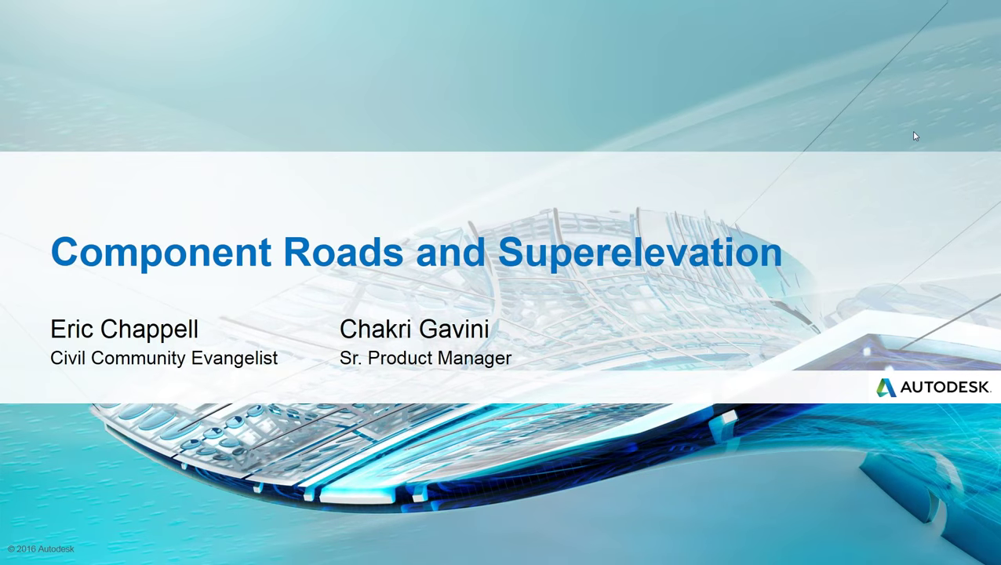
# - Advance the slideshow from the title slide to the 'Welcome to Our Webcast Series!' slide
pyautogui.press('Right')
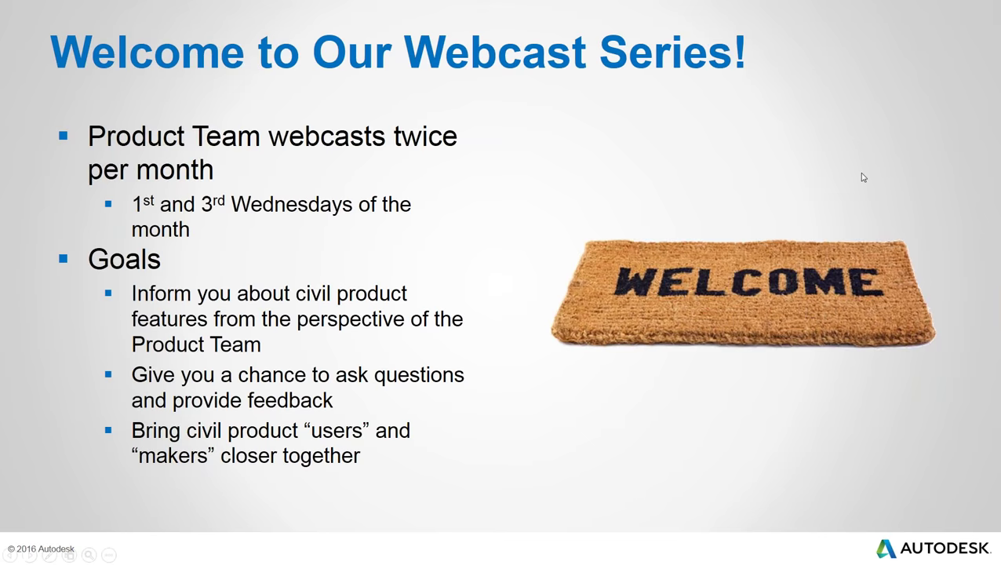
# - Advance to the 'Next Webcast' slide announcing Gaming Infrastructure
pyautogui.press('Right')
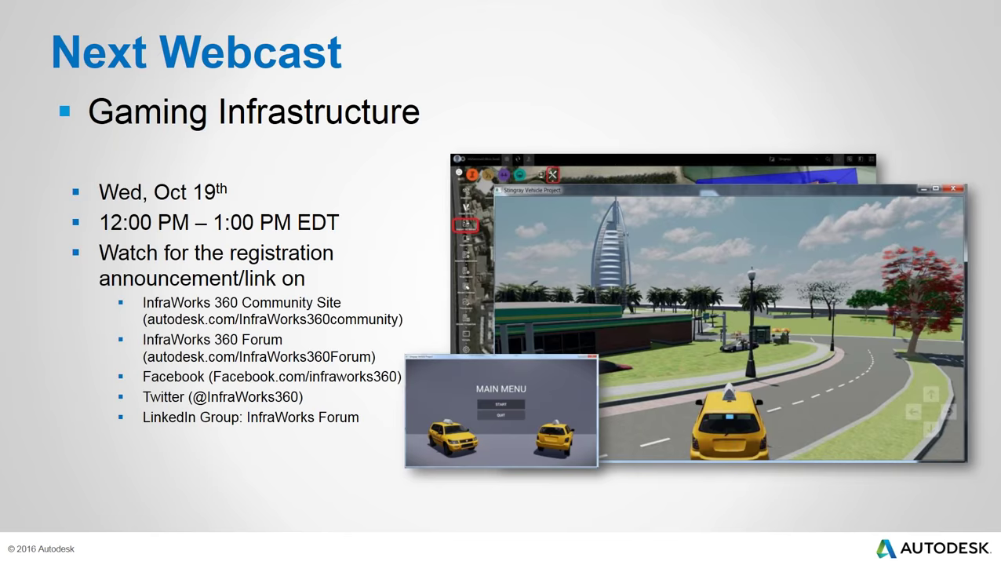
# - Advance the slideshow past the Polls slide to 'The InfraWorks 360 Community' slide
pyautogui.click(872, 116)
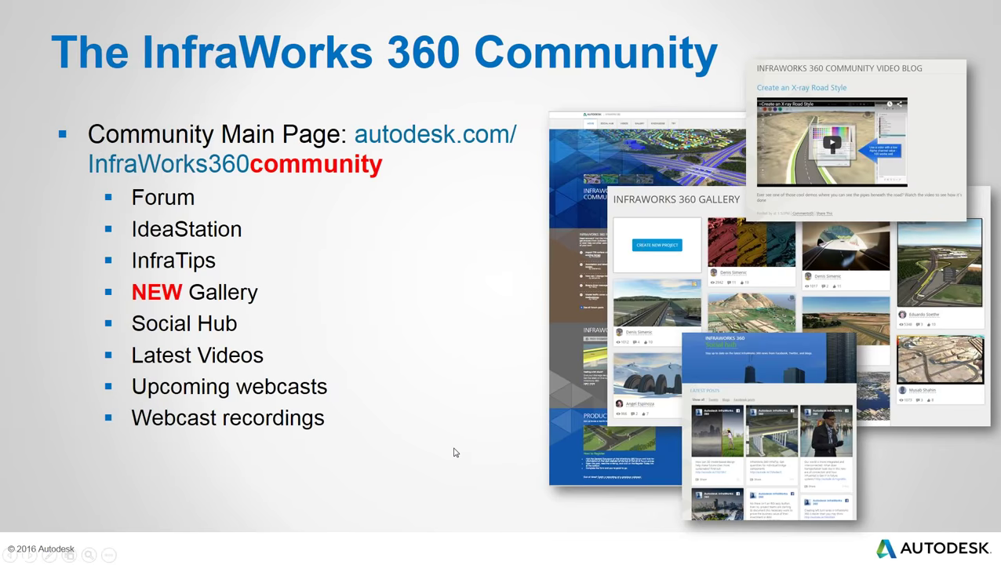
# - Advance past the Disclaimer slide to the 'Ask Lots of Questions!' slide
pyautogui.click(453, 452)
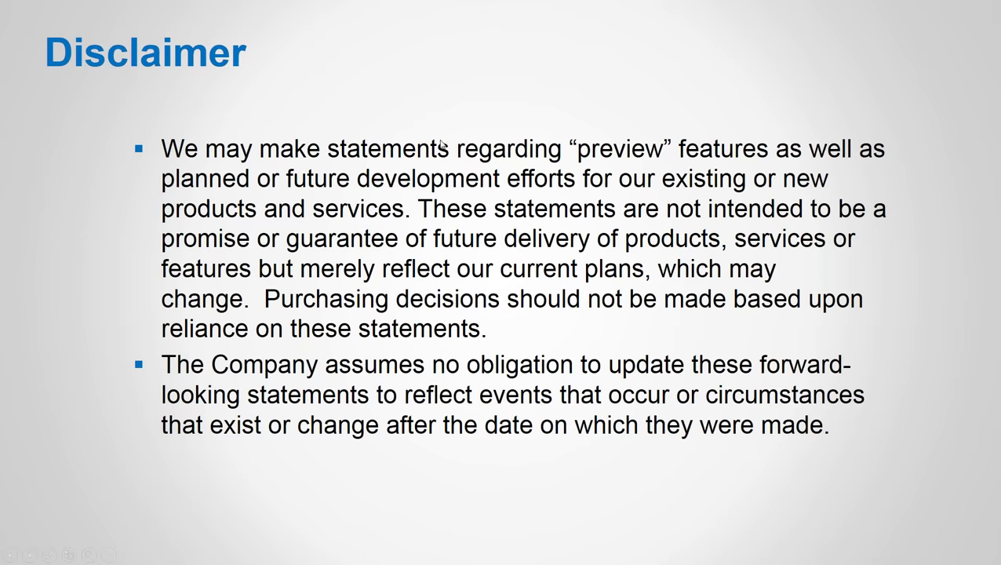
pyautogui.click(962, 99)
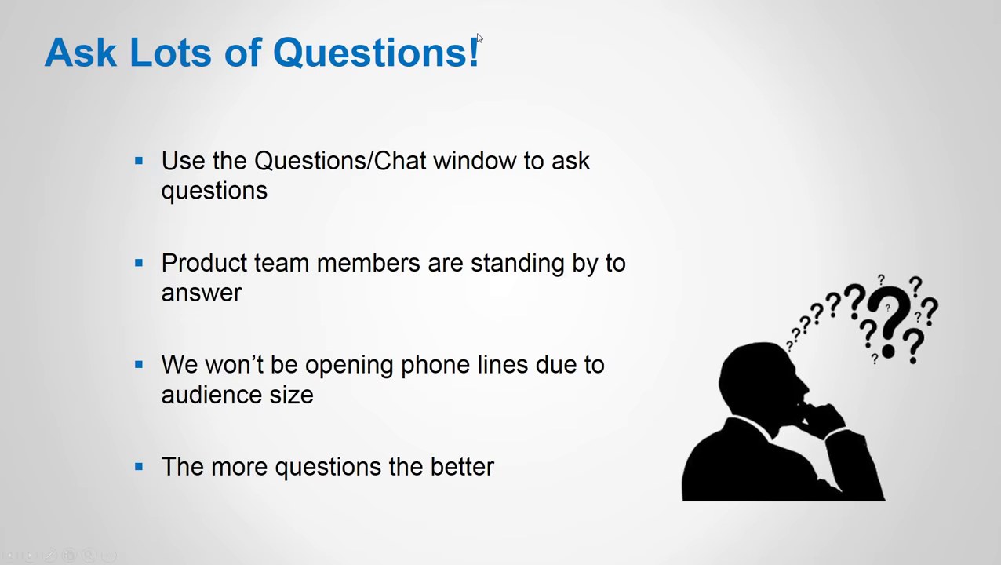
# - Advance from 'Ask Lots of Questions!' to the Component Roads and Superelevation title slide
pyautogui.click(896, 121)
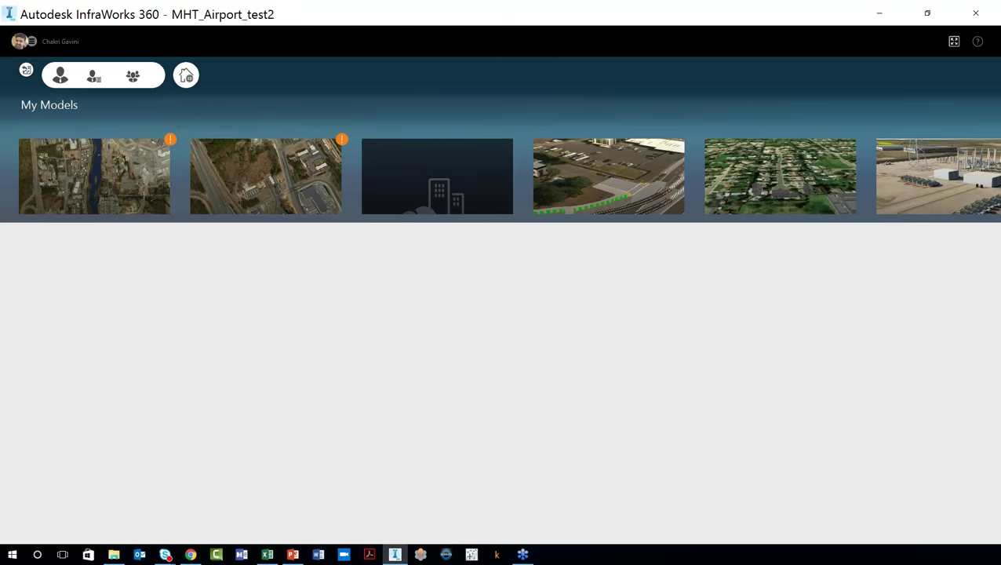
pyautogui.hotkey('alt', 'Tab')
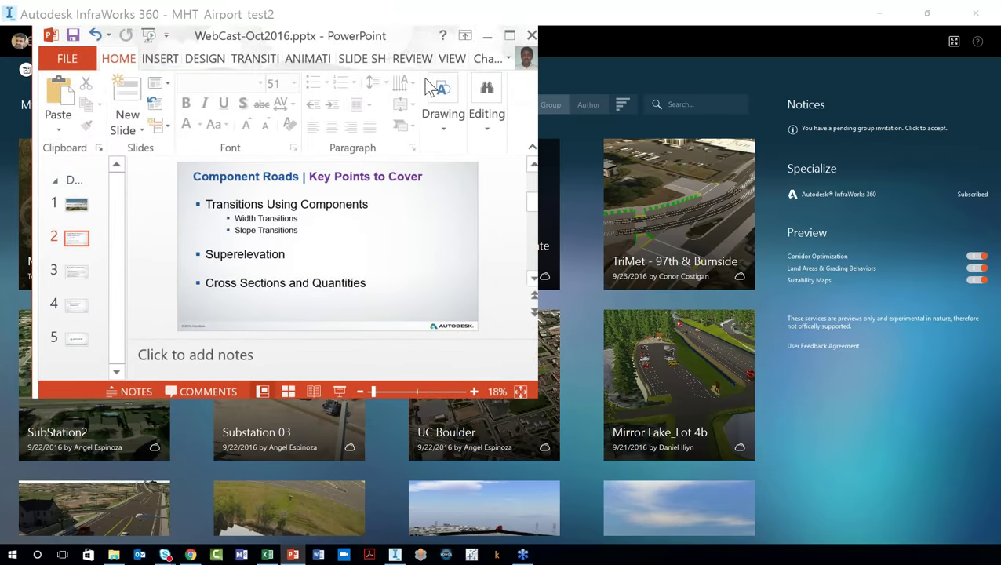
pyautogui.press('super+Up')
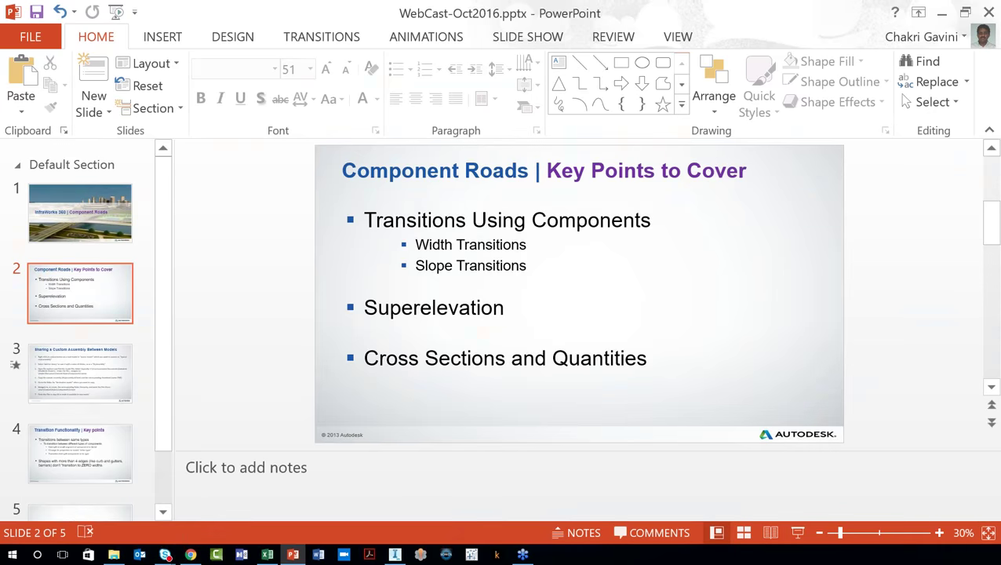
pyautogui.click(395, 554)
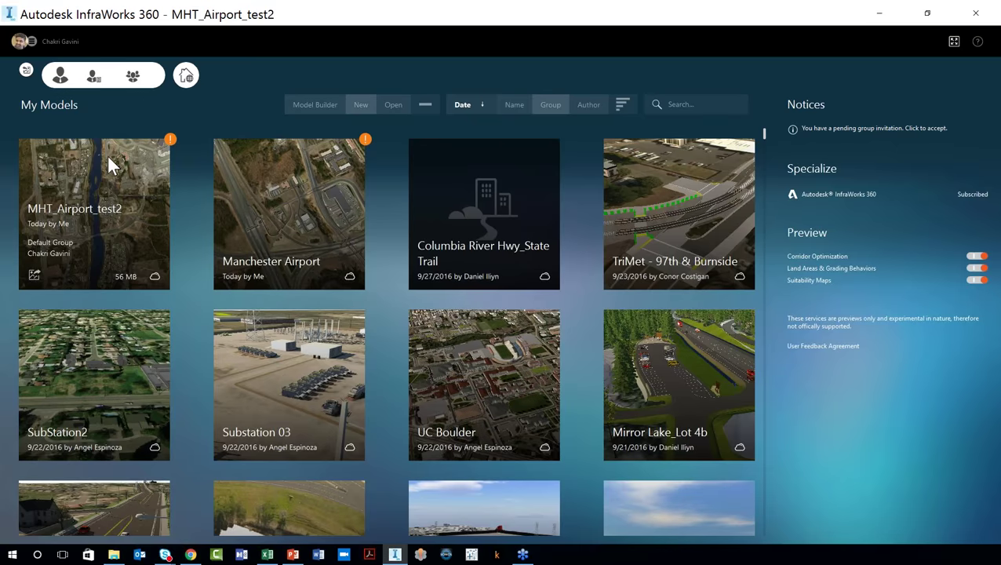
# - Open the MHT_Airport_test2 model from My Models
pyautogui.click(97, 194)
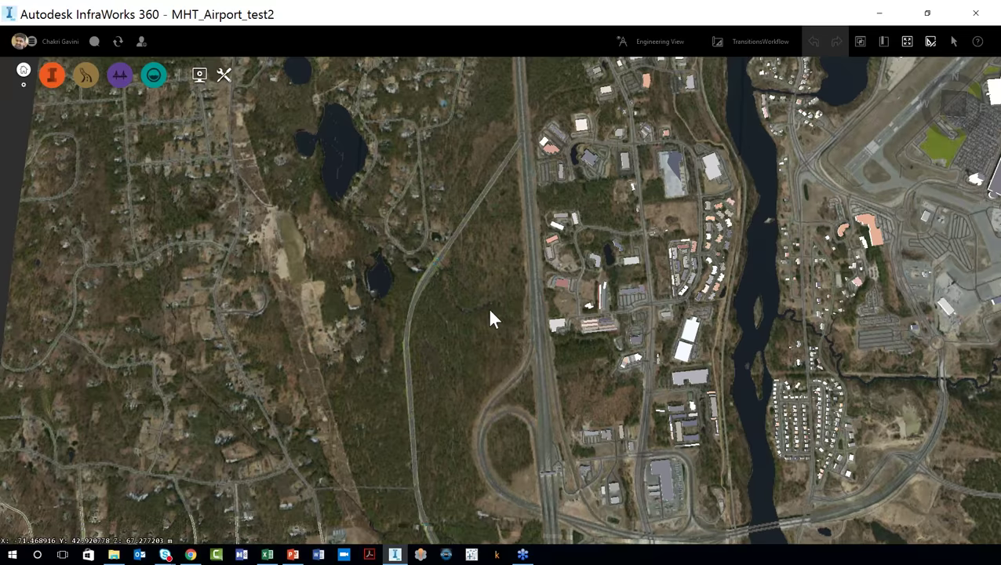
# - Pan the aerial view to centre the highway interchange and expand the Design tools flyout
pyautogui.moveTo(490, 318); pyautogui.dragTo(482, 210)
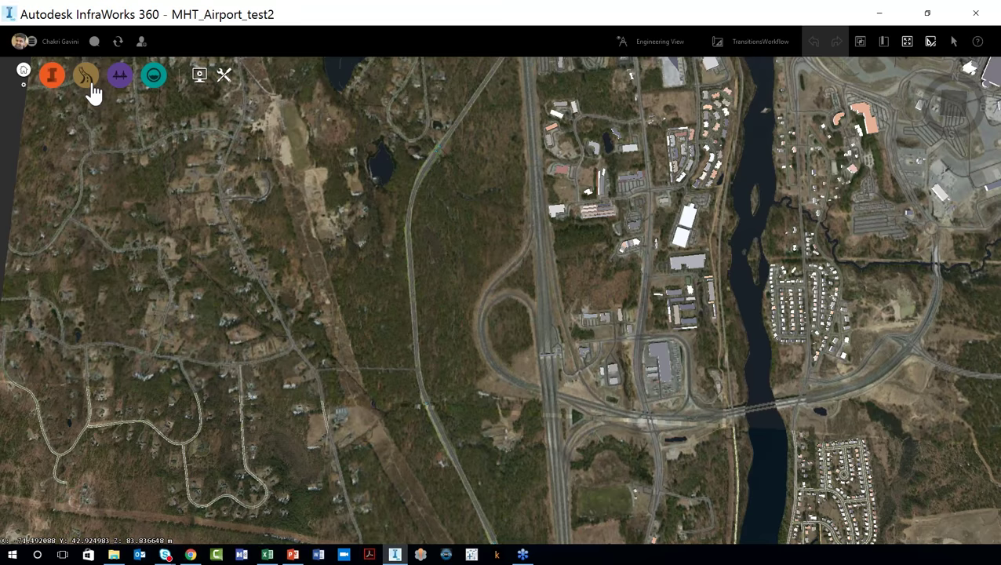
pyautogui.moveTo(90, 90)
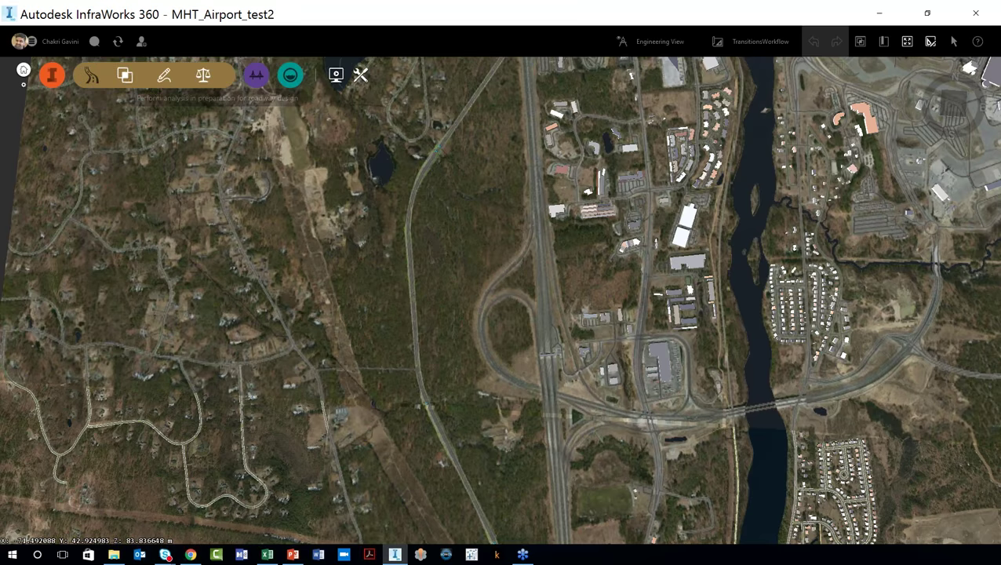
# - Start a component road and filter the assembly list by 'divide' for four-lane divided options
pyautogui.click(165, 79)
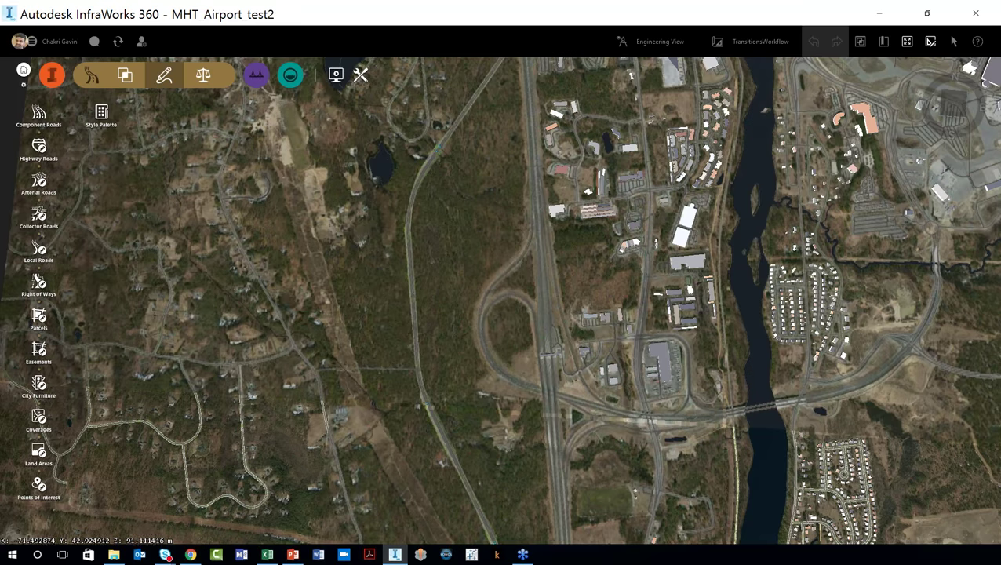
pyautogui.click(38, 115)
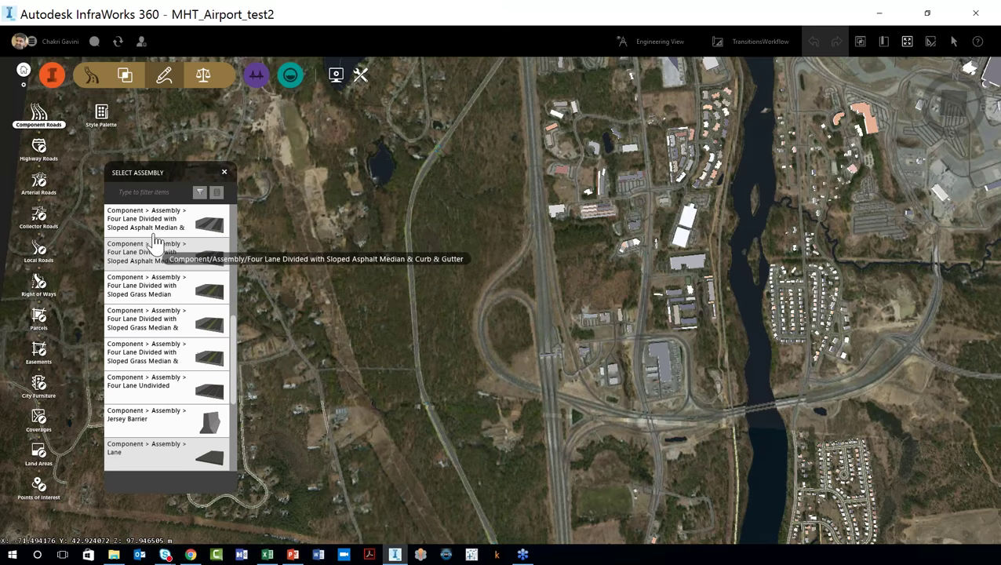
pyautogui.click(149, 191)
pyautogui.write('divided')
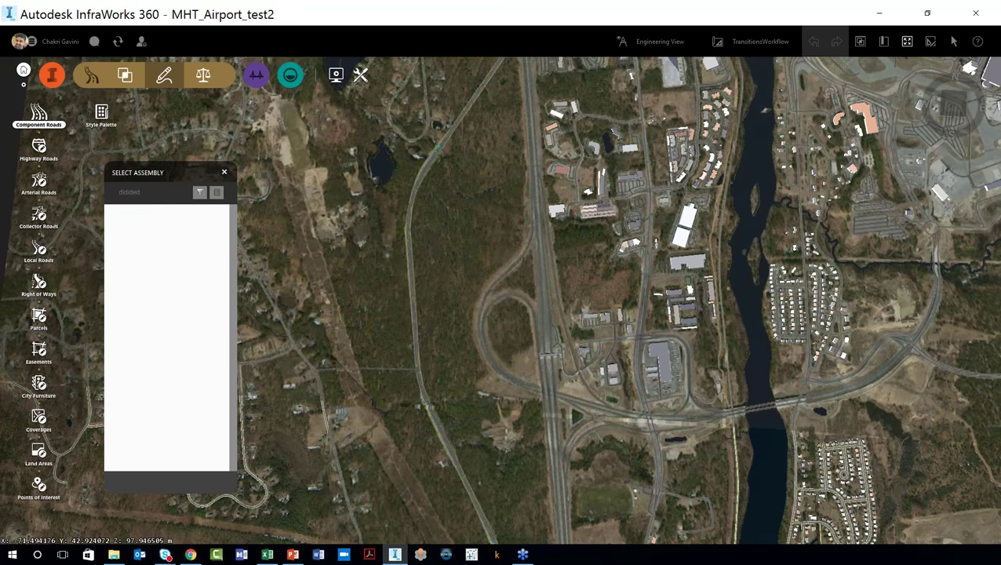
pyautogui.press('BackSpace')
pyautogui.press('BackSpace')
pyautogui.press('BackSpace')
pyautogui.press('BackSpace')
pyautogui.press('BackSpace')
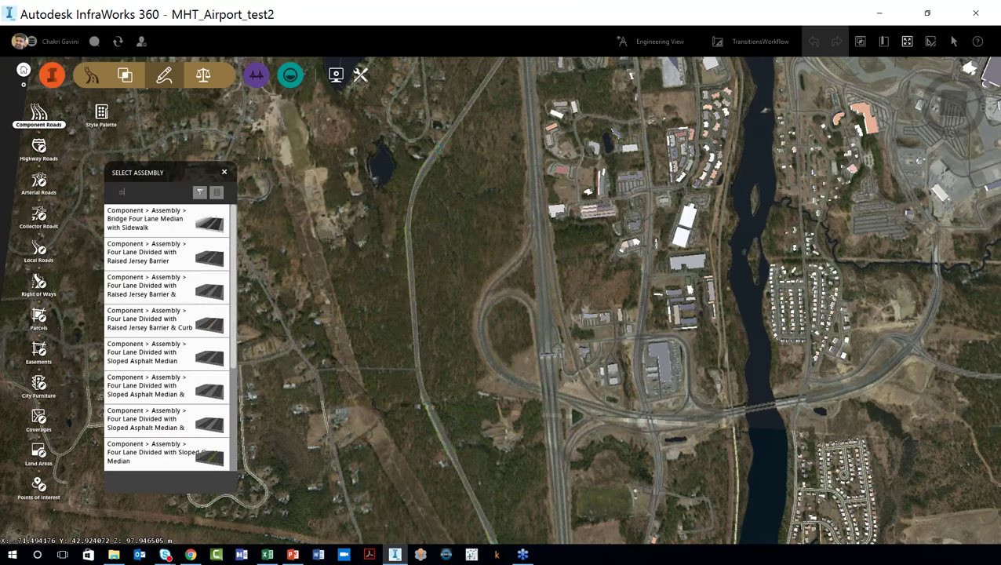
pyautogui.write('vide')
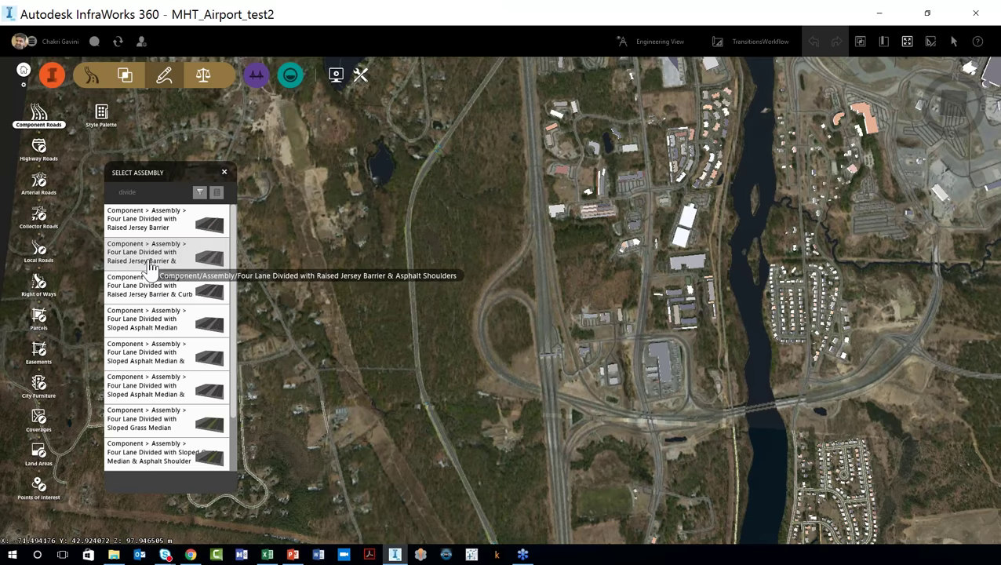
# - Sketch a 1383.885 m Four Lane Divided with Sloped Asphalt Median road with one curved bend
pyautogui.click(158, 328)
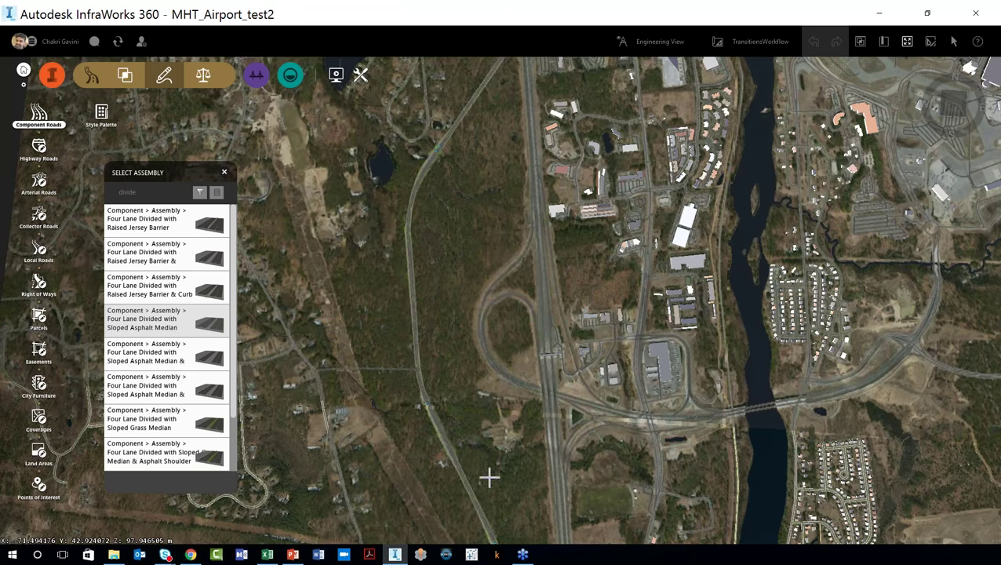
pyautogui.click(465, 396)
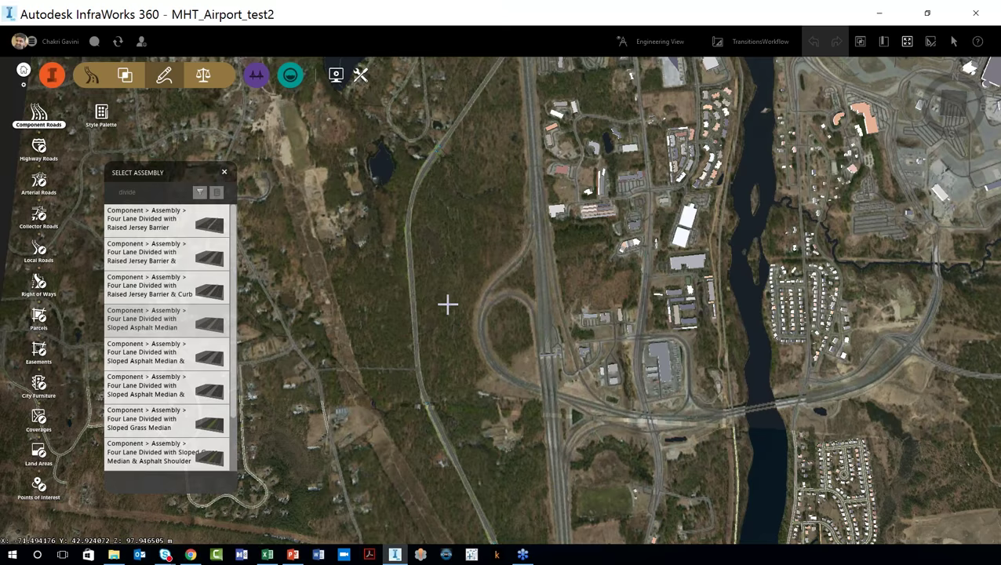
pyautogui.click(458, 210)
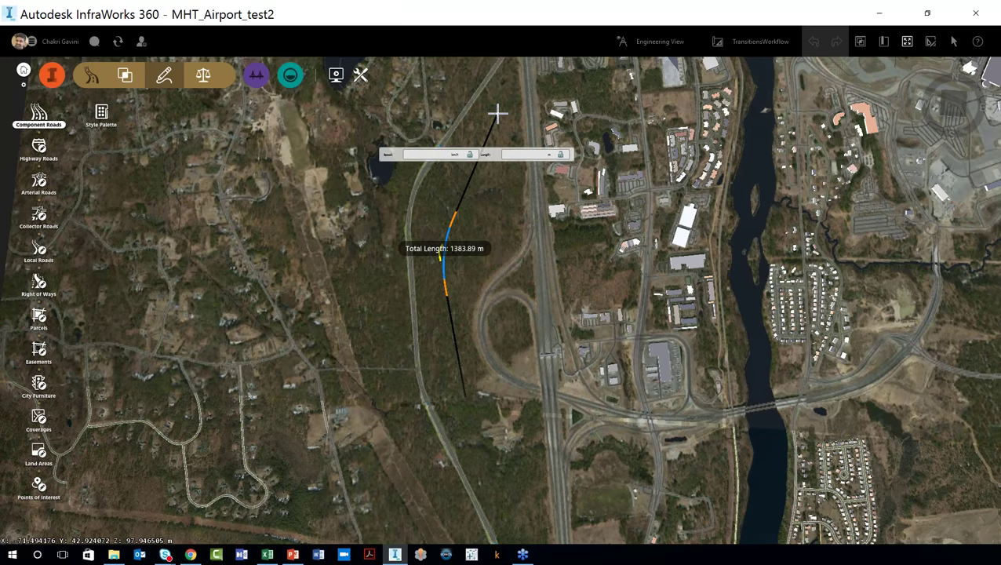
pyautogui.doubleClick(498, 115)
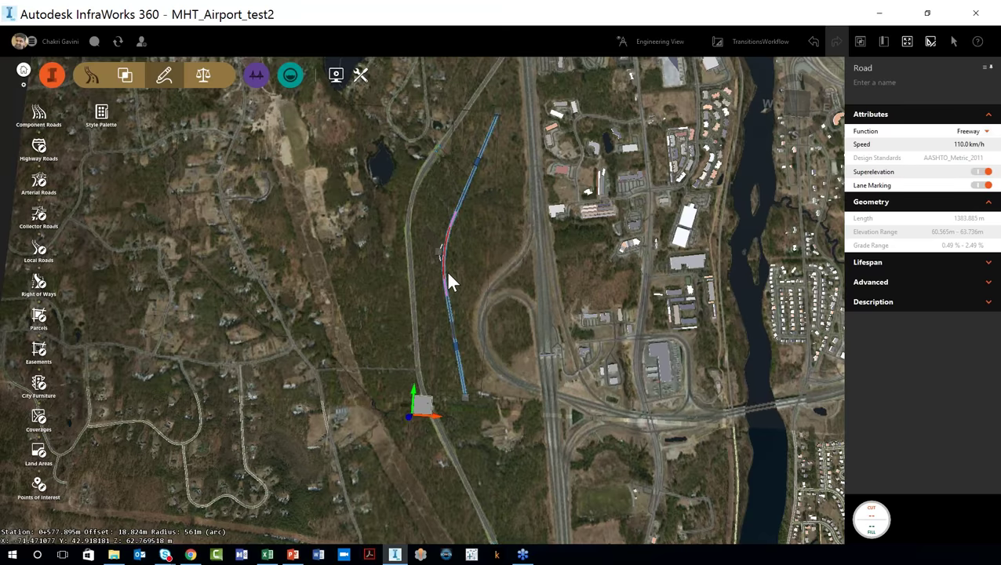
# - Tilt the view and select the freeway's curve, showing its 561.0 m radius and 80 m spirals
pyautogui.scroll(1, 446, 274)
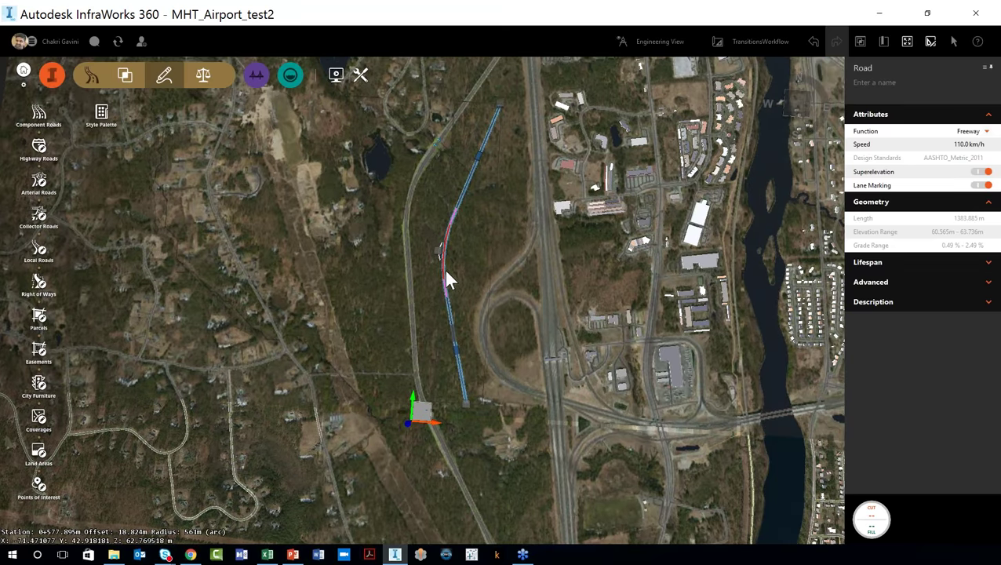
pyautogui.scroll(1, 444, 275)
pyautogui.scroll(5, 438, 275)
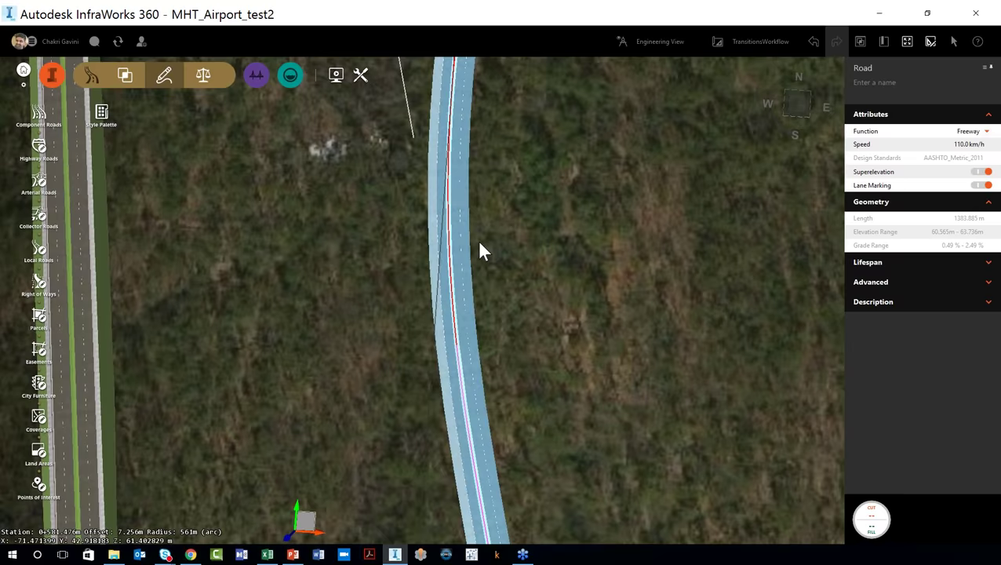
pyautogui.moveTo(516, 216); pyautogui.dragTo(509, 191, button='middle')
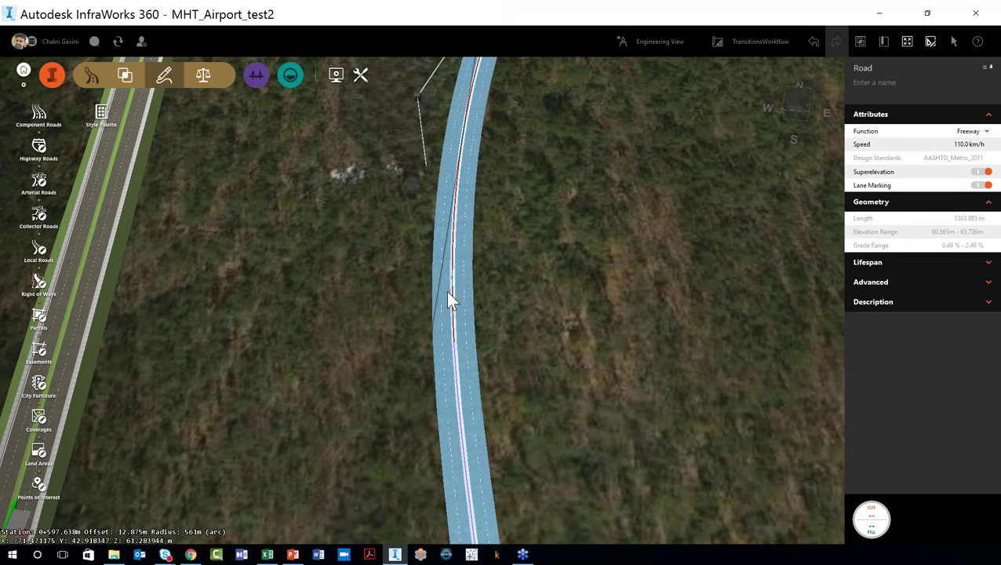
pyautogui.click(452, 310)
# - Zoom in on the freeway and bring up the road's context menu
pyautogui.scroll(-3, 559, 459)
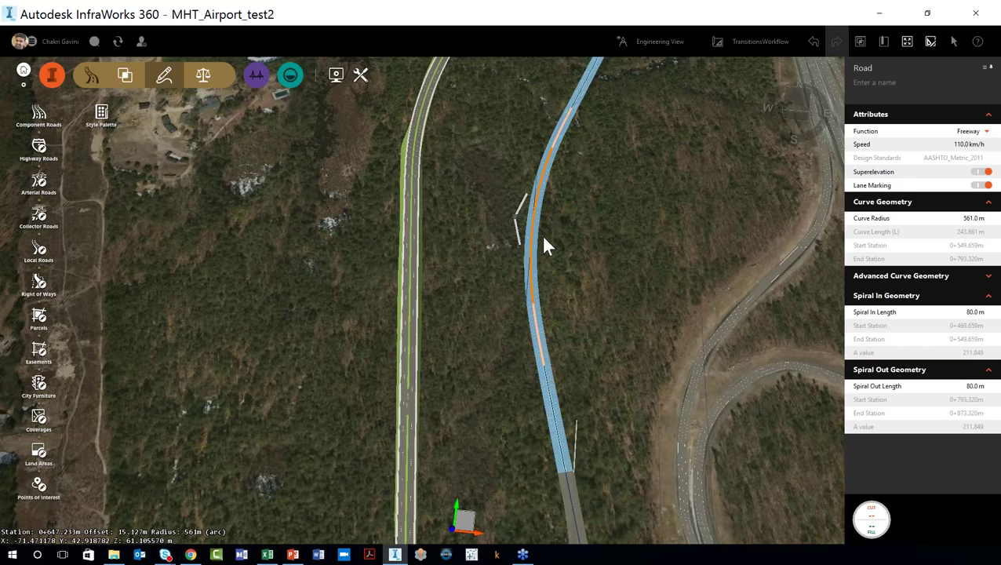
pyautogui.scroll(3, 536, 244)
pyautogui.scroll(2, 521, 302)
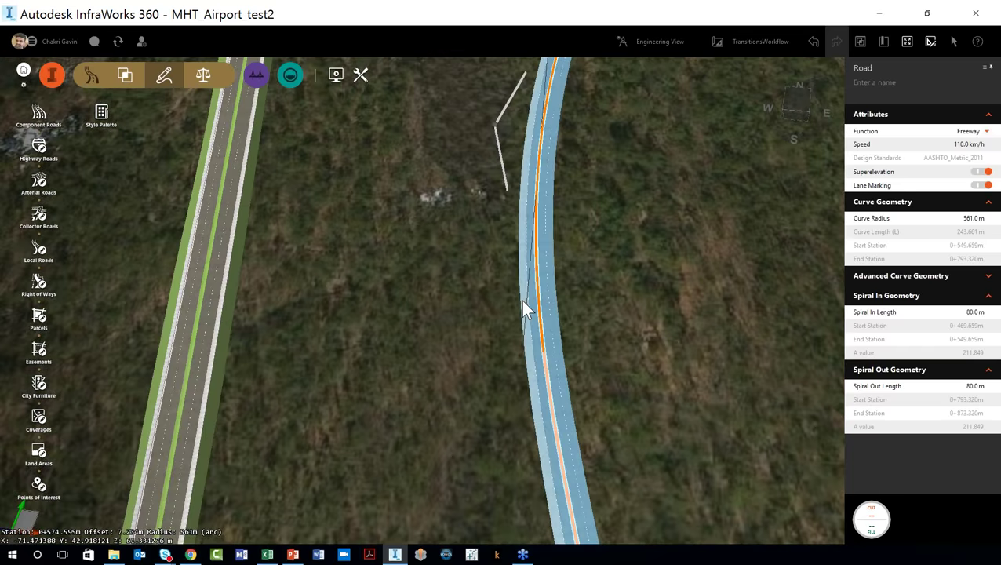
pyautogui.scroll(2, 546, 317)
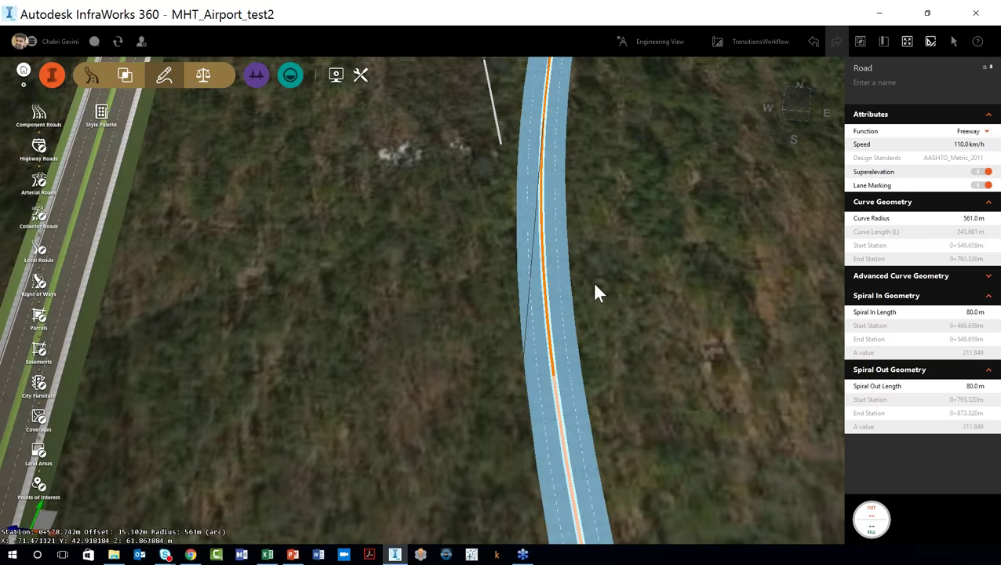
pyautogui.scroll(2, 595, 293)
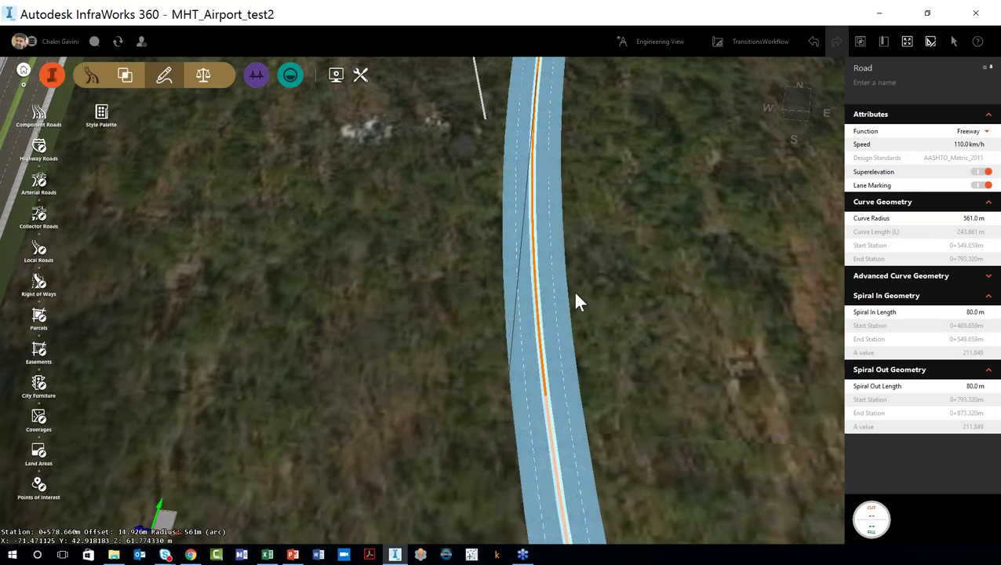
pyautogui.rightClick(554, 263)
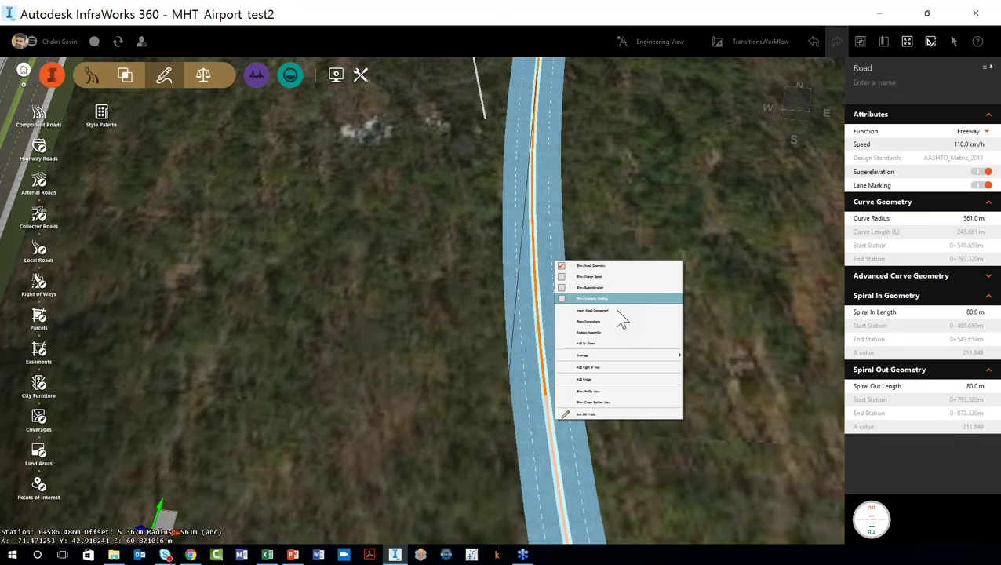
# - Turn on Show Design Speed for the freeway, then bring up the road's context menu again
pyautogui.moveTo(645, 357)
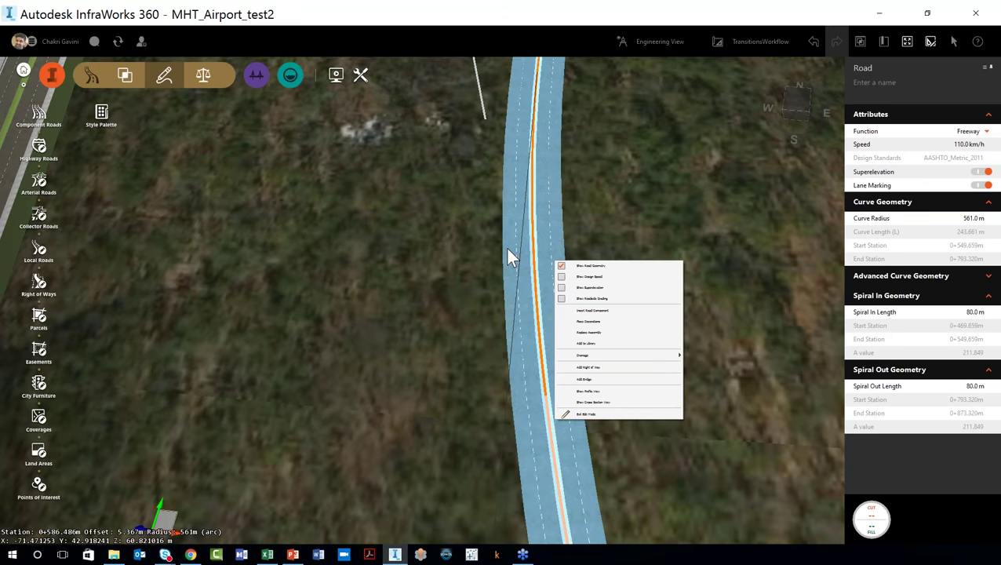
pyautogui.click(605, 278)
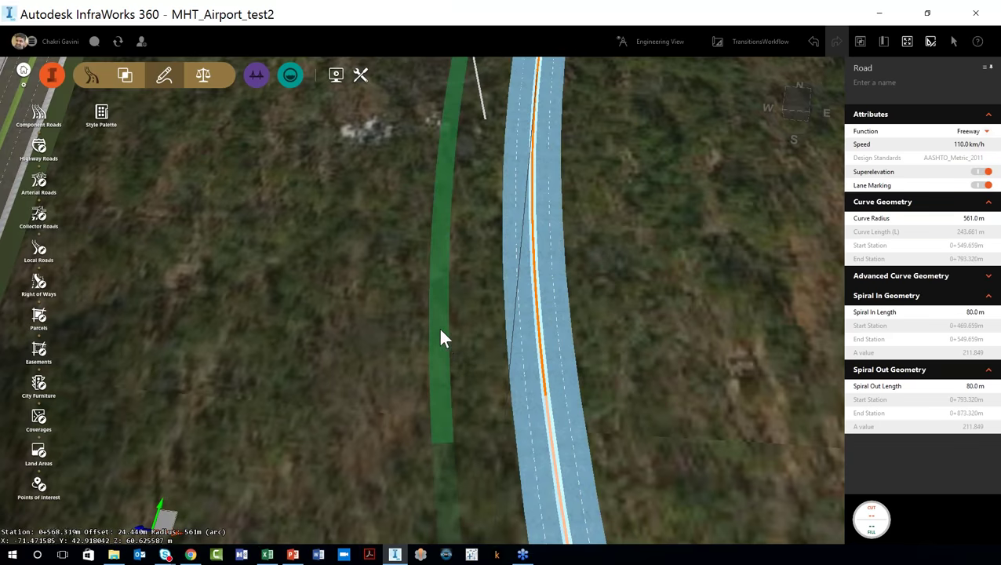
pyautogui.rightClick(442, 349)
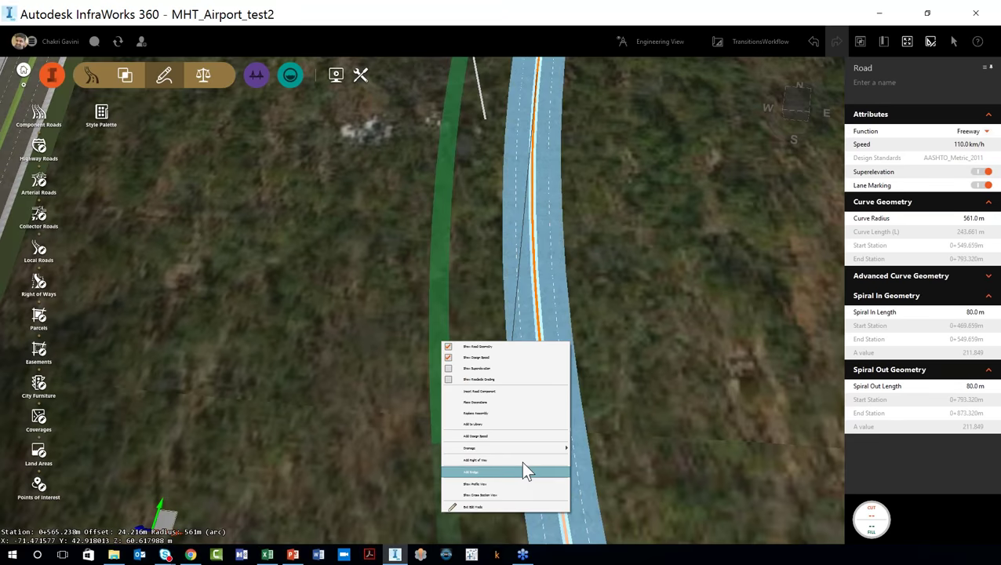
# - Add a design speed of 30 at station 0+528.125 on the freeway
pyautogui.moveTo(504, 447)
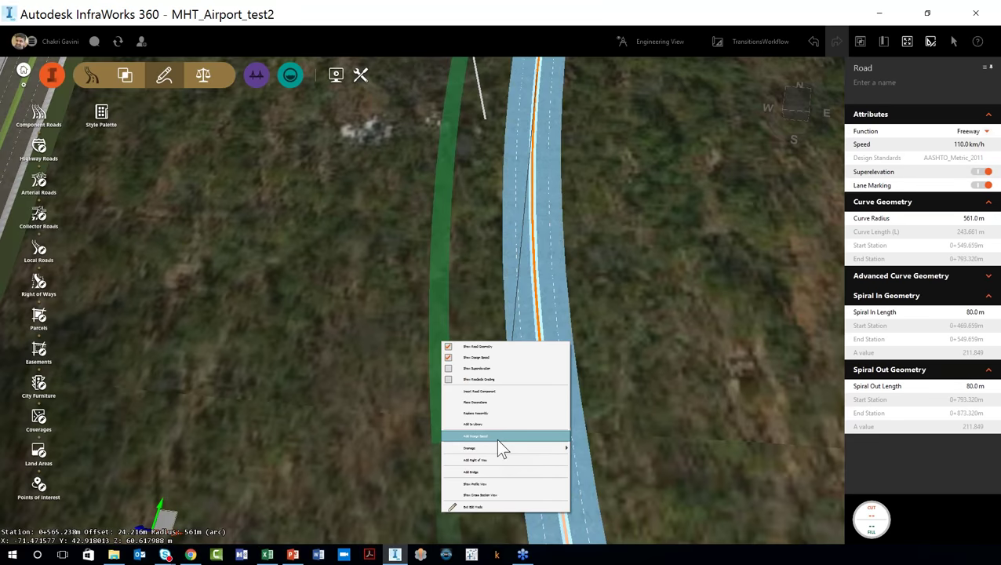
pyautogui.click(496, 437)
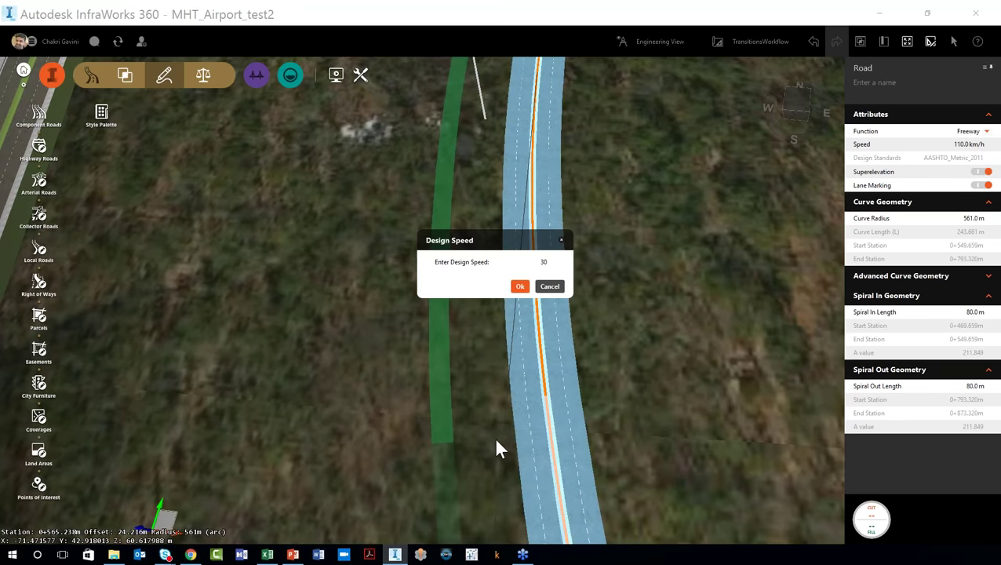
pyautogui.click(520, 286)
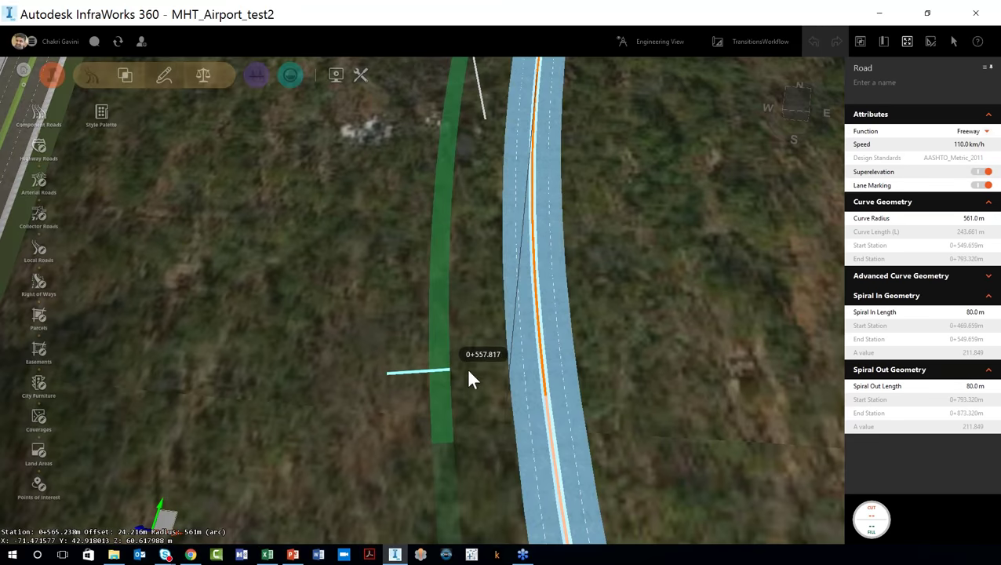
pyautogui.click(471, 505)
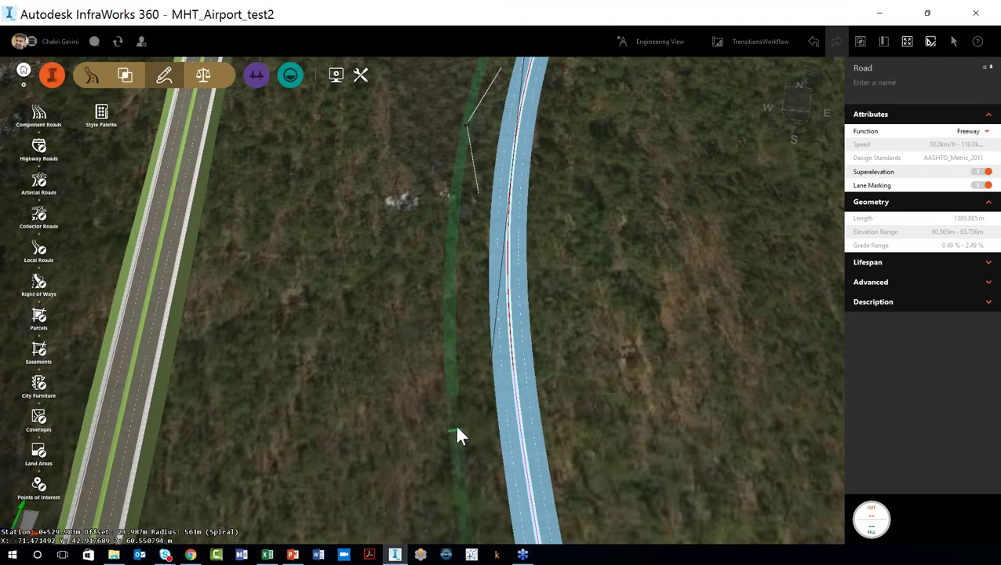
# - Change the new marker's design speed to 60 km/h
pyautogui.click(458, 430)
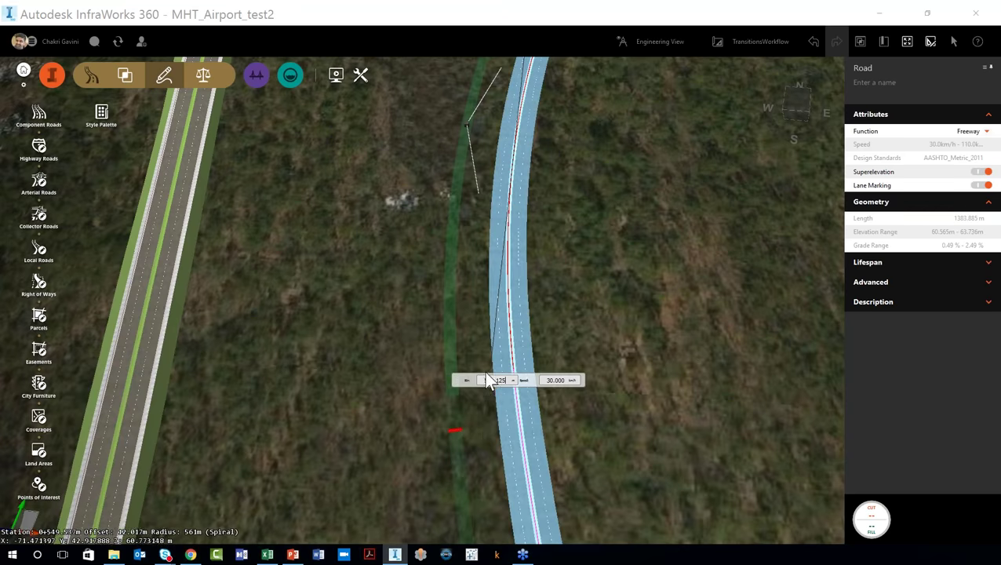
pyautogui.click(551, 380)
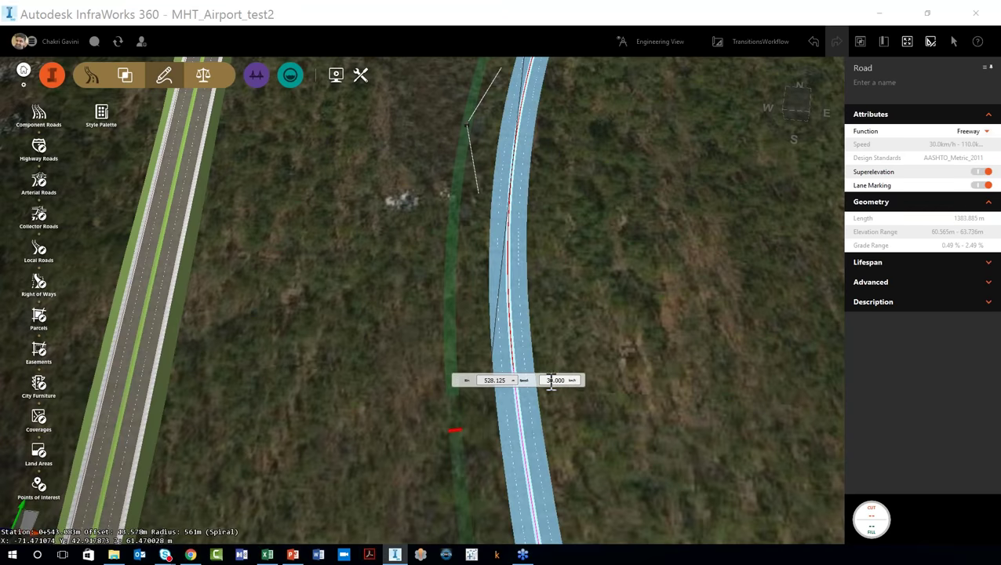
pyautogui.press('BackSpace')
pyautogui.write('6')
pyautogui.press('Return')
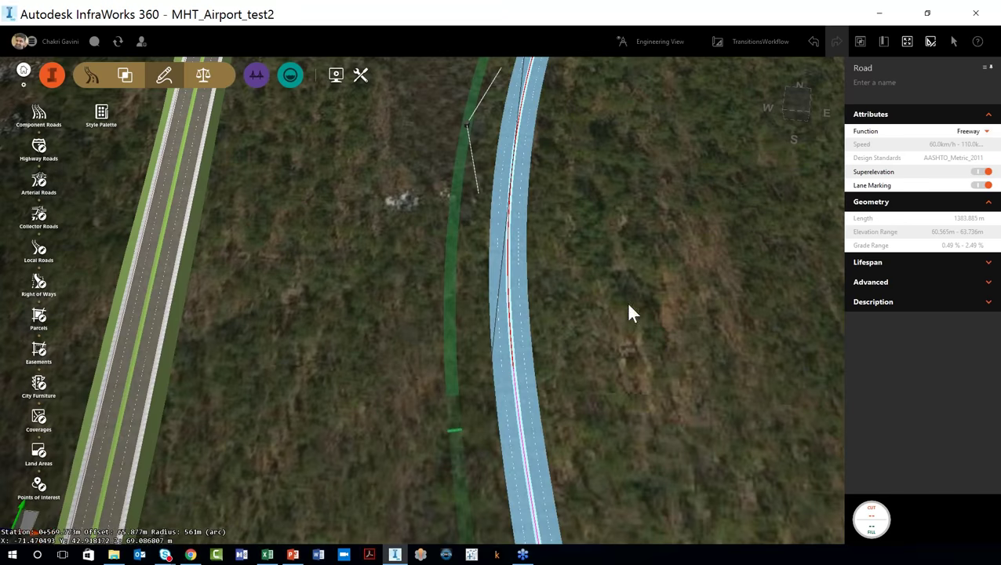
# - Show the freeway's superelevation bands and tilt the view to an oblique angle to inspect them
pyautogui.rightClick(532, 370)
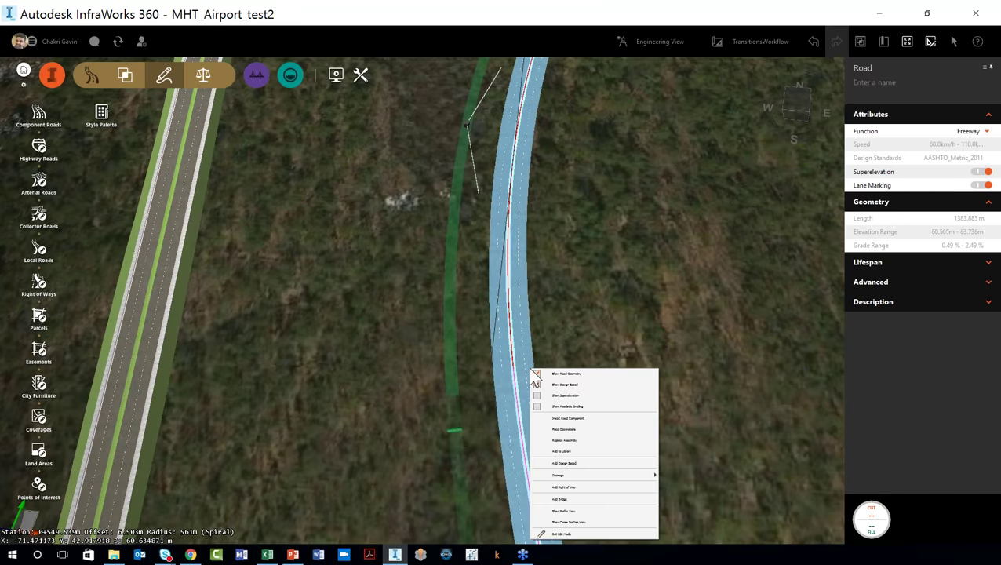
pyautogui.click(567, 395)
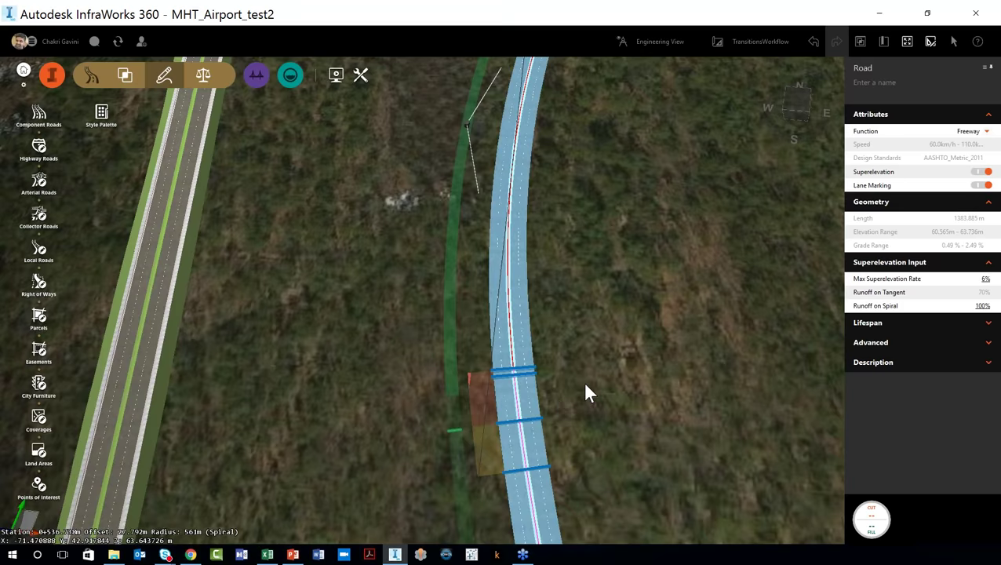
pyautogui.moveTo(581, 372); pyautogui.dragTo(576, 351, button='middle')
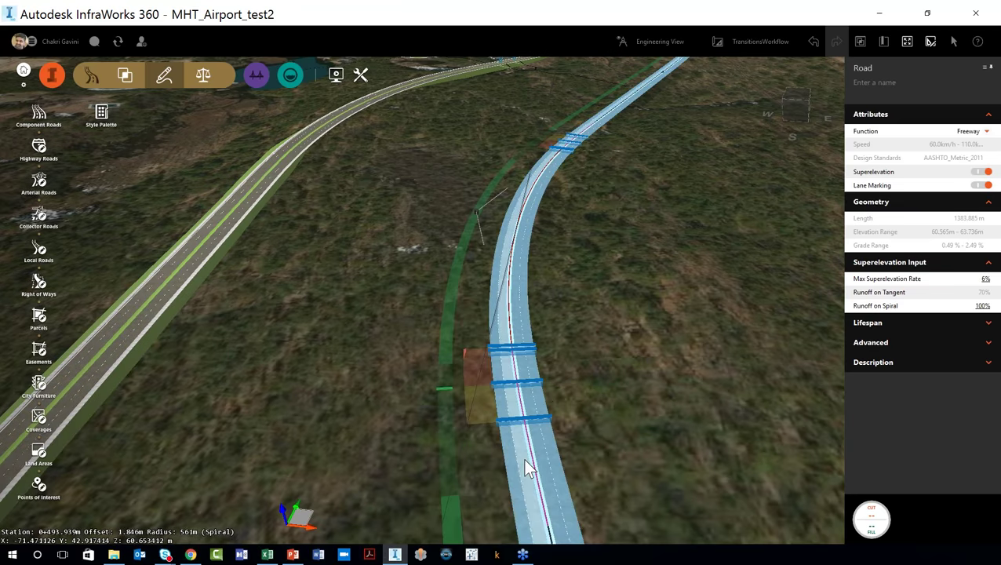
# - Zoom, orbit top-down and pan until the superelevation crossbars around the 561 m curve are close up
pyautogui.scroll(5, 523, 458)
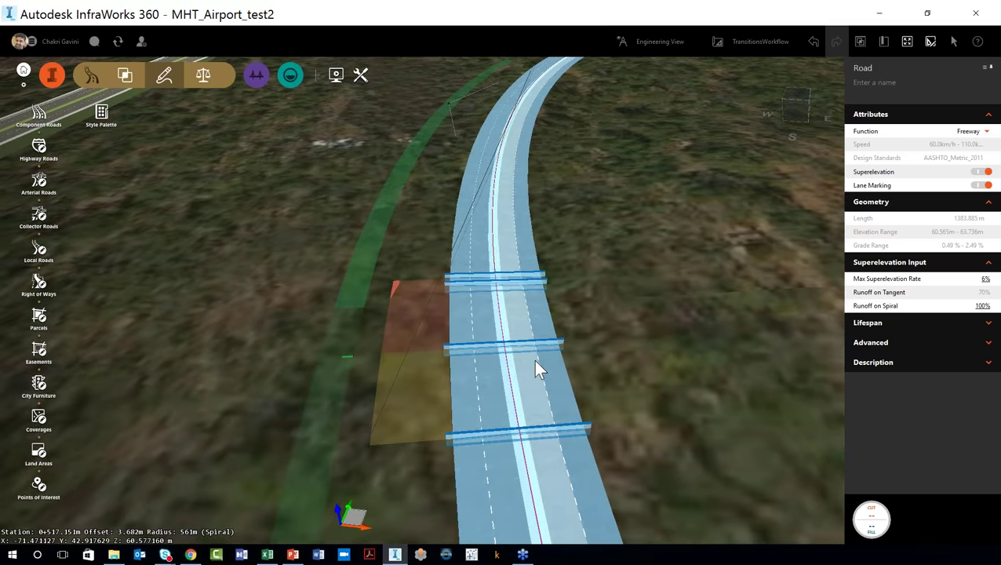
pyautogui.scroll(2, 527, 388)
pyautogui.scroll(2, 516, 437)
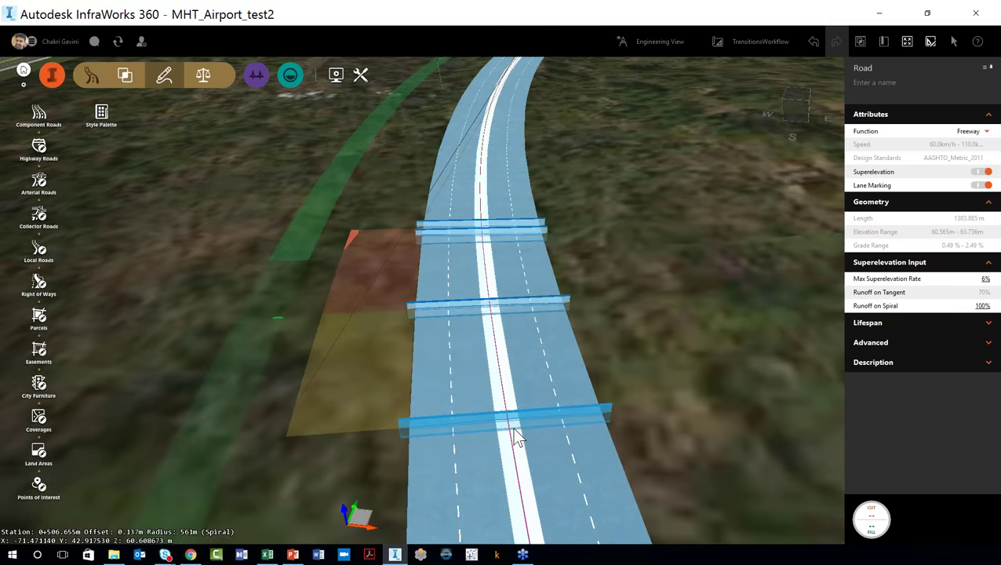
pyautogui.scroll(-2, 516, 437)
pyautogui.moveTo(694, 446); pyautogui.dragTo(615, 403, button='middle')
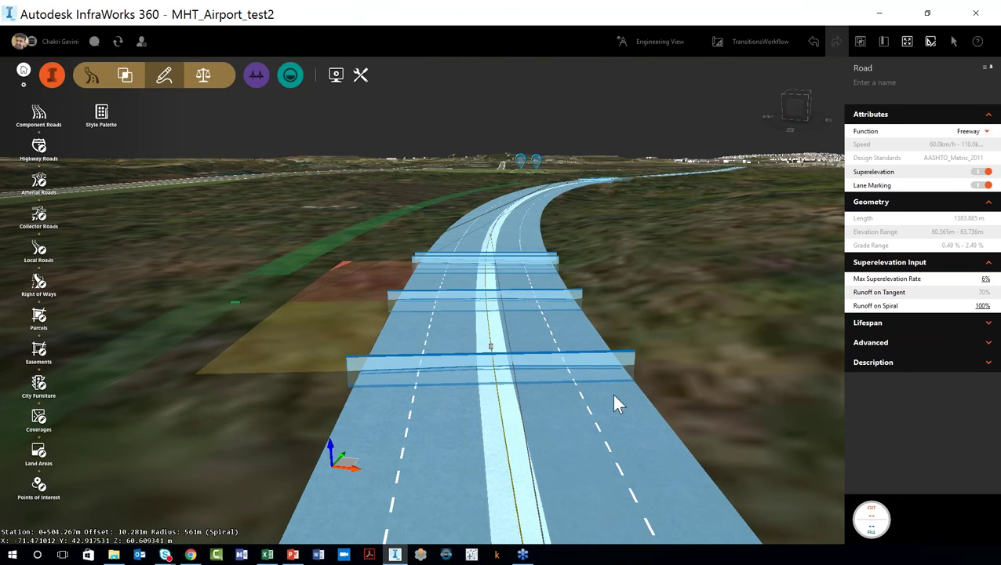
pyautogui.scroll(2, 511, 404)
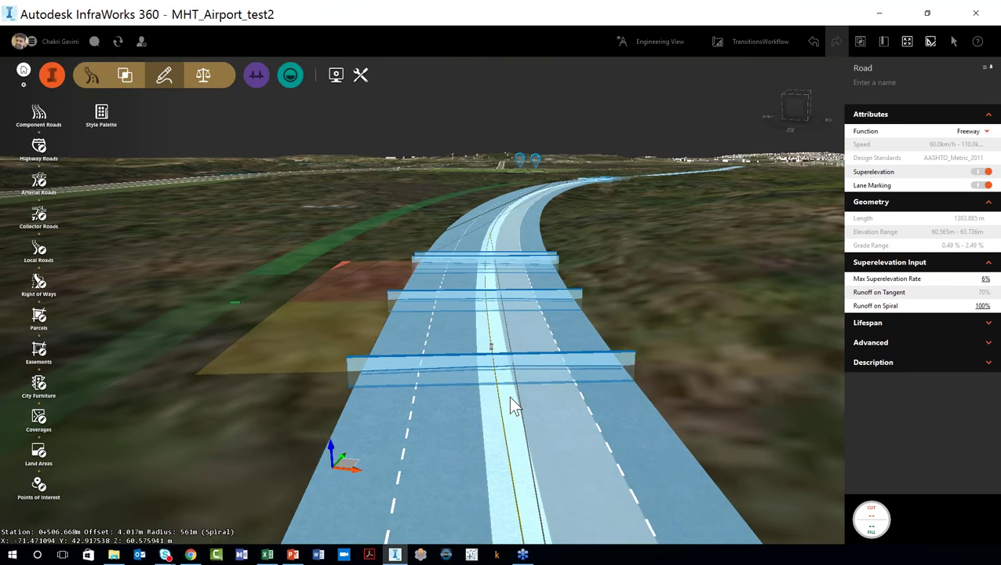
pyautogui.scroll(3, 402, 443)
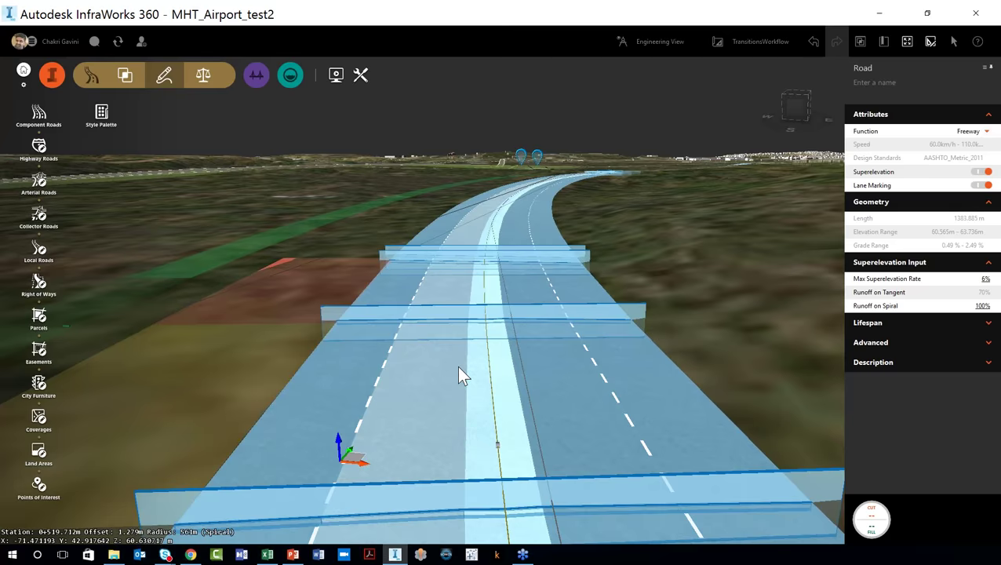
pyautogui.scroll(3, 463, 369)
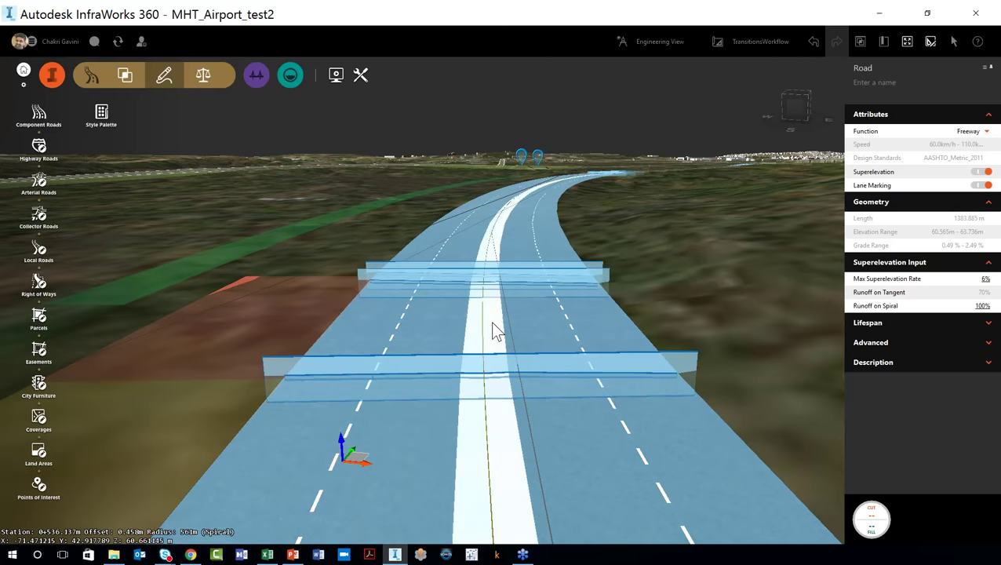
pyautogui.scroll(3, 509, 521)
pyautogui.scroll(3, 505, 470)
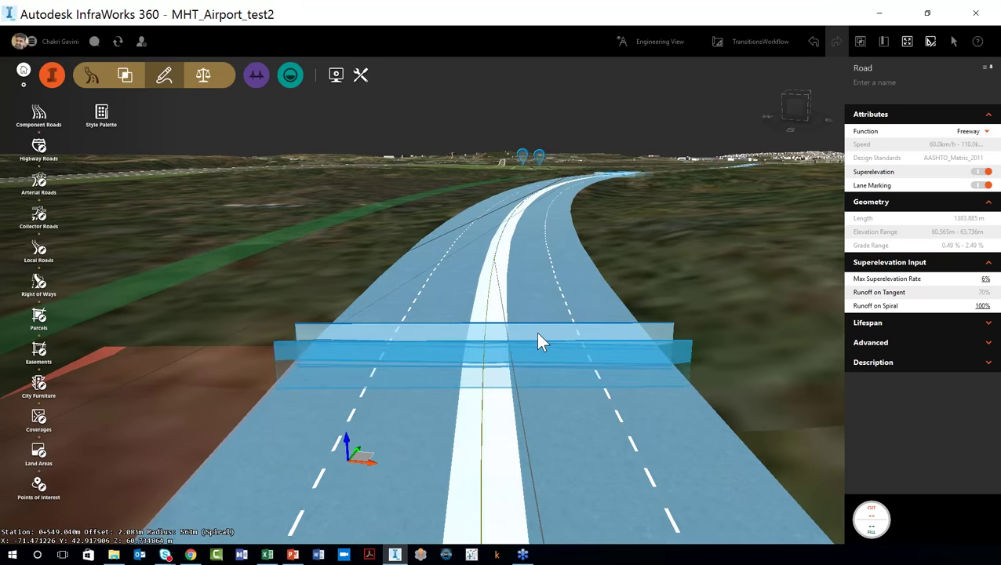
pyautogui.moveTo(765, 307); pyautogui.dragTo(725, 355, button='middle')
pyautogui.scroll(-3, 721, 351)
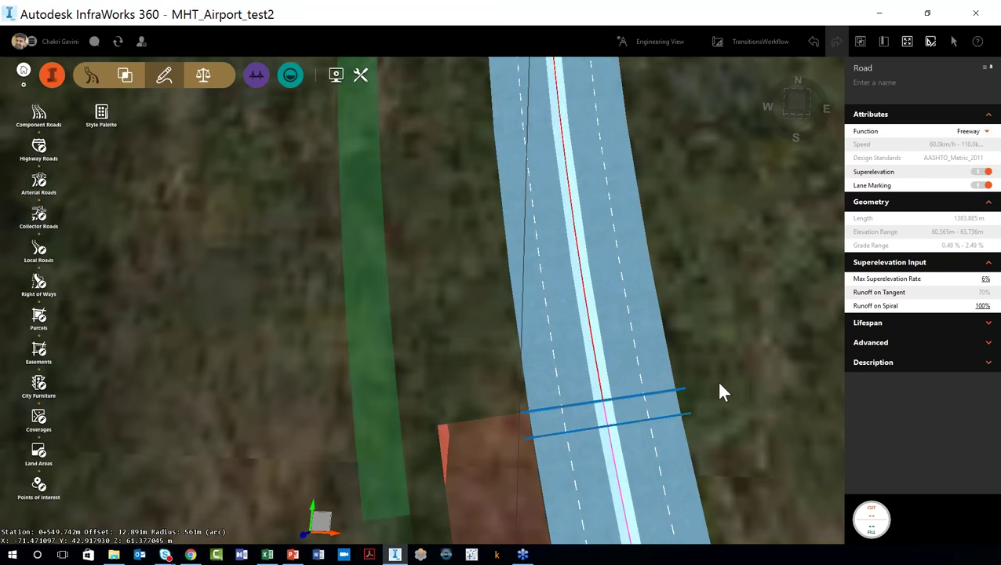
pyautogui.scroll(-1, 720, 386)
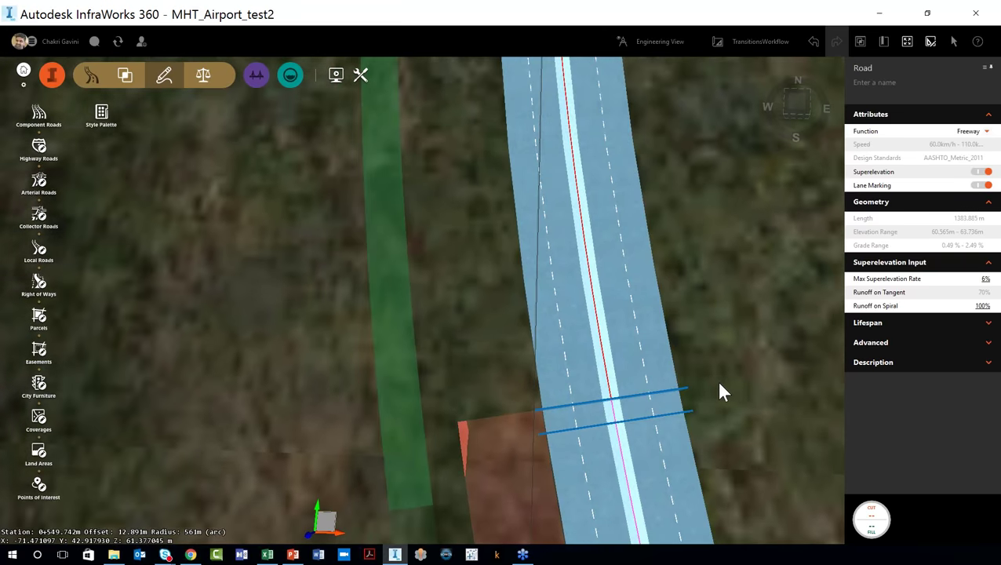
pyautogui.scroll(-1, 720, 392)
pyautogui.moveTo(735, 375); pyautogui.dragTo(579, 268)
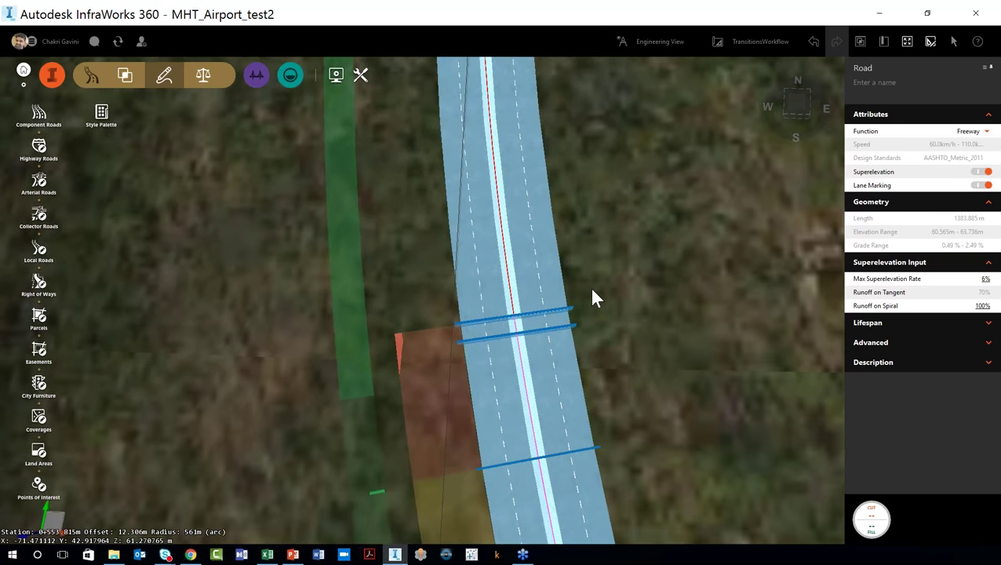
pyautogui.scroll(-1, 589, 286)
pyautogui.scroll(-2, 604, 266)
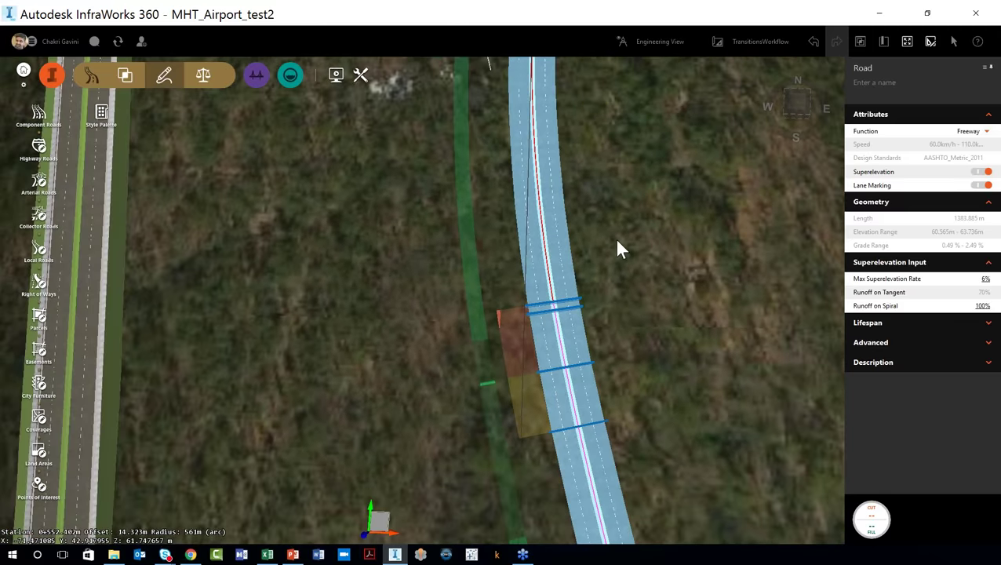
pyautogui.moveTo(626, 215); pyautogui.dragTo(626, 318)
pyautogui.scroll(-2, 625, 312)
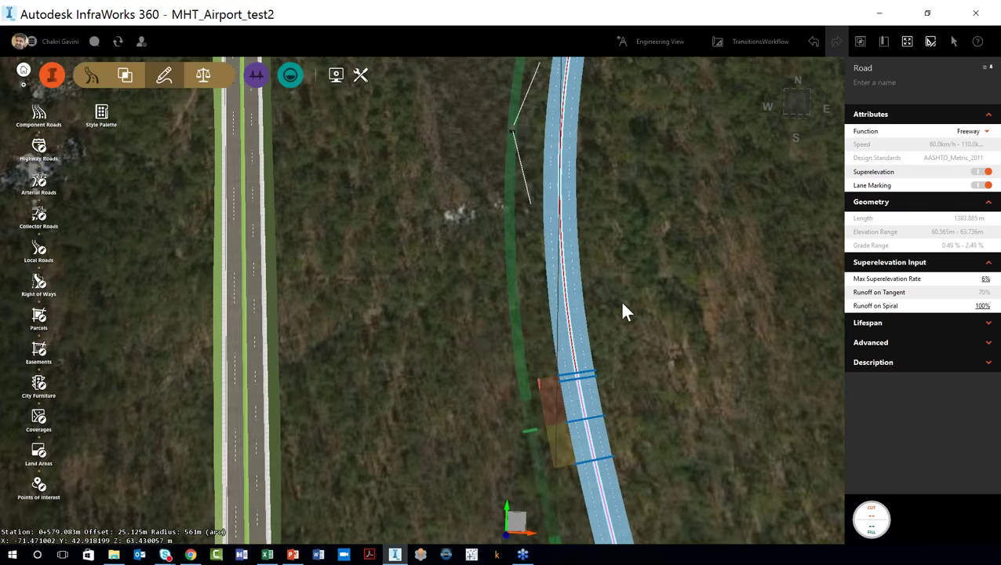
pyautogui.scroll(-1, 622, 311)
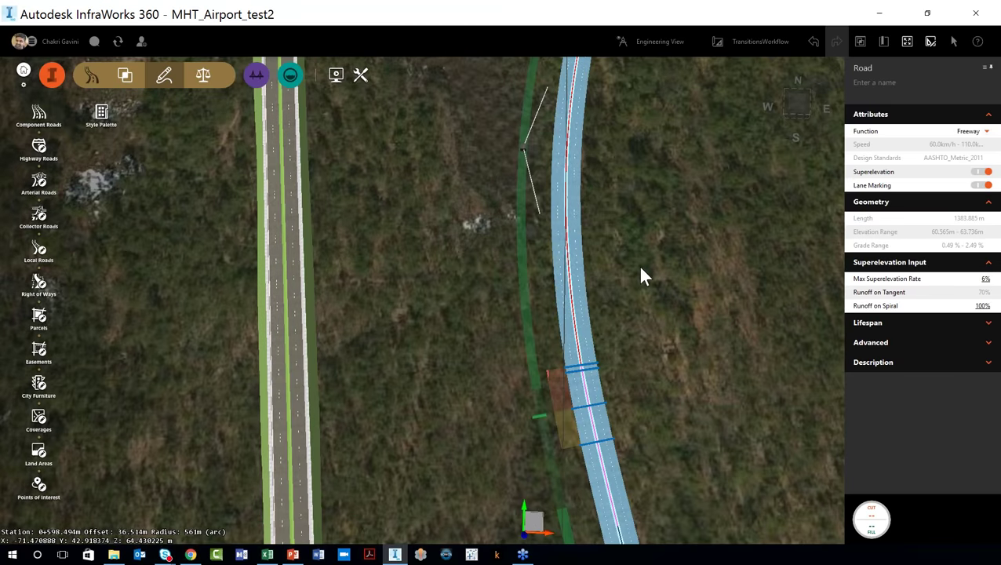
pyautogui.moveTo(640, 276); pyautogui.dragTo(590, 415)
pyautogui.scroll(-2, 590, 416)
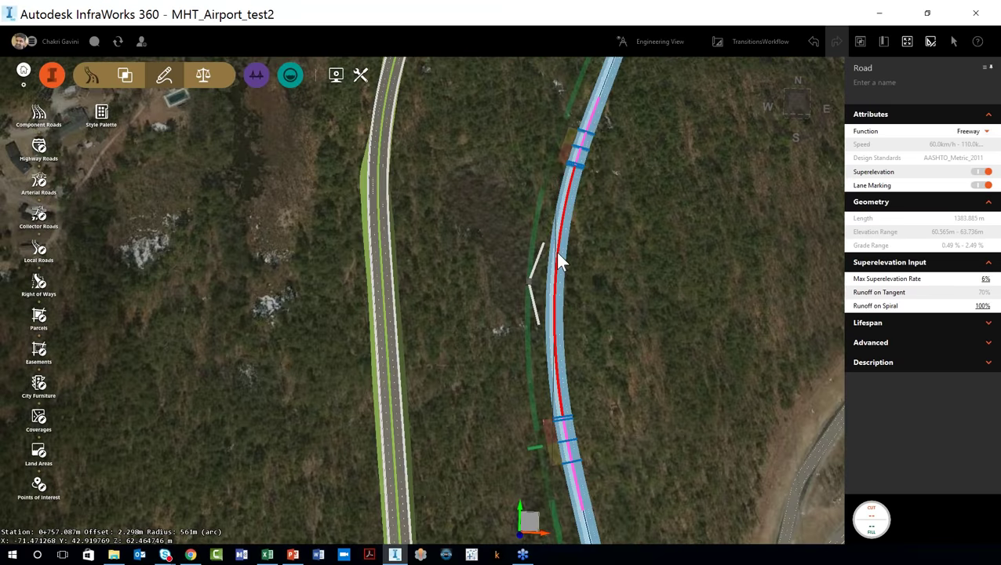
pyautogui.scroll(5, 588, 389)
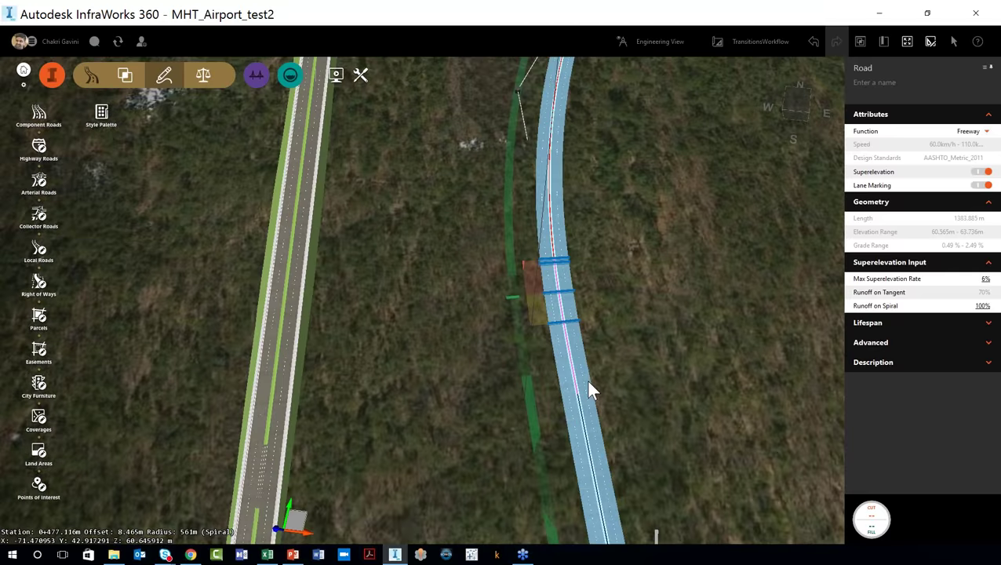
pyautogui.scroll(2, 566, 314)
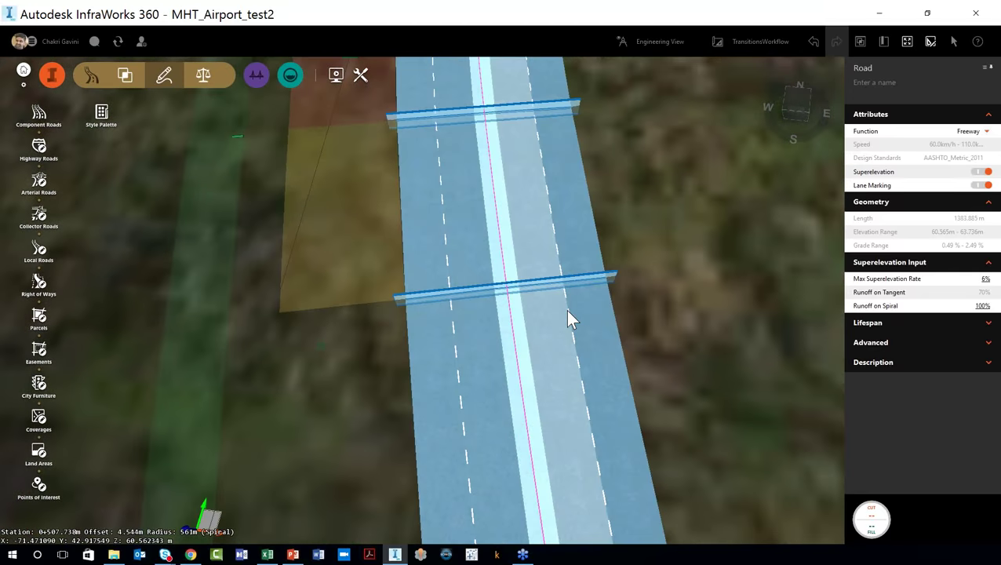
# - Show the cross-section at station 0+510.398 (End Normal Crown) and move its panel top-left
pyautogui.click(538, 285)
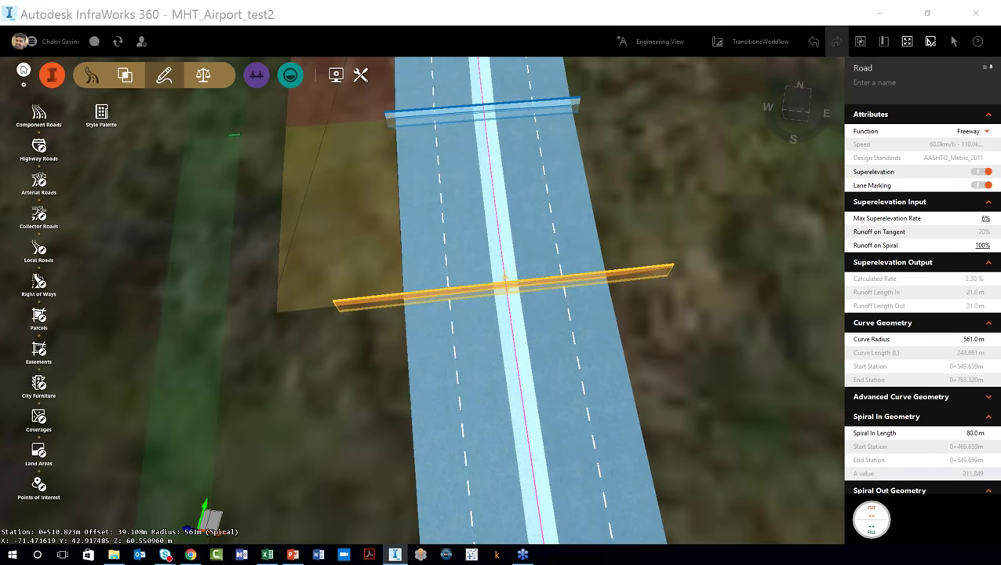
pyautogui.moveTo(0, 31); pyautogui.dragTo(397, 69)
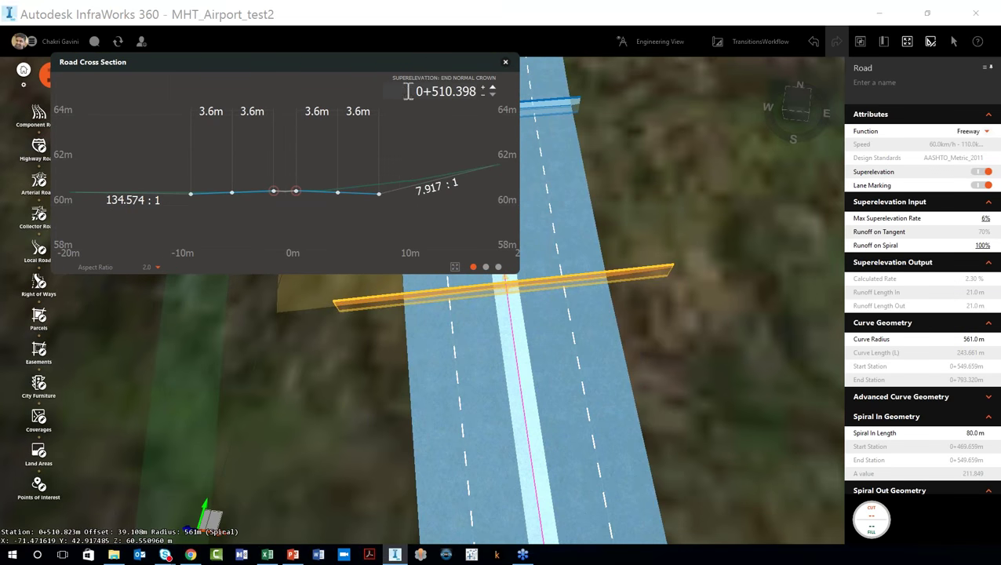
# - Step past Level Crown and Reverse Crown to Begin Full Superelevation, zooming on the 2.30% slopes
pyautogui.click(491, 89)
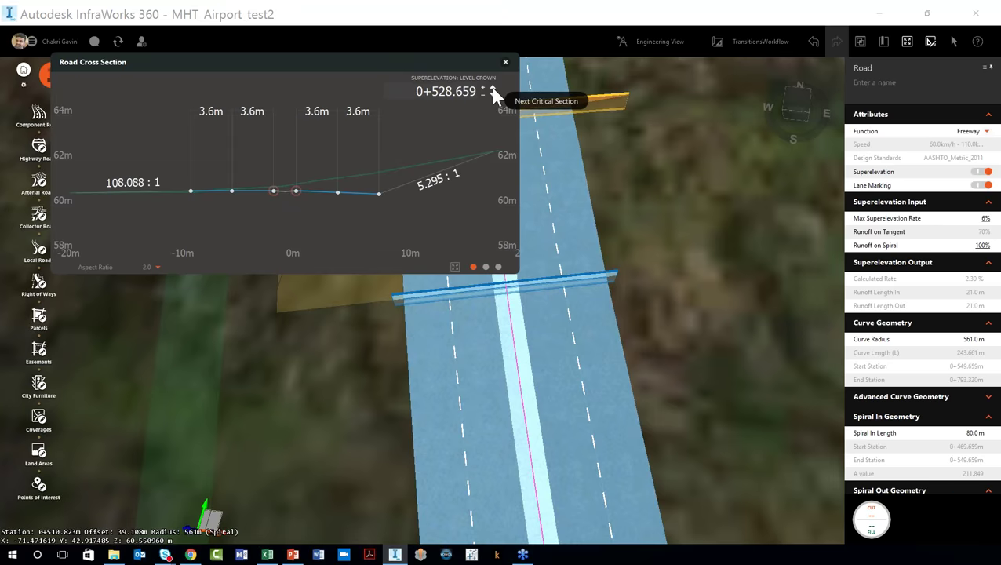
pyautogui.click(491, 89)
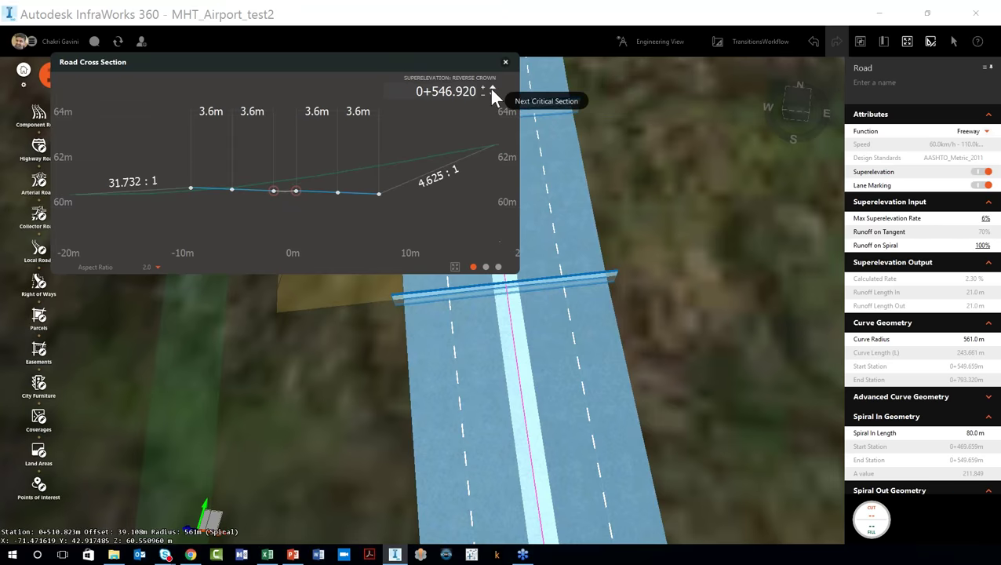
pyautogui.click(492, 89)
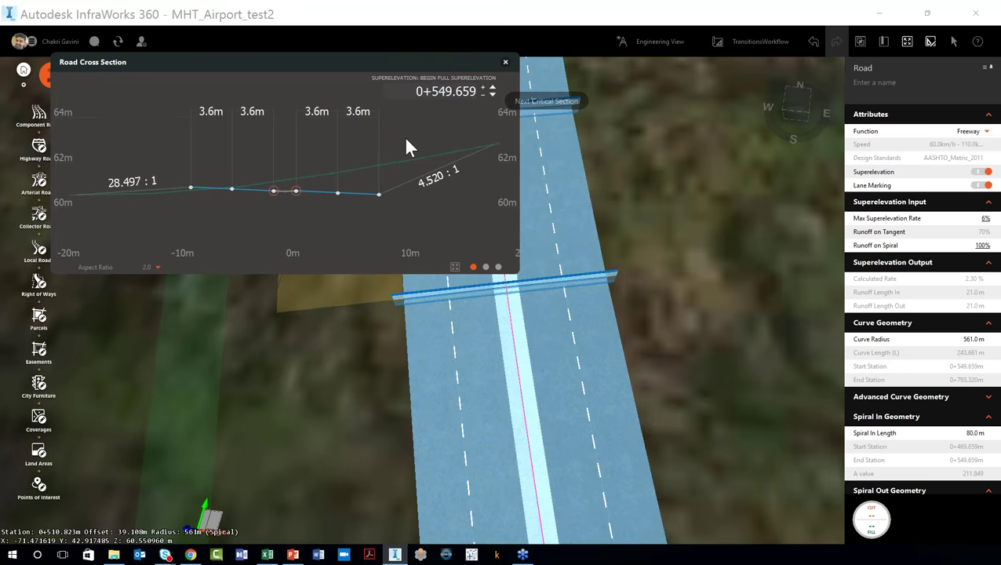
pyautogui.scroll(1, 220, 190)
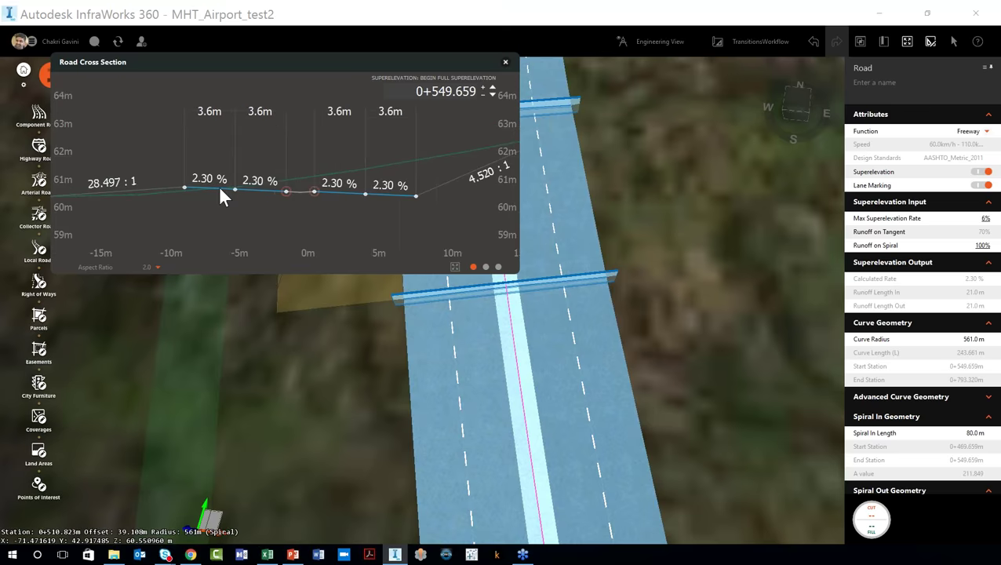
pyautogui.scroll(2, 193, 192)
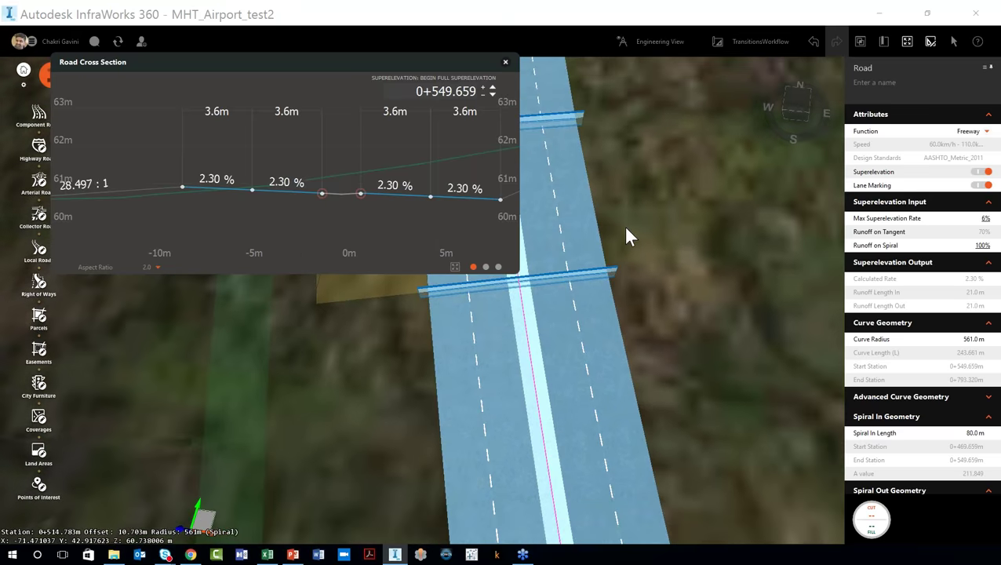
# - Slide the section station to about 0+478, move the cross-section window down-right, and show the road assembly
pyautogui.scroll(-4, 623, 224)
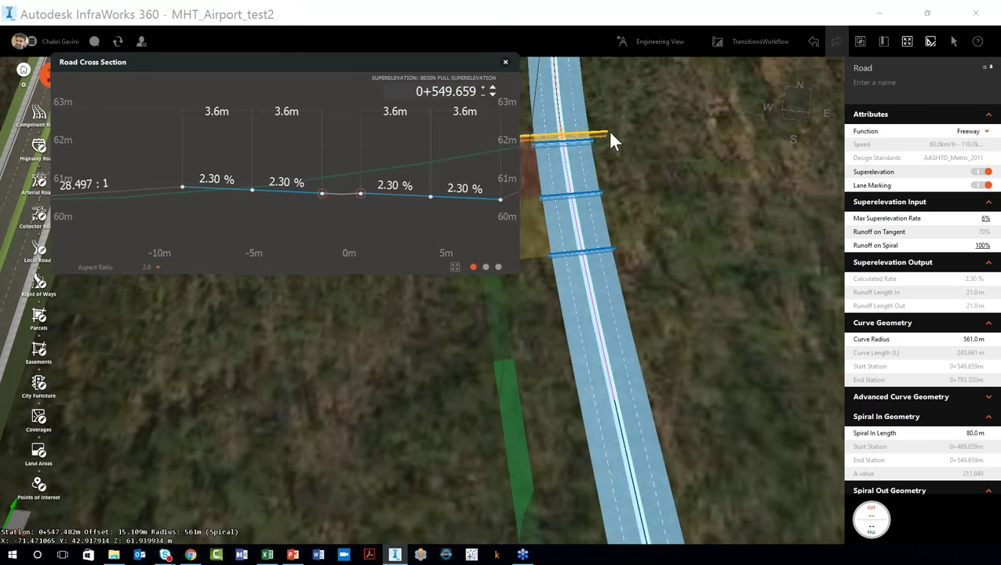
pyautogui.click(602, 136)
pyautogui.moveTo(602, 137); pyautogui.dragTo(640, 382)
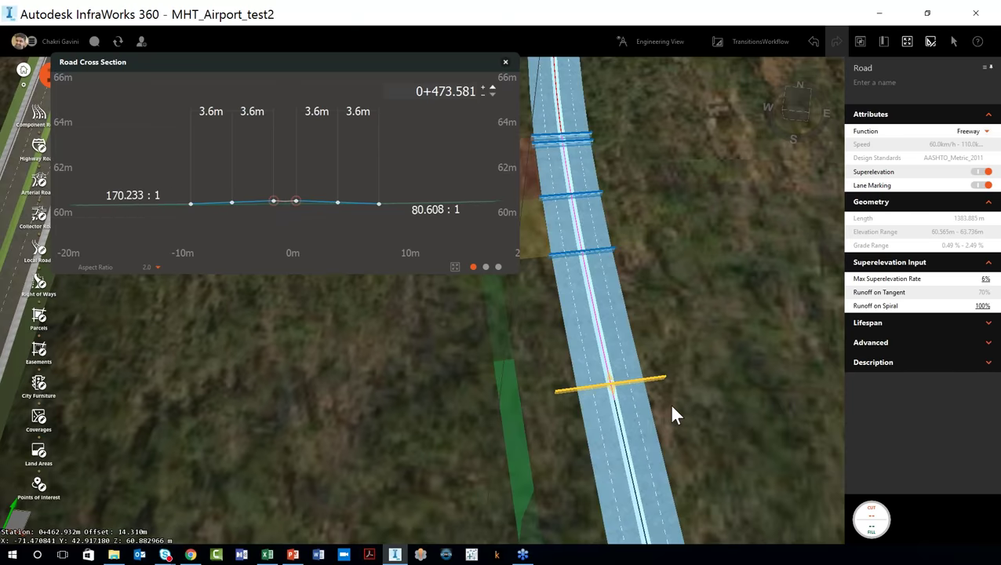
pyautogui.moveTo(672, 407); pyautogui.dragTo(669, 369, button='middle')
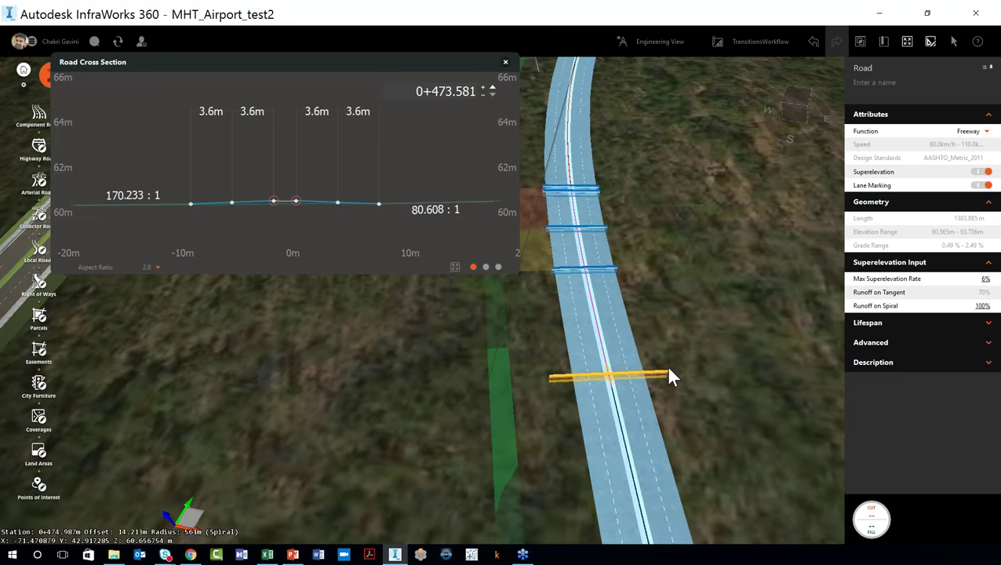
pyautogui.moveTo(661, 375)
pyautogui.mouseDown()
pyautogui.moveTo(703, 176)
pyautogui.moveTo(722, 147)
pyautogui.moveTo(714, 384)
pyautogui.moveTo(713, 365)
pyautogui.mouseUp()
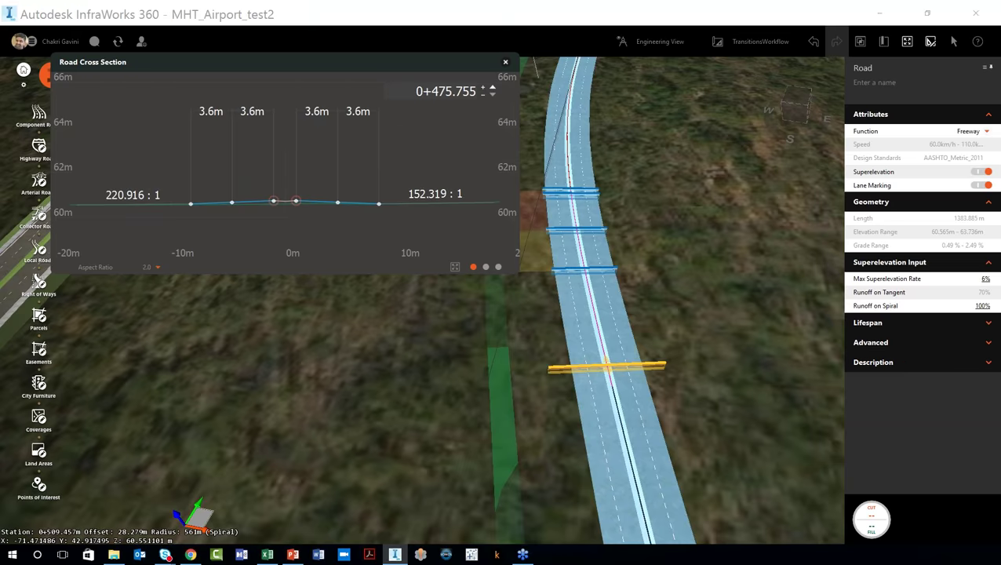
pyautogui.moveTo(408, 66); pyautogui.dragTo(427, 130)
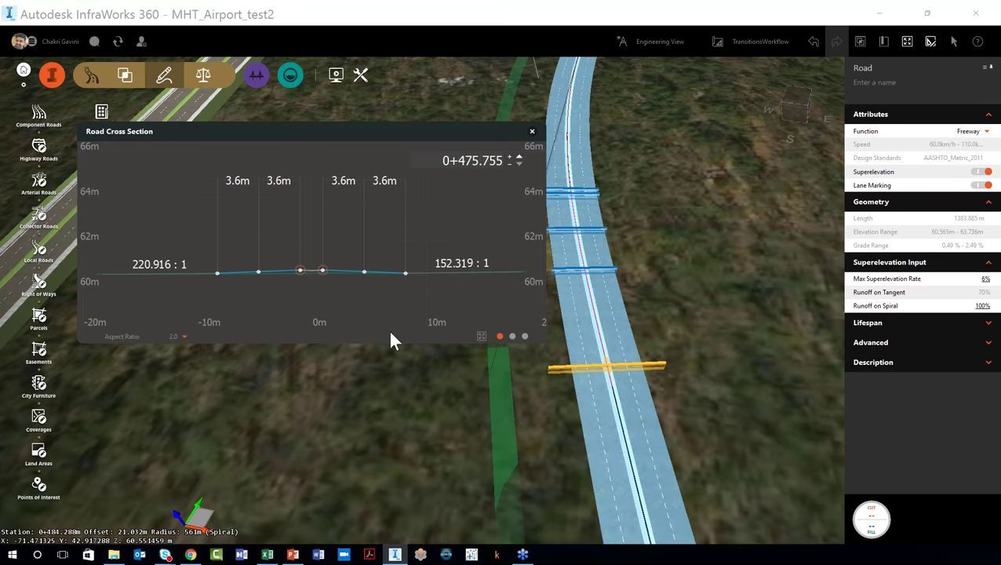
pyautogui.click(512, 336)
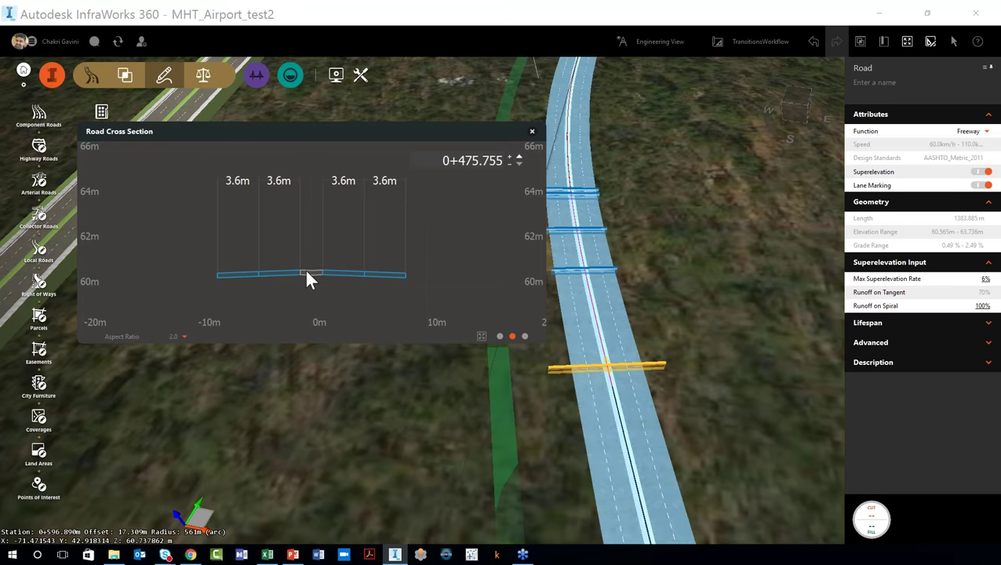
# - Zoom the assembly chart, slide the station further along the road, then close the cross-section with Esc
pyautogui.scroll(1, 307, 279)
pyautogui.scroll(3, 308, 279)
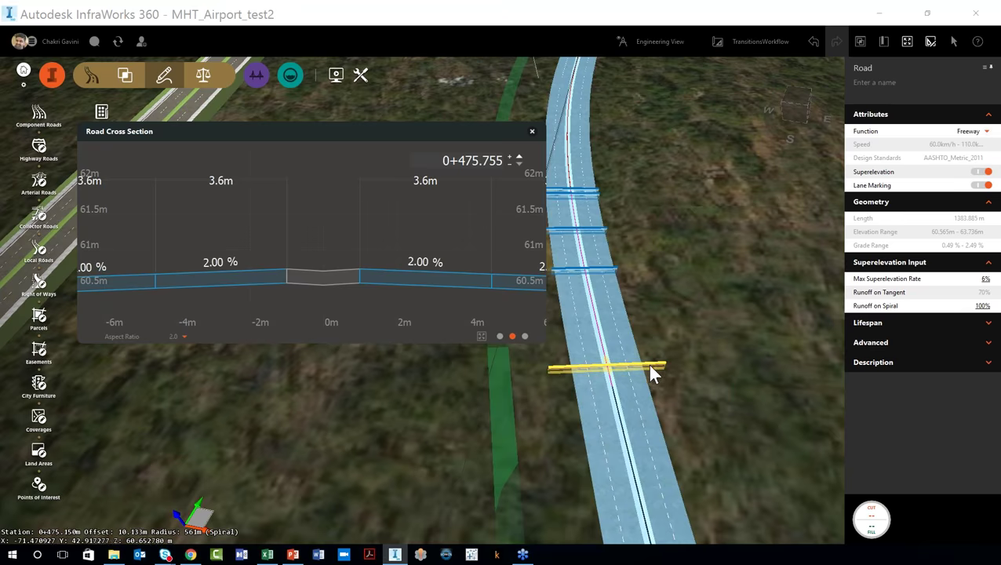
pyautogui.moveTo(607, 366)
pyautogui.mouseDown()
pyautogui.moveTo(639, 303)
pyautogui.moveTo(645, 214)
pyautogui.moveTo(650, 267)
pyautogui.mouseUp()
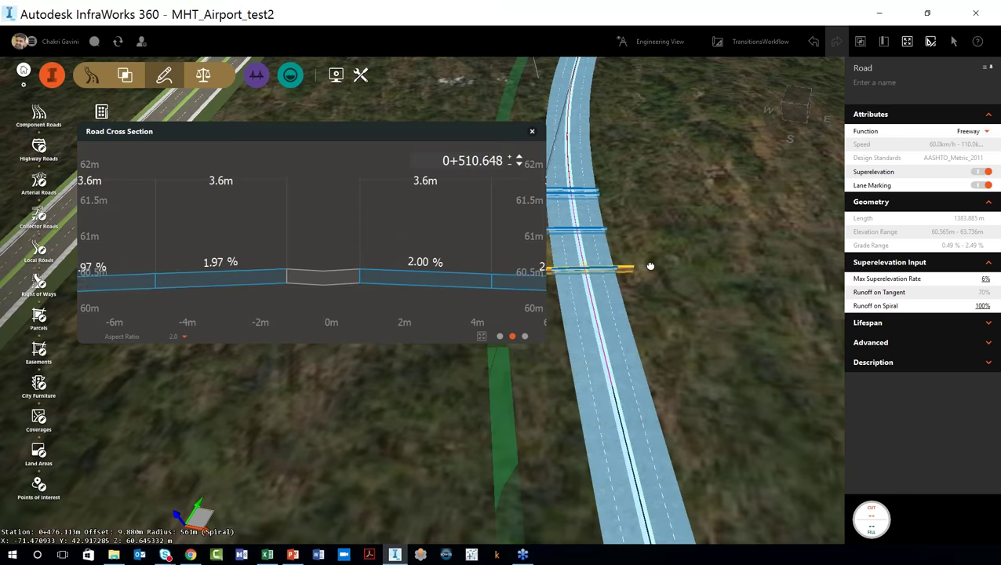
pyautogui.press('Escape')
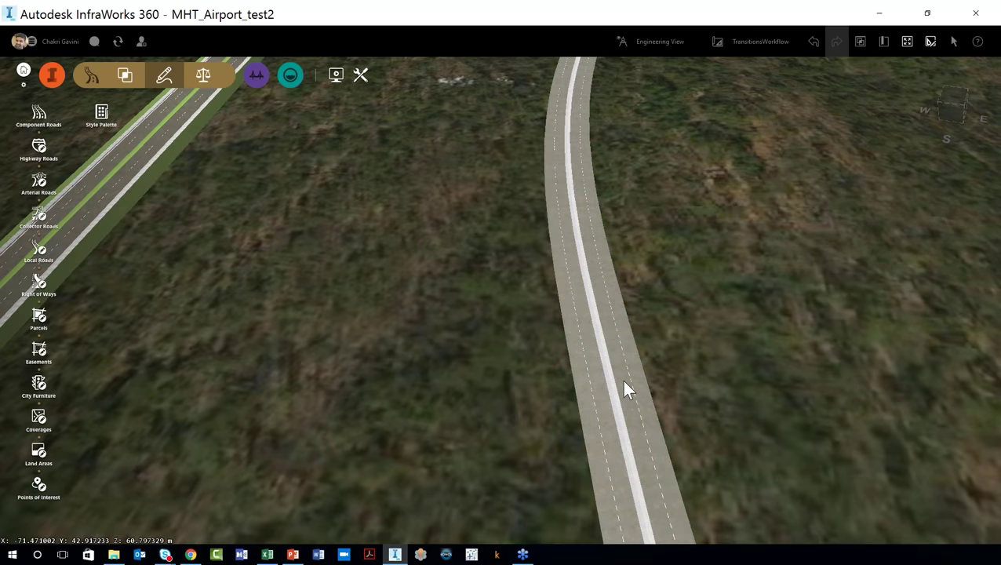
# - Select the freeway and turn on Show Roadside Grading from its context menu
pyautogui.click(623, 382)
pyautogui.rightClick(624, 382)
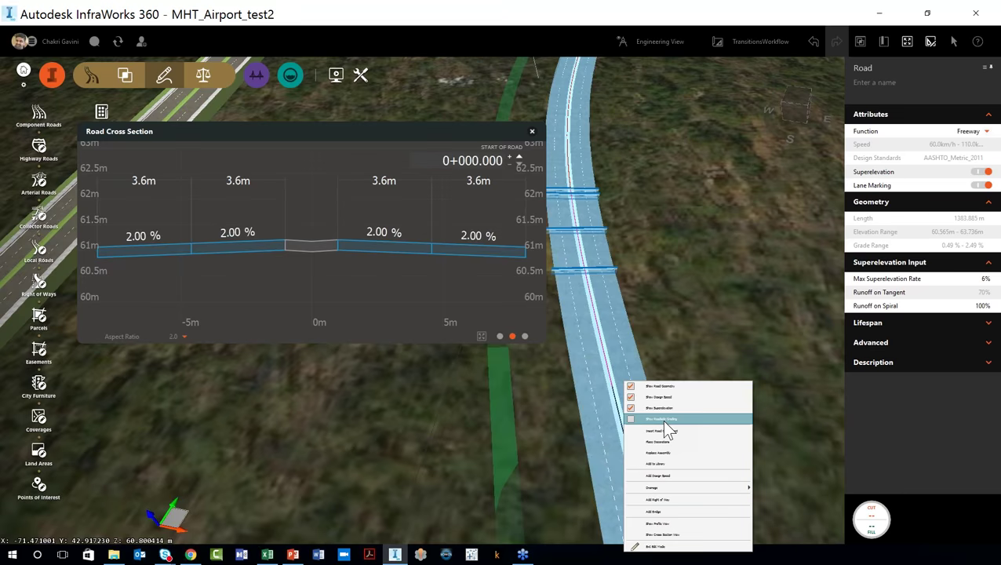
pyautogui.click(664, 420)
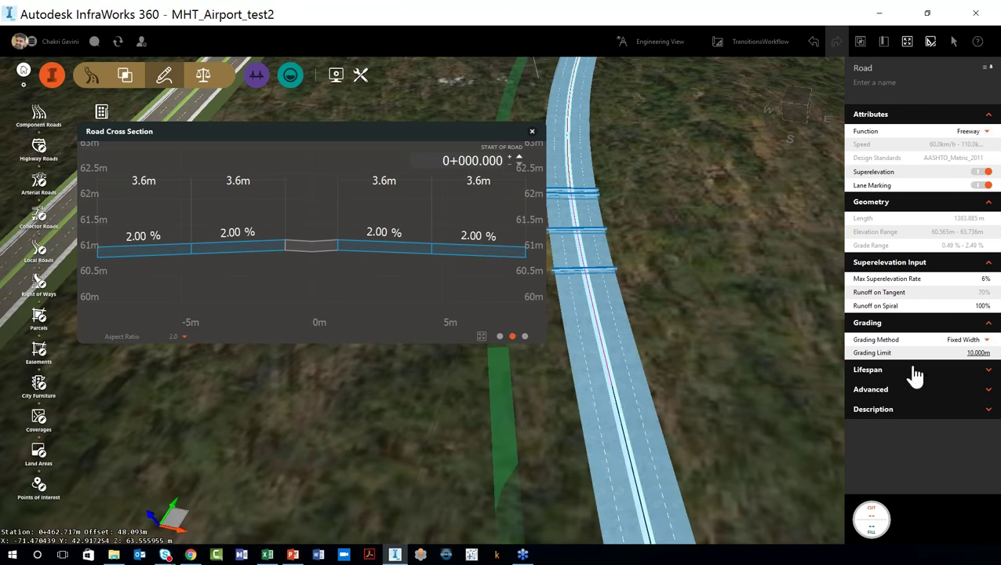
# - Set the road's Grading Method to Fixed Slope
pyautogui.click(986, 340)
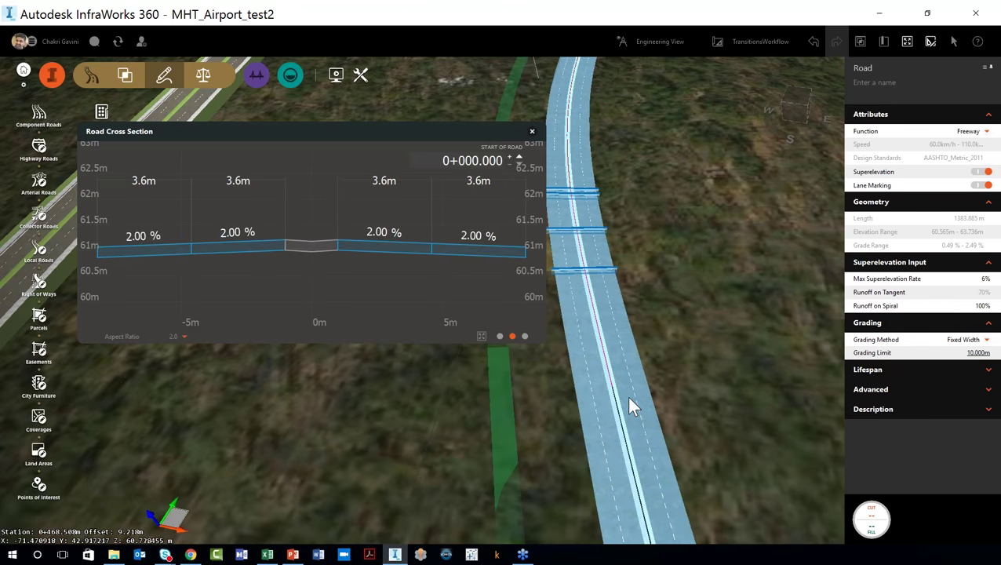
pyautogui.rightClick(640, 376)
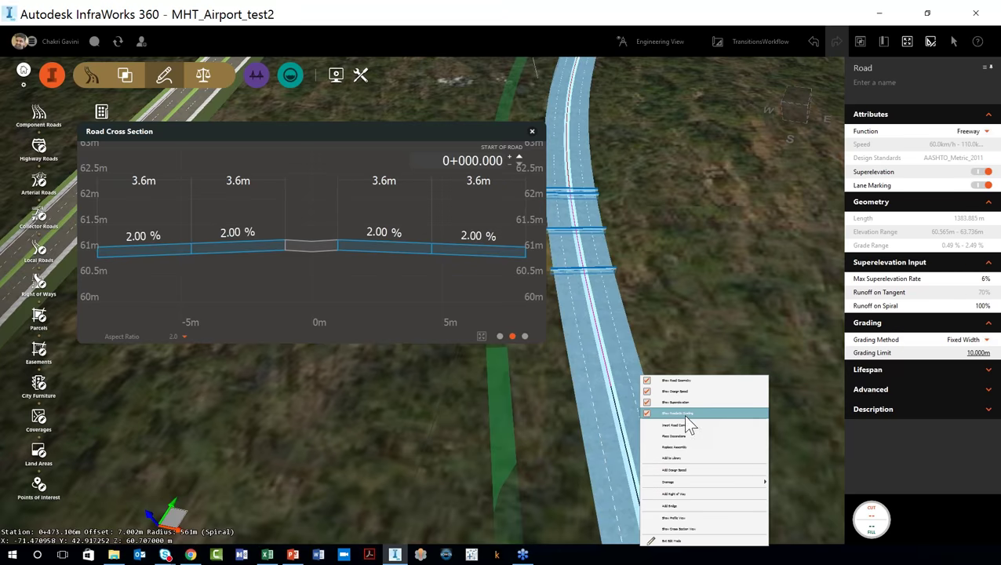
pyautogui.click(987, 341)
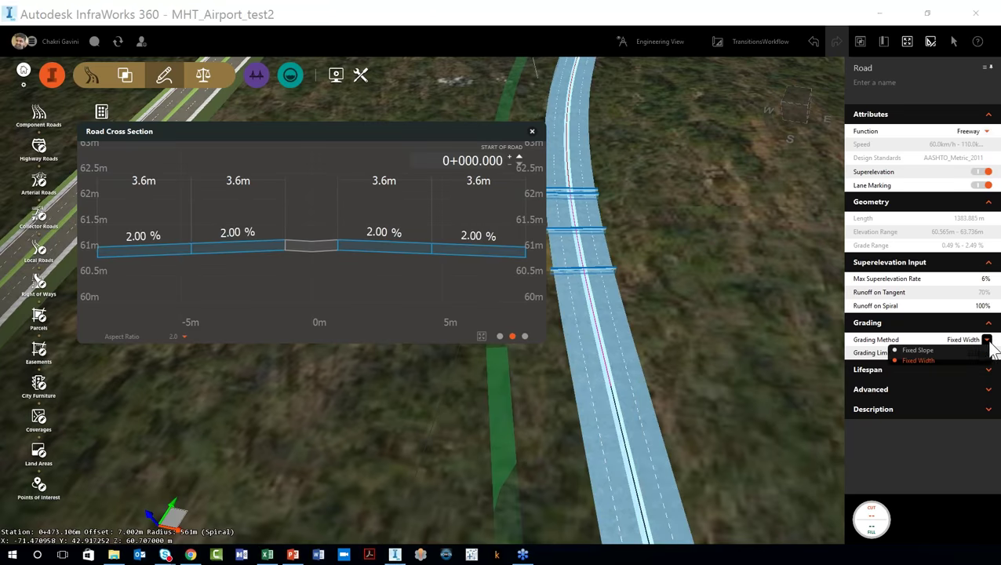
pyautogui.click(926, 351)
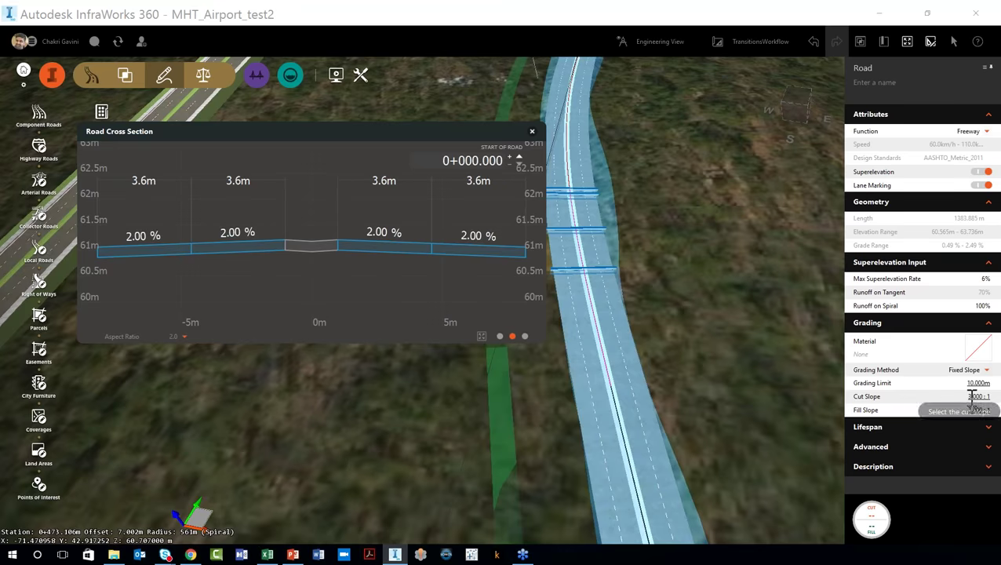
# - Set the cut slope to 2:1, then deselect and reselect the road
pyautogui.click(970, 396)
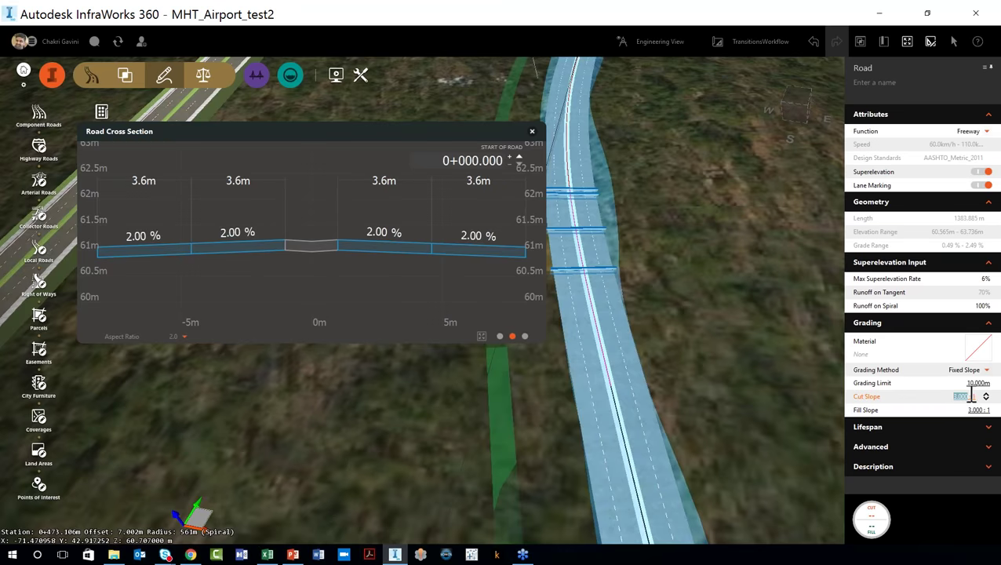
pyautogui.click(939, 396)
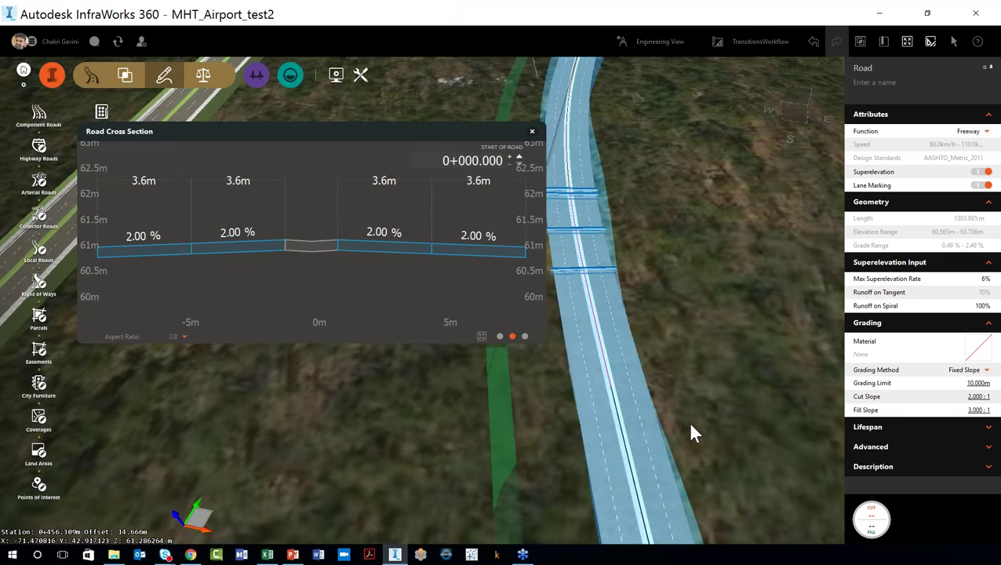
pyautogui.click(670, 383)
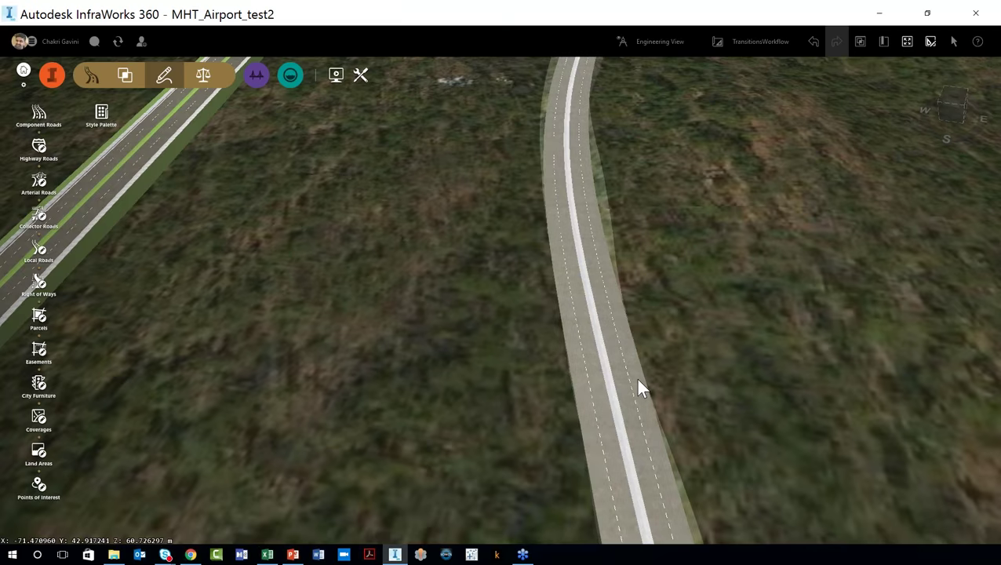
pyautogui.click(638, 382)
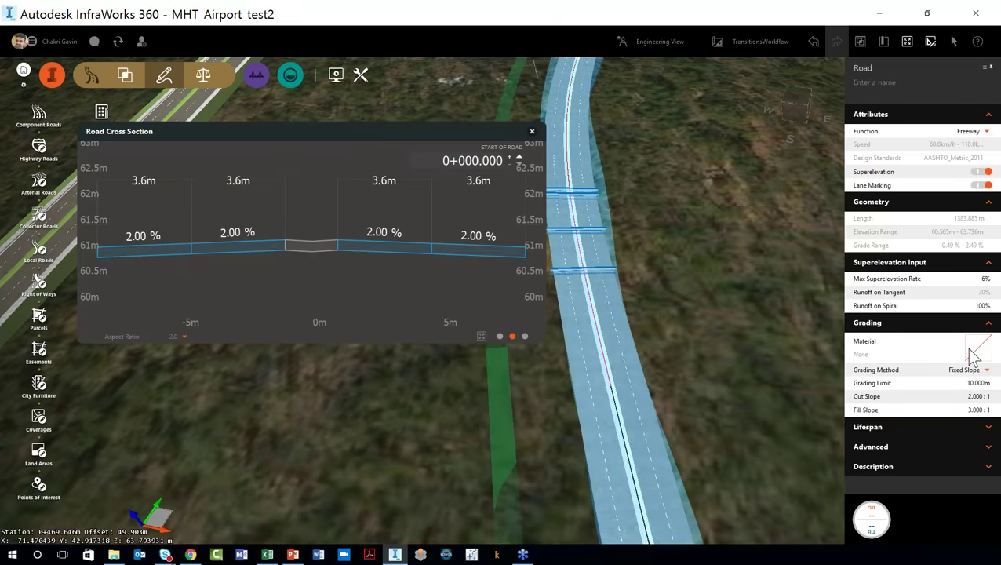
# - Apply Manicured Grass as the roadside grading material and zoom around the road to inspect it
pyautogui.click(974, 351)
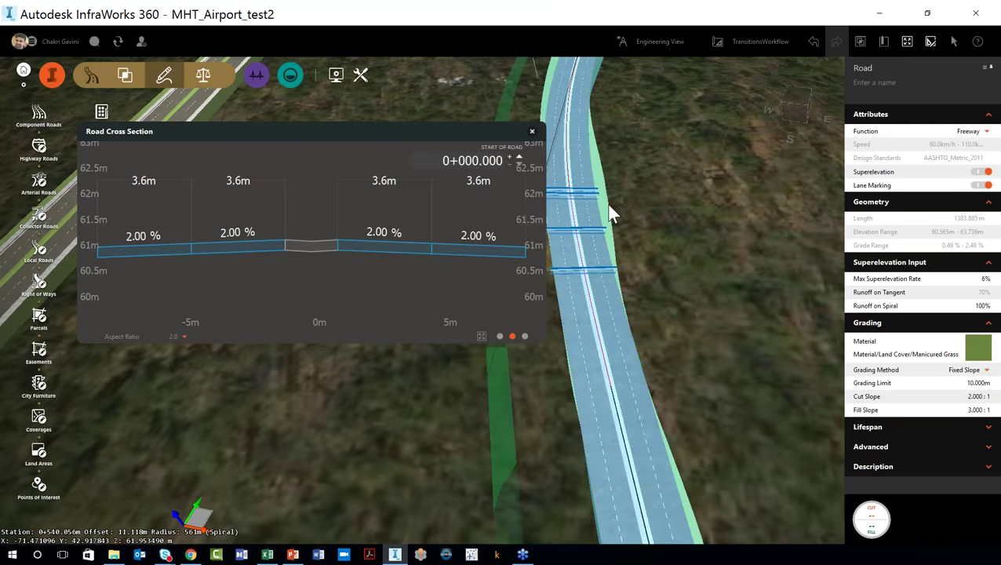
pyautogui.scroll(2, 610, 210)
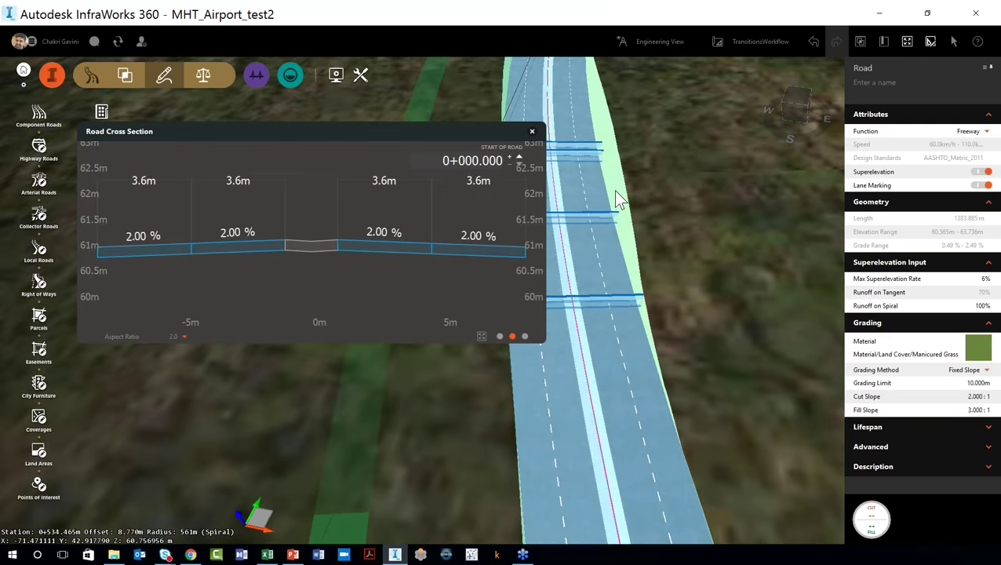
pyautogui.scroll(2, 710, 204)
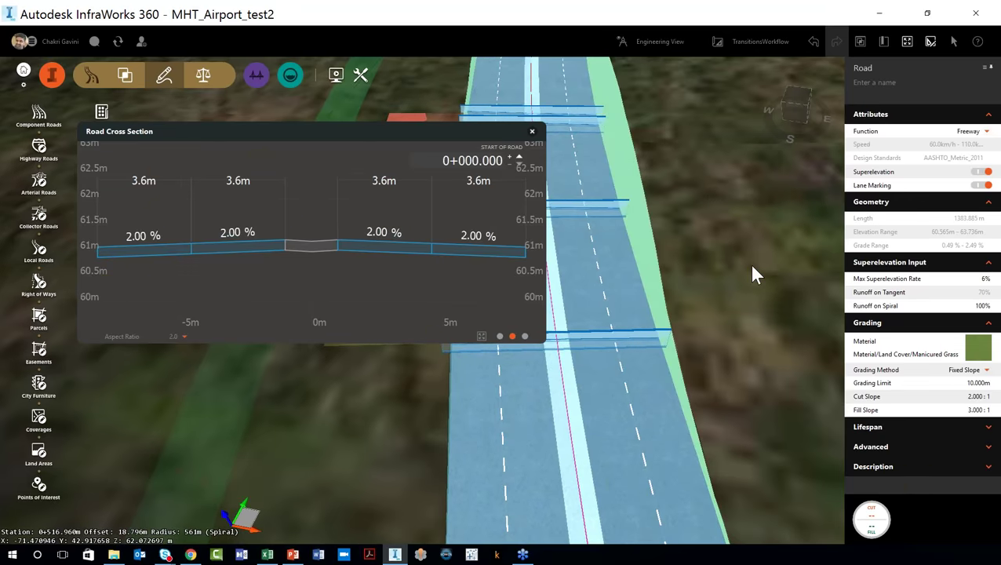
pyautogui.scroll(-3, 732, 286)
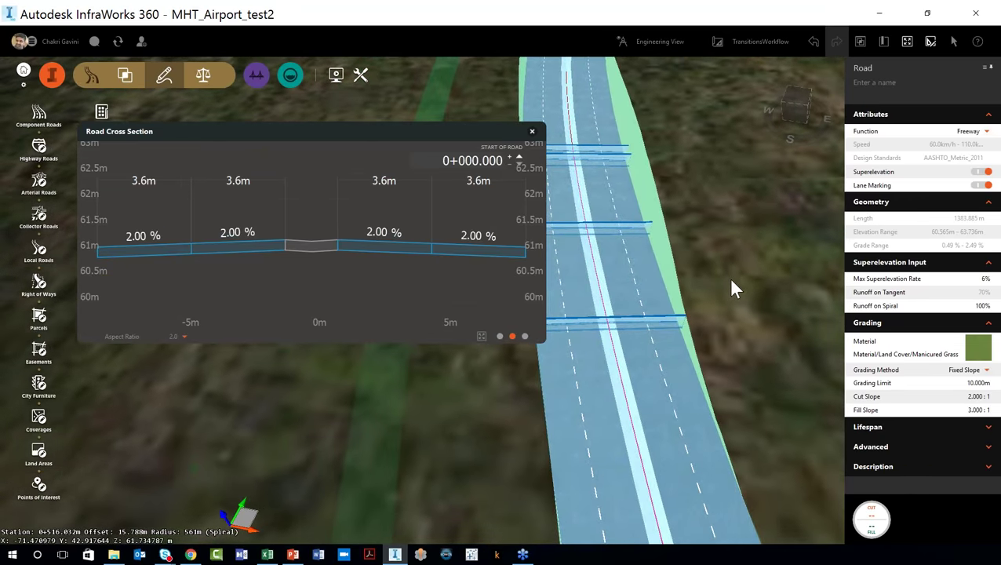
pyautogui.scroll(-4, 731, 283)
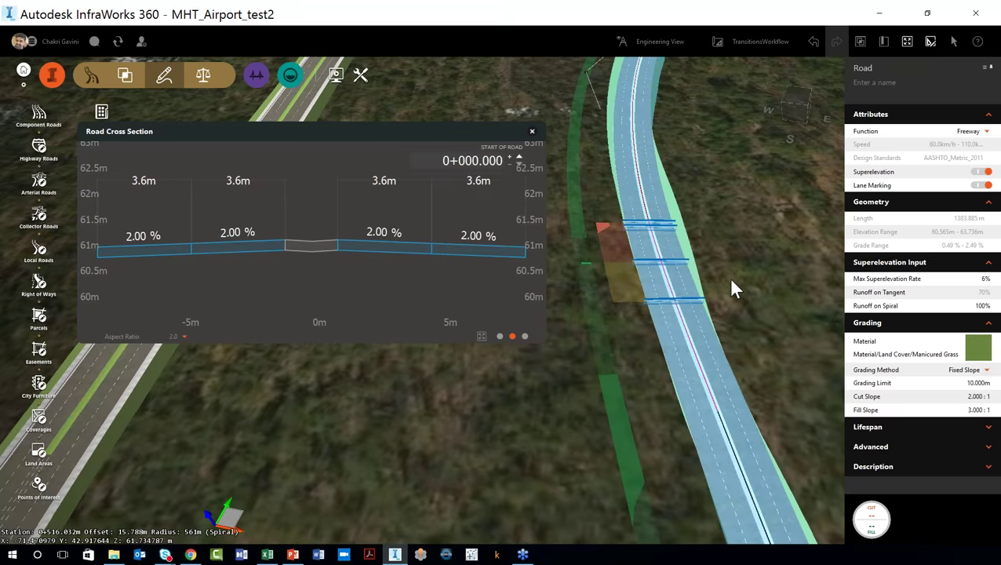
# - Run the earthwork calculation on the freeway road, giving 9673.233 cut and 2.34e+04 fill
pyautogui.scroll(2, 706, 235)
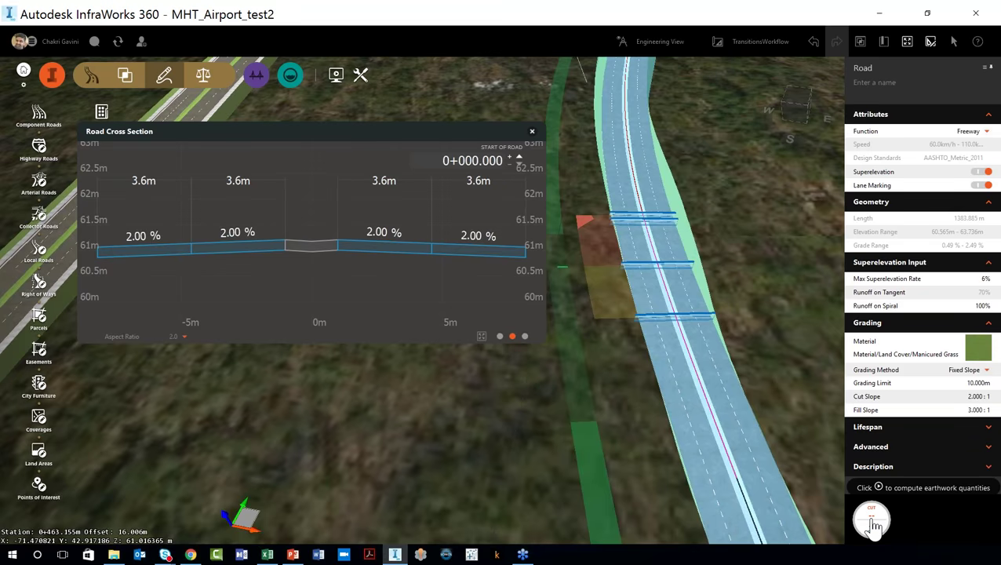
pyautogui.click(876, 525)
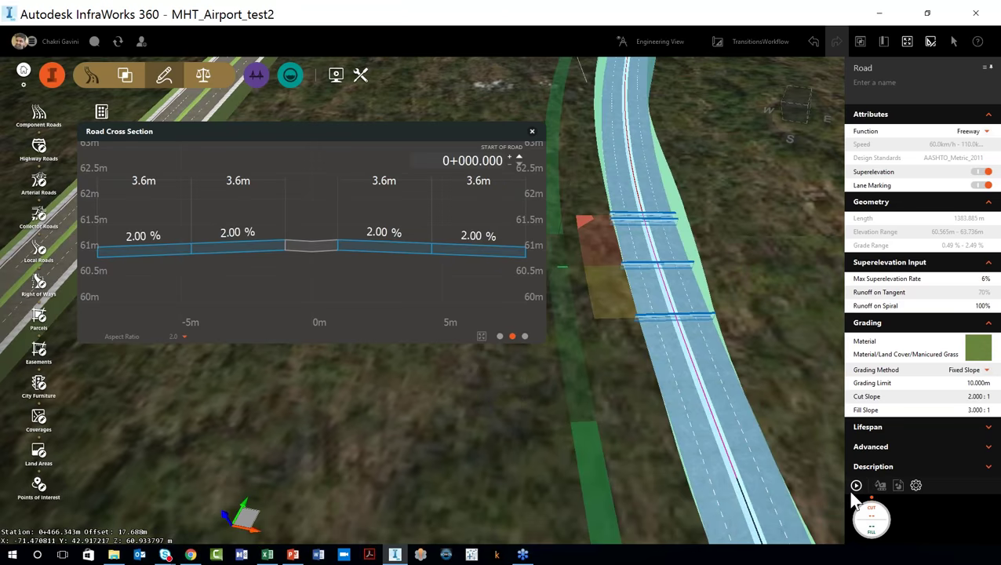
pyautogui.click(857, 487)
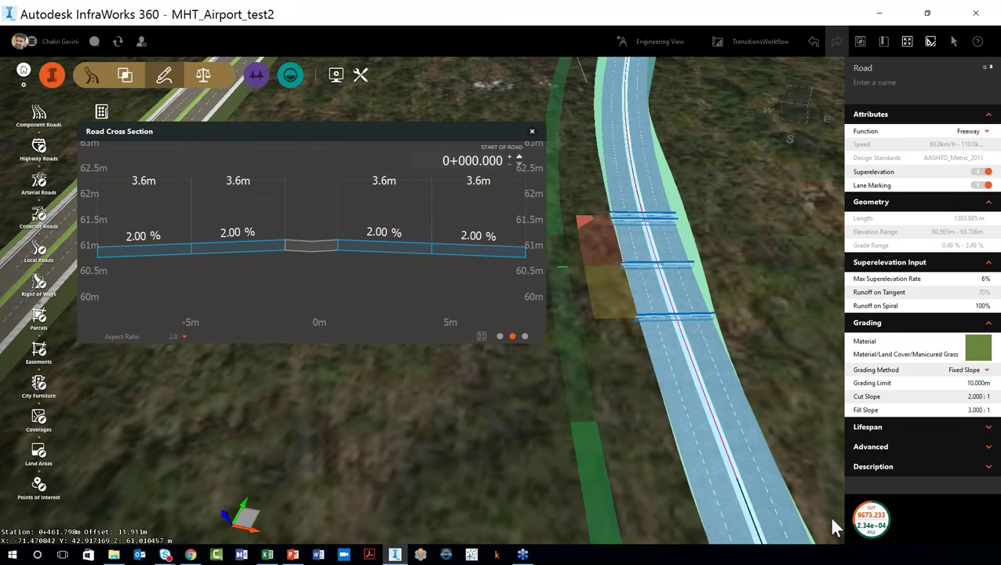
# - View earthwork totals of 9673.233 m3 cut, 23400.241 m3 fill and 13727.008 m3 net fill, then request a report
pyautogui.click(868, 527)
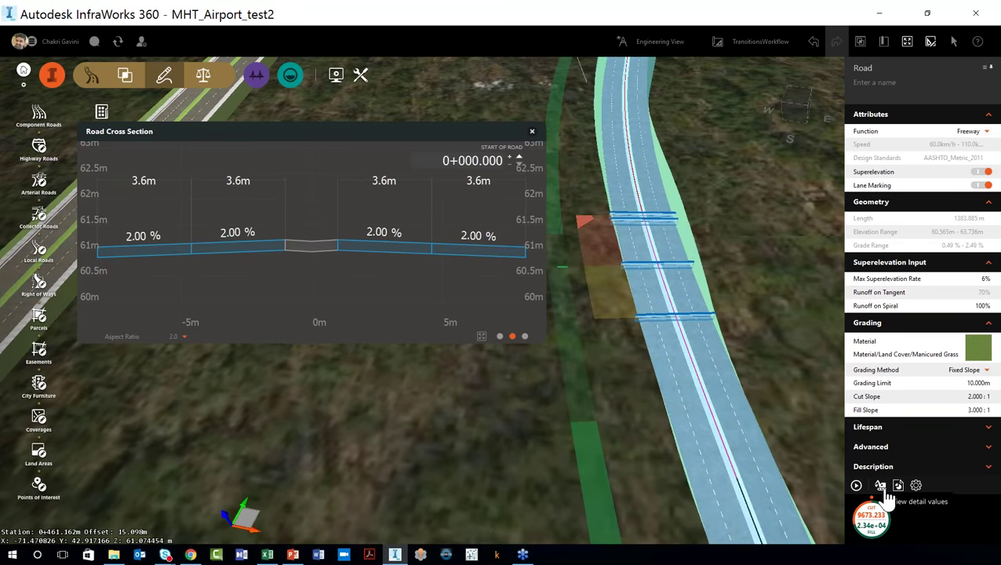
pyautogui.click(881, 486)
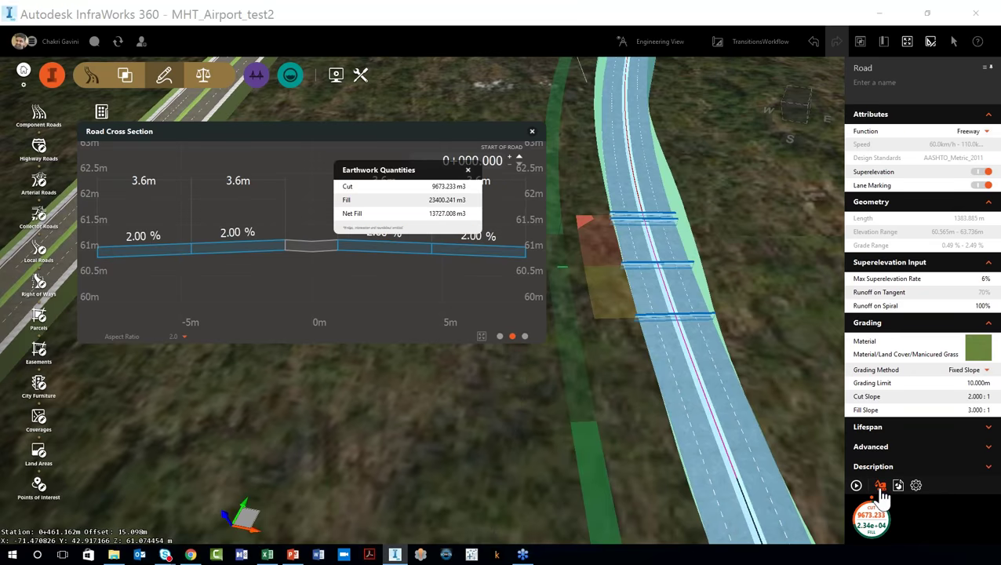
pyautogui.click(468, 171)
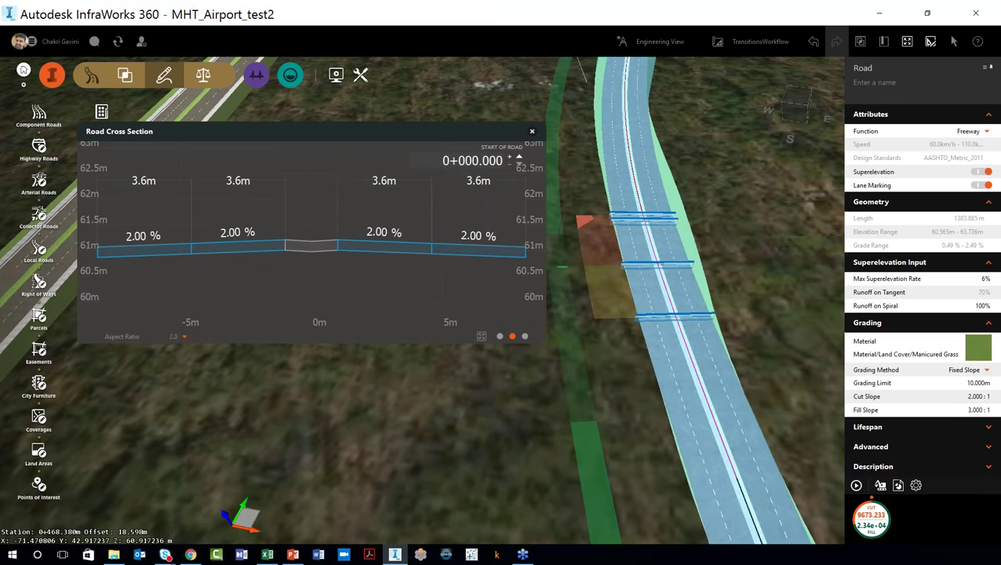
pyautogui.click(898, 486)
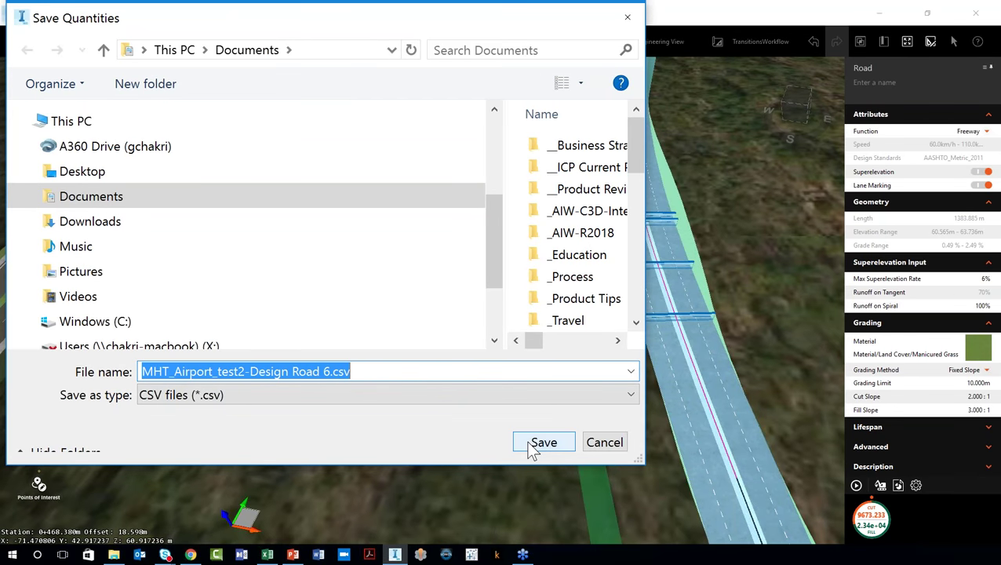
# - Save the earthwork report as MHT_Airport_test2-Design Road 6.csv in Documents, then find it in File Explorer
pyautogui.click(541, 443)
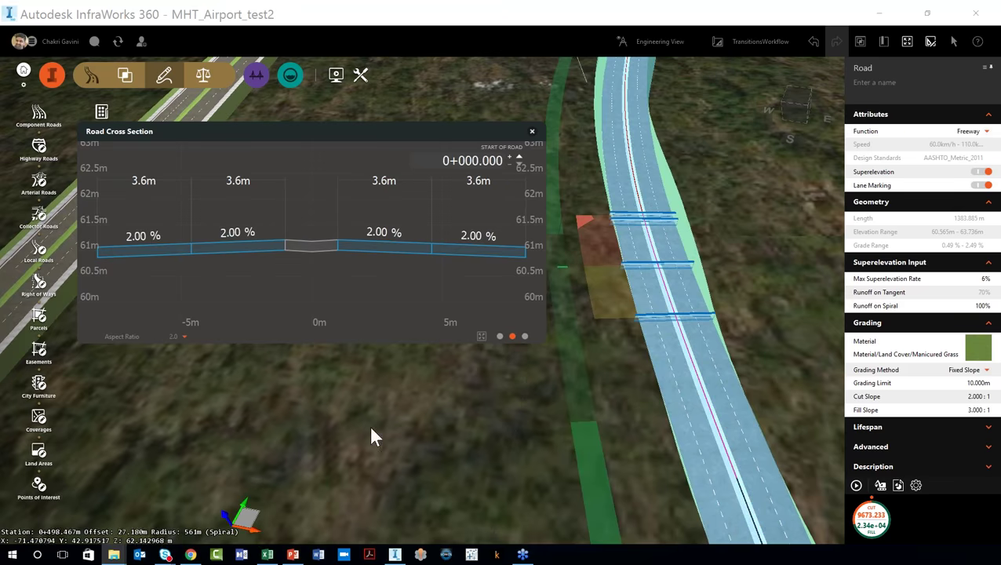
pyautogui.click(898, 485)
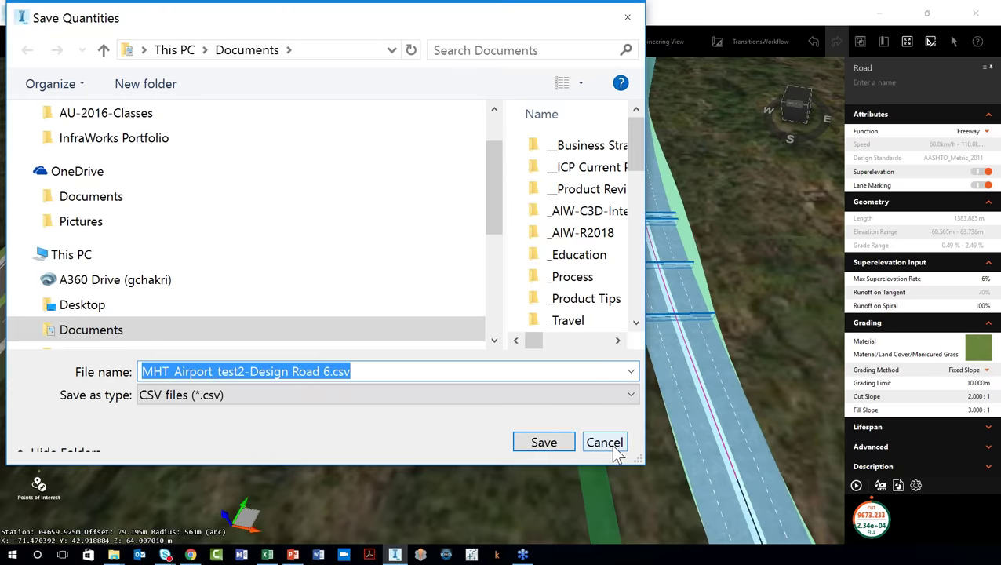
pyautogui.click(605, 442)
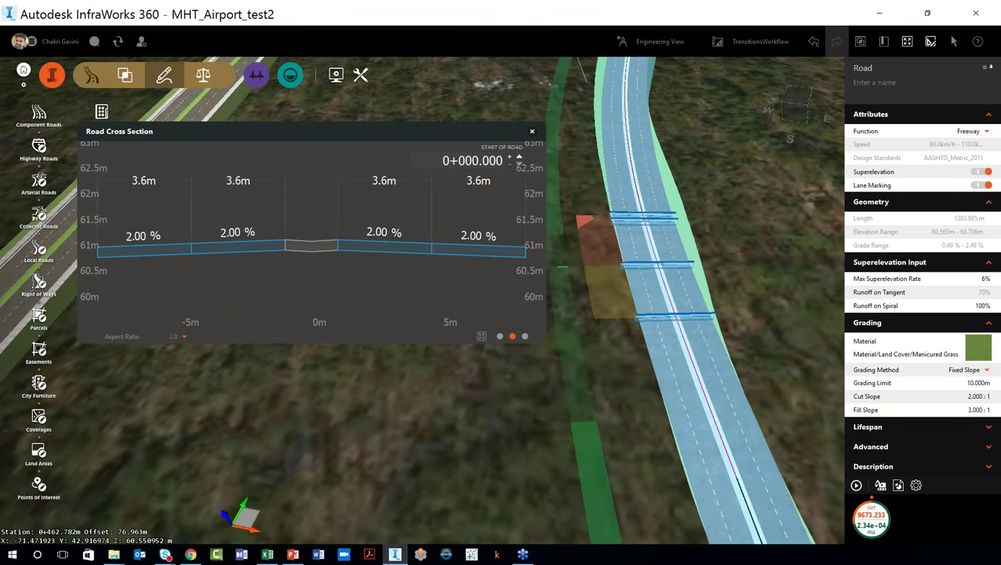
pyautogui.press('super+e')
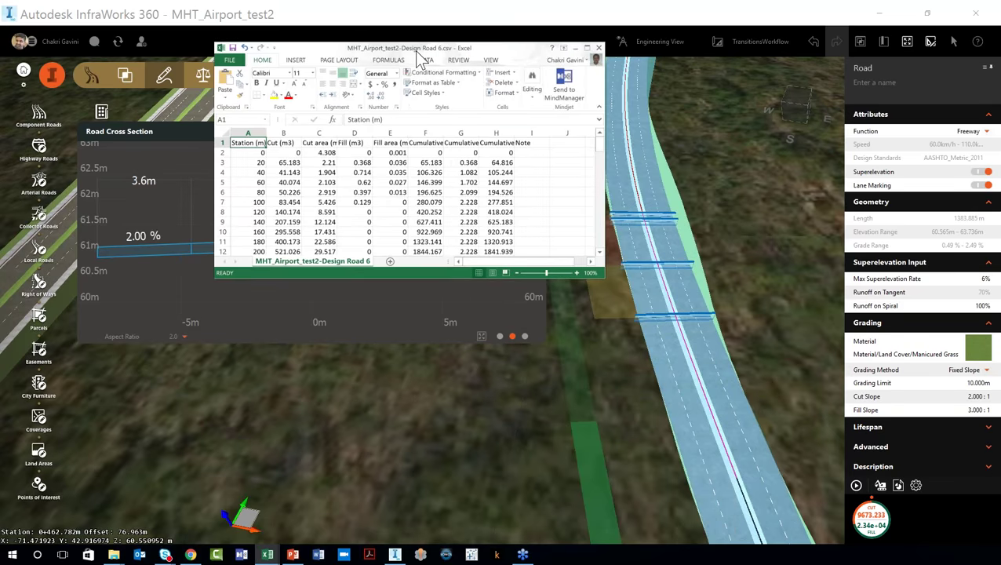
# - Maximize Excel, select stations 0 through 80 in cells A2:A6, then close Excel
pyautogui.doubleClick(418, 51)
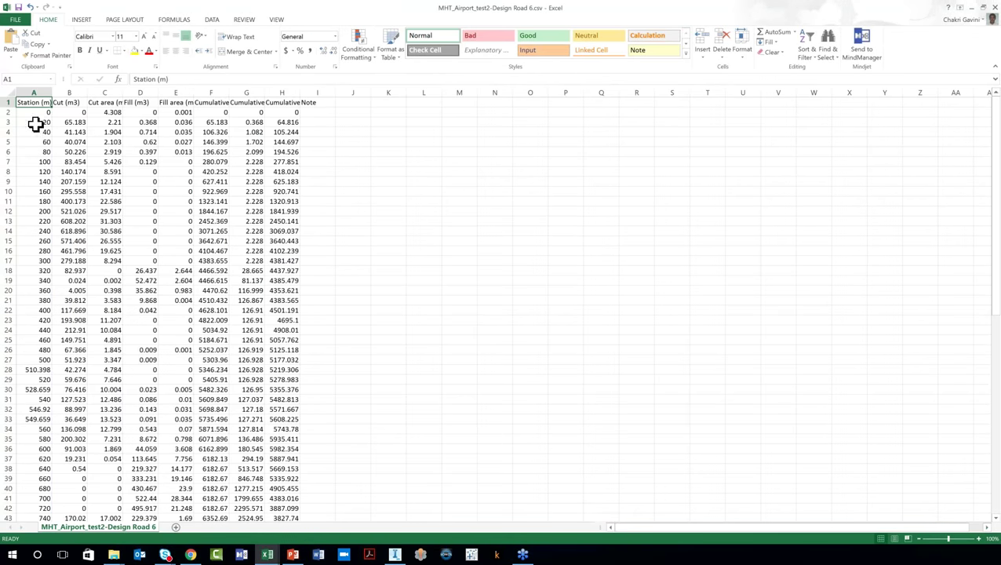
pyautogui.moveTo(31, 116); pyautogui.dragTo(24, 149)
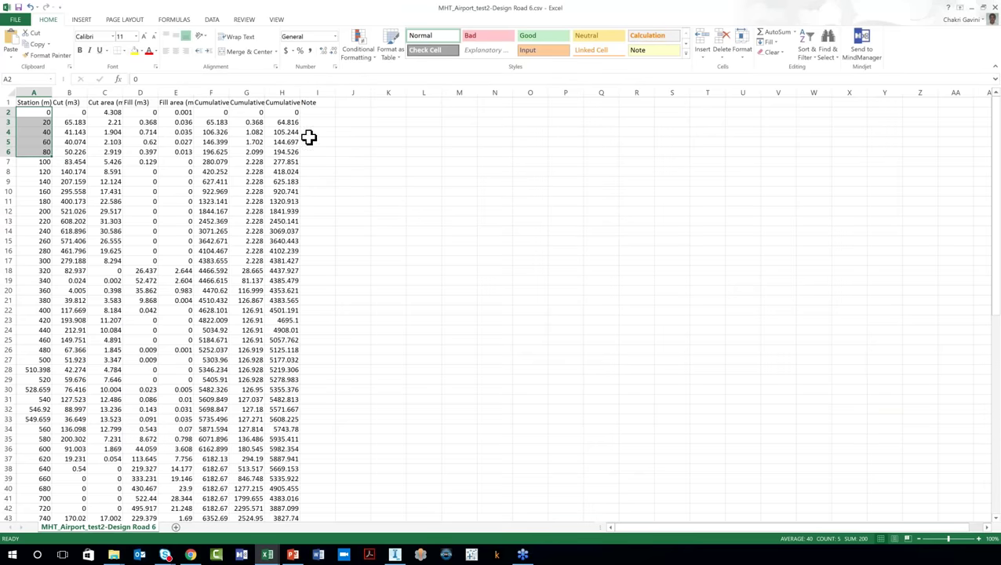
pyautogui.click(994, 7)
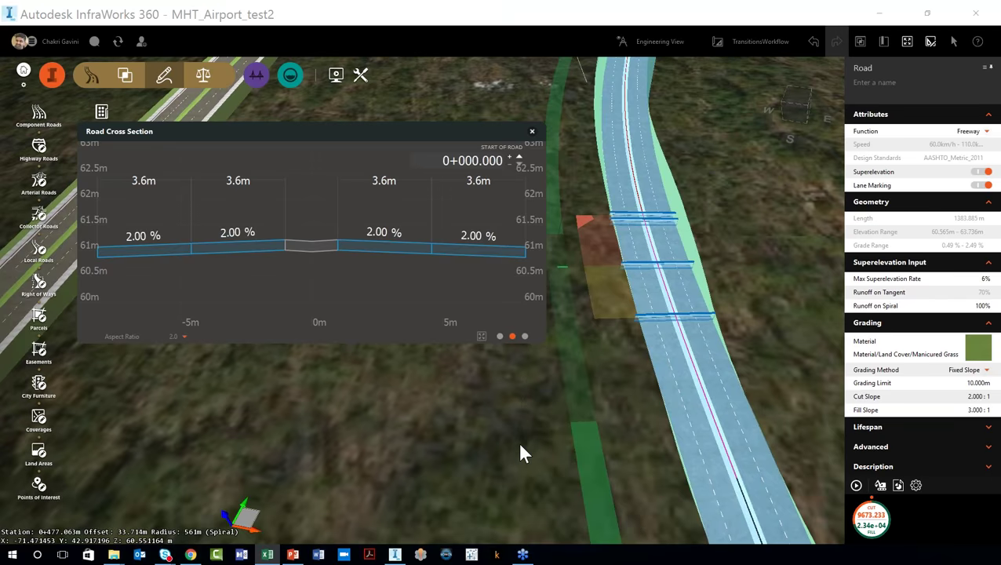
pyautogui.keyDown('shift'); pyautogui.moveTo(520, 445); pyautogui.dragTo(525, 441, button='middle'); pyautogui.keyUp('shift')
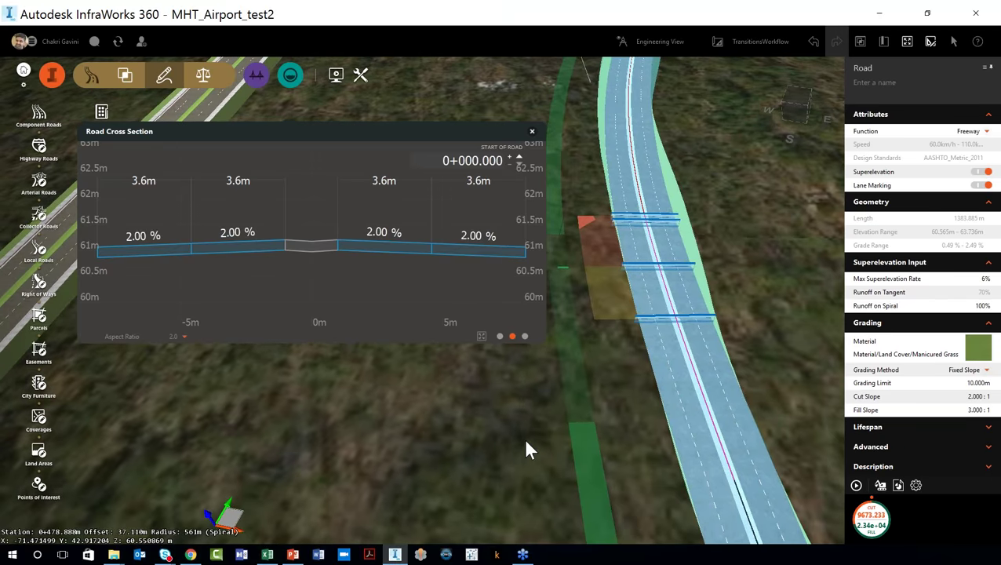
pyautogui.click(768, 384)
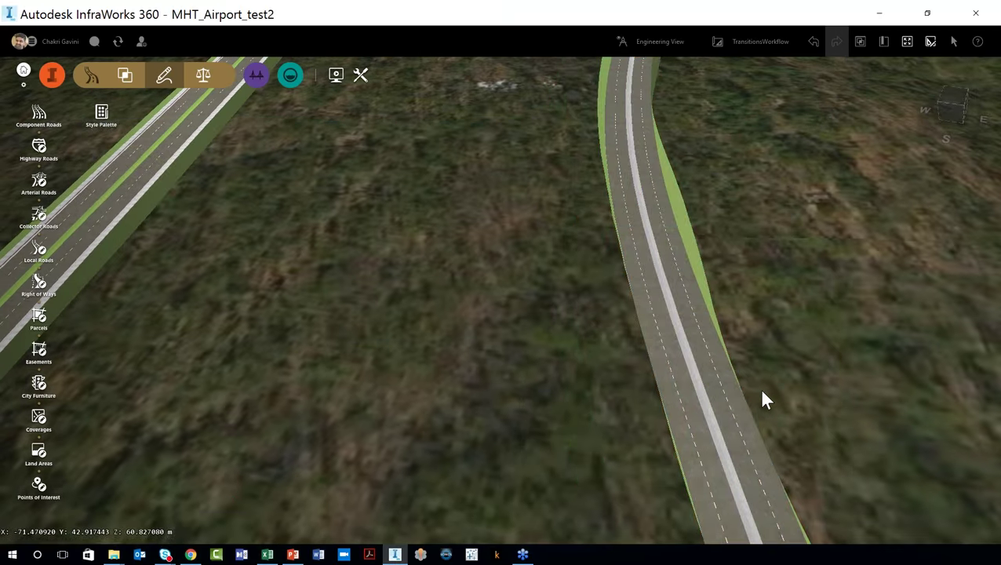
pyautogui.scroll(3, 708, 206)
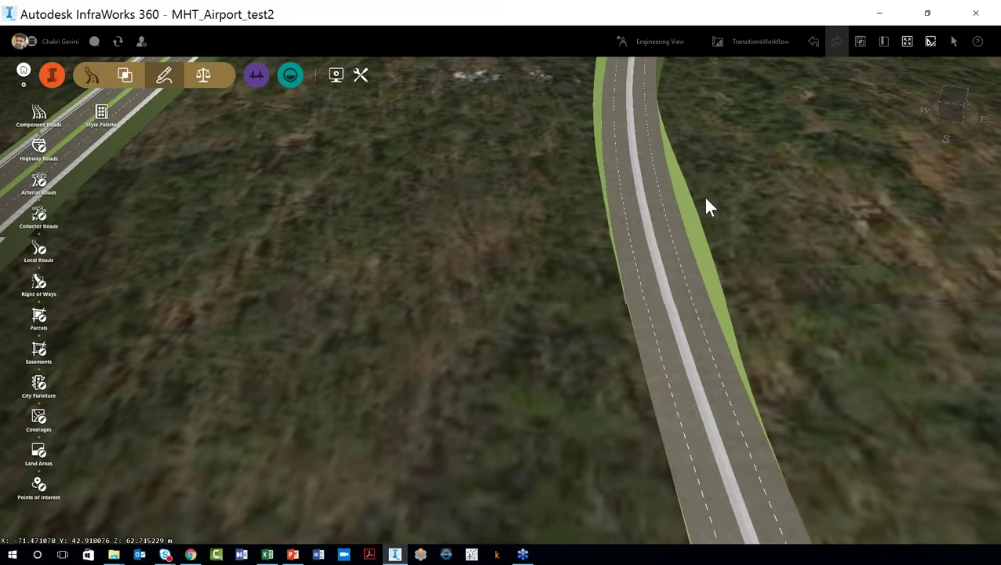
pyautogui.click(683, 274)
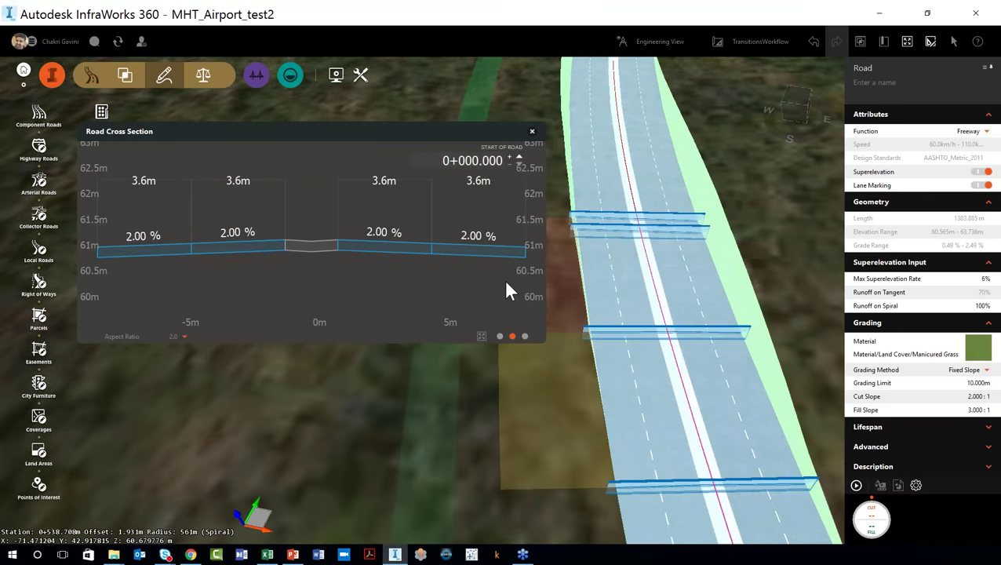
pyautogui.scroll(-3, 353, 257)
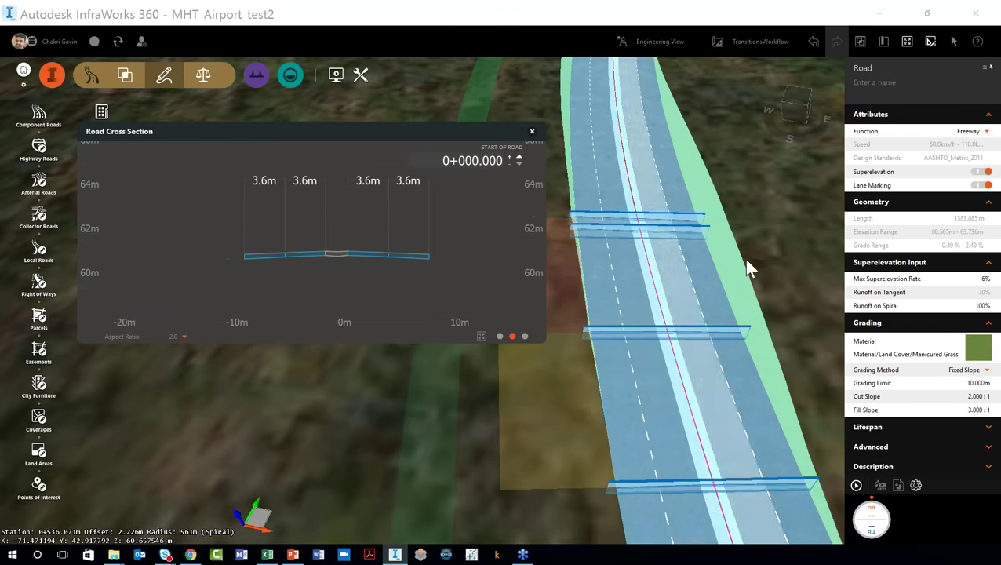
# - Deselect the freeway, orbit so the road runs down the centre, and reselect it
pyautogui.click(768, 248)
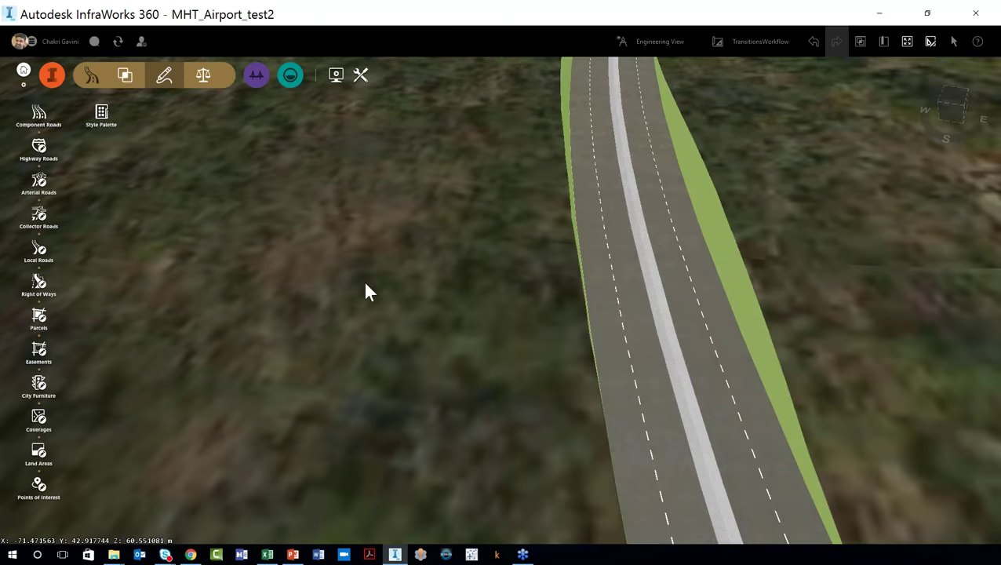
pyautogui.scroll(-3, 363, 280)
pyautogui.keyDown('shift'); pyautogui.moveTo(364, 279); pyautogui.dragTo(570, 261, button='middle'); pyautogui.keyUp('shift')
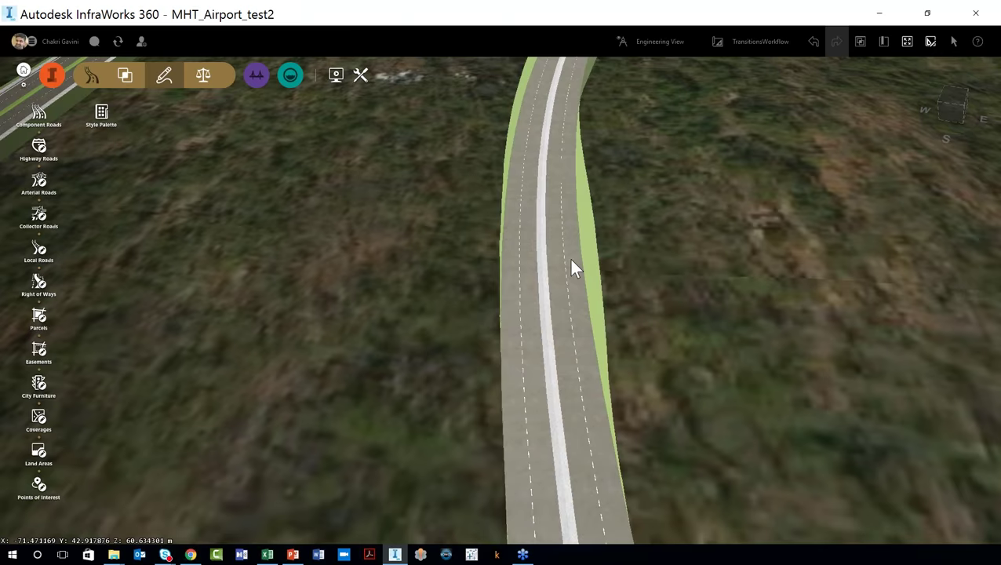
pyautogui.click(571, 260)
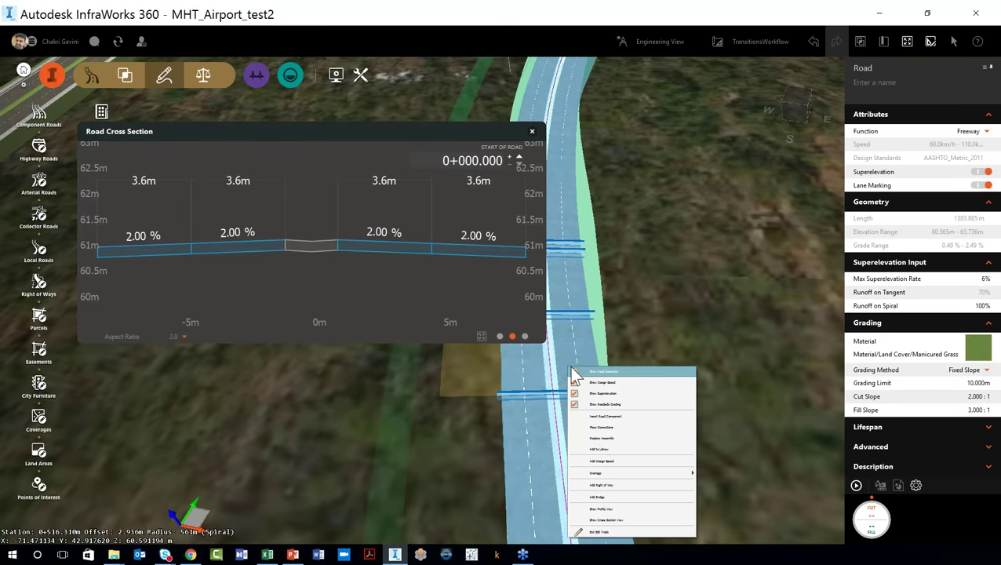
pyautogui.click(573, 371)
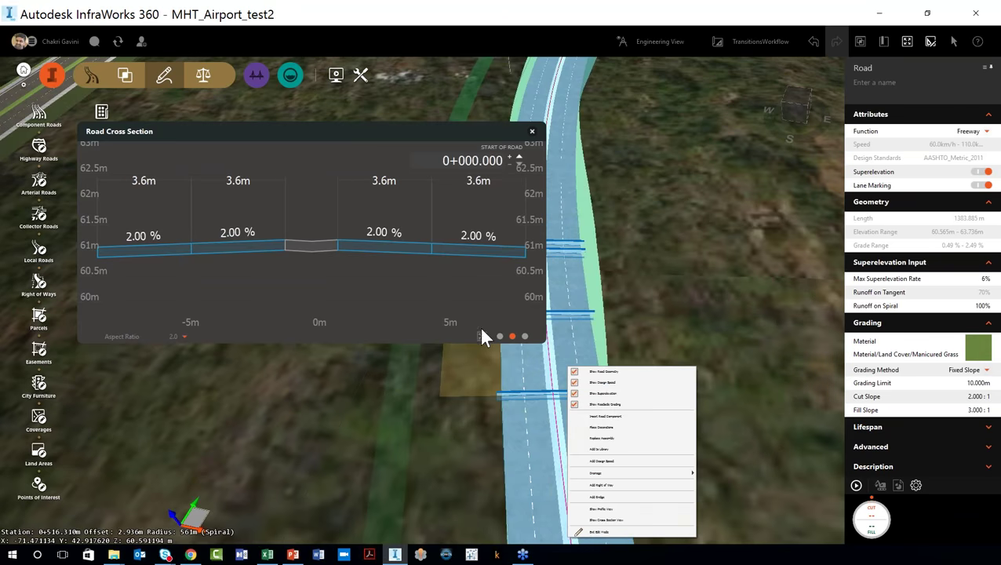
pyautogui.click(499, 337)
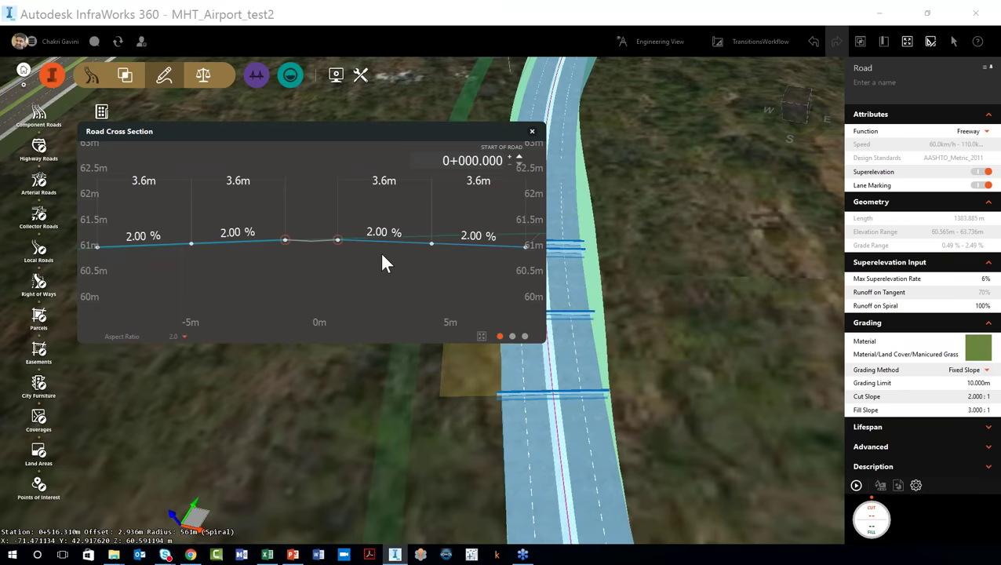
pyautogui.scroll(-2, 382, 263)
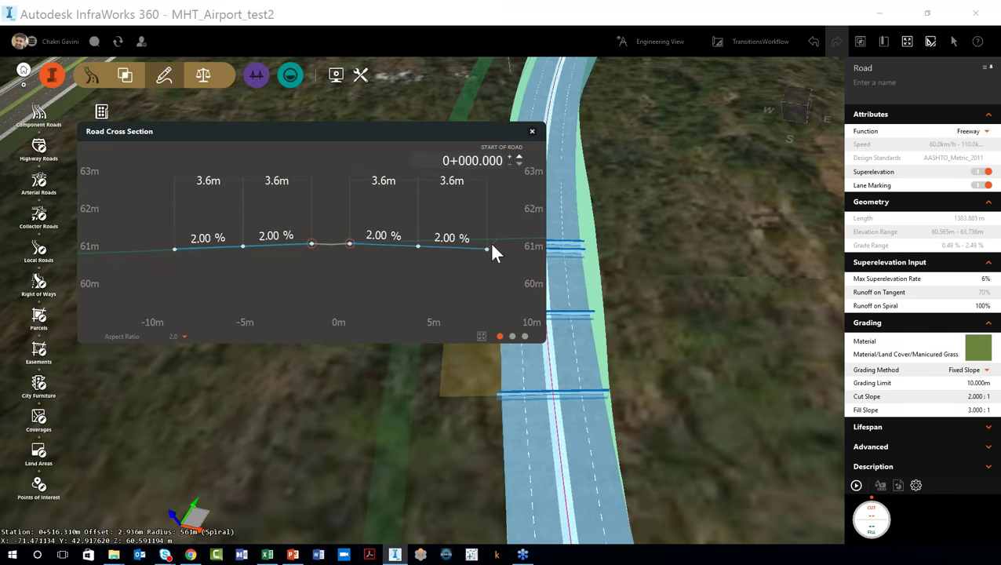
pyautogui.click(518, 157)
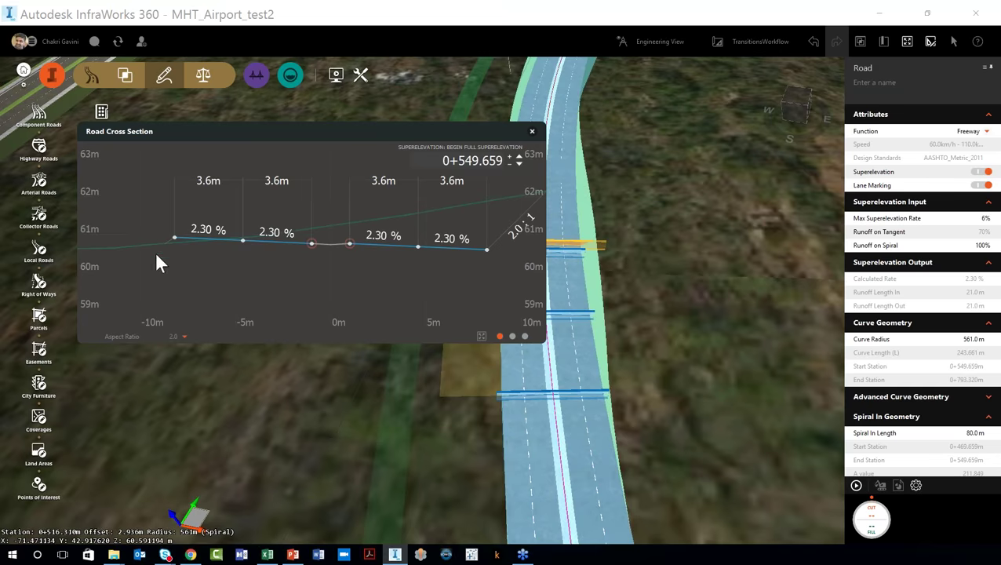
pyautogui.scroll(5, 169, 244)
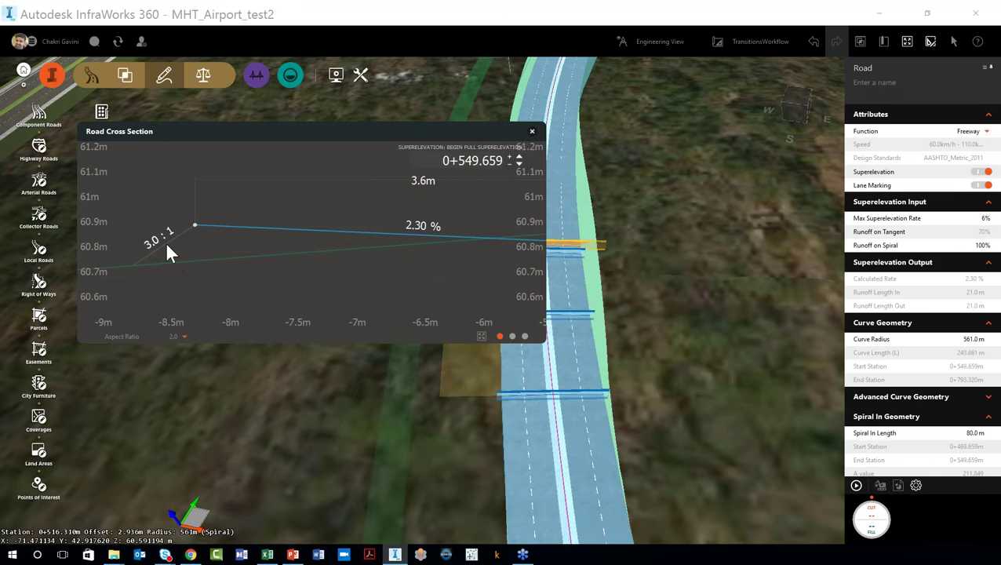
pyautogui.scroll(-5, 158, 245)
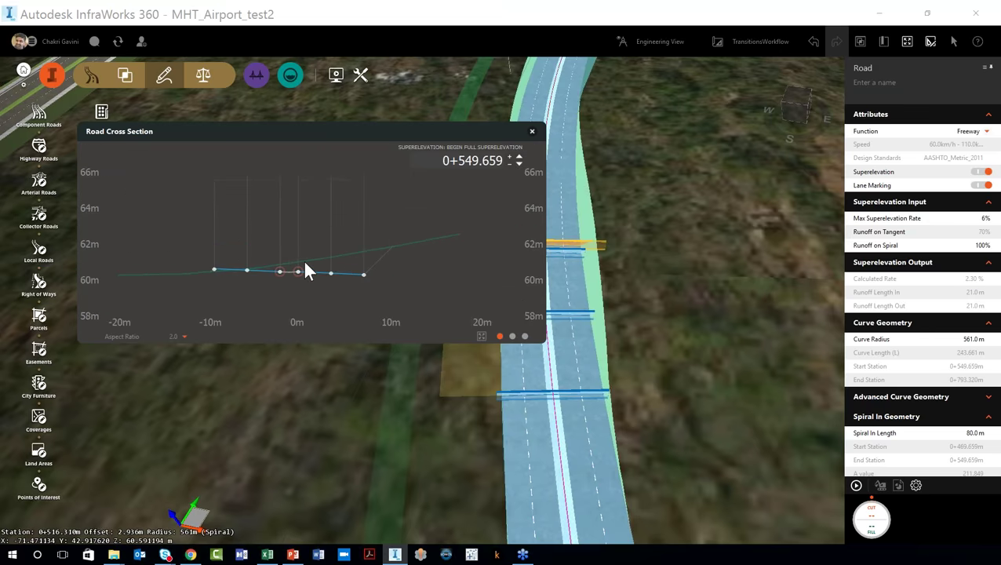
pyautogui.scroll(1, 335, 288)
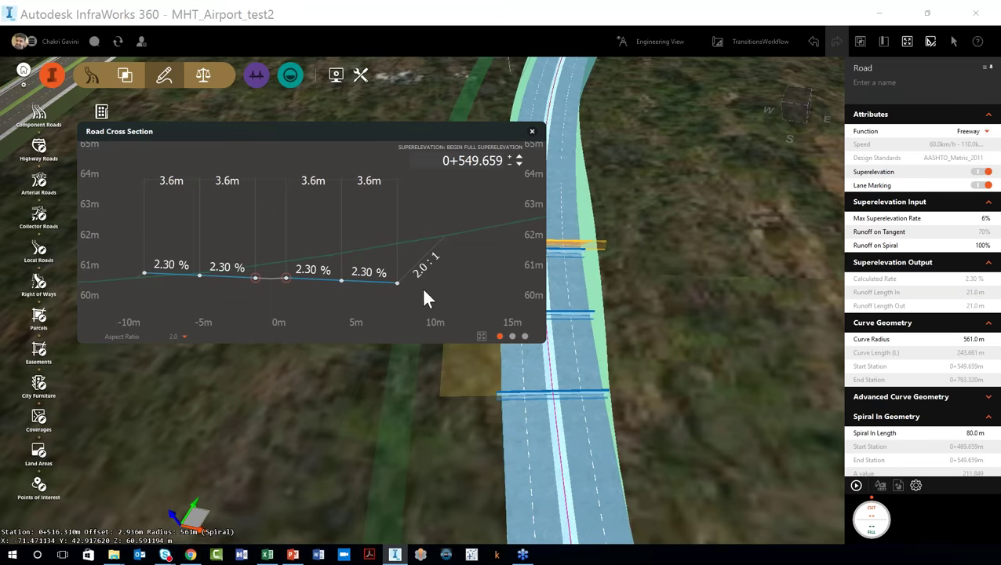
# - Show Cut Fill Areas and move the station marker to 0+557.255, reading 13.319 m2 cut and 0.052 m2 fill
pyautogui.click(524, 336)
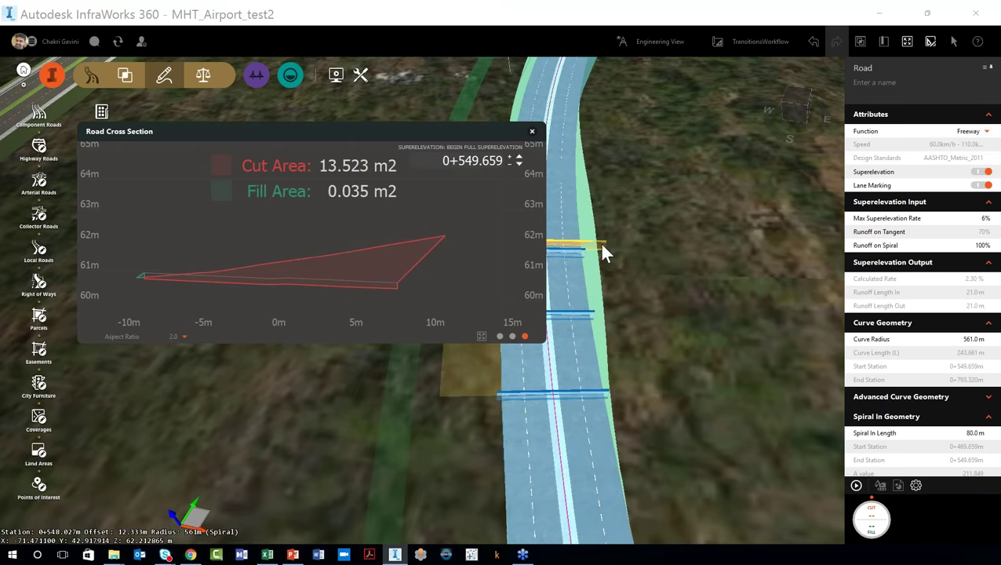
pyautogui.moveTo(602, 251)
pyautogui.mouseDown()
pyautogui.moveTo(571, 458)
pyautogui.moveTo(580, 197)
pyautogui.moveTo(594, 151)
pyautogui.mouseUp()
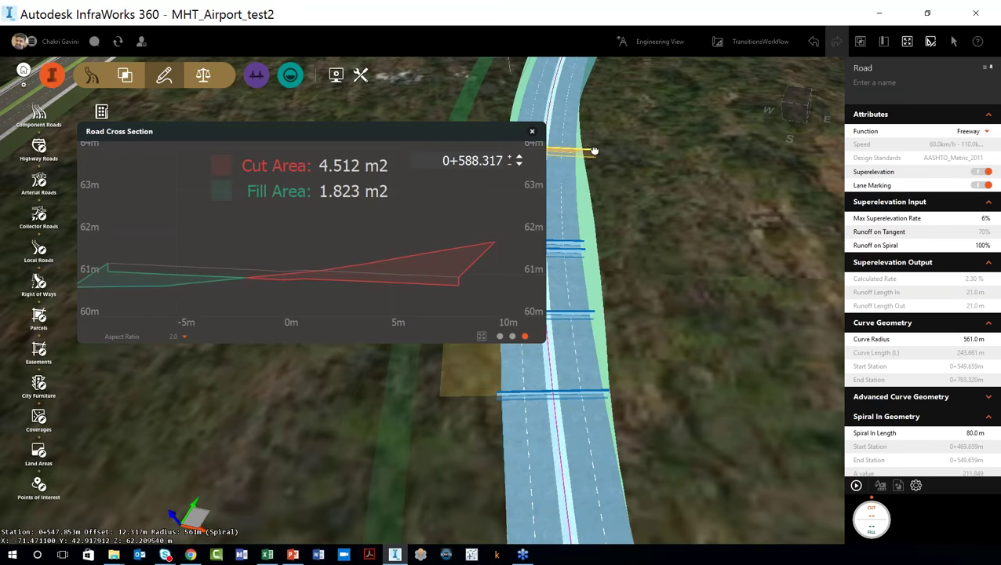
pyautogui.moveTo(594, 150)
pyautogui.mouseDown()
pyautogui.moveTo(610, 103)
pyautogui.moveTo(614, 224)
pyautogui.mouseUp()
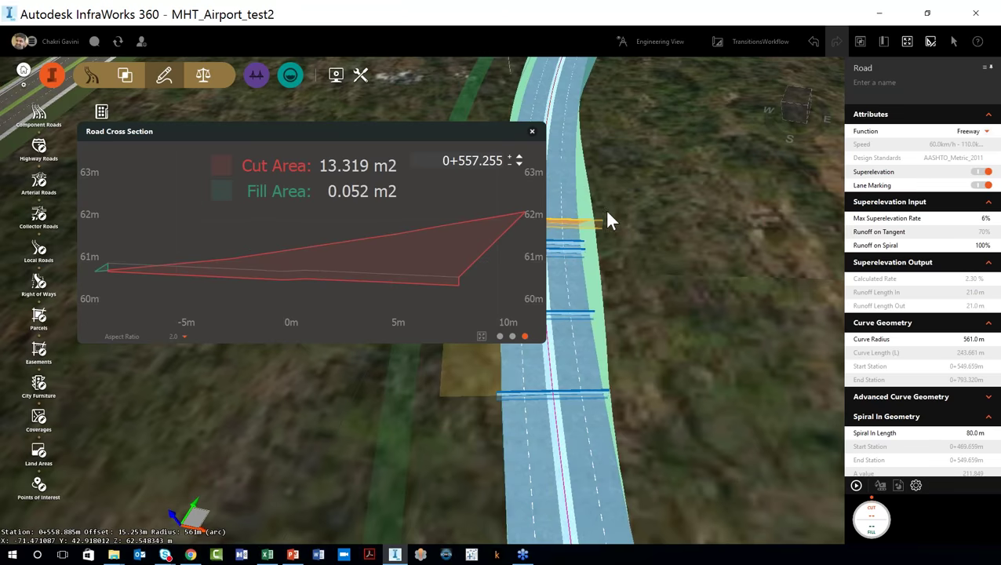
# - Close the Road Cross Section panel, deselect the road, and zoom out and pan across the freeway
pyautogui.click(532, 132)
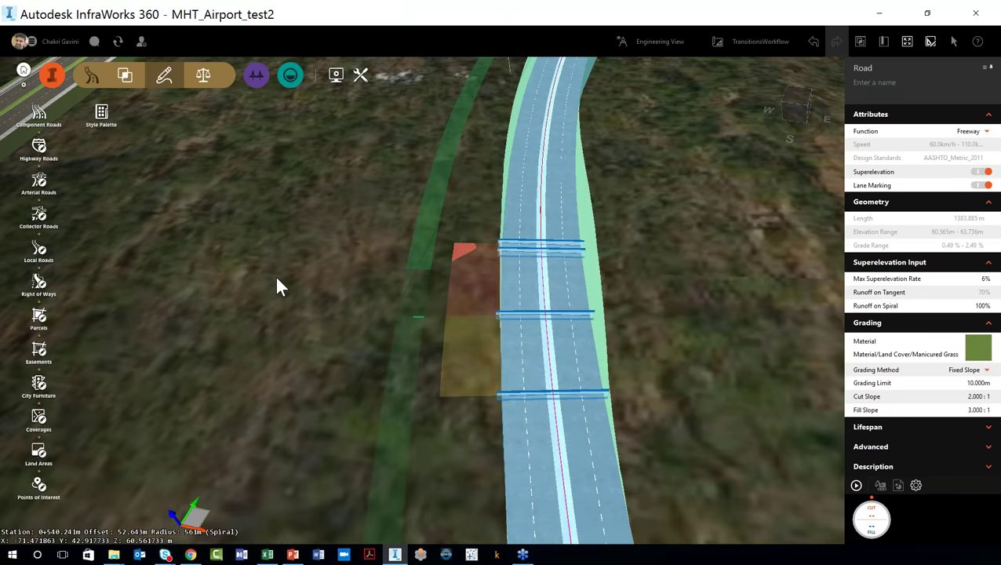
pyautogui.scroll(-3, 289, 308)
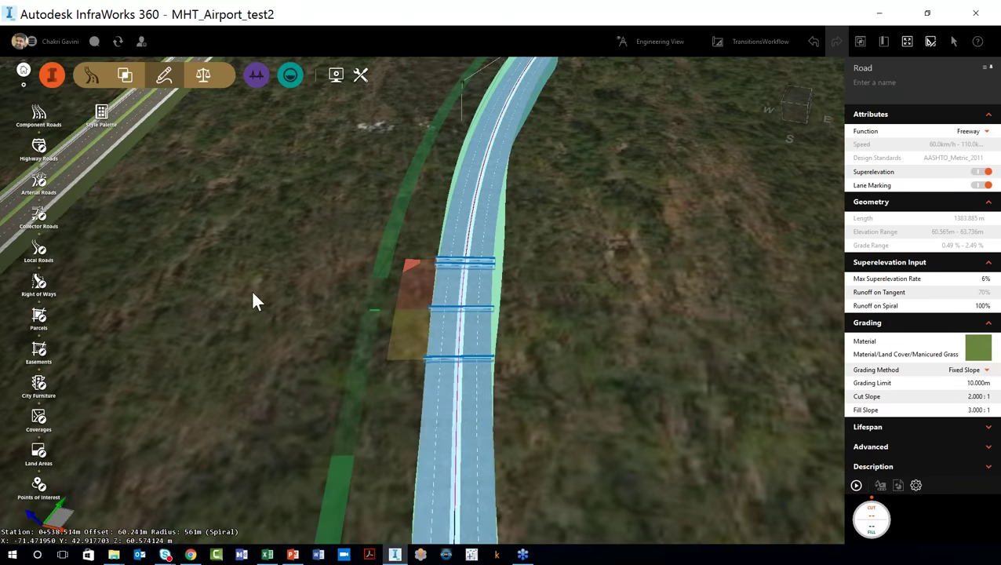
pyautogui.scroll(-3, 253, 297)
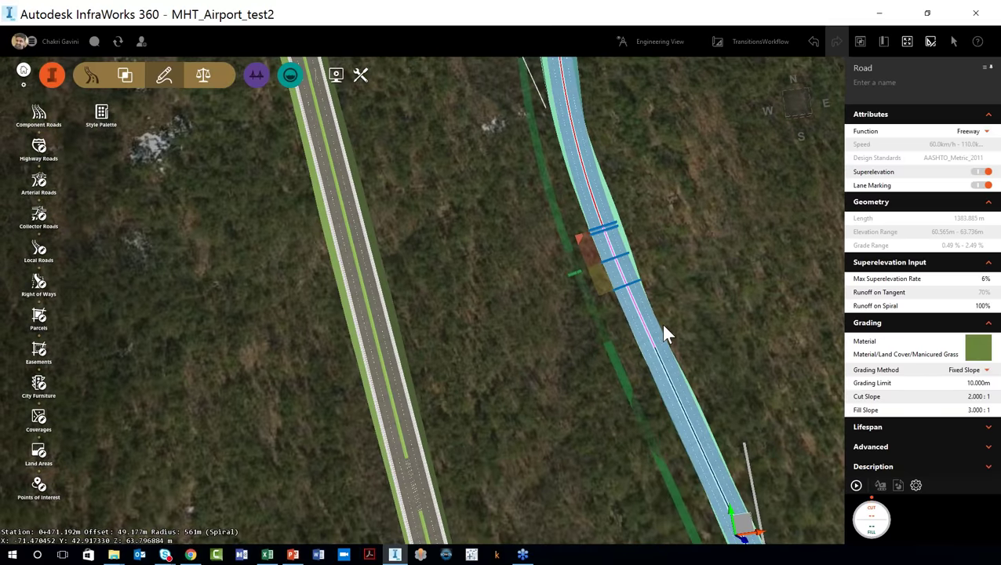
pyautogui.click(473, 352)
pyautogui.scroll(-3, 474, 353)
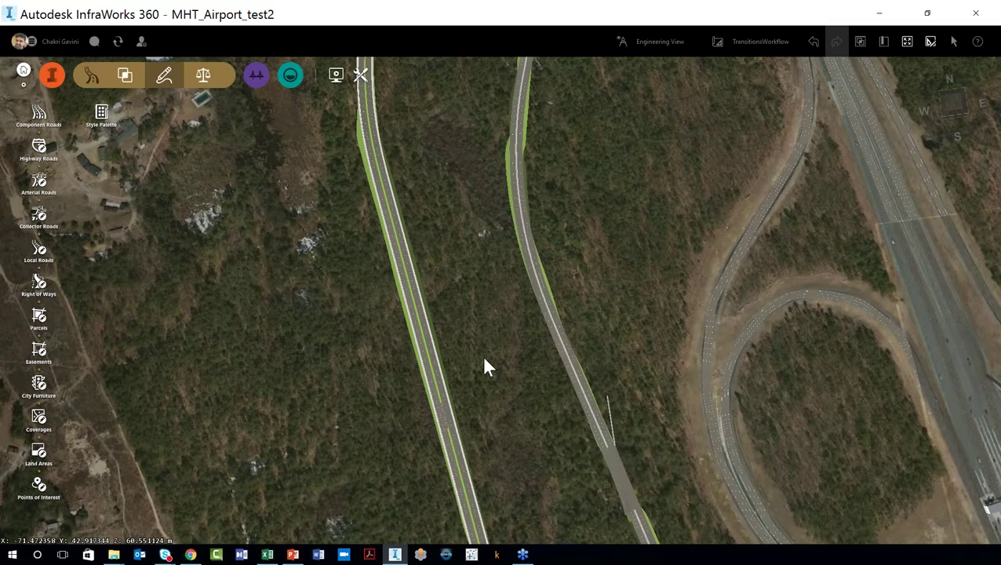
pyautogui.moveTo(483, 365); pyautogui.dragTo(463, 202)
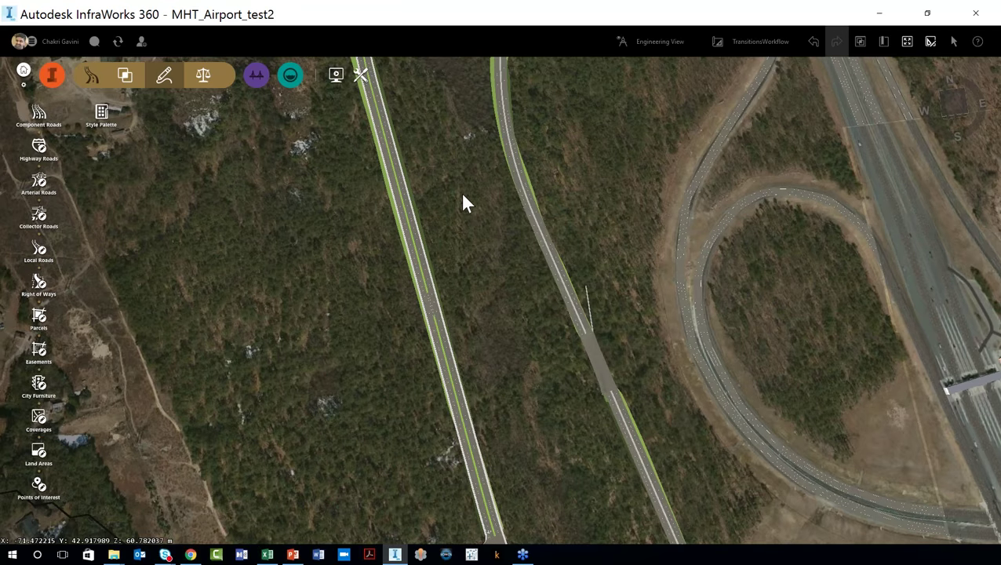
pyautogui.moveTo(463, 202); pyautogui.dragTo(493, 318)
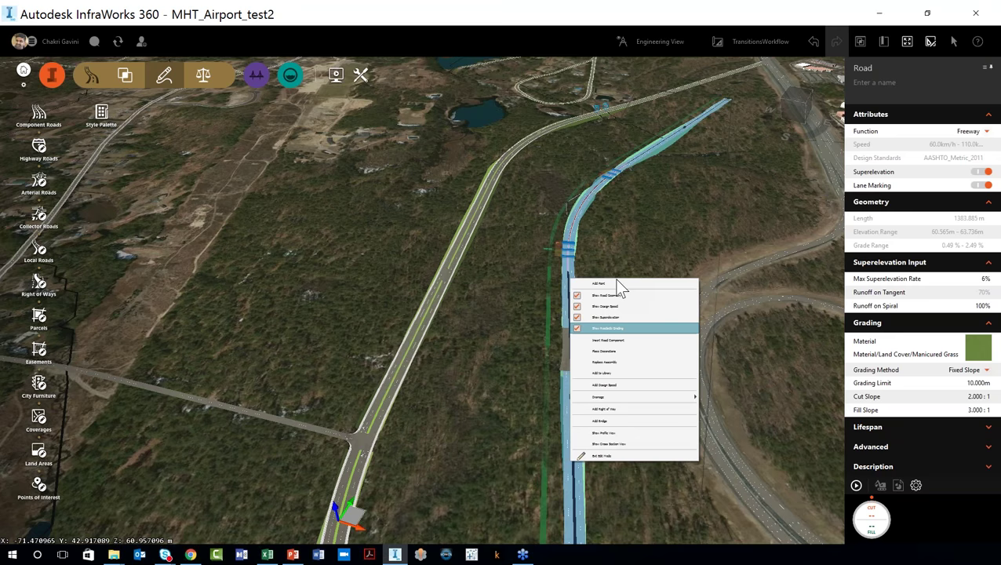
pyautogui.click(630, 216)
pyautogui.click(593, 210)
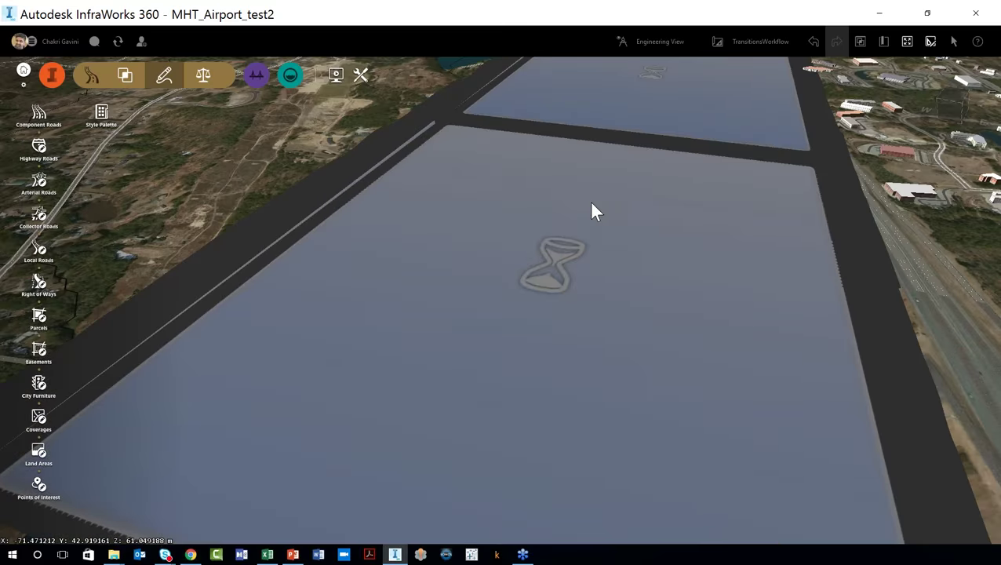
pyautogui.scroll(-1, 514, 349)
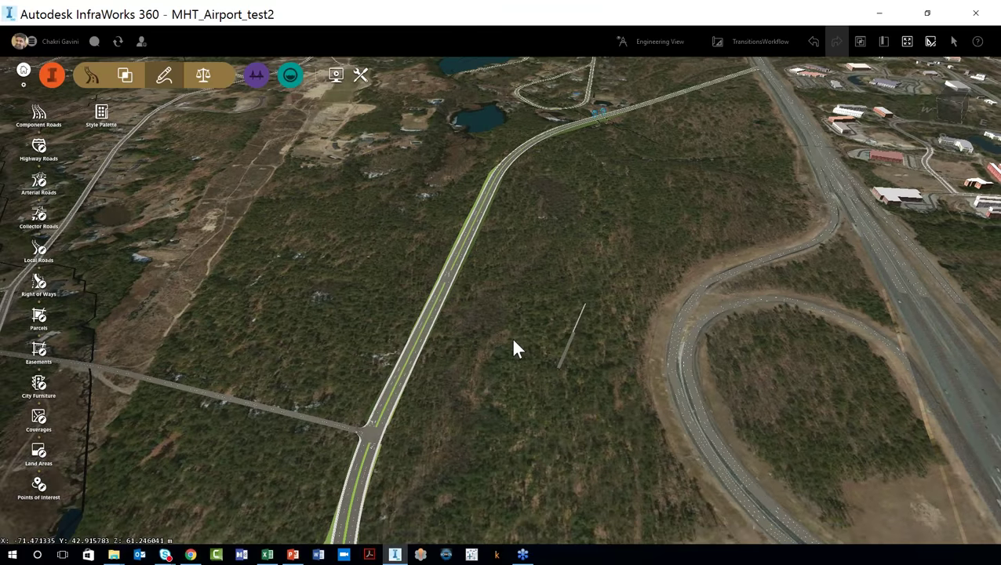
pyautogui.scroll(-1, 514, 349)
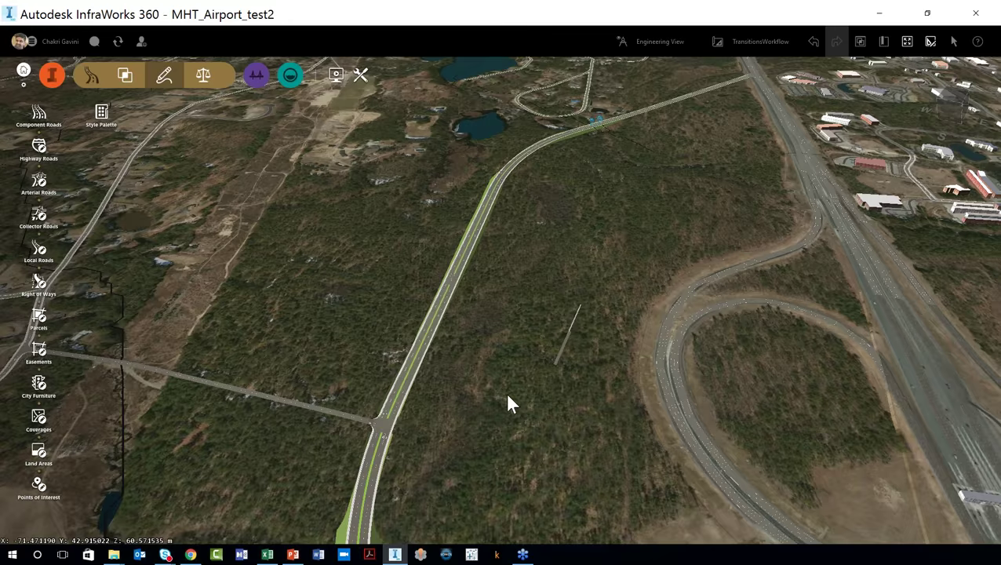
pyautogui.moveTo(508, 403); pyautogui.dragTo(568, 453)
pyautogui.moveTo(567, 453); pyautogui.dragTo(543, 424, button='middle')
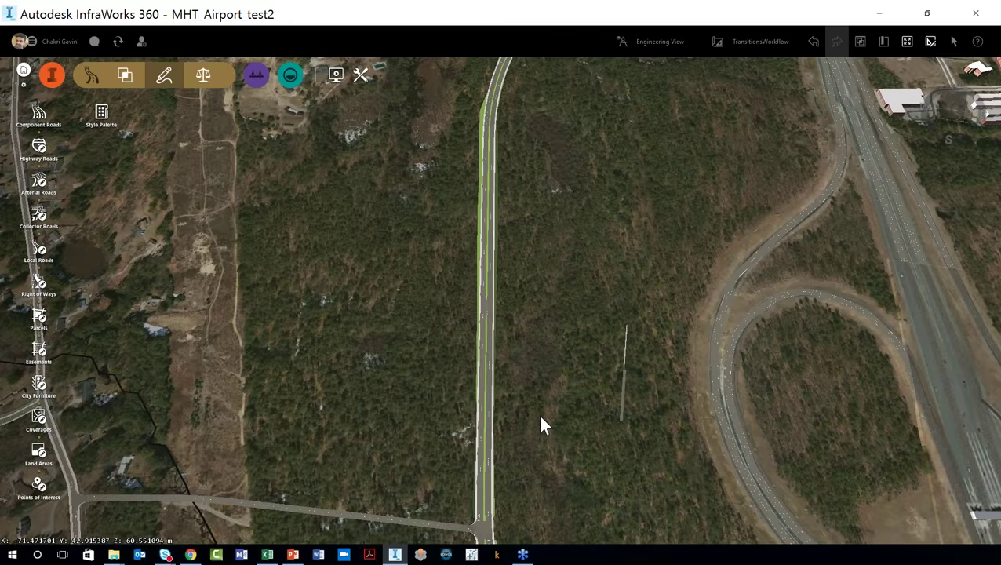
pyautogui.scroll(-1, 540, 418)
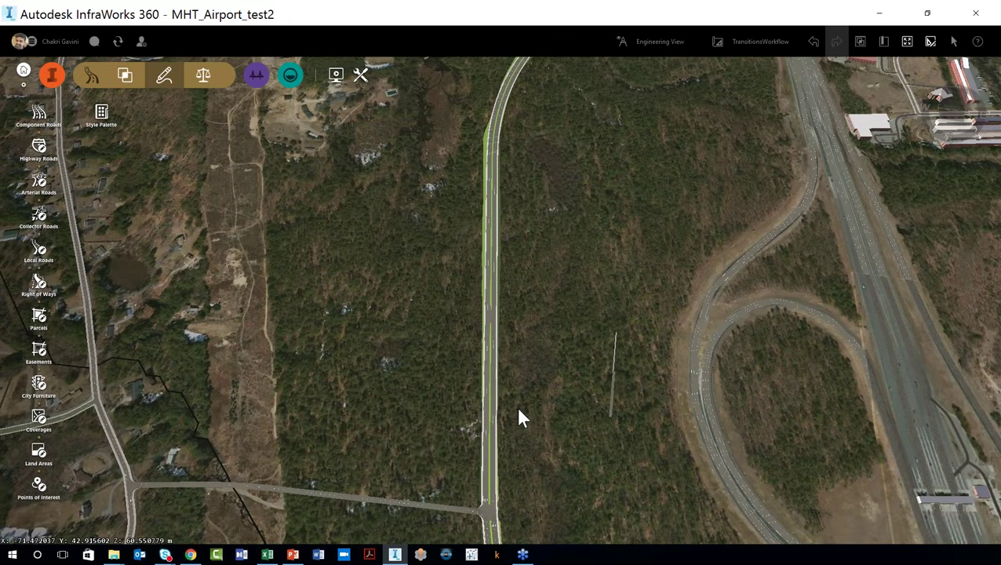
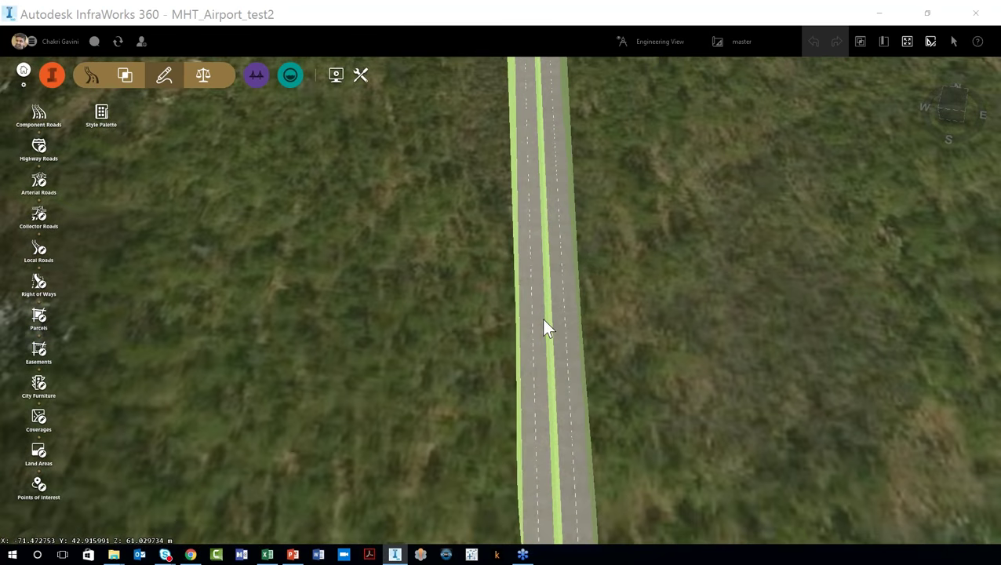
# - Line up the view along the freeway and pick the Sidewalk component, filtered by 'side', for insertion
pyautogui.scroll(5, 541, 317)
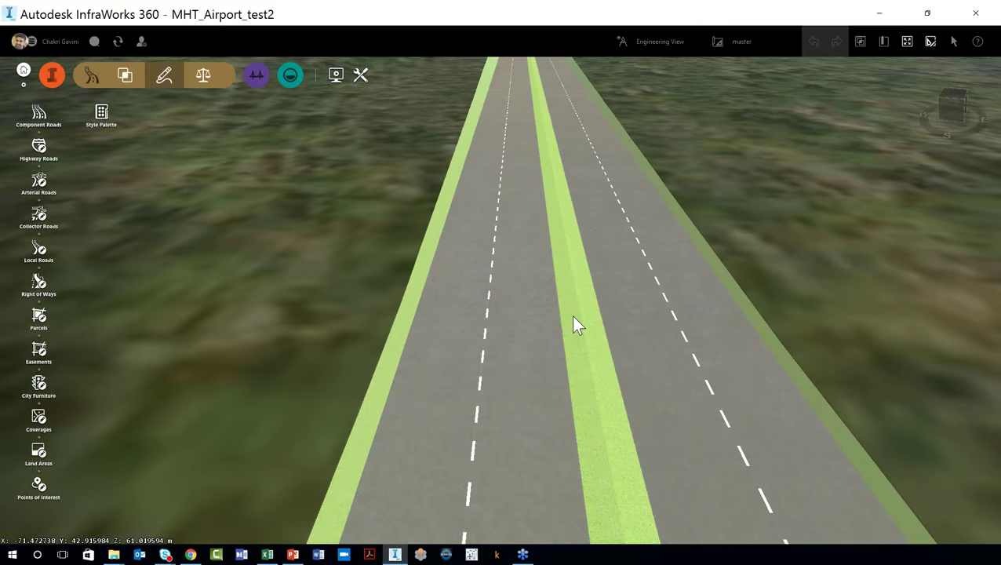
pyautogui.scroll(3, 569, 314)
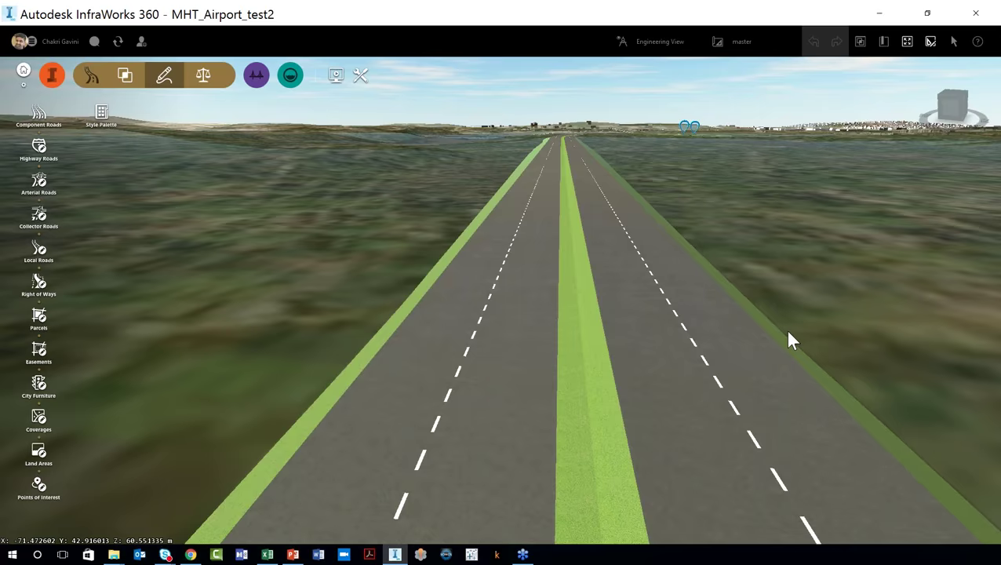
pyautogui.moveTo(788, 340); pyautogui.dragTo(715, 297)
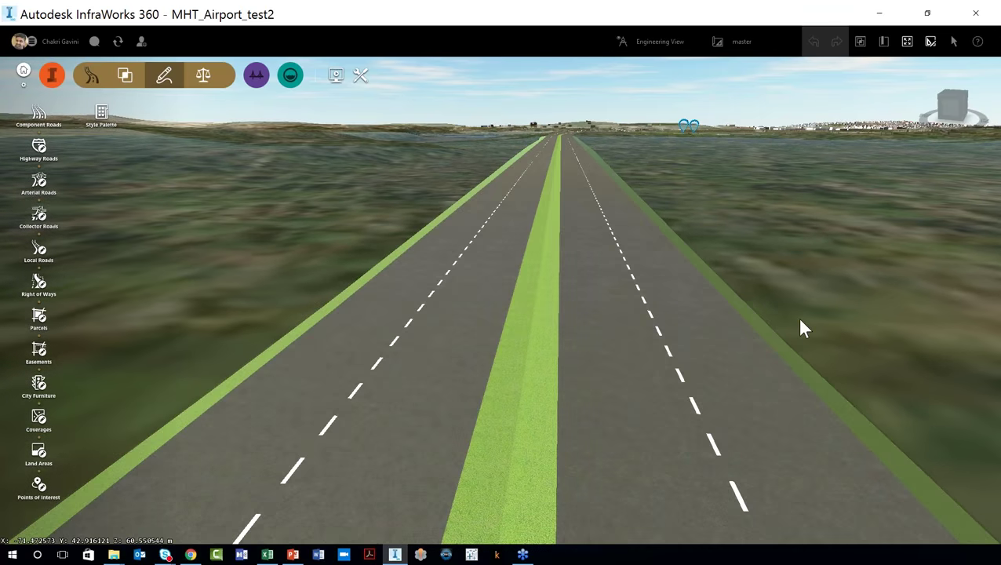
pyautogui.moveTo(800, 326); pyautogui.dragTo(567, 326)
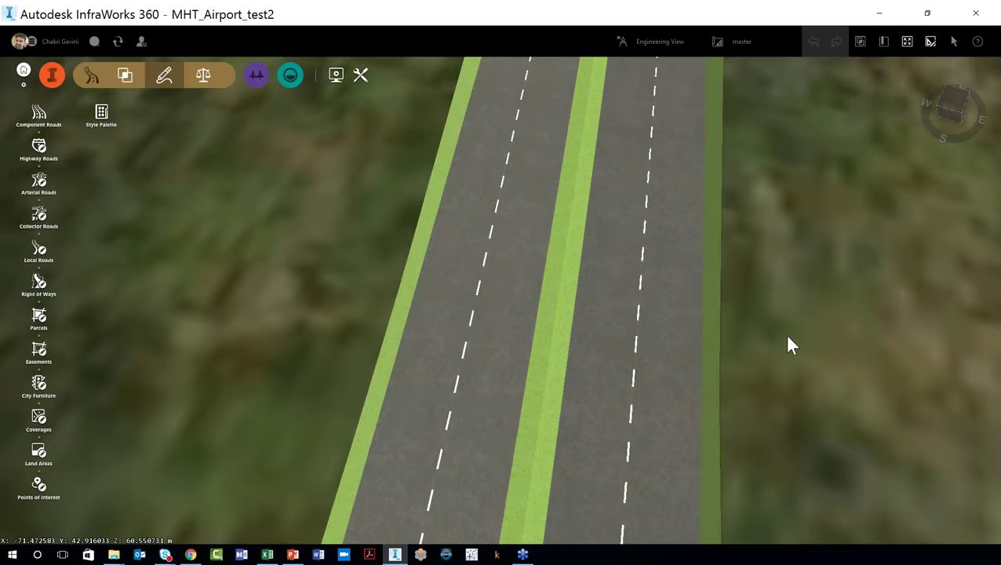
pyautogui.moveTo(788, 345); pyautogui.dragTo(804, 352)
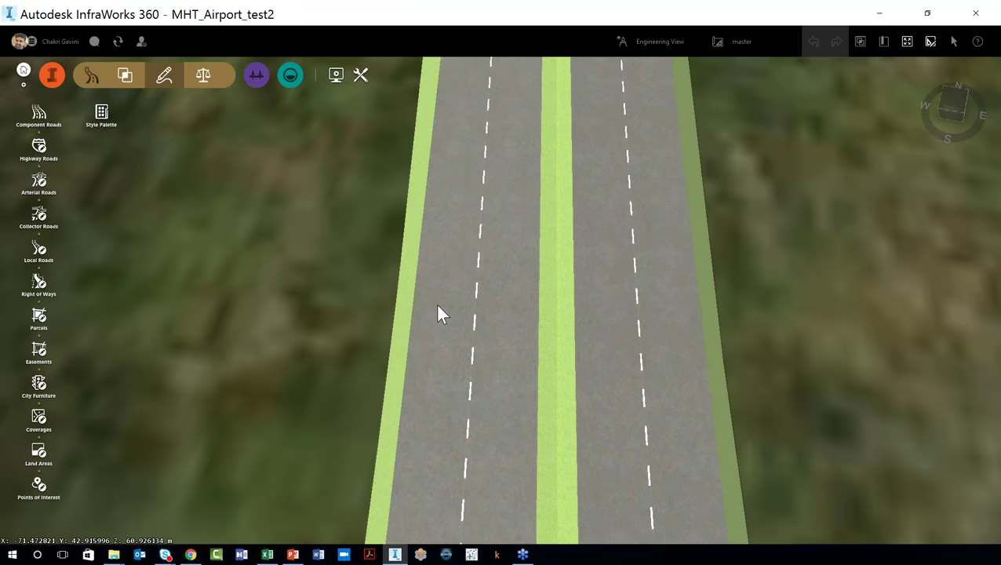
pyautogui.click(437, 308)
pyautogui.rightClick(437, 310)
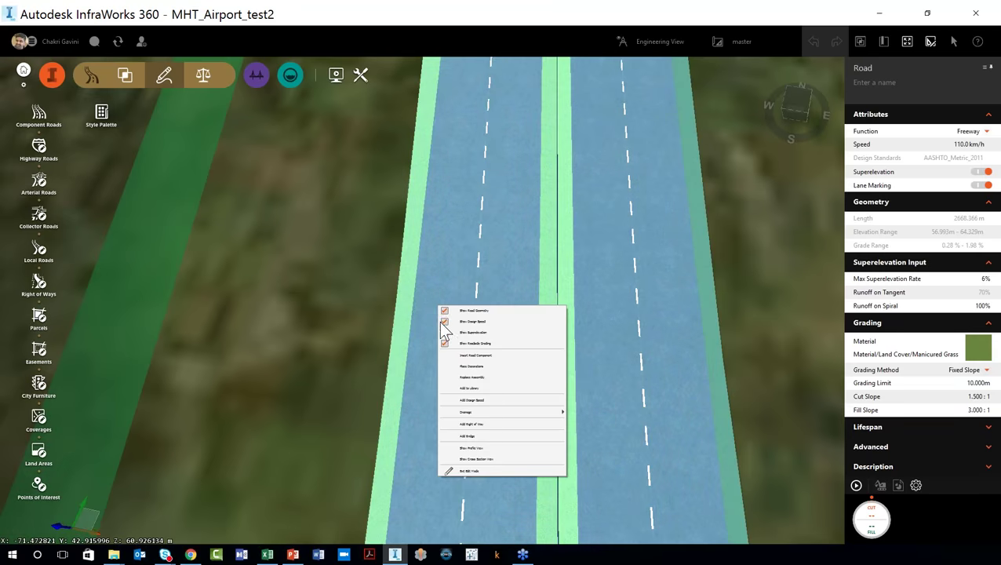
pyautogui.click(467, 357)
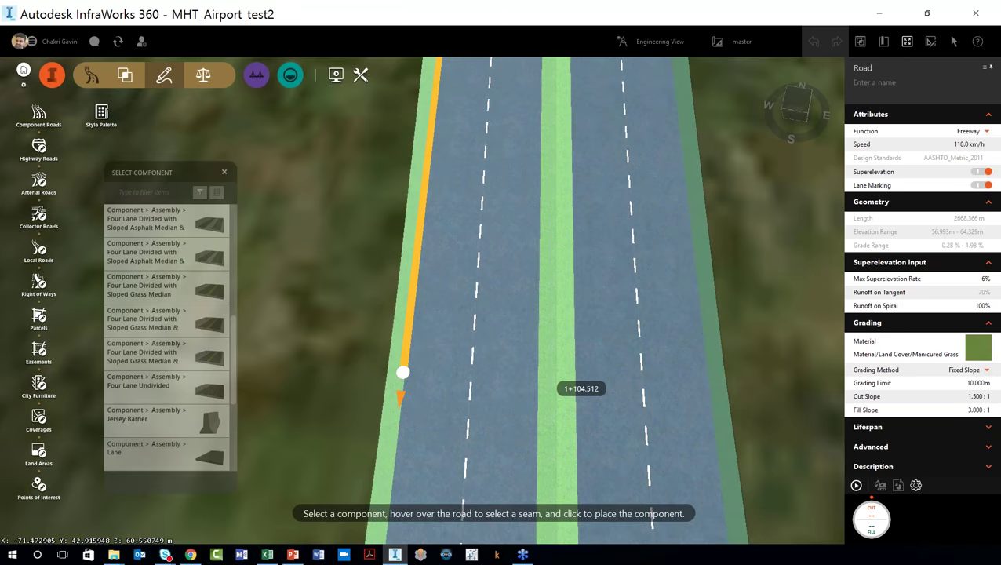
pyautogui.write('side')
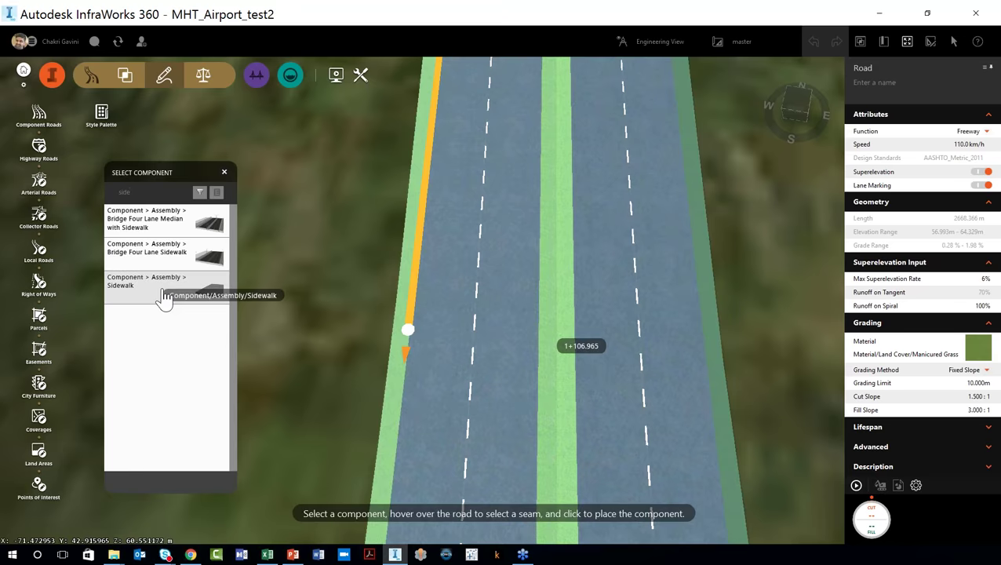
pyautogui.click(192, 290)
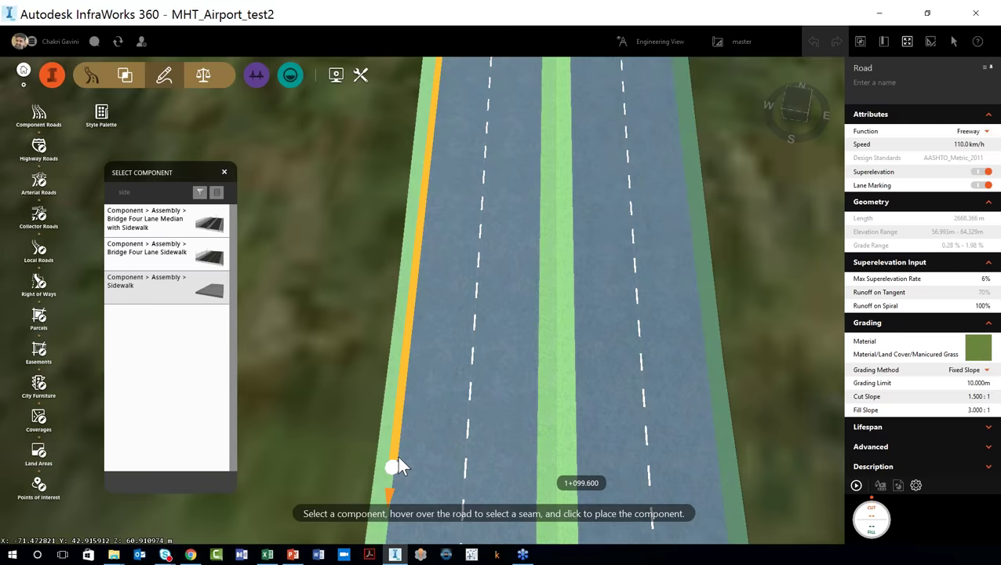
pyautogui.scroll(-3, 397, 462)
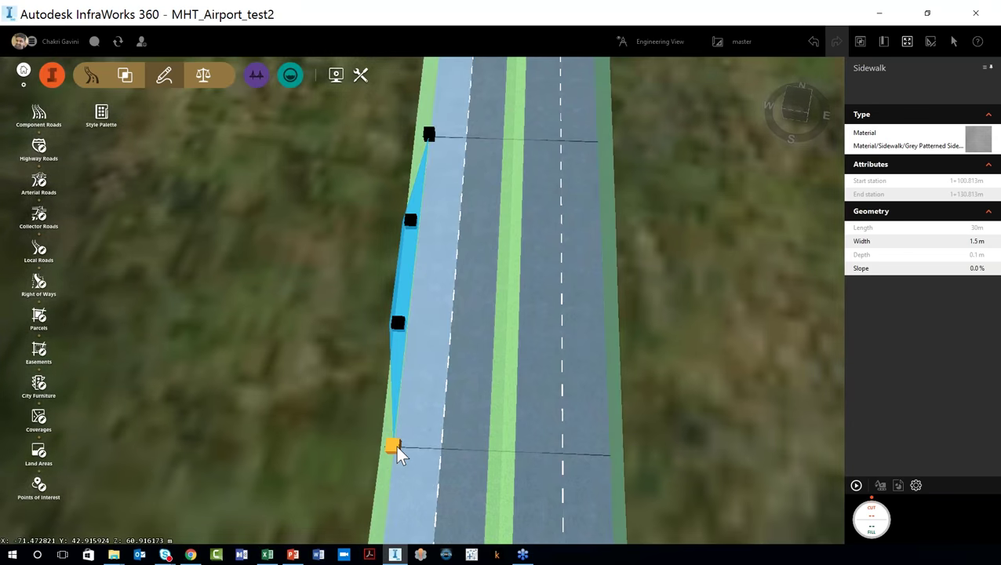
# - Place the sidewalk on the left edge and extend it from station 0+000 to 2+668.366 m
pyautogui.click(395, 445)
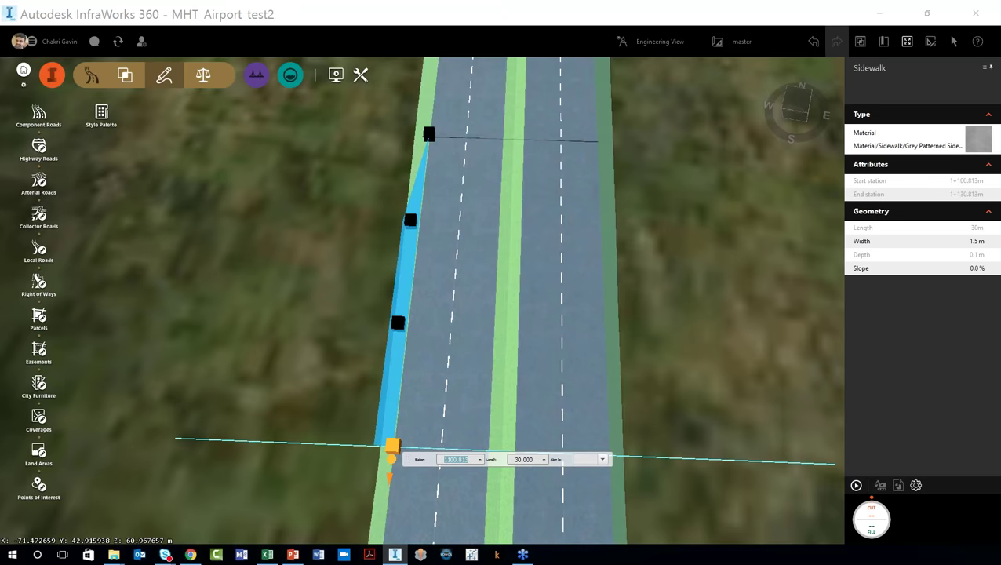
pyautogui.click(602, 458)
pyautogui.moveTo(424, 185); pyautogui.dragTo(427, 135)
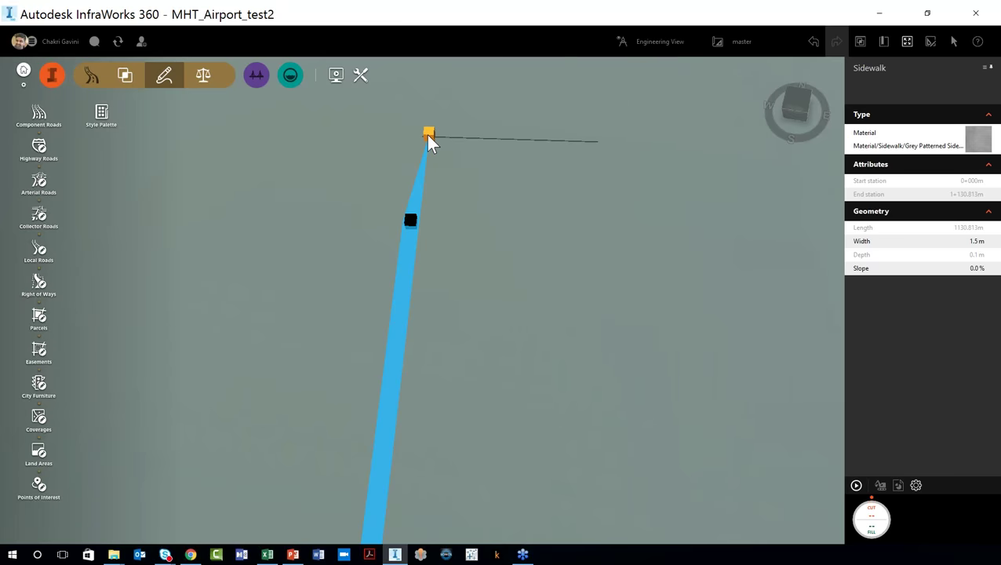
pyautogui.click(428, 135)
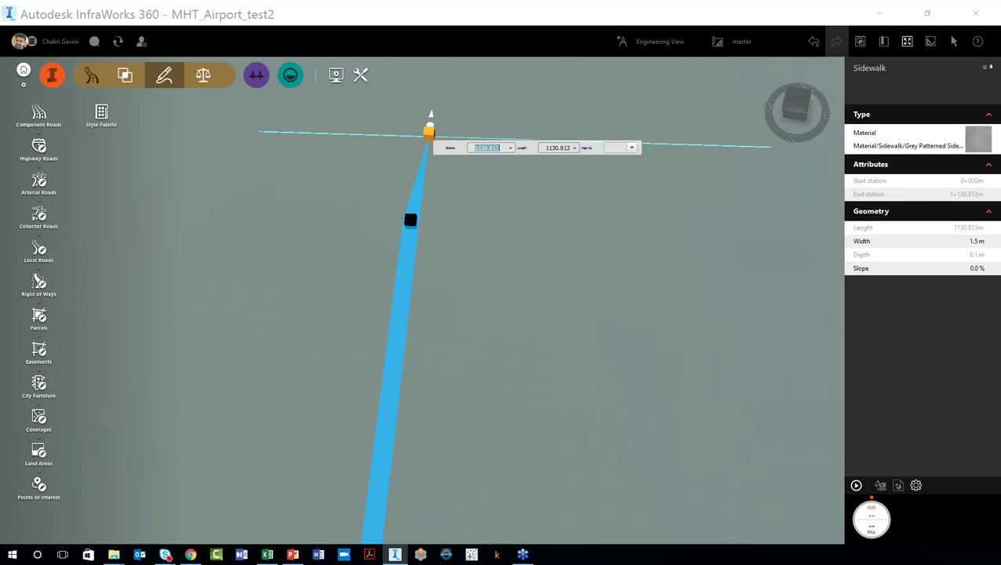
pyautogui.click(631, 147)
pyautogui.press('Return')
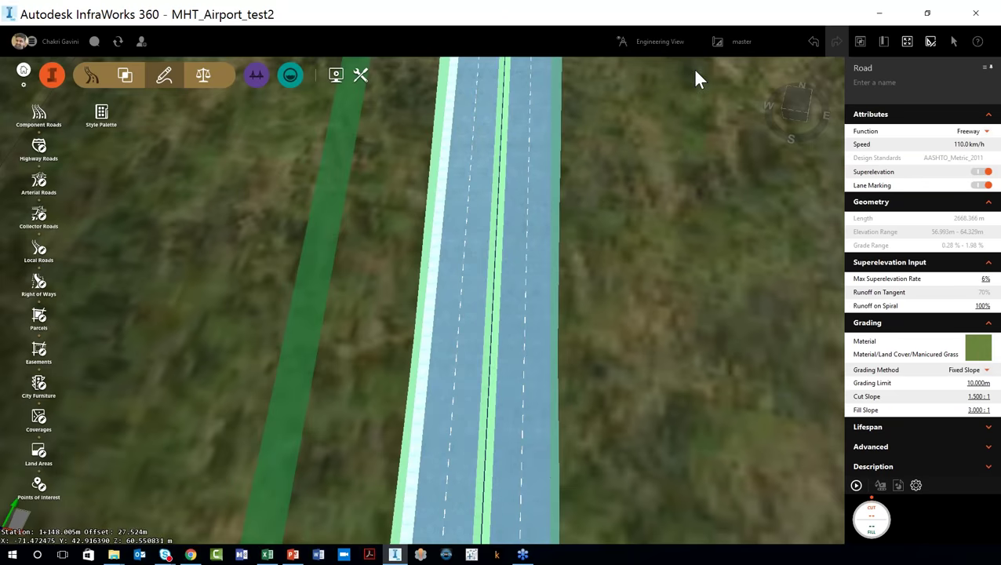
pyautogui.click(741, 44)
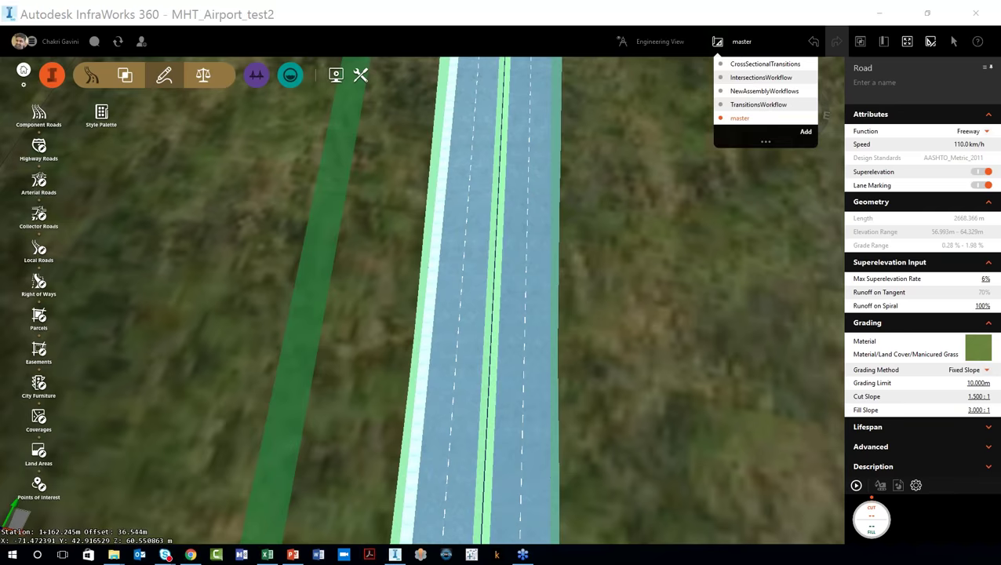
# - Switch to the TransitionsWorkflow proposal and look along the road before moving to NewAssemblyWorkflows
pyautogui.click(768, 109)
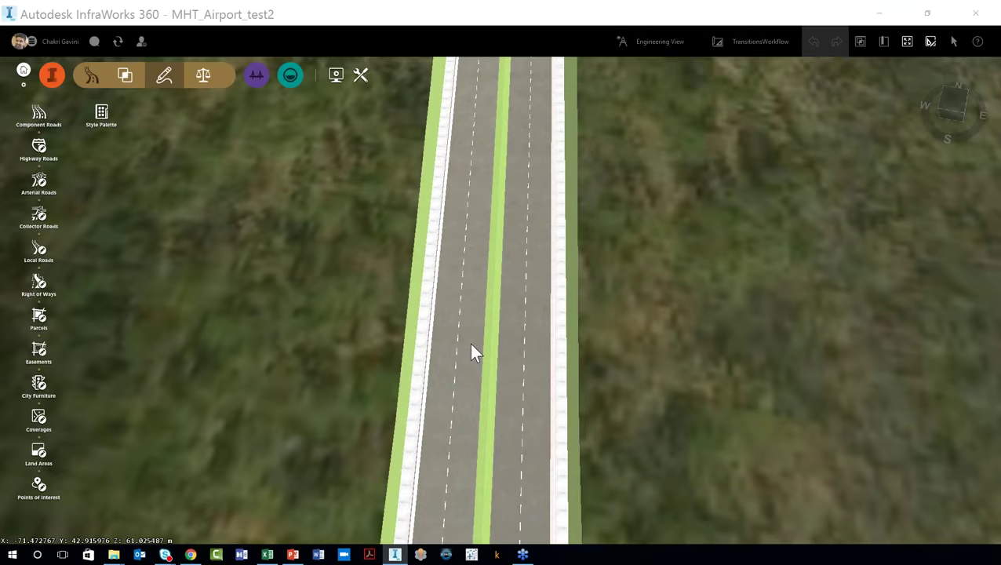
pyautogui.scroll(-5, 471, 351)
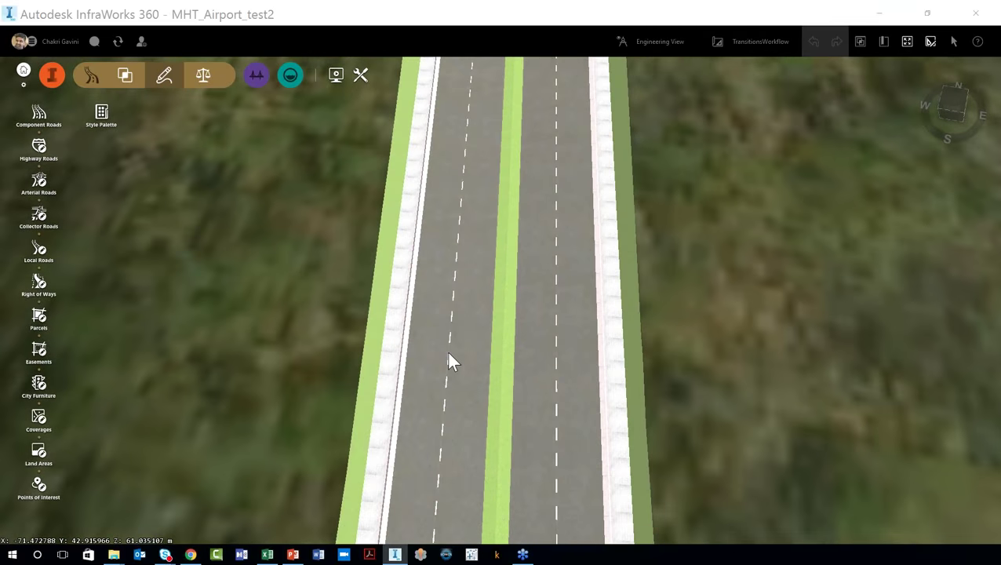
pyautogui.scroll(-2, 465, 304)
pyautogui.moveTo(466, 296); pyautogui.dragTo(468, 236, button='middle')
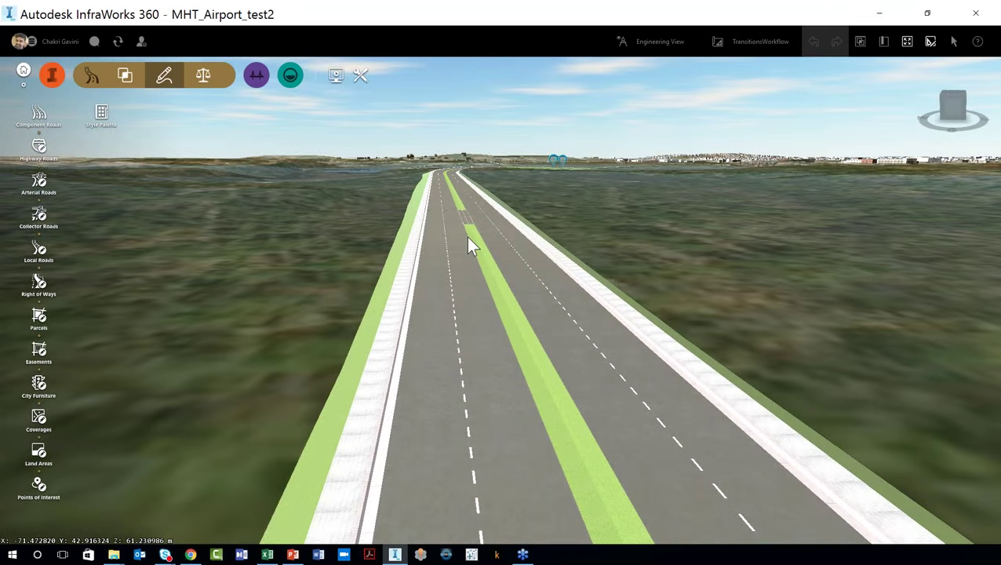
pyautogui.scroll(2, 452, 415)
pyautogui.scroll(2, 451, 416)
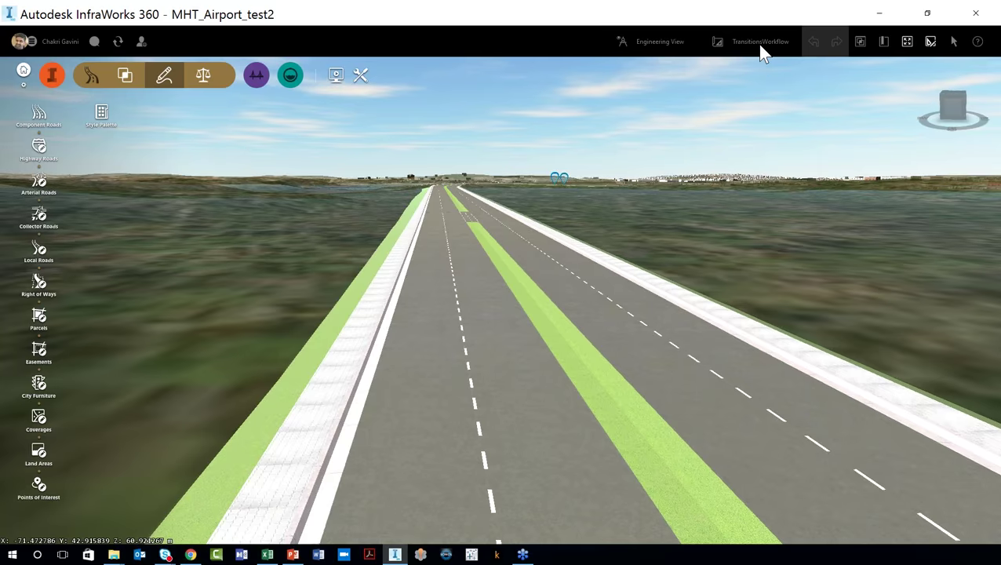
pyautogui.click(762, 47)
pyautogui.moveTo(766, 97)
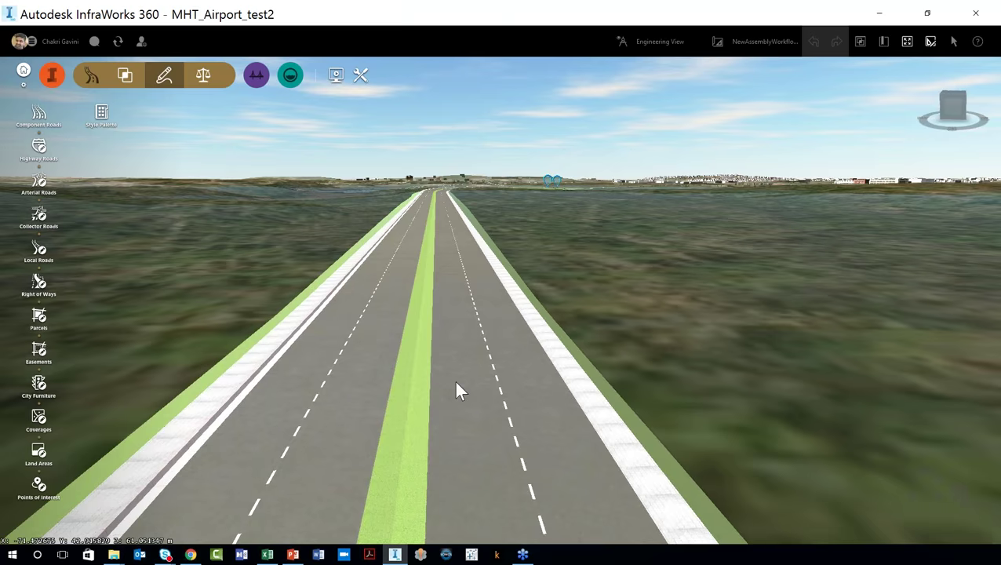
pyautogui.click(458, 384)
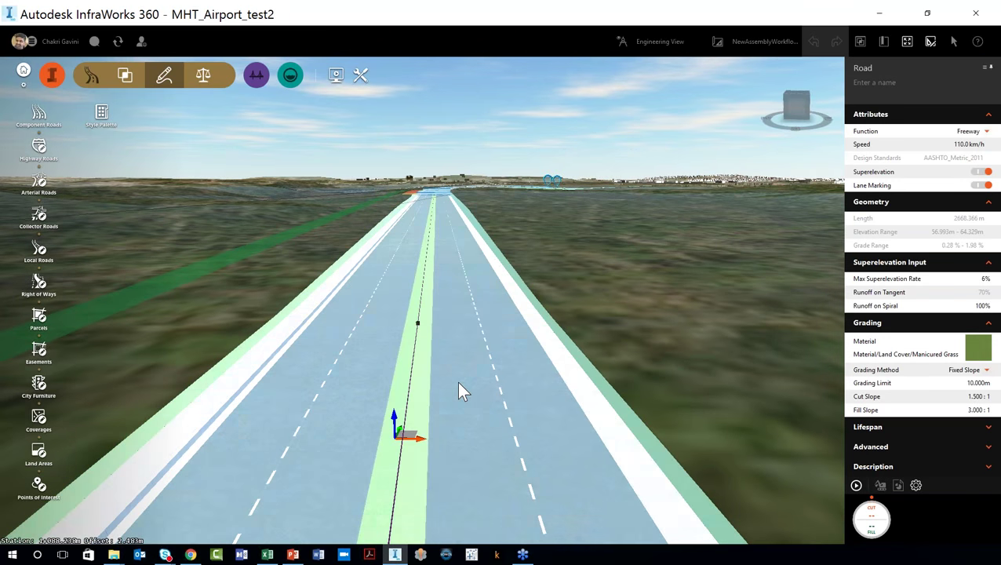
pyautogui.rightClick(459, 384)
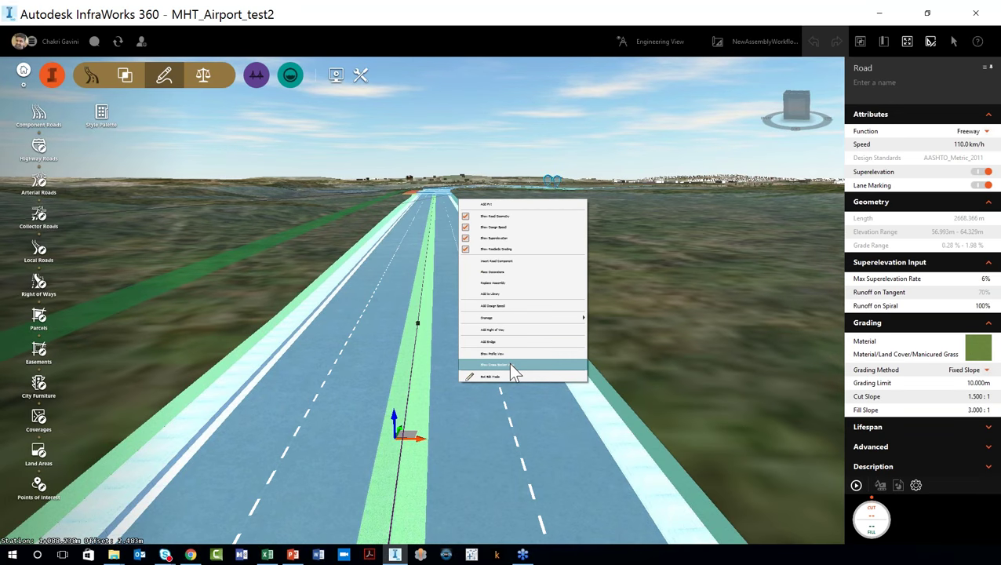
pyautogui.click(508, 364)
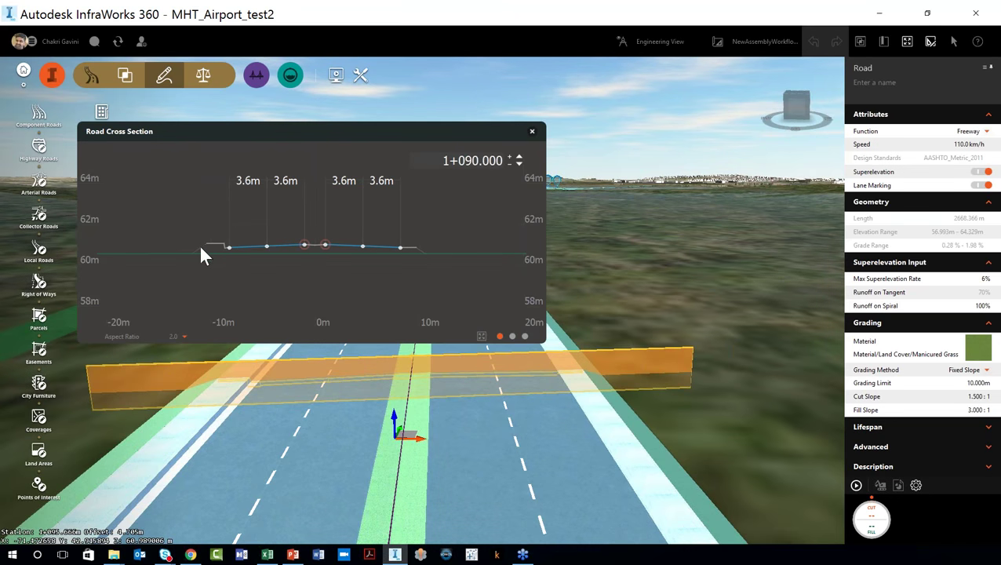
pyautogui.scroll(3, 208, 248)
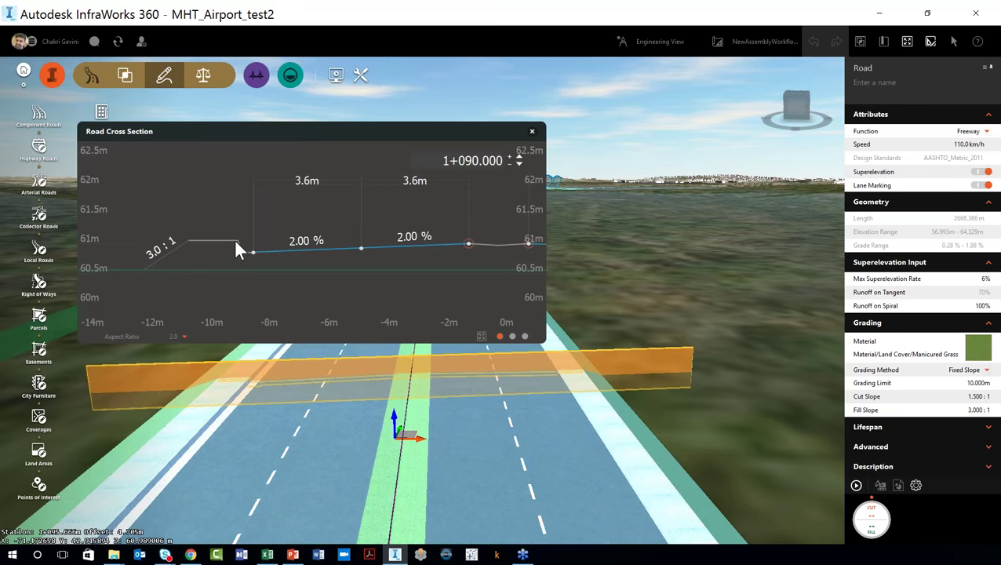
pyautogui.scroll(-3, 234, 249)
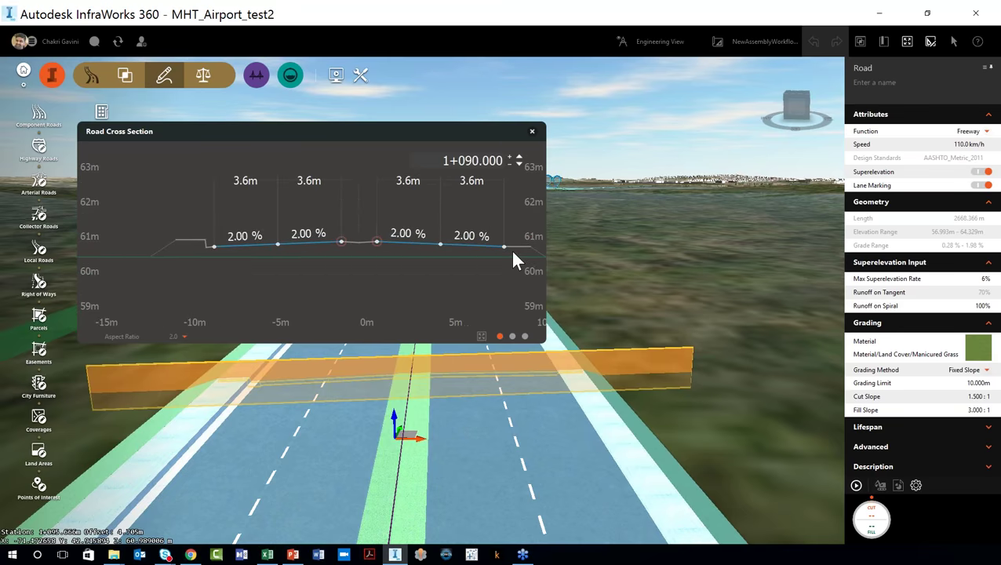
pyautogui.scroll(2, 512, 250)
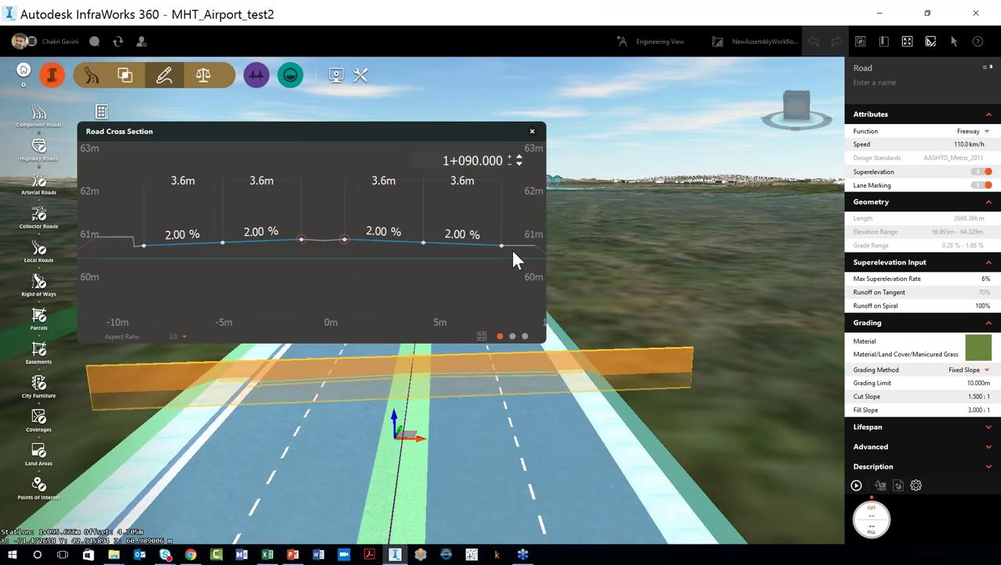
pyautogui.click(532, 131)
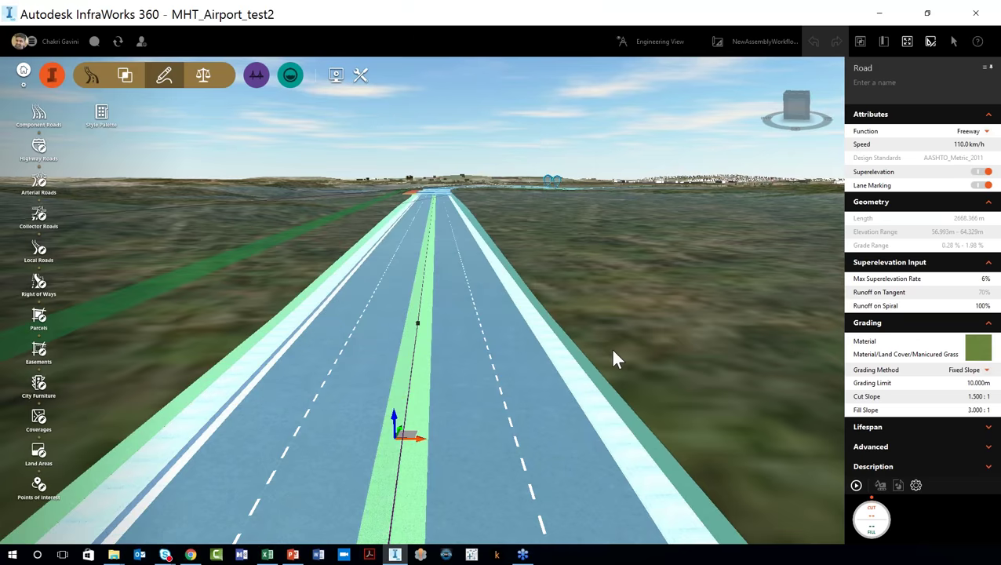
# - Insert a 30 m Curb & Gutter component, filtered by 'curb', on the freeway's right edge
pyautogui.rightClick(559, 400)
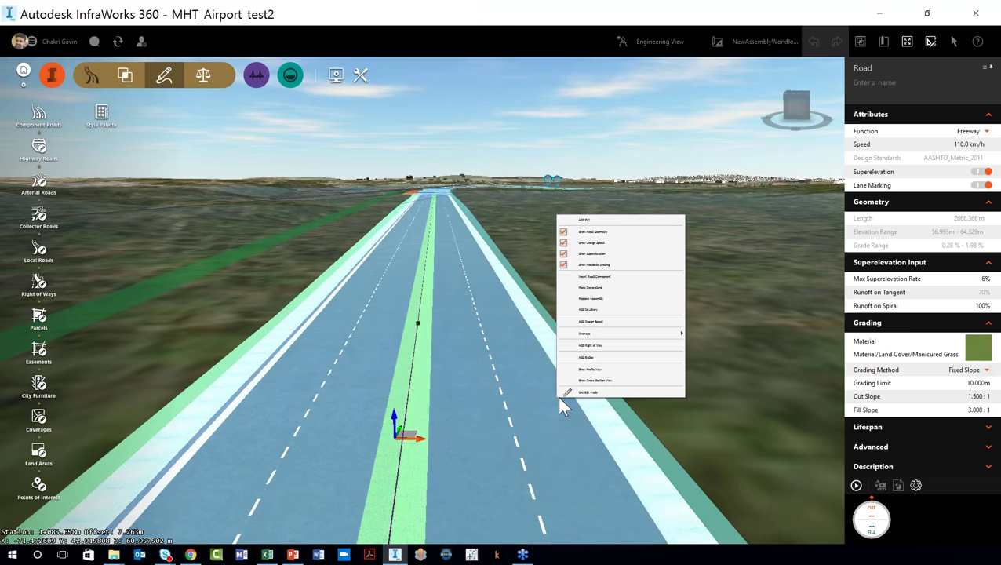
pyautogui.click(601, 277)
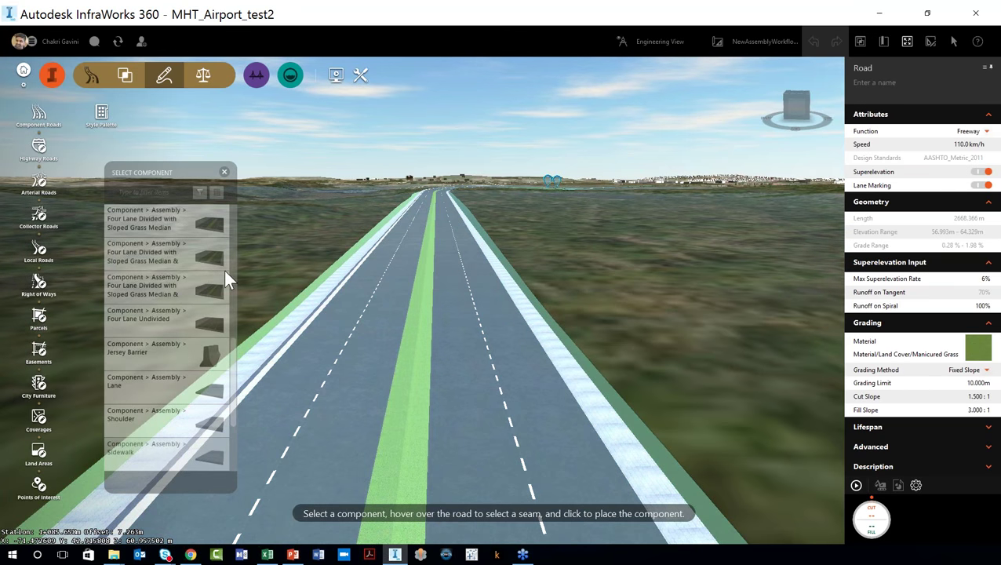
pyautogui.write('curb')
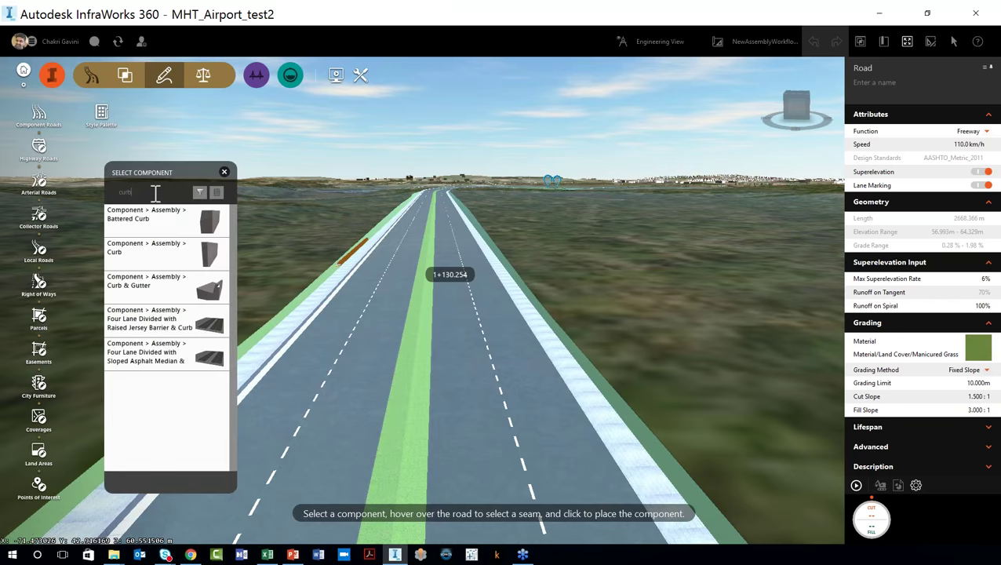
pyautogui.click(145, 288)
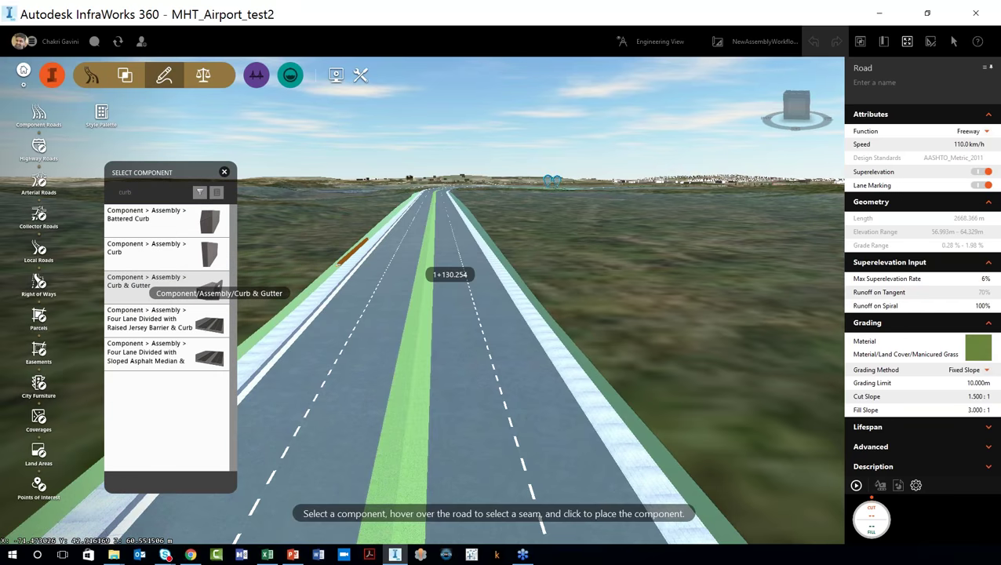
pyautogui.click(583, 426)
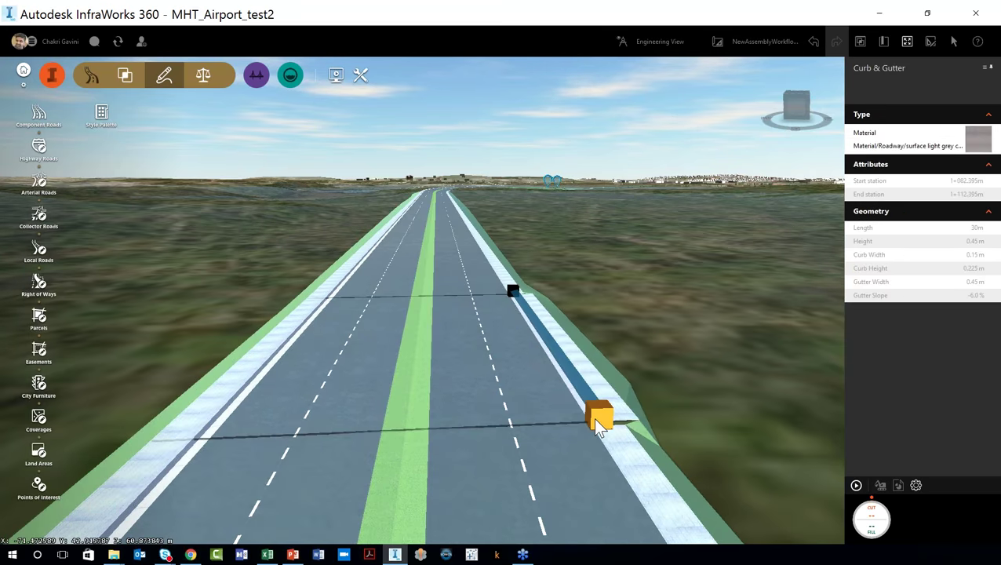
# - Align the curb and gutter to Start of road and End of road, spanning 0+000 to 2+668.366 m
pyautogui.click(599, 420)
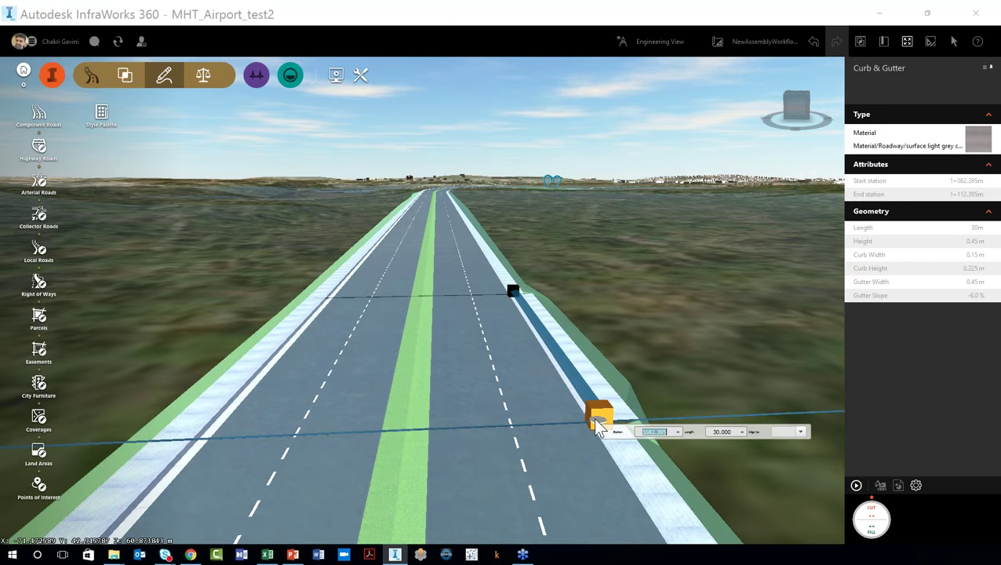
pyautogui.click(800, 432)
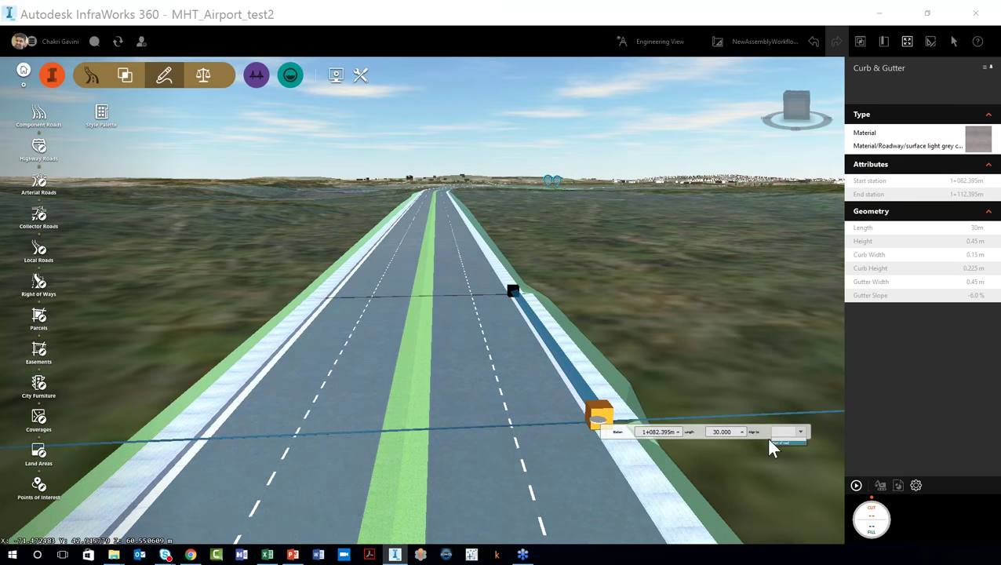
pyautogui.click(769, 441)
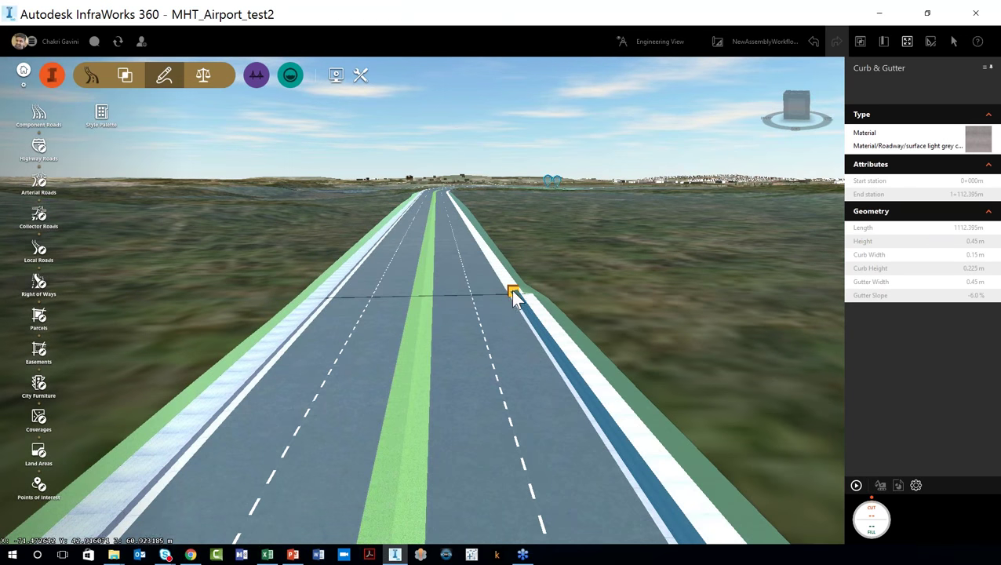
pyautogui.click(510, 291)
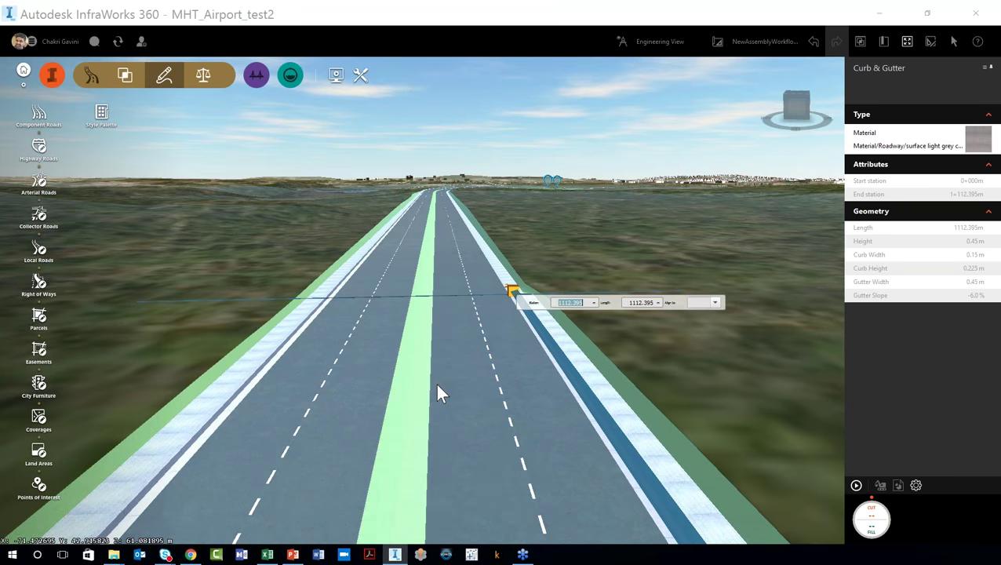
pyautogui.click(713, 303)
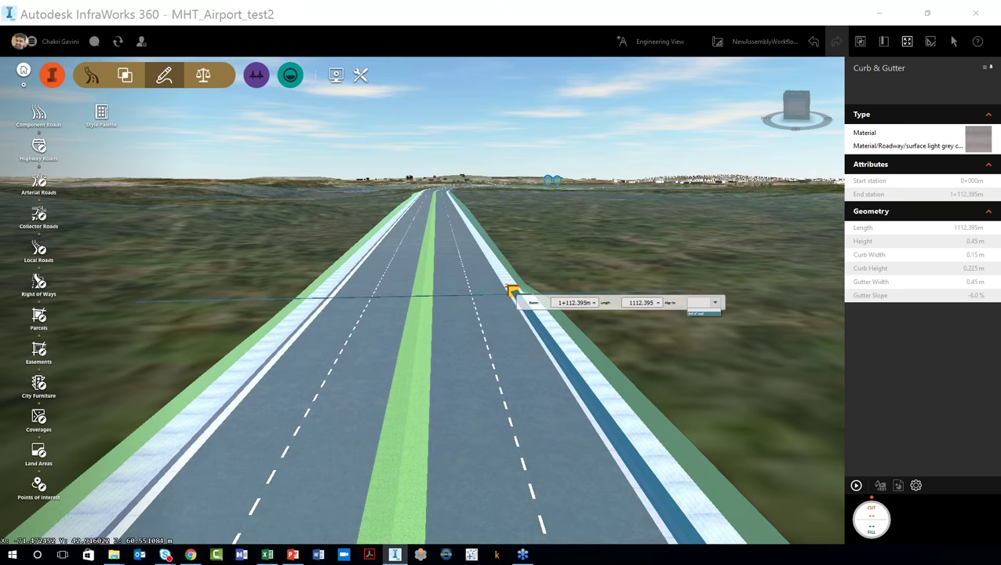
pyautogui.press('Escape')
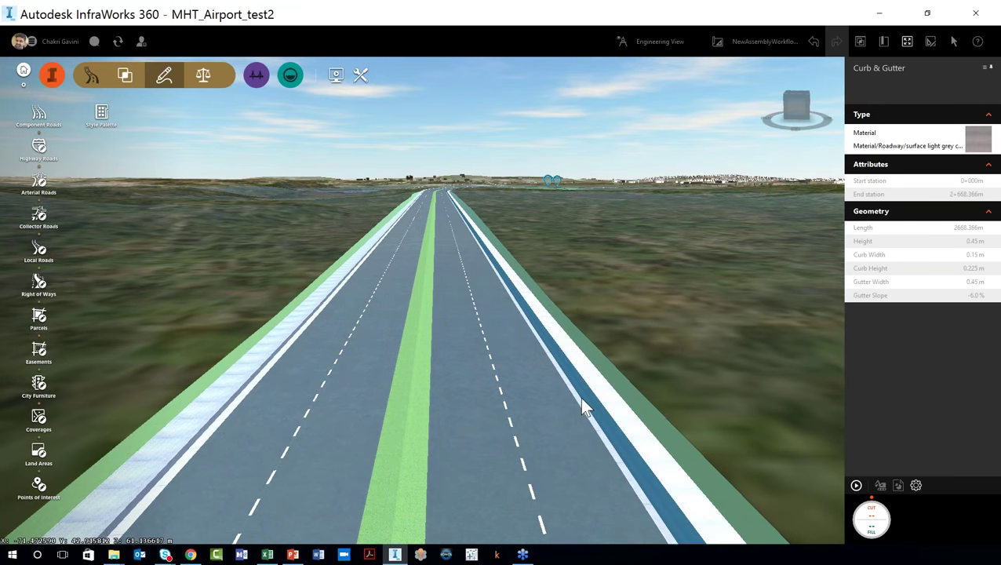
pyautogui.scroll(1, 579, 396)
# - Select the freeway, zoom in on the curb, and choose to add its cross section to the library
pyautogui.scroll(3, 581, 400)
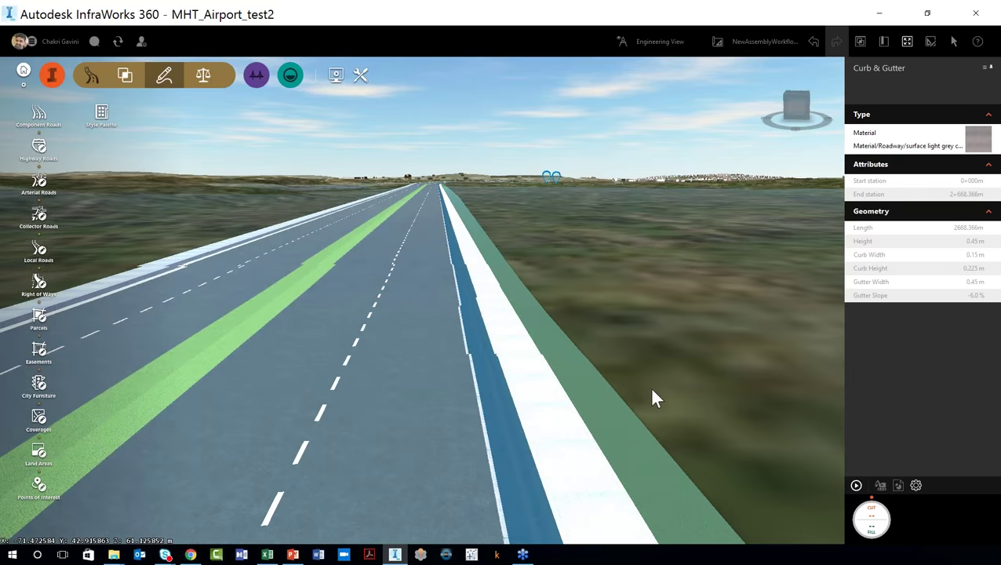
pyautogui.click(537, 432)
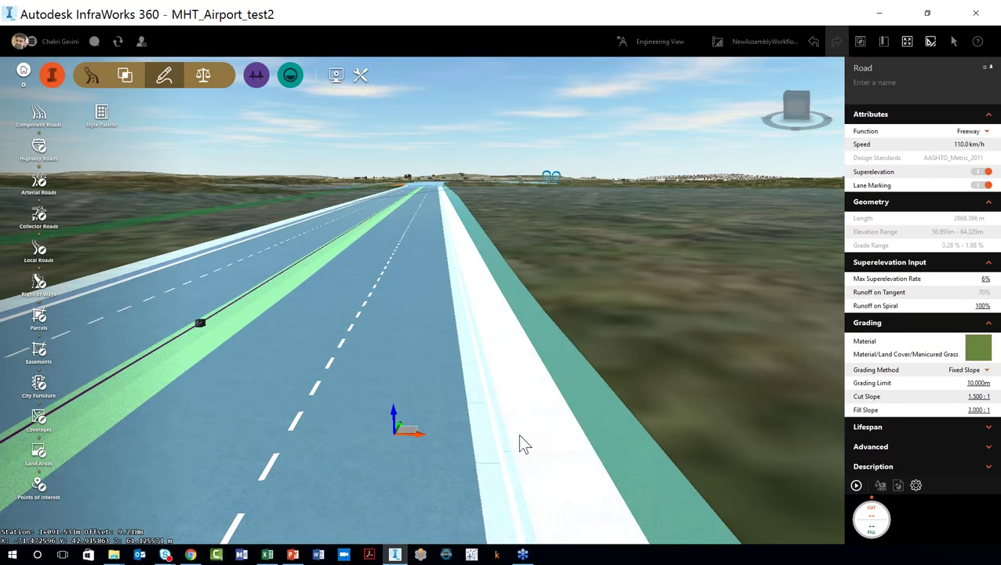
pyautogui.scroll(2, 514, 451)
pyautogui.scroll(3, 505, 461)
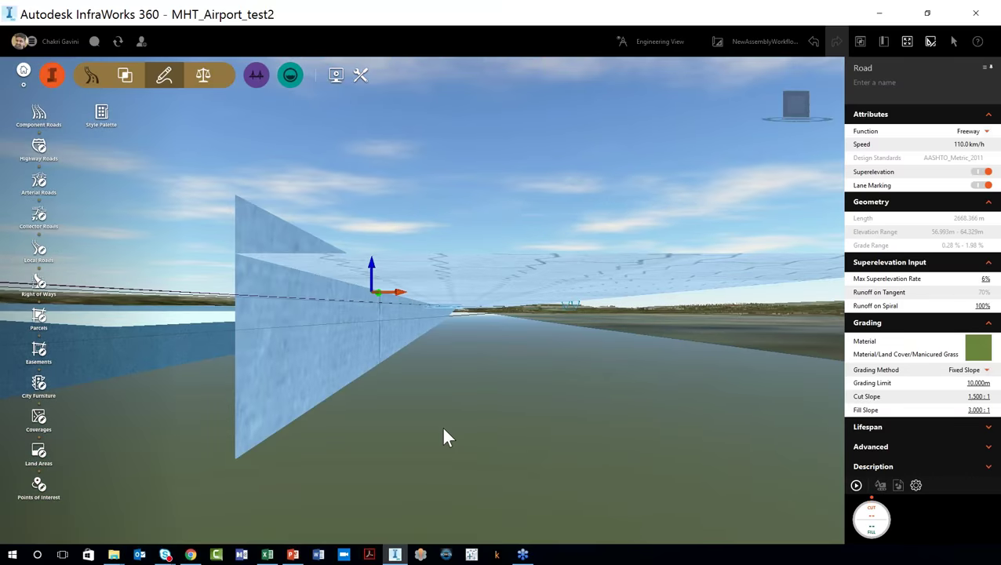
pyautogui.scroll(-2, 443, 430)
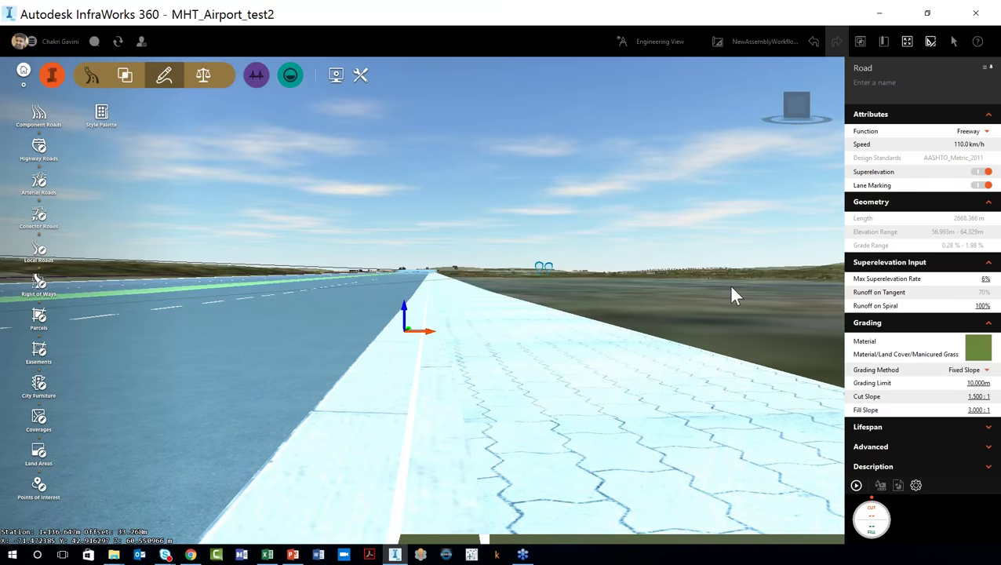
pyautogui.scroll(-3, 744, 382)
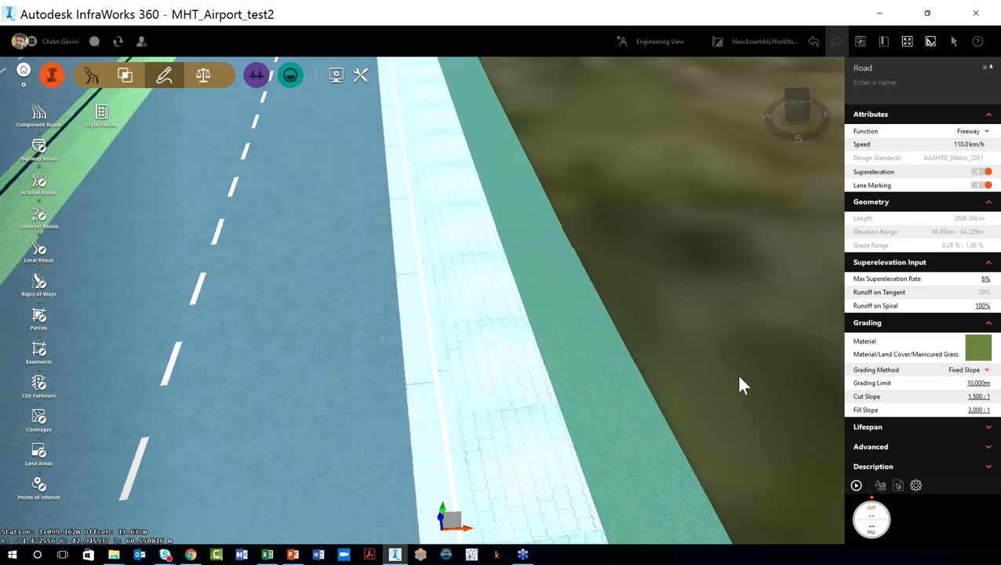
pyautogui.scroll(-3, 458, 333)
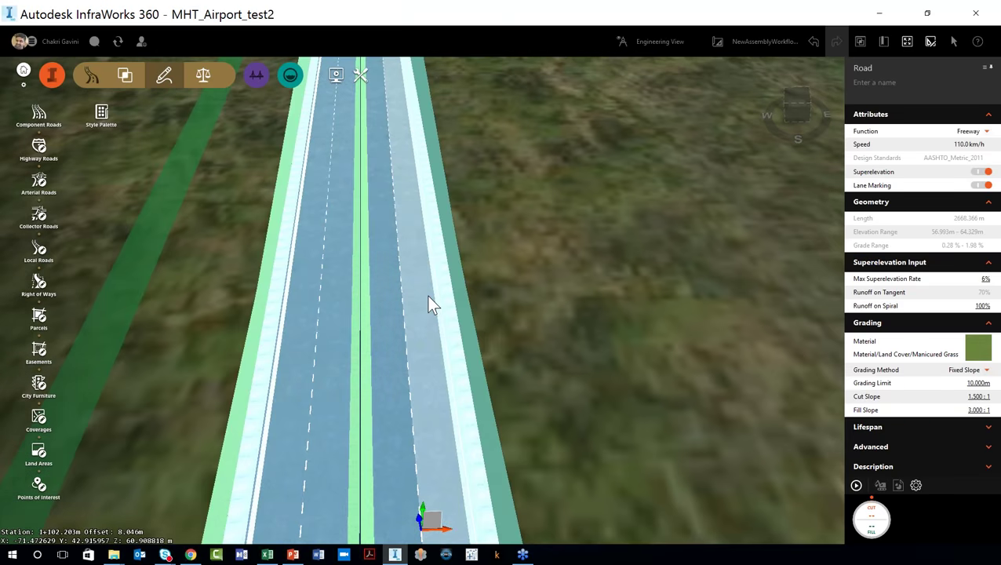
pyautogui.scroll(-2, 428, 305)
pyautogui.rightClick(416, 312)
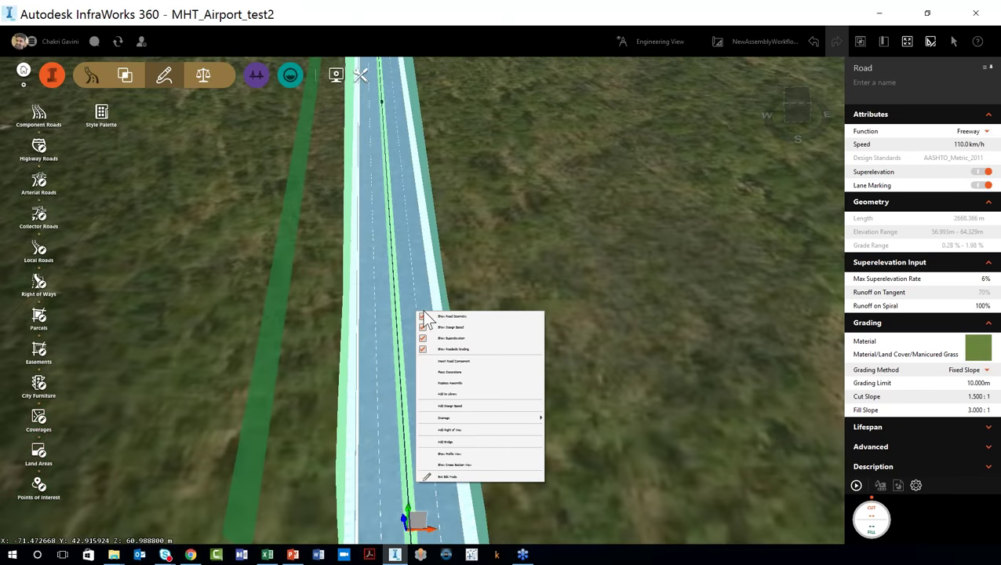
pyautogui.click(491, 393)
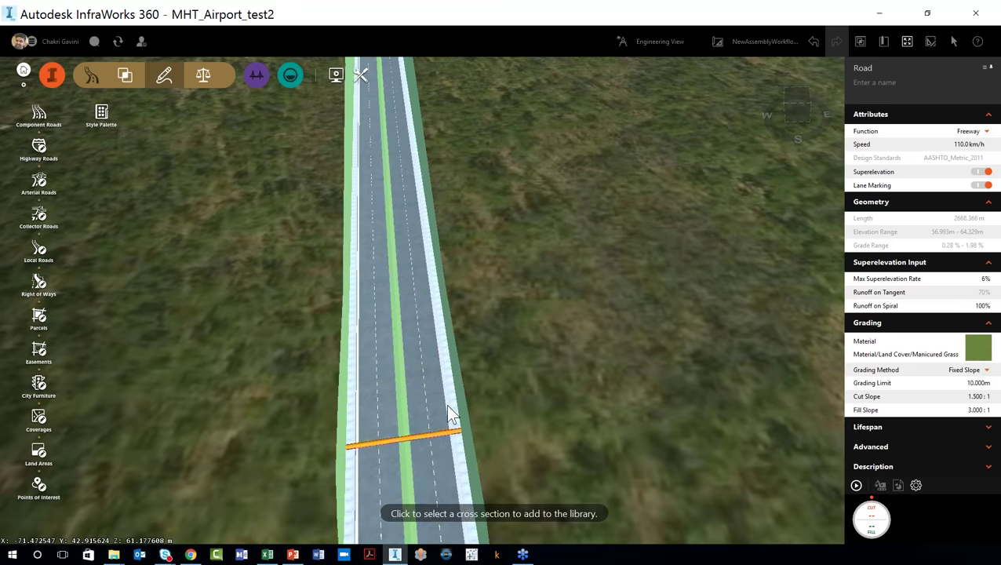
# - Pick a road station and save its cross section to the library as MyAssembly2
pyautogui.click(430, 299)
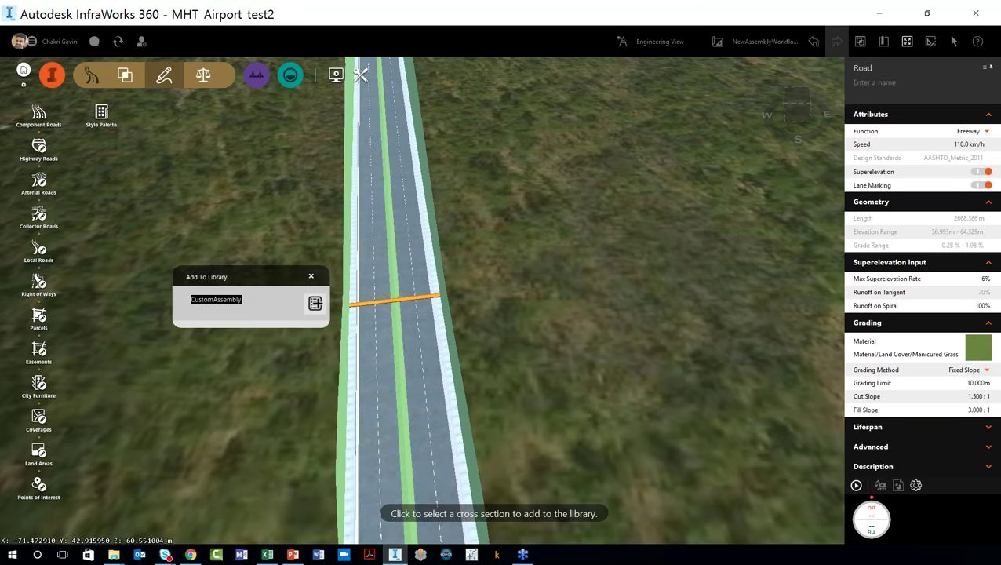
pyautogui.write('My')
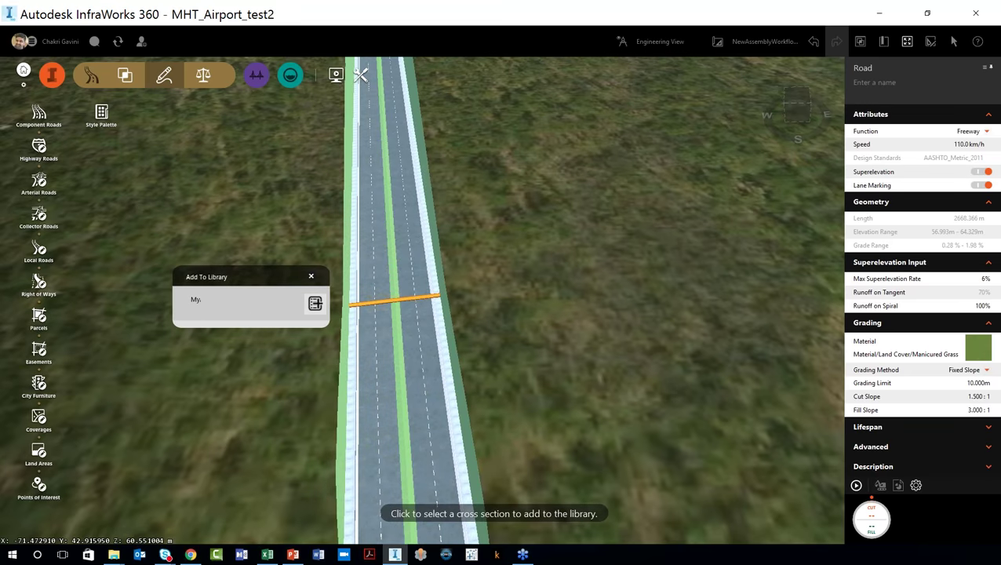
pyautogui.write('Assembly')
pyautogui.click(315, 308)
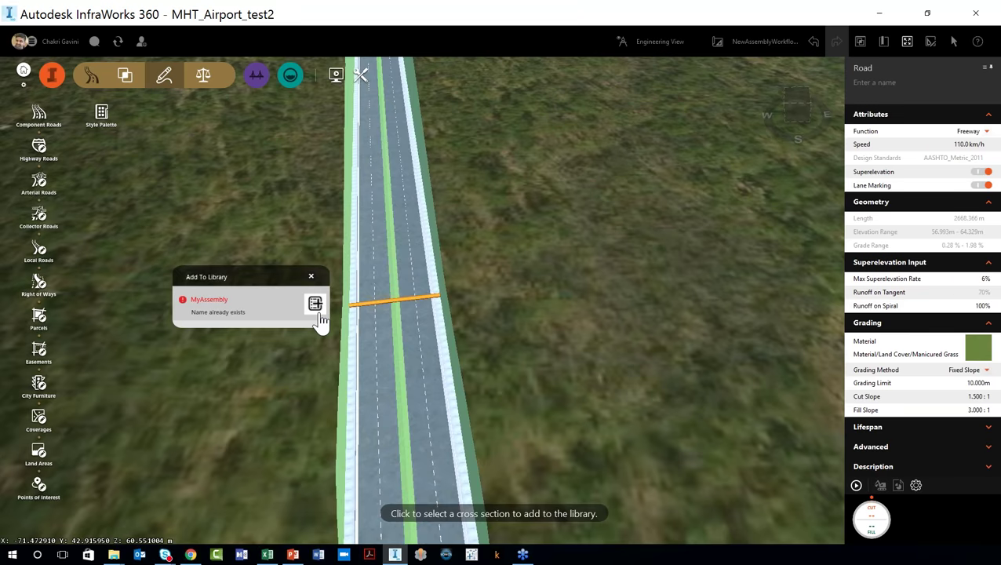
pyautogui.doubleClick(215, 302)
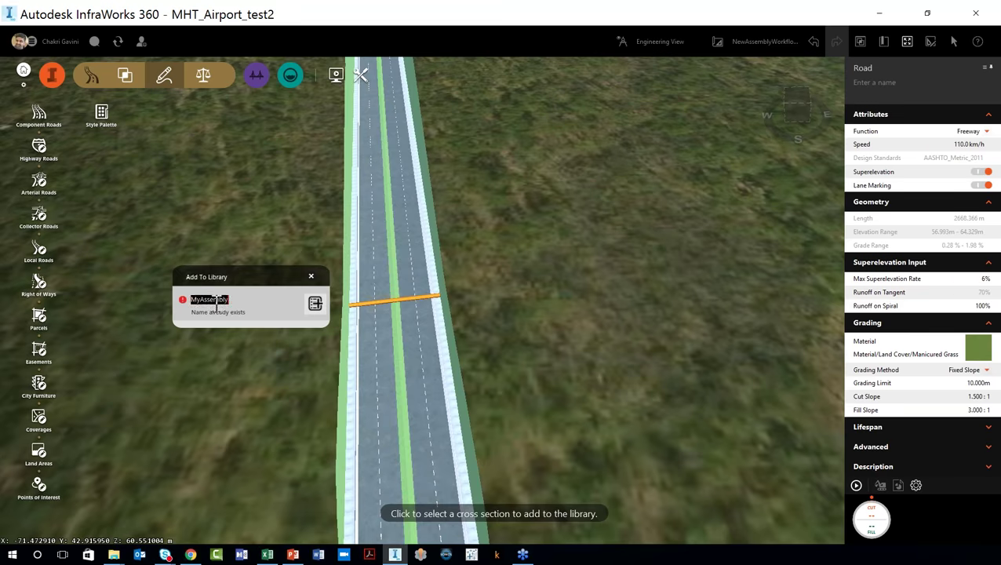
pyautogui.click(243, 303)
pyautogui.write('2')
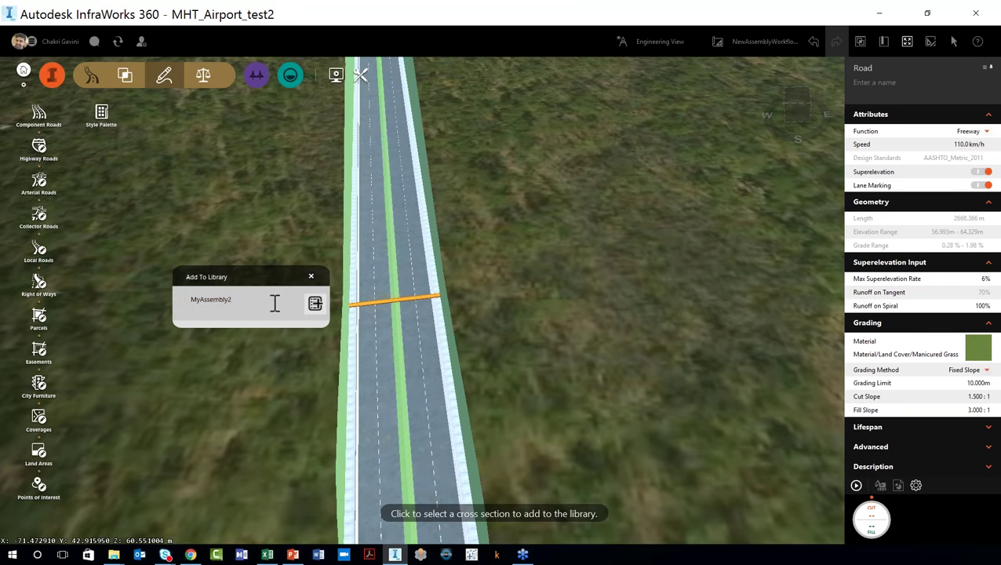
pyautogui.click(311, 278)
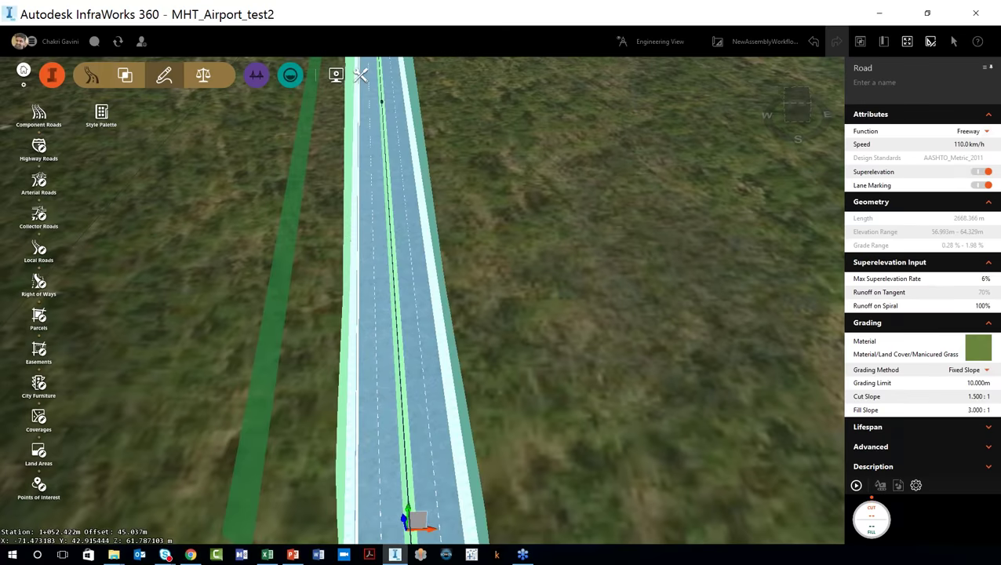
pyautogui.hotkey('alt', 'Tab')
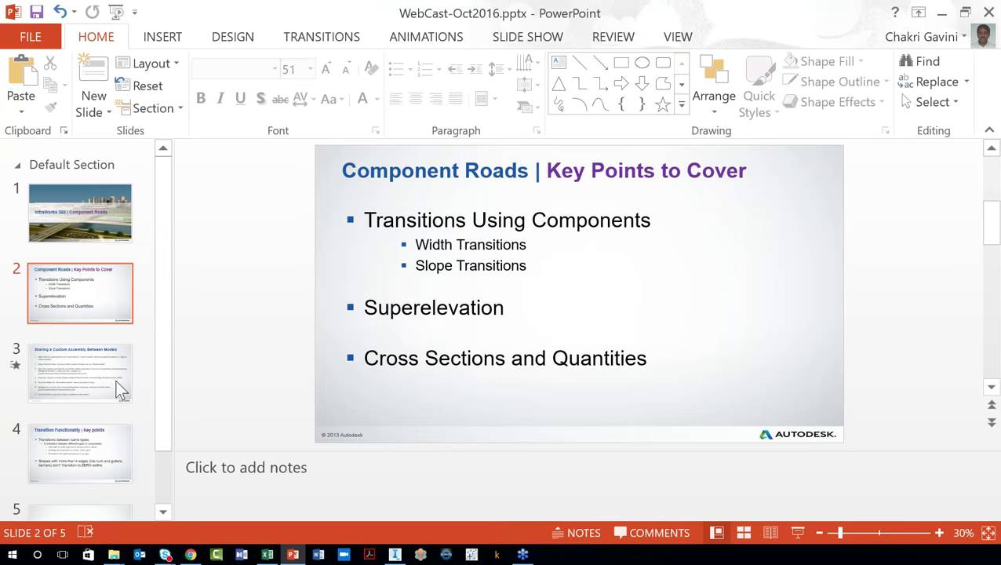
# - Show slide 3 on sharing a custom assembly, enlarge the slide area, then minimize PowerPoint
pyautogui.click(85, 373)
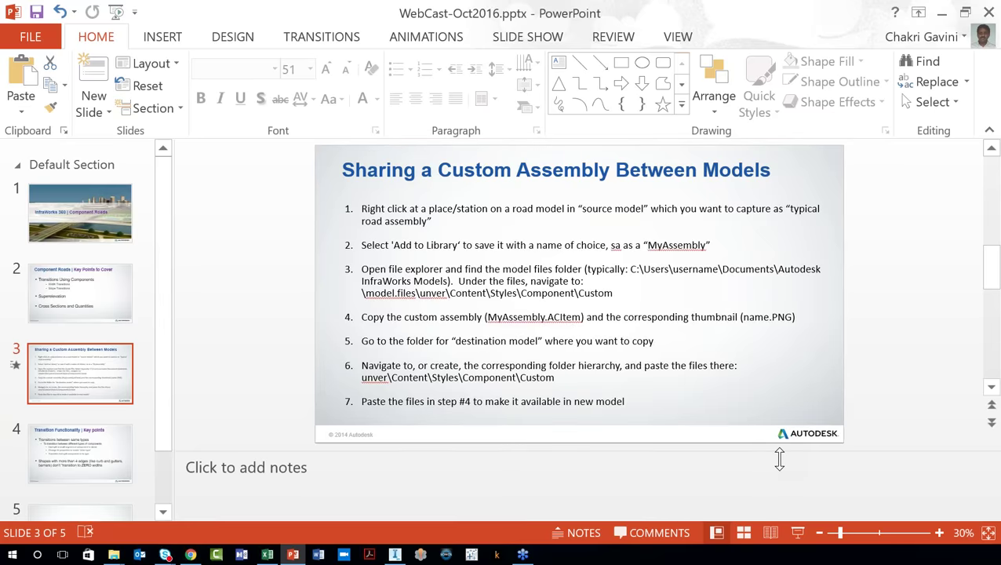
pyautogui.moveTo(779, 459); pyautogui.dragTo(765, 522)
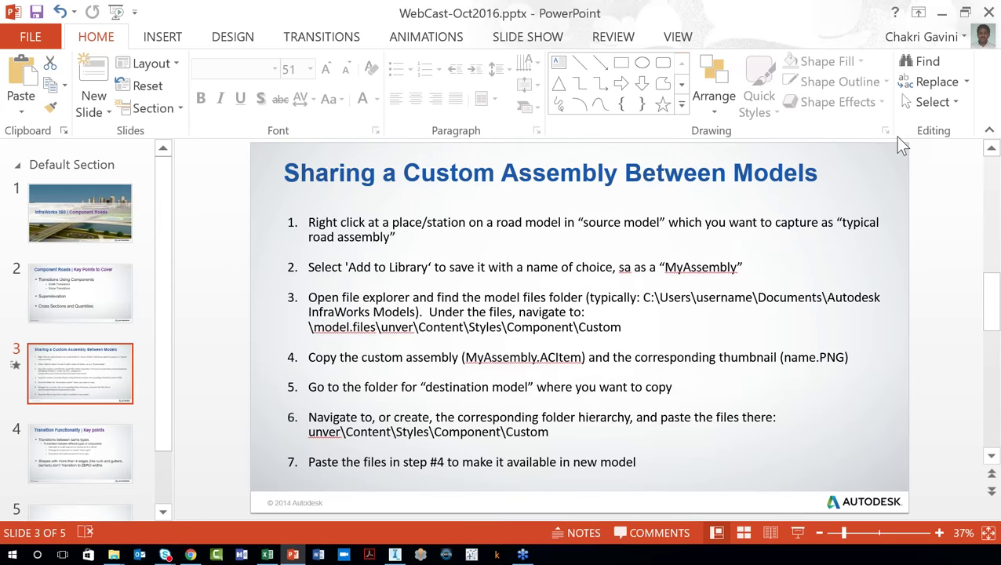
pyautogui.click(945, 16)
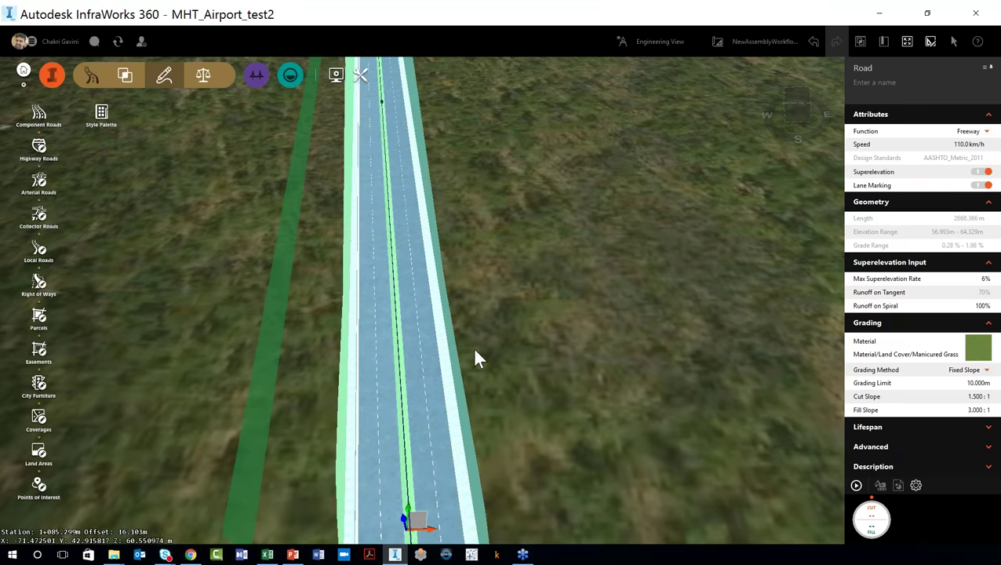
# - Fly to the BusBay_Area bookmark and zoom in on the divided freeway
pyautogui.click(495, 369)
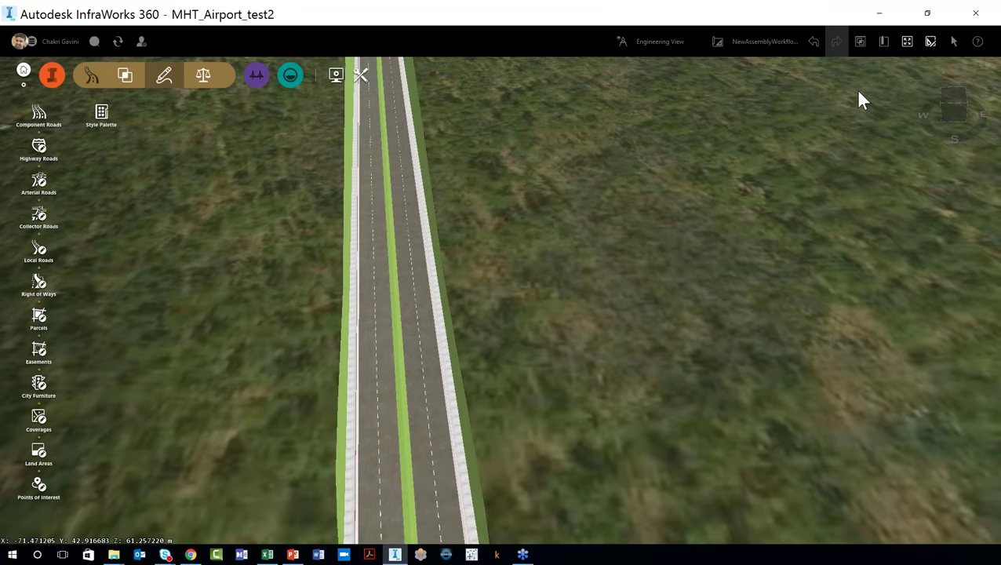
pyautogui.click(883, 44)
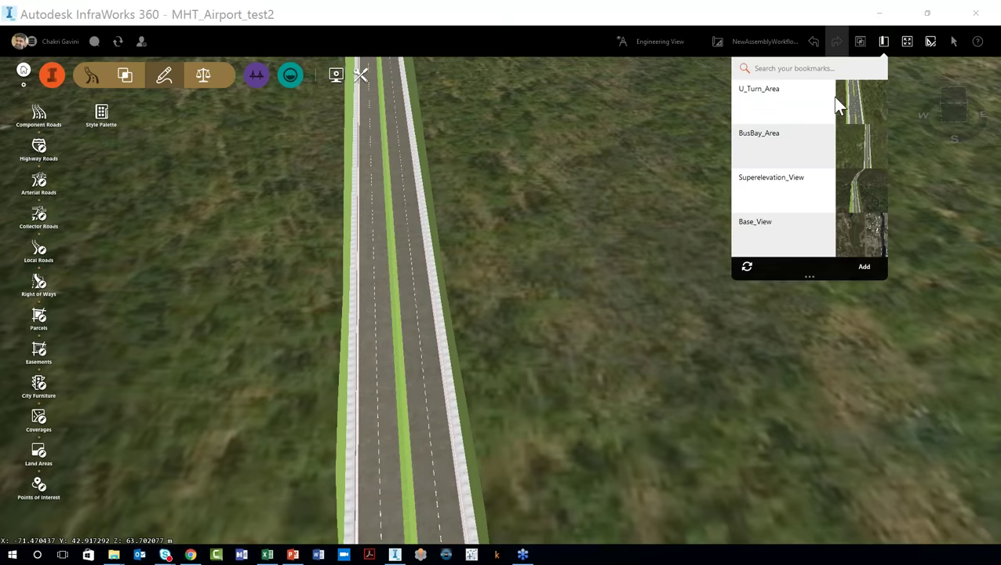
pyautogui.click(765, 137)
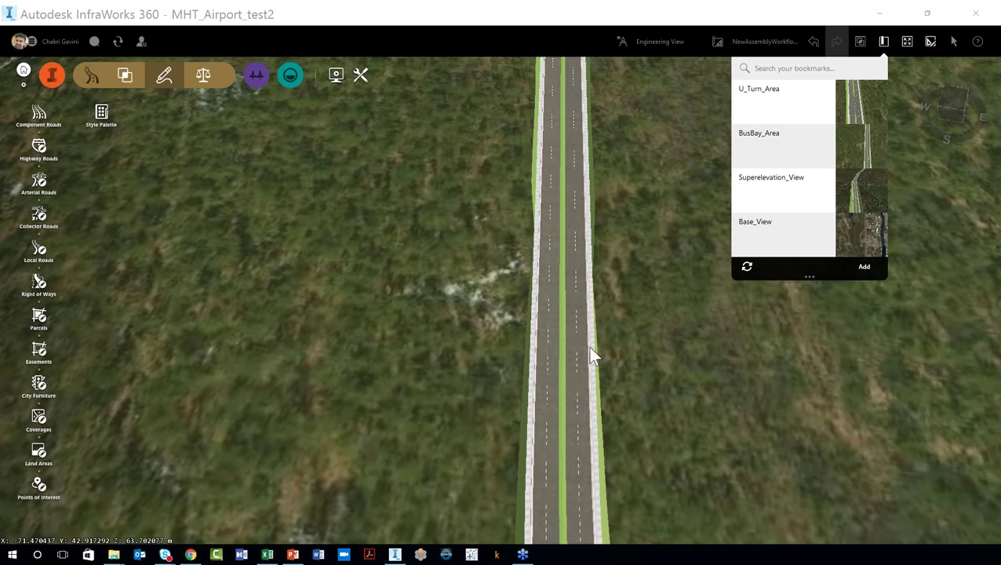
pyautogui.click(458, 367)
pyautogui.scroll(-2, 458, 366)
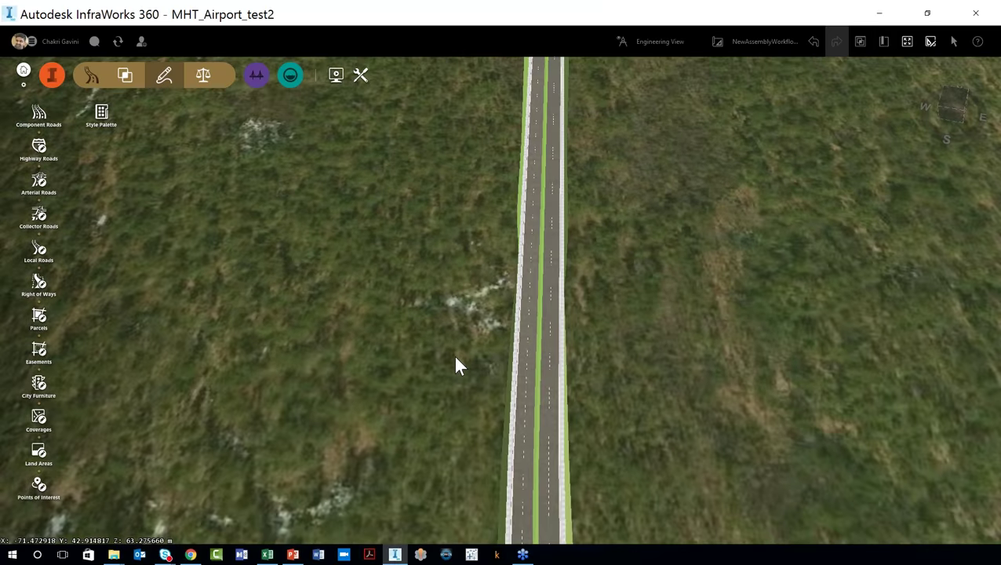
pyautogui.scroll(-5, 458, 366)
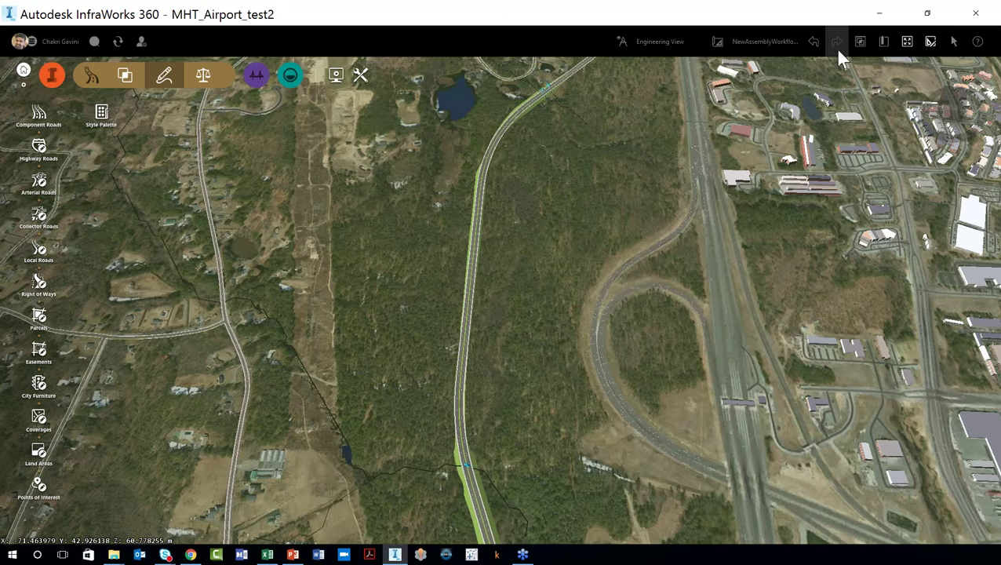
pyautogui.click(884, 43)
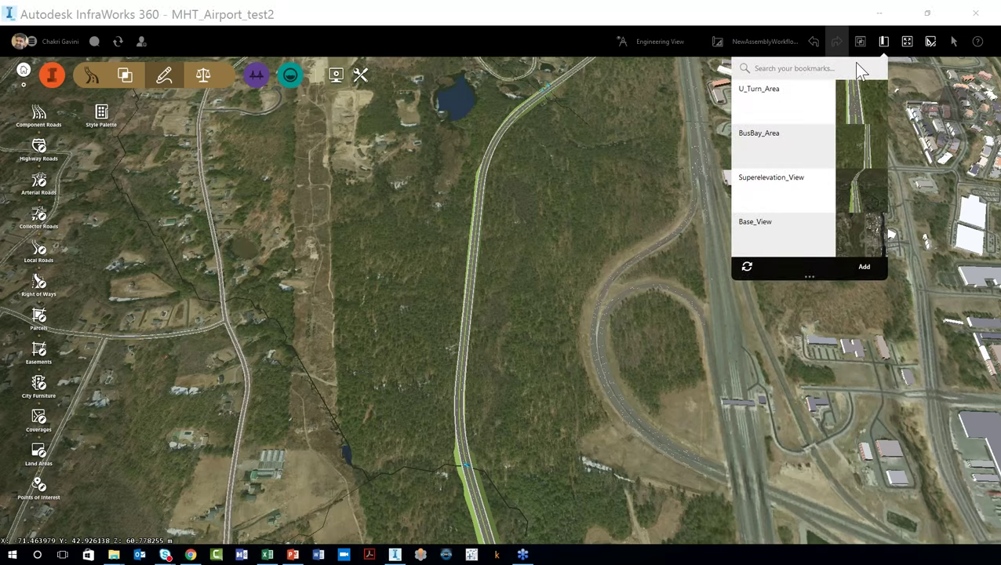
pyautogui.click(760, 137)
pyautogui.scroll(3, 548, 335)
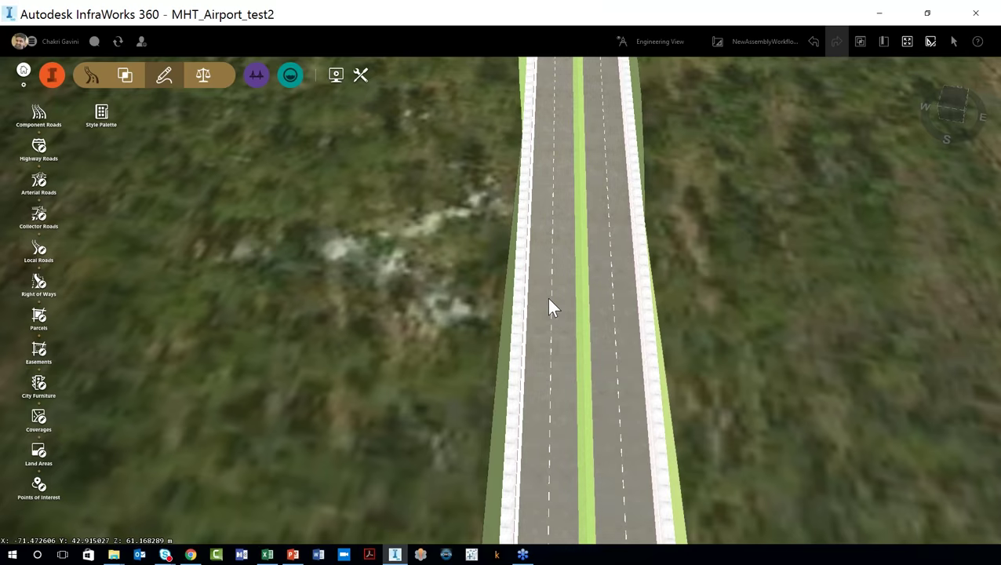
# - Edit the road and turn off Show Superelevation
pyautogui.rightClick(549, 300)
pyautogui.click(542, 302)
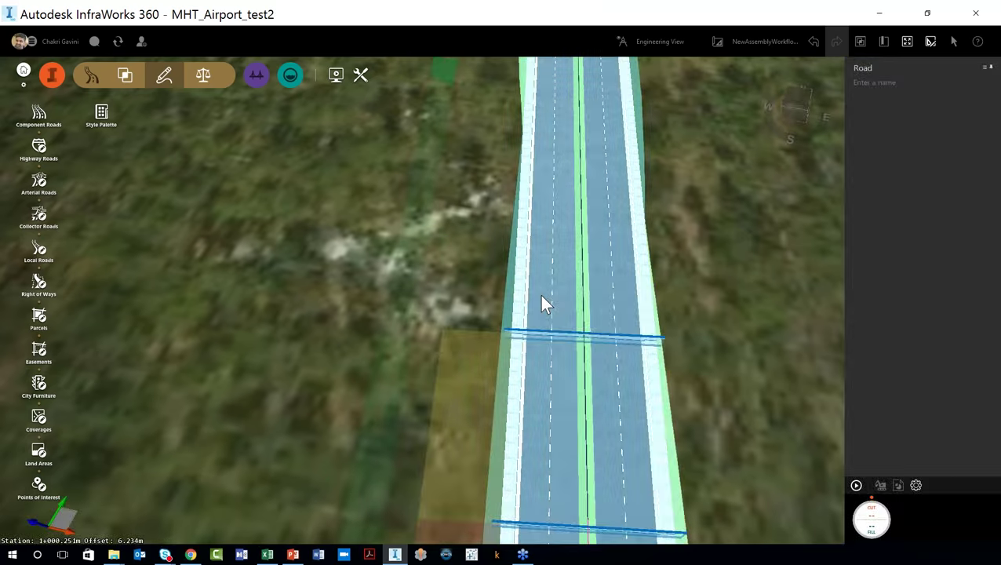
pyautogui.rightClick(543, 301)
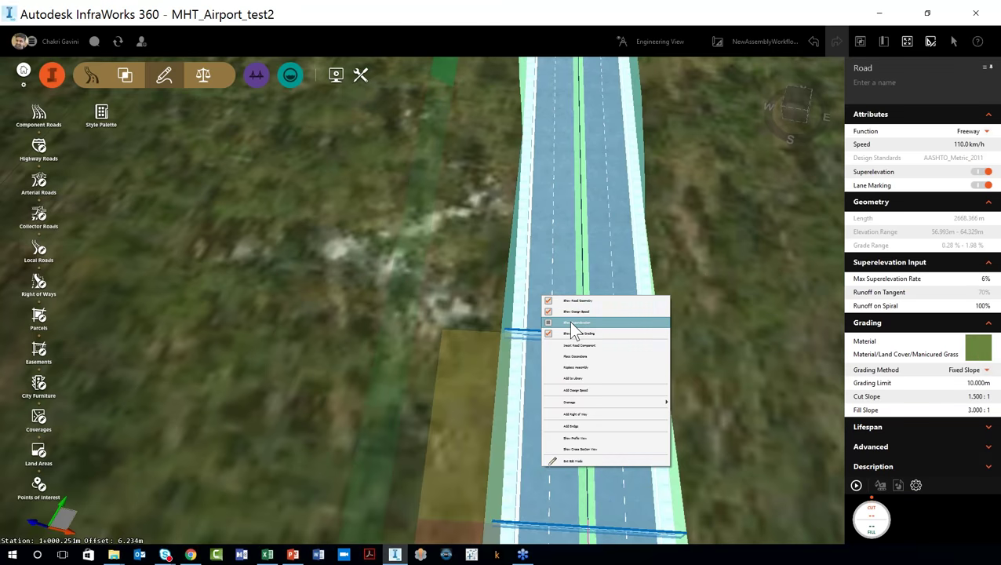
pyautogui.click(568, 321)
# - Insert a 3.6 m wide Lane component on the freeway's left edge at station 0+979.349
pyautogui.rightClick(543, 312)
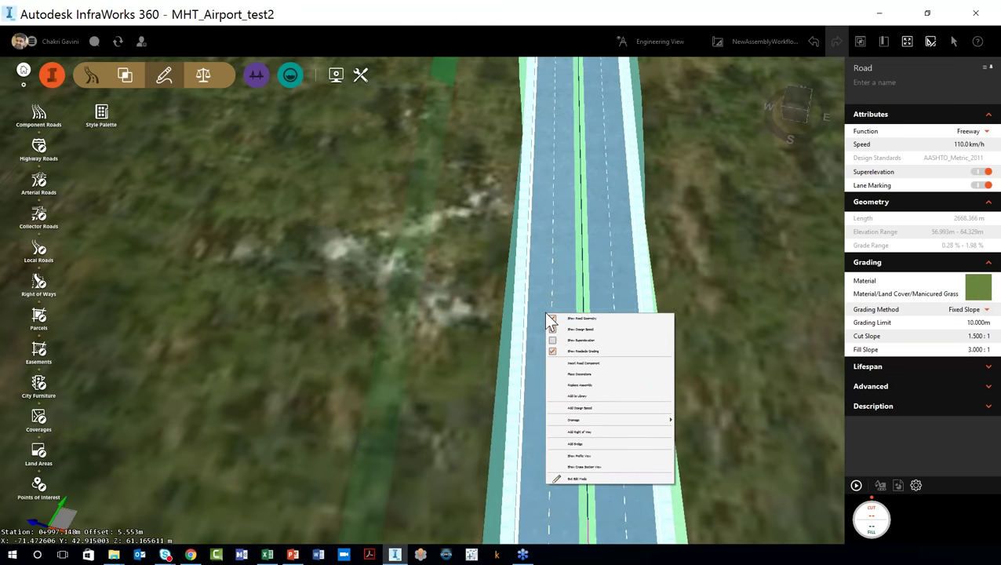
pyautogui.click(599, 363)
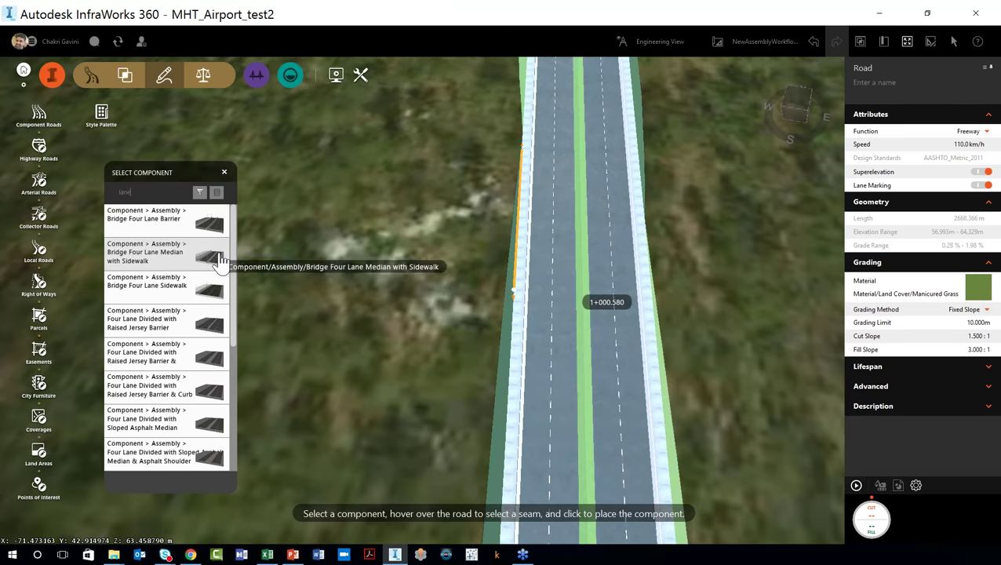
pyautogui.moveTo(233, 263); pyautogui.dragTo(236, 378)
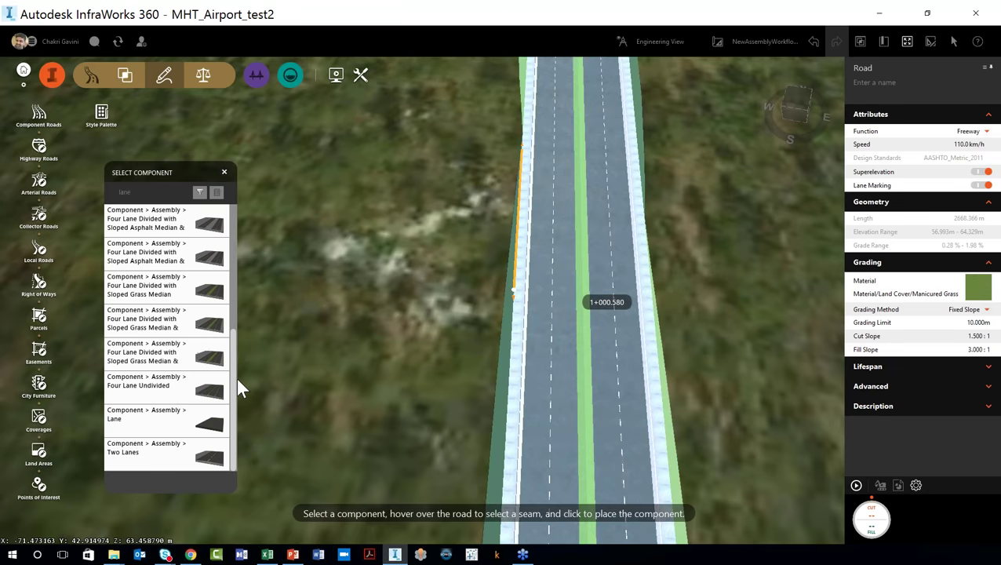
pyautogui.click(169, 418)
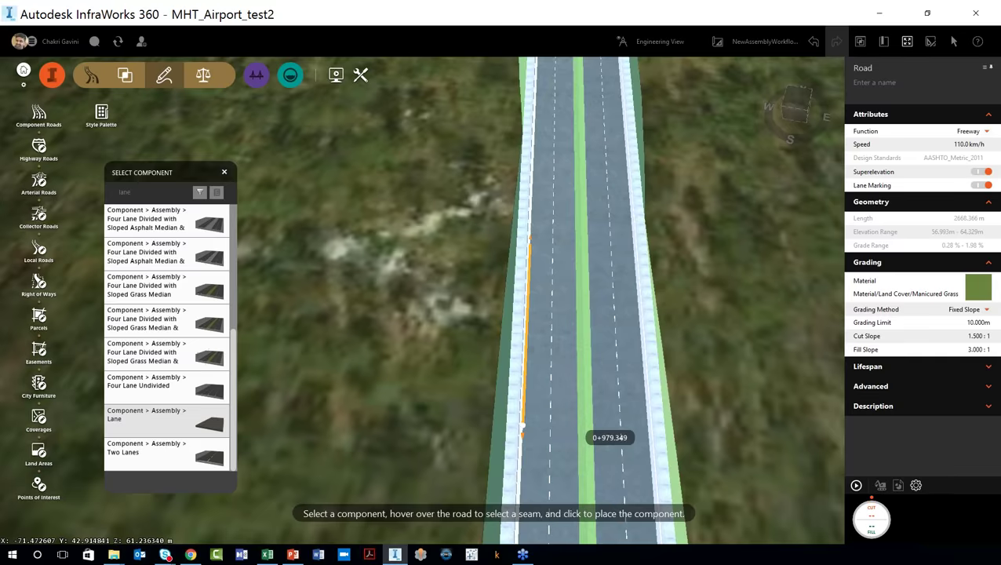
pyautogui.click(521, 425)
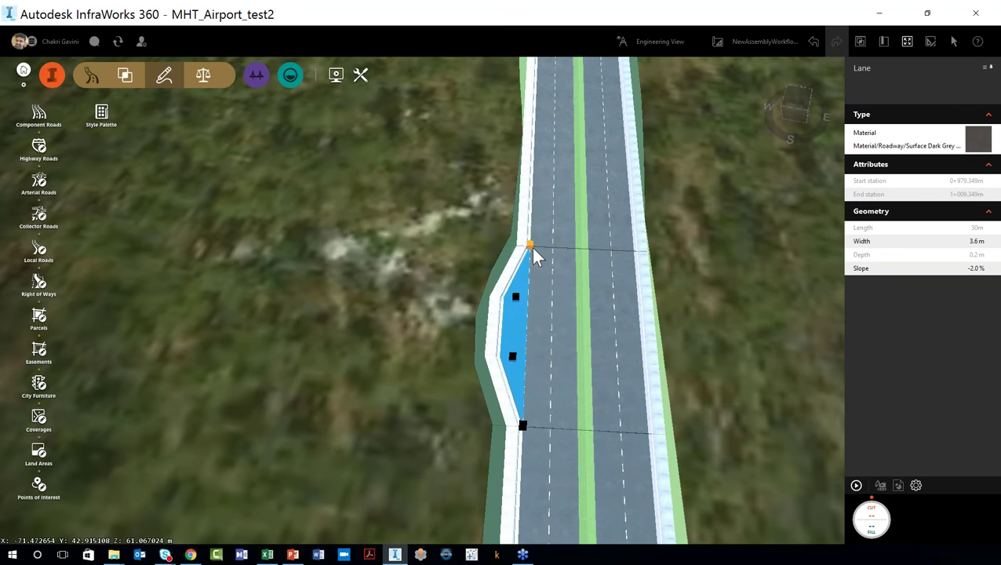
# - Extend the added lane to 73.119 m and give it a 20 m transition length
pyautogui.moveTo(529, 244); pyautogui.dragTo(538, 77)
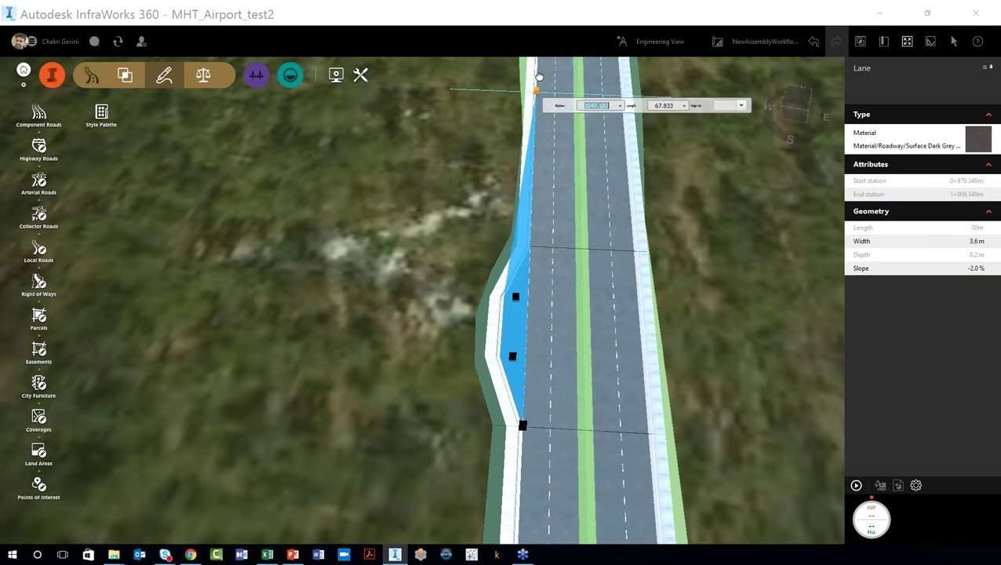
pyautogui.moveTo(539, 76); pyautogui.dragTo(536, 74)
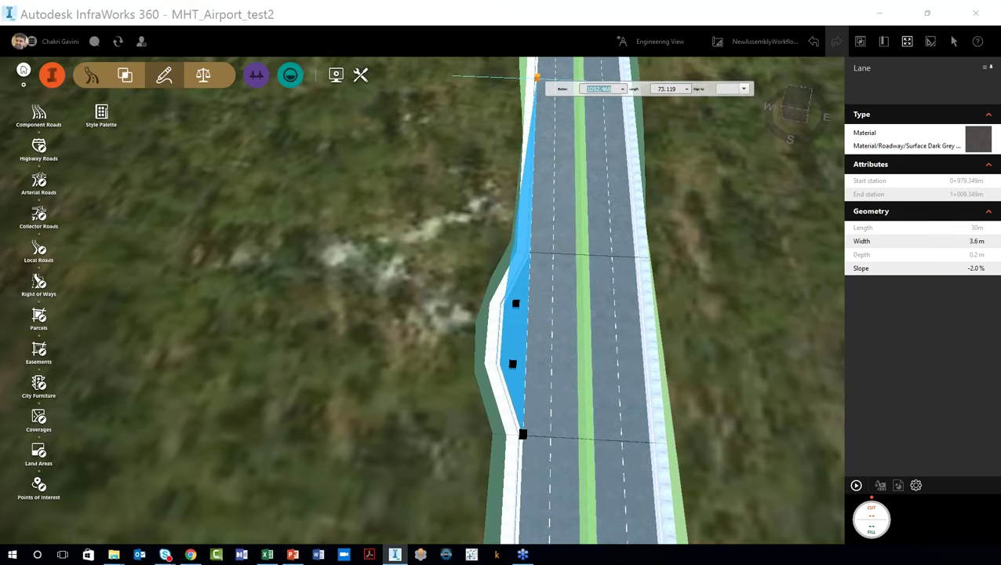
pyautogui.press('Return')
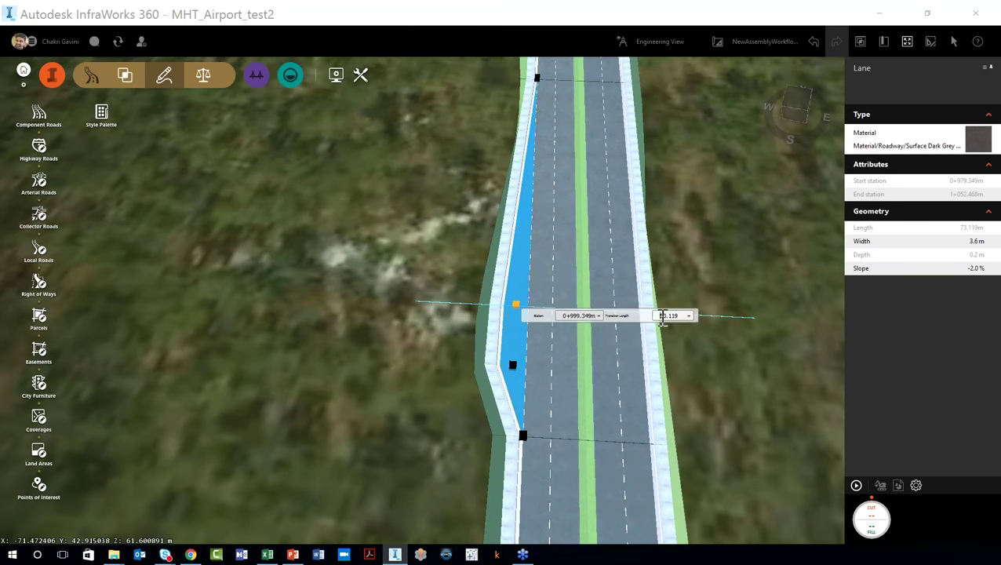
pyautogui.doubleClick(663, 315)
pyautogui.write('20')
pyautogui.click(630, 312)
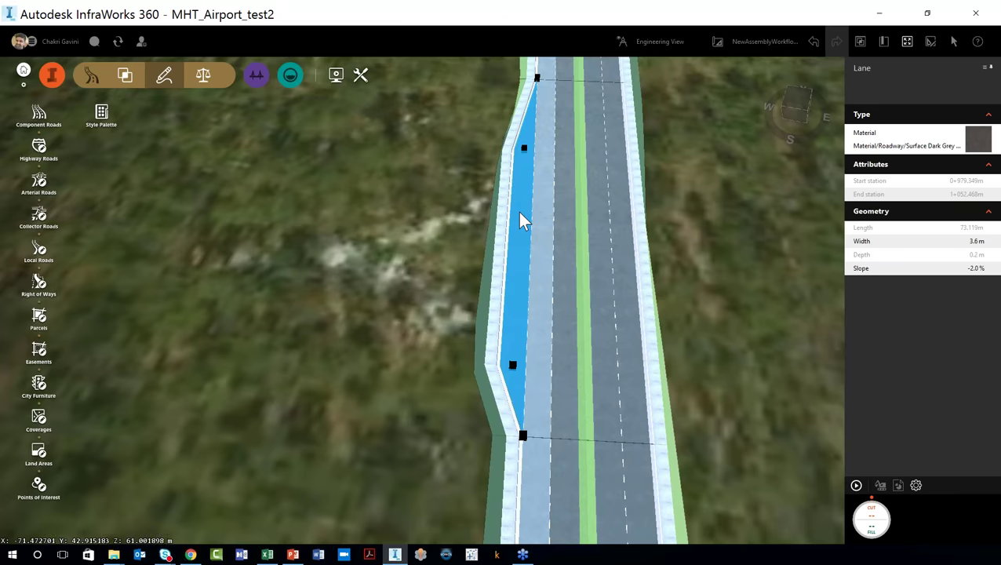
# - Turn off the lane's Transition Out so it has no exit taper
pyautogui.rightClick(533, 157)
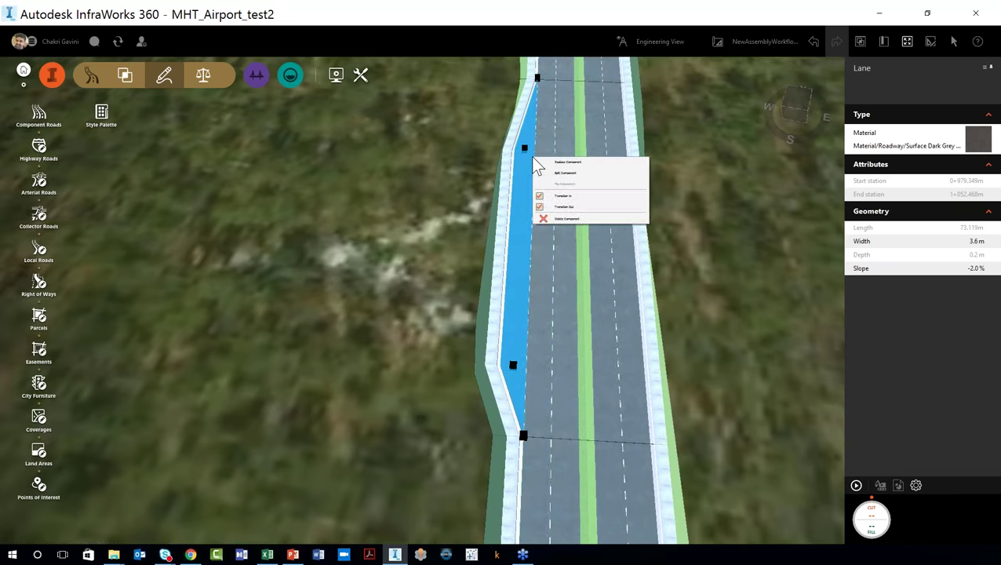
pyautogui.click(555, 208)
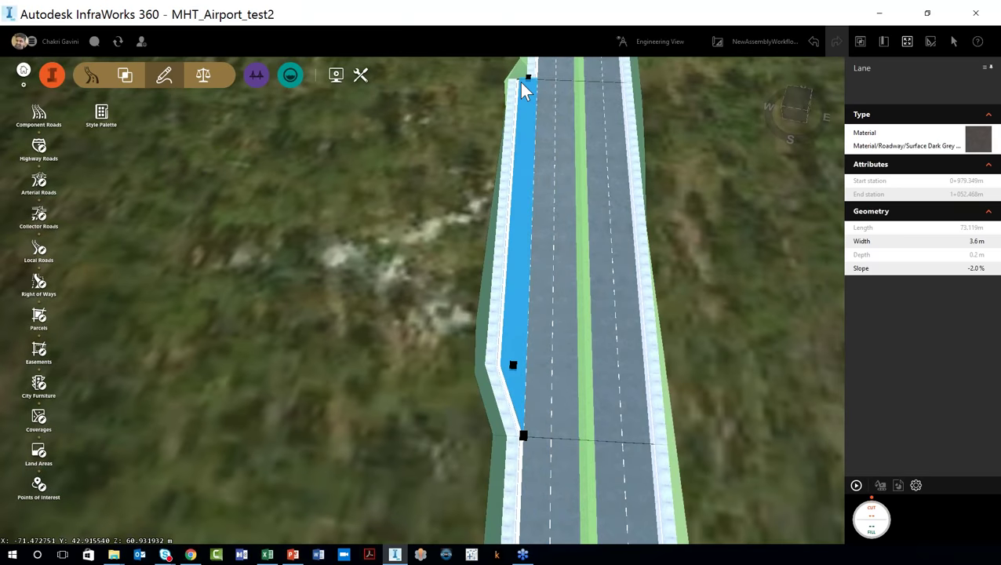
pyautogui.rightClick(524, 115)
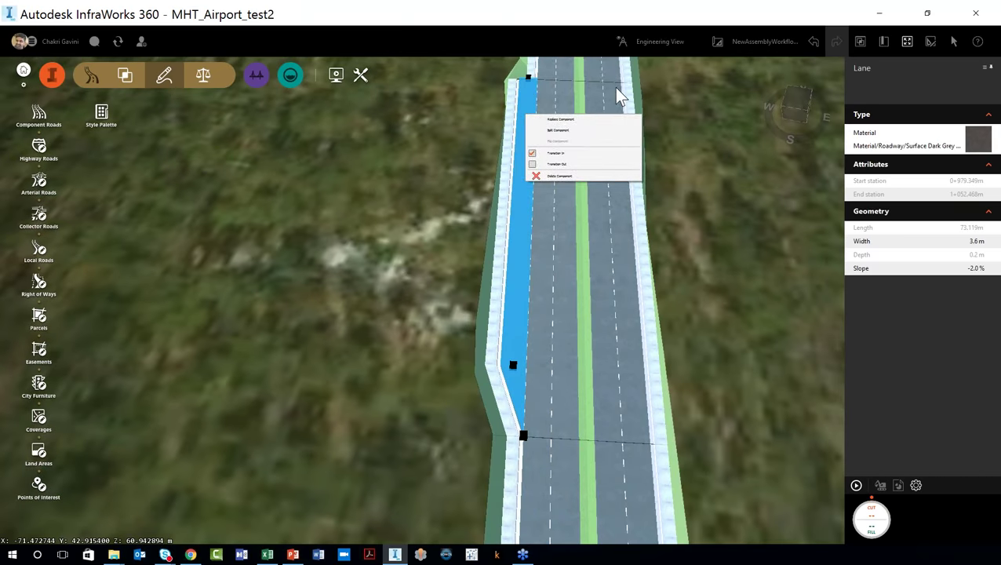
pyautogui.press('Escape')
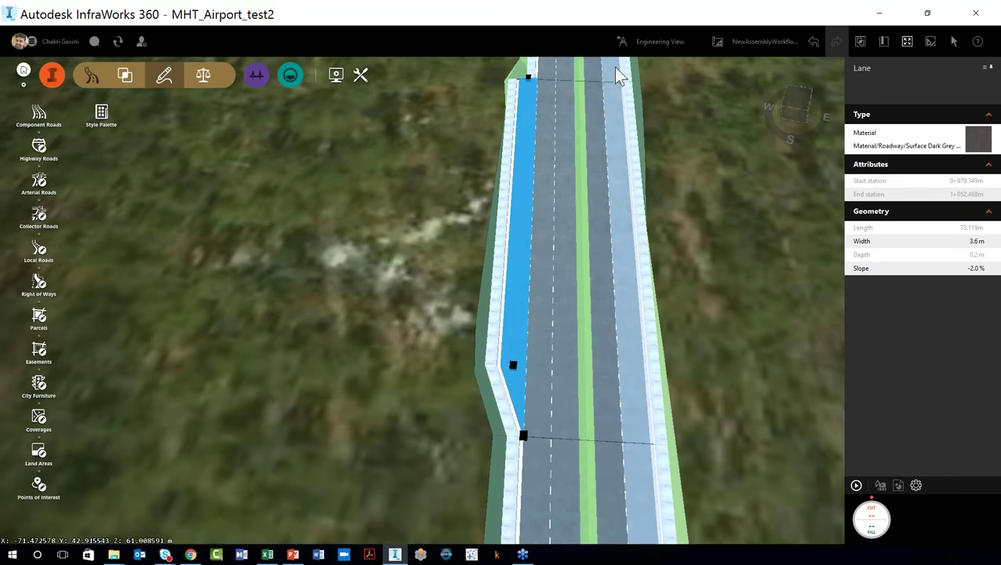
# - Undo the last lane edit and pick the Sloped Asphalt Median component using a 'medi' filter
pyautogui.click(812, 44)
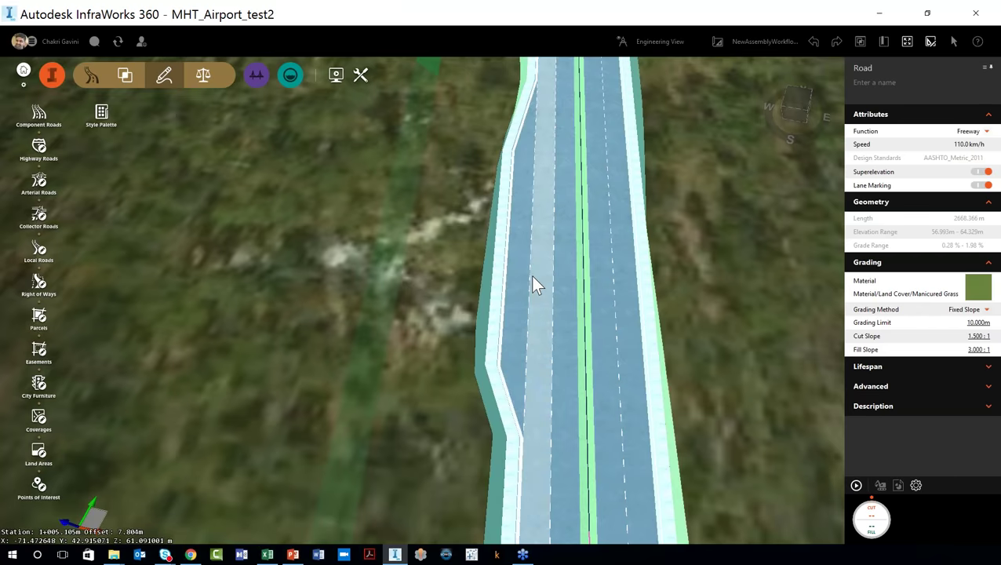
pyautogui.rightClick(532, 277)
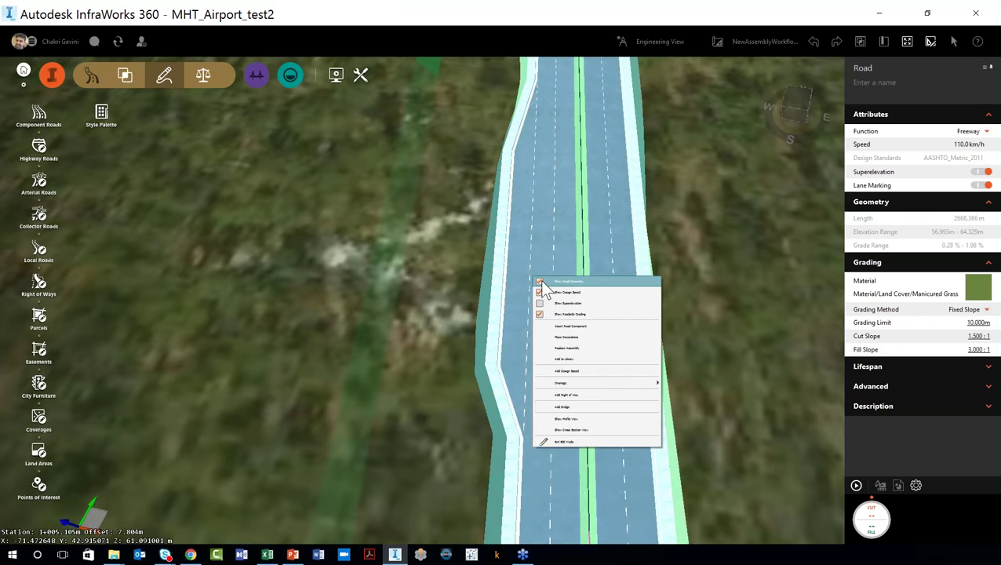
pyautogui.click(576, 327)
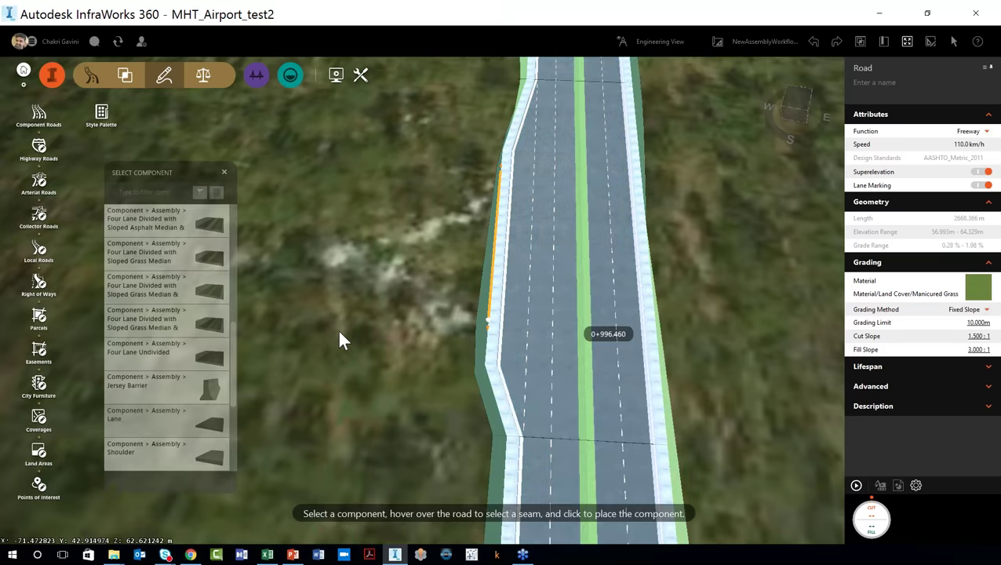
pyautogui.click(214, 419)
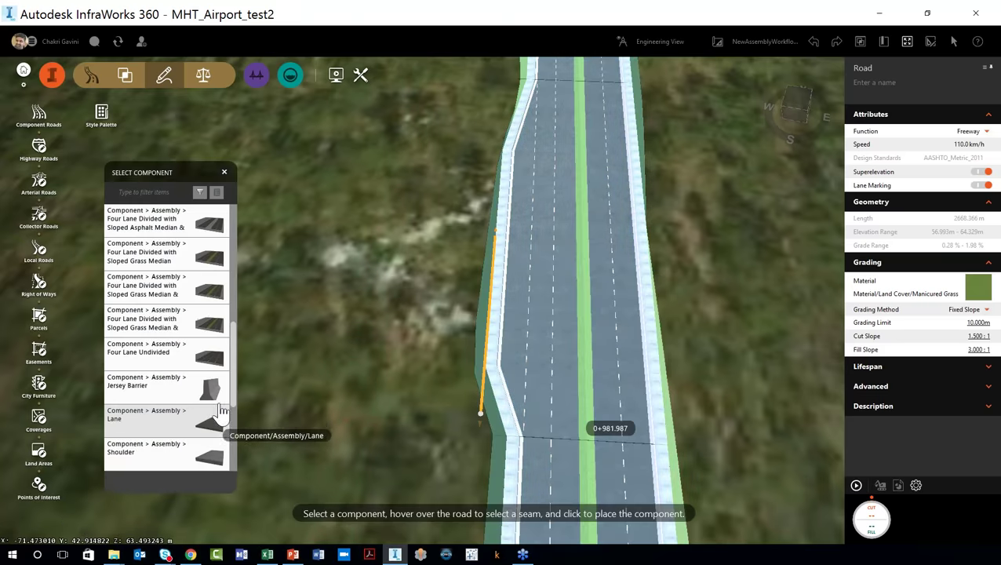
pyautogui.click(127, 193)
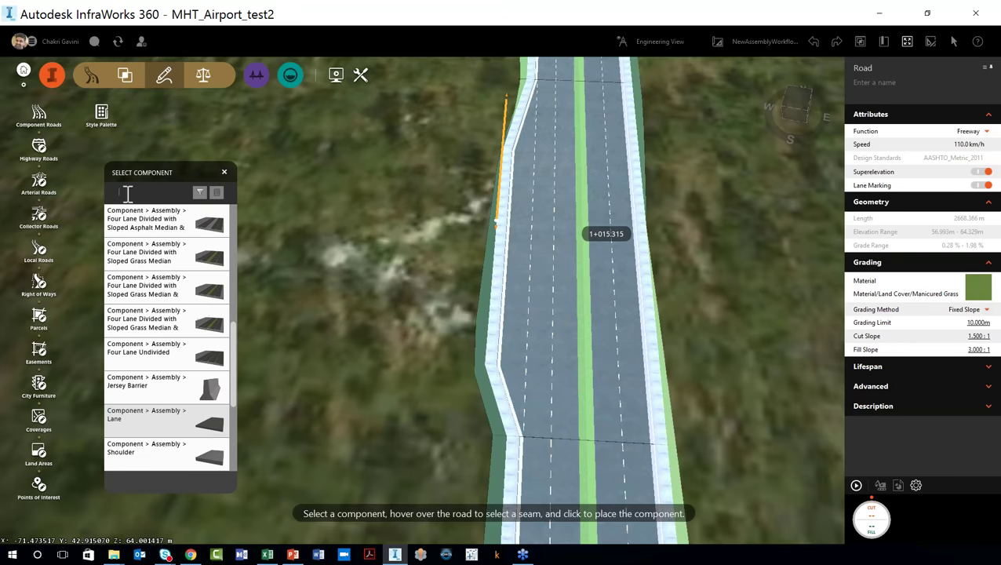
pyautogui.write('med')
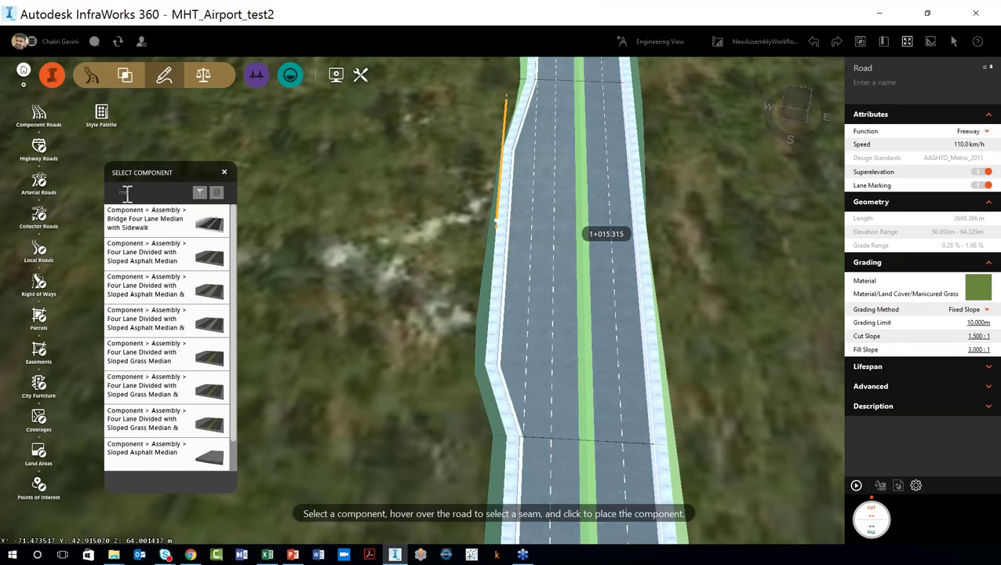
pyautogui.write('i')
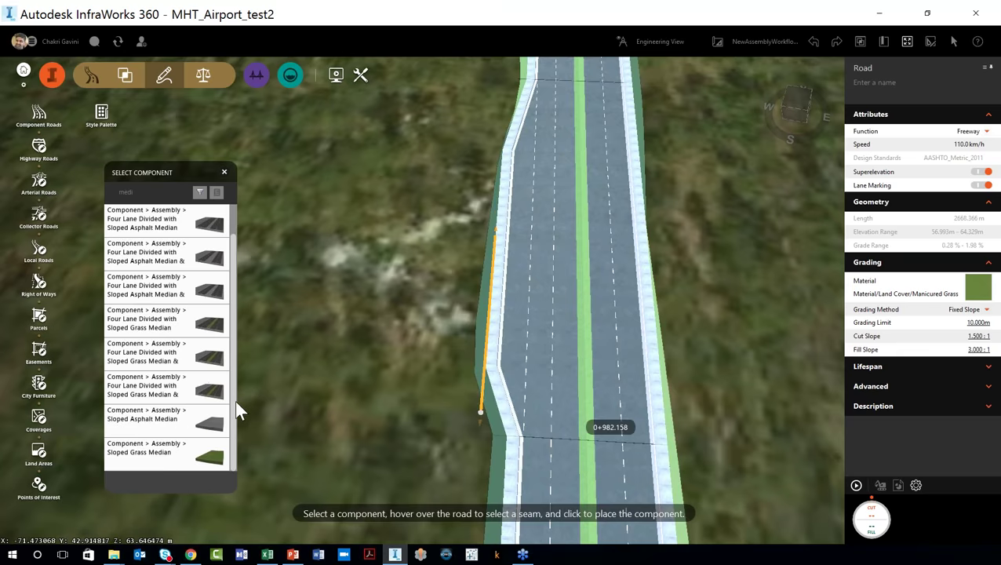
pyautogui.scroll(-1, 178, 426)
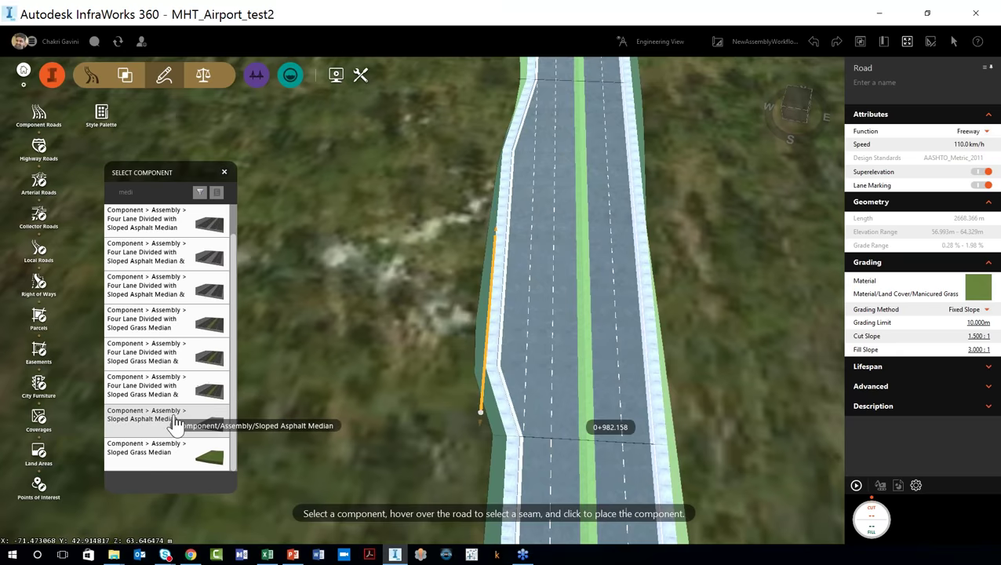
pyautogui.click(164, 422)
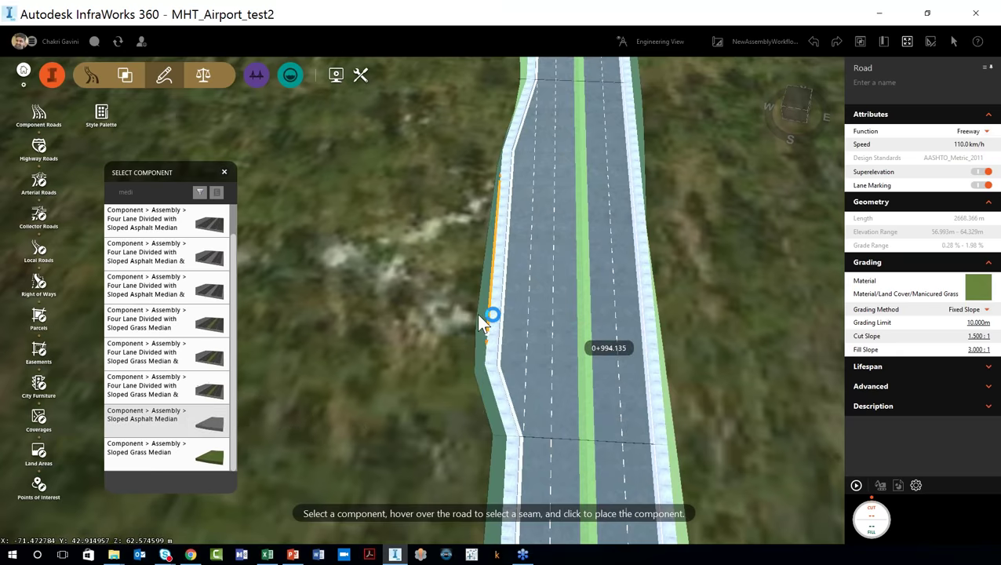
# - Place the sloped median on the lane seam at station 0+992.514, then reselect the road
pyautogui.click(526, 348)
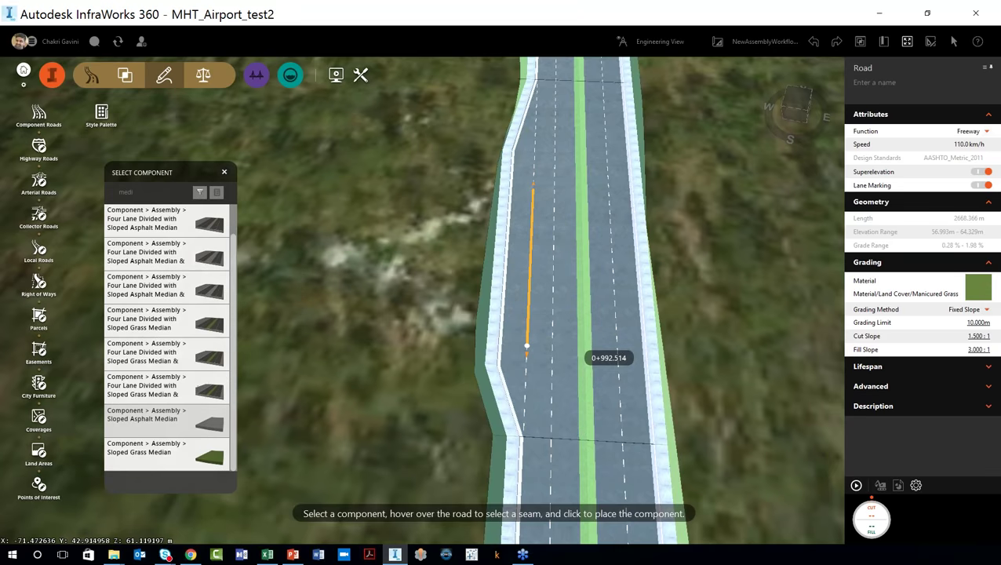
pyautogui.click(526, 346)
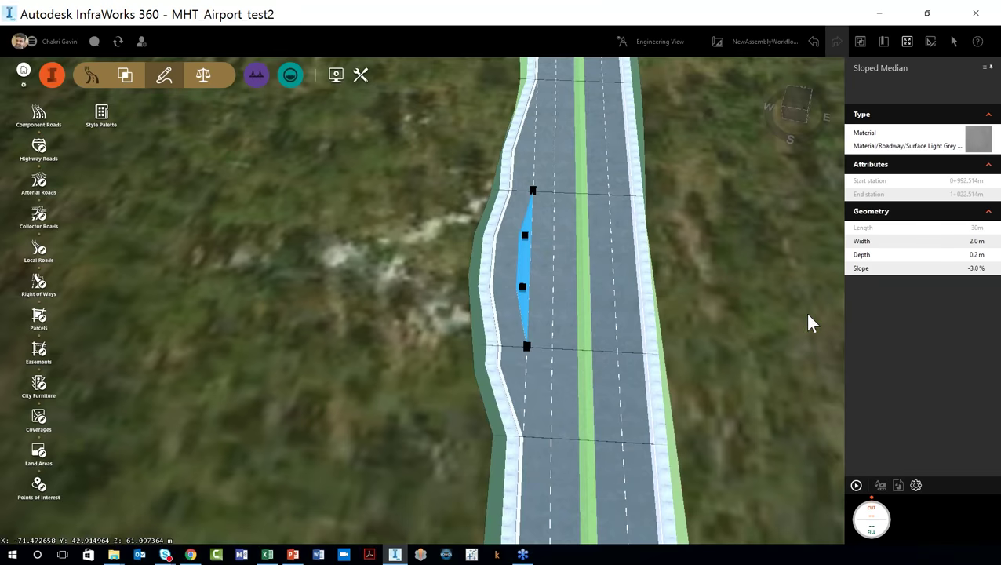
pyautogui.click(708, 312)
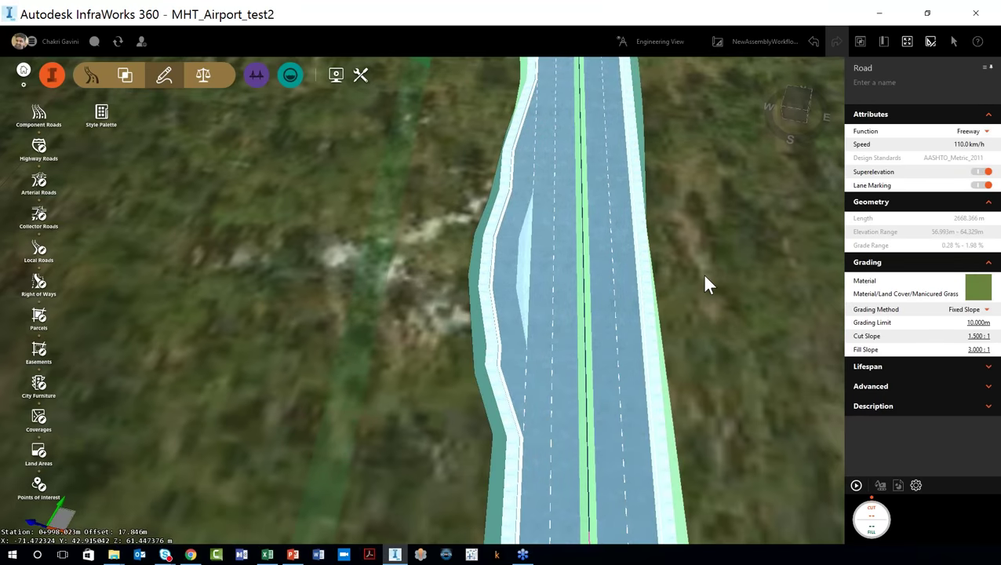
pyautogui.moveTo(705, 285); pyautogui.dragTo(530, 488, button='middle')
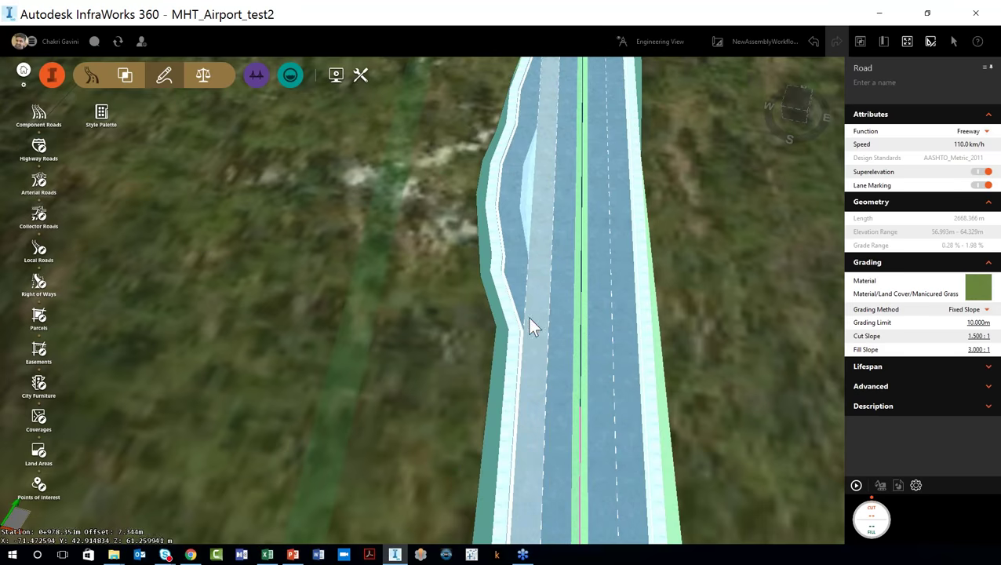
# - Insert a 3.6 m Lane component on the freeway's left seam
pyautogui.rightClick(525, 463)
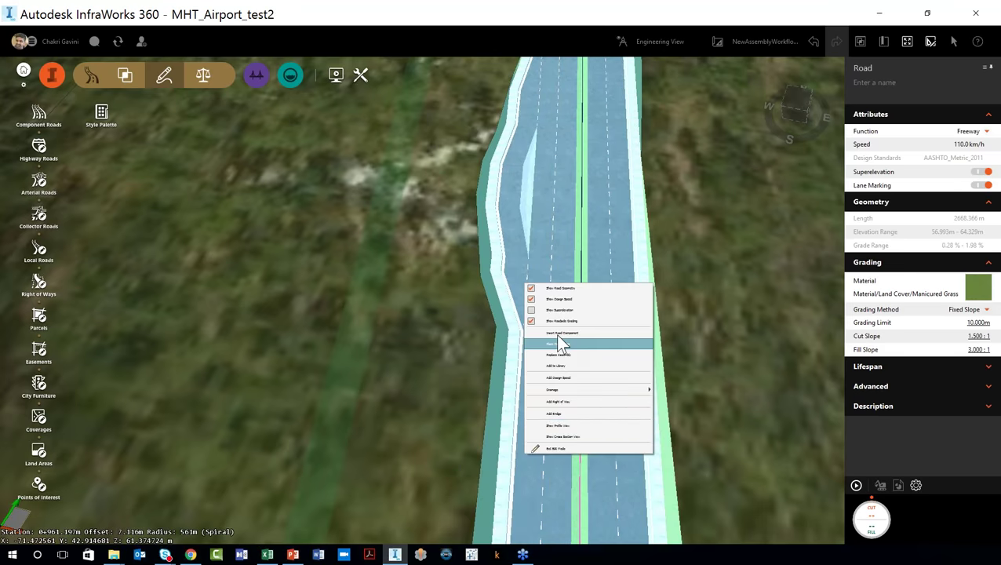
pyautogui.click(558, 334)
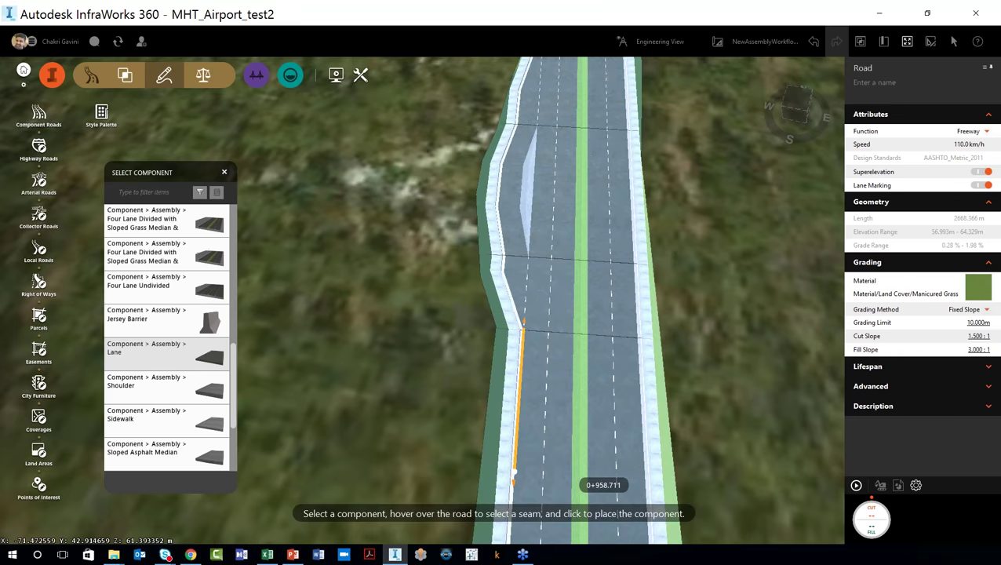
pyautogui.click(513, 474)
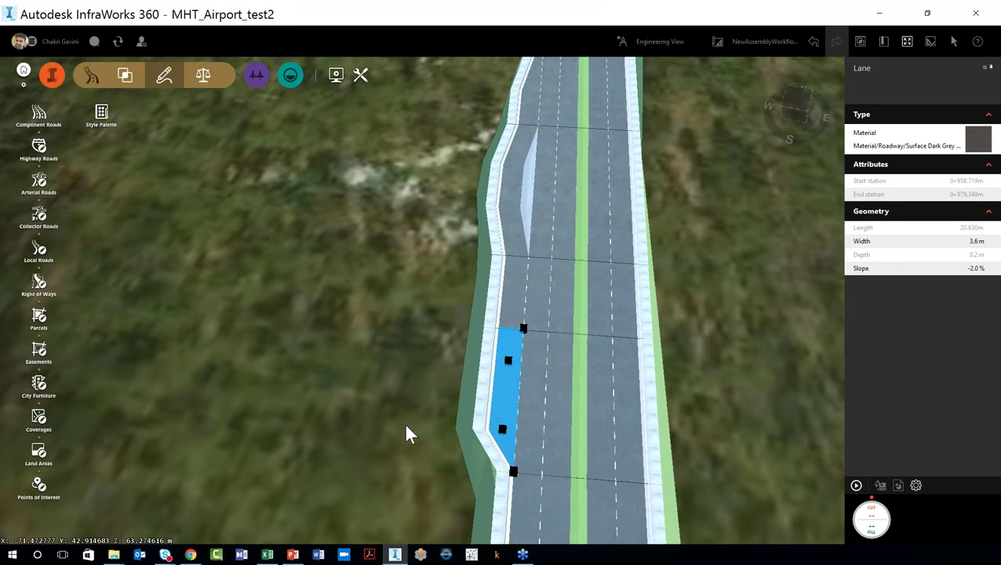
# - Select the newly added 20.630 m lane segment
pyautogui.click(496, 433)
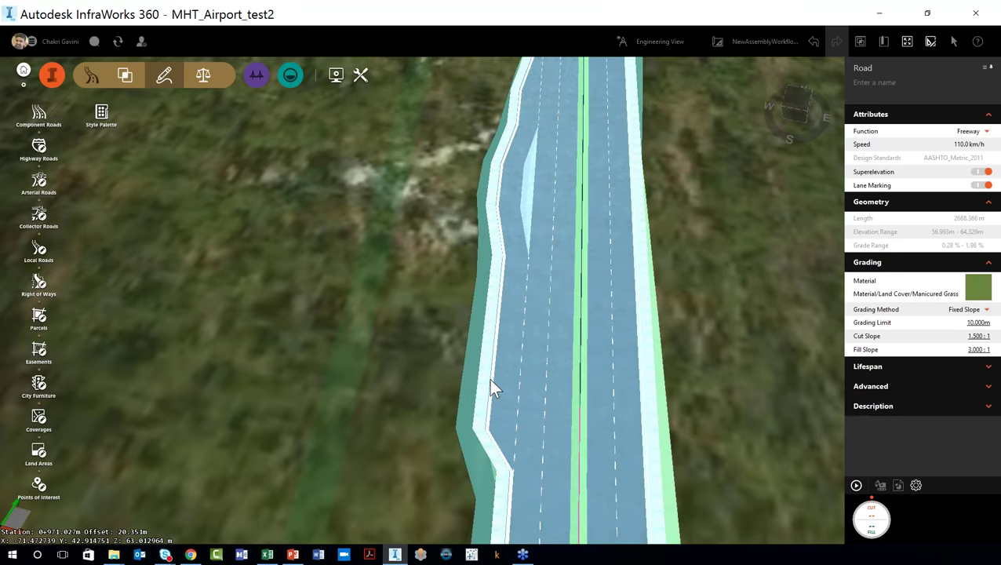
pyautogui.rightClick(521, 415)
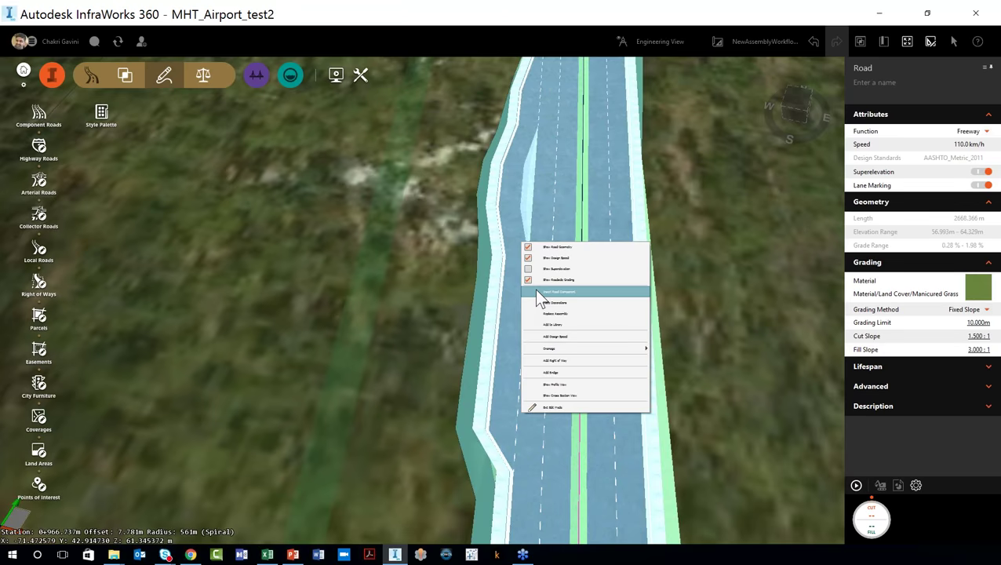
pyautogui.click(422, 339)
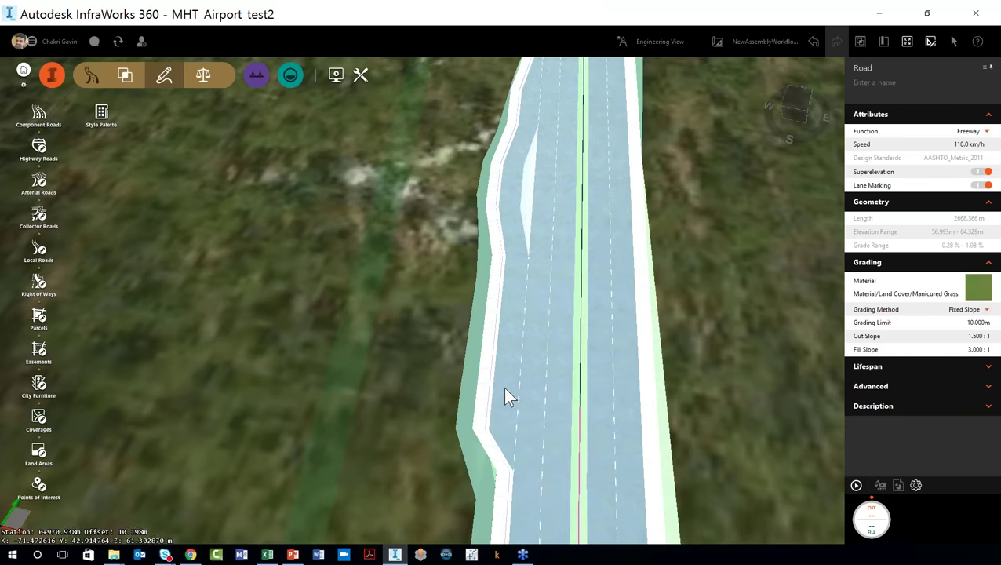
pyautogui.click(503, 385)
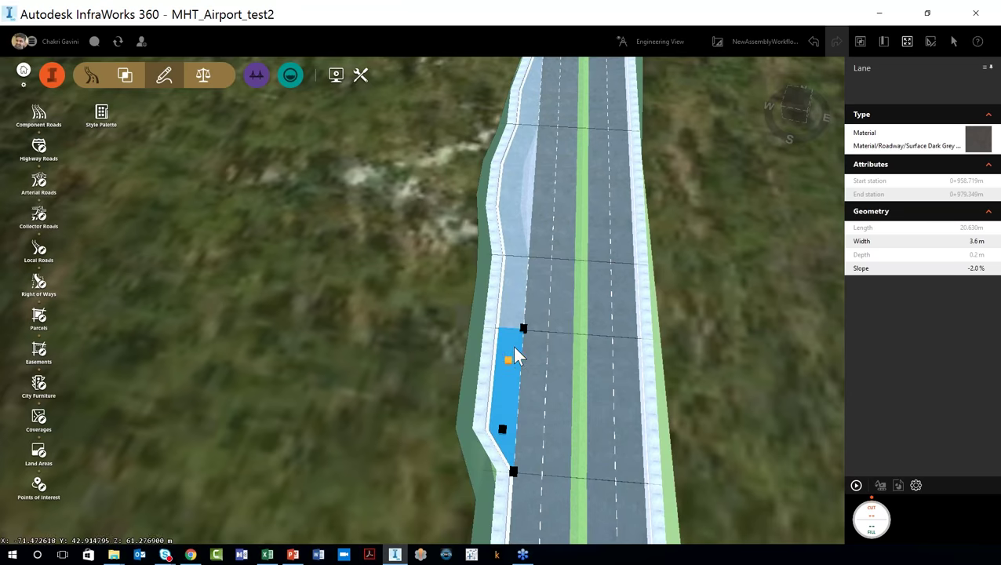
# - Toggle the inserted lane's Transition Out and try editing its end station
pyautogui.rightClick(509, 350)
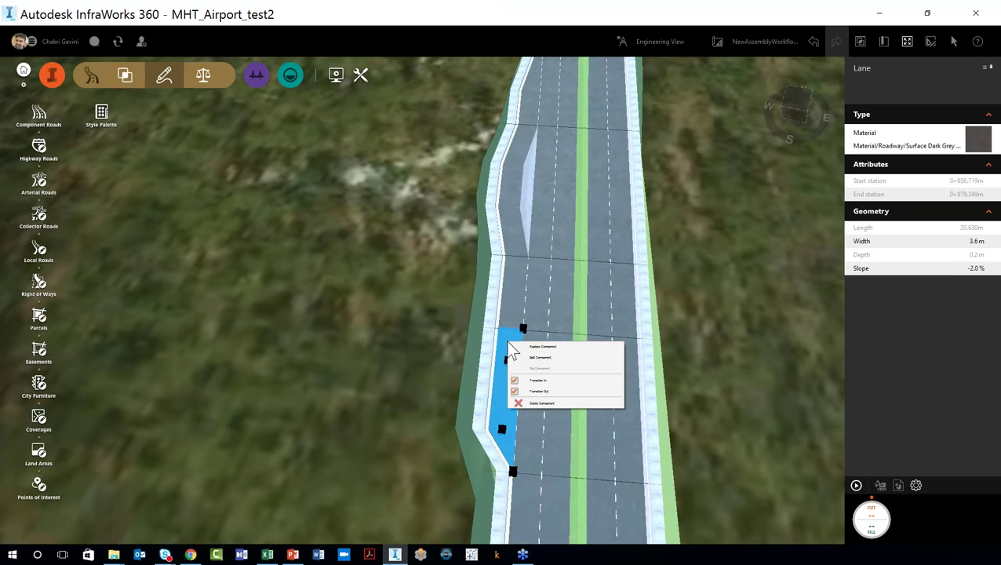
pyautogui.click(541, 392)
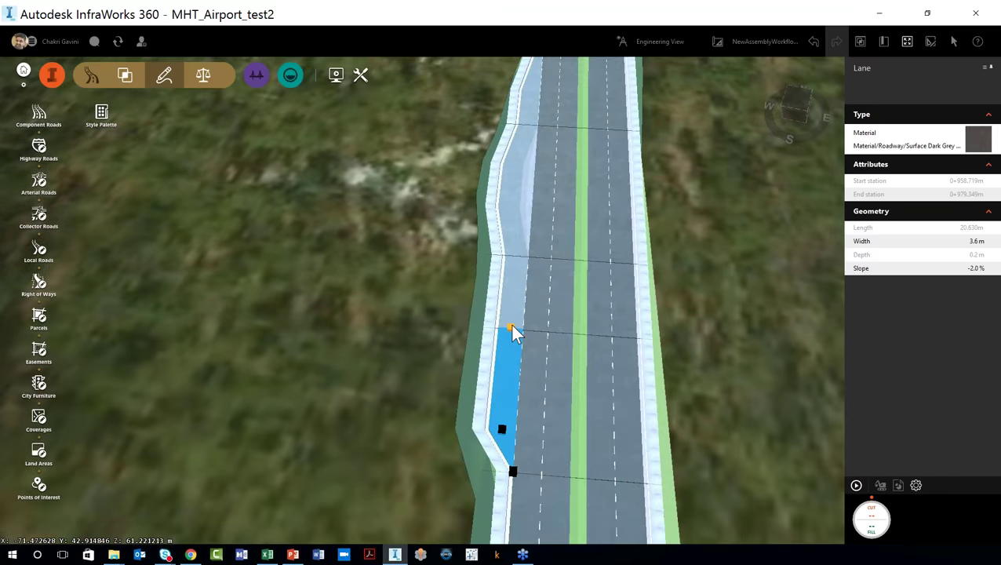
pyautogui.click(511, 328)
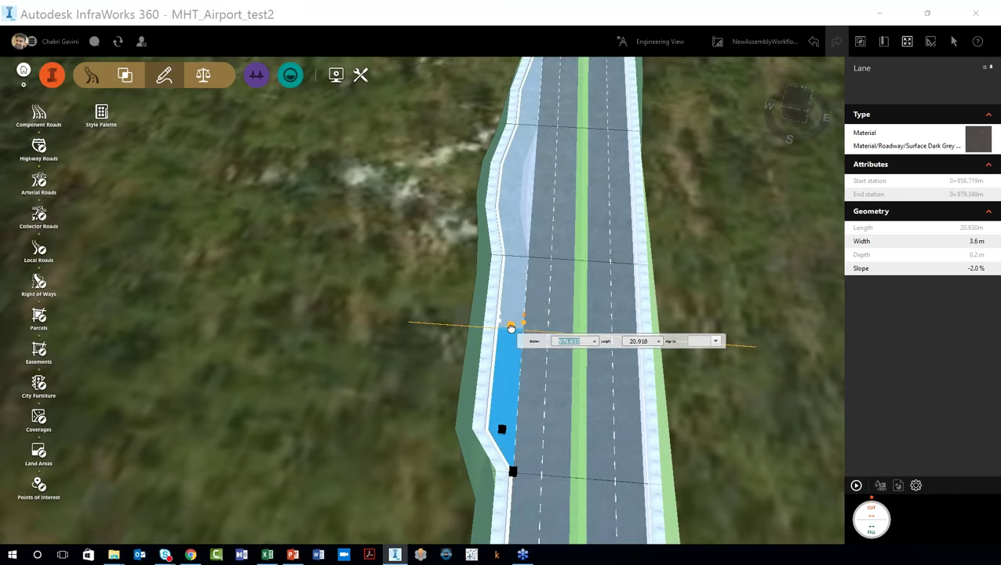
pyautogui.click(510, 329)
pyautogui.scroll(5, 514, 333)
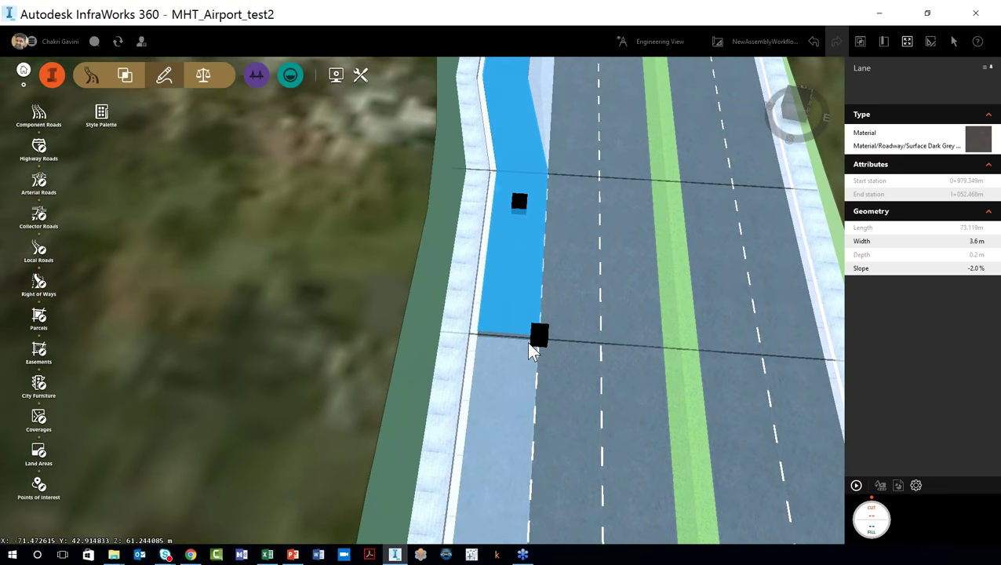
pyautogui.click(509, 333)
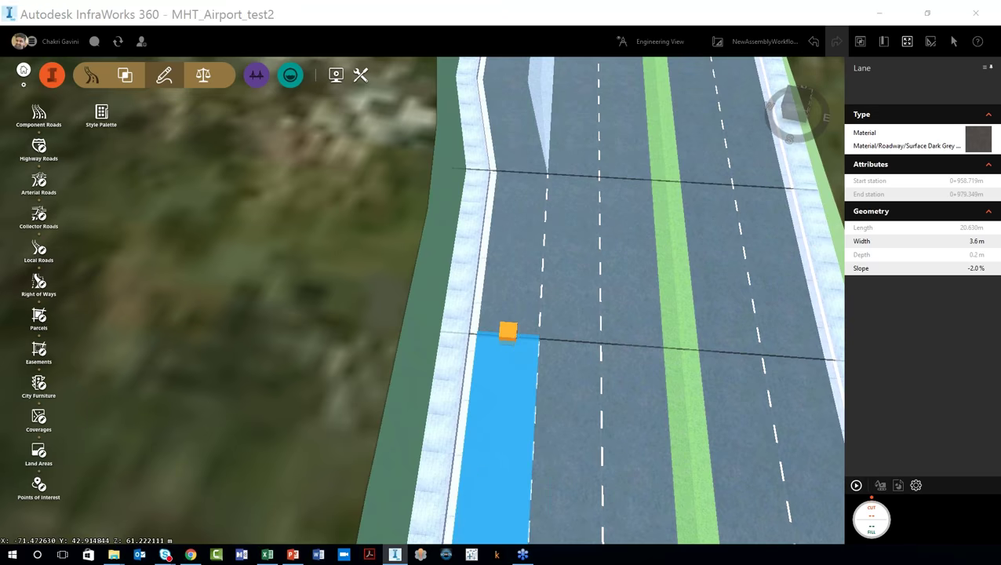
pyautogui.click(508, 333)
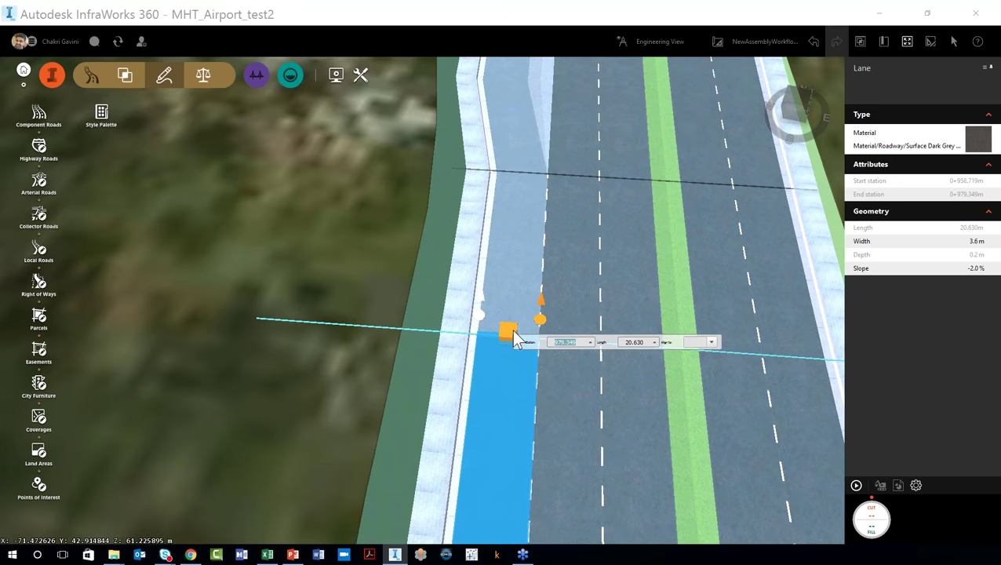
# - Drag the lane's end grip up the freeway and zoom out to review it
pyautogui.moveTo(512, 330); pyautogui.dragTo(600, 126)
pyautogui.moveTo(587, 180); pyautogui.dragTo(587, 180)
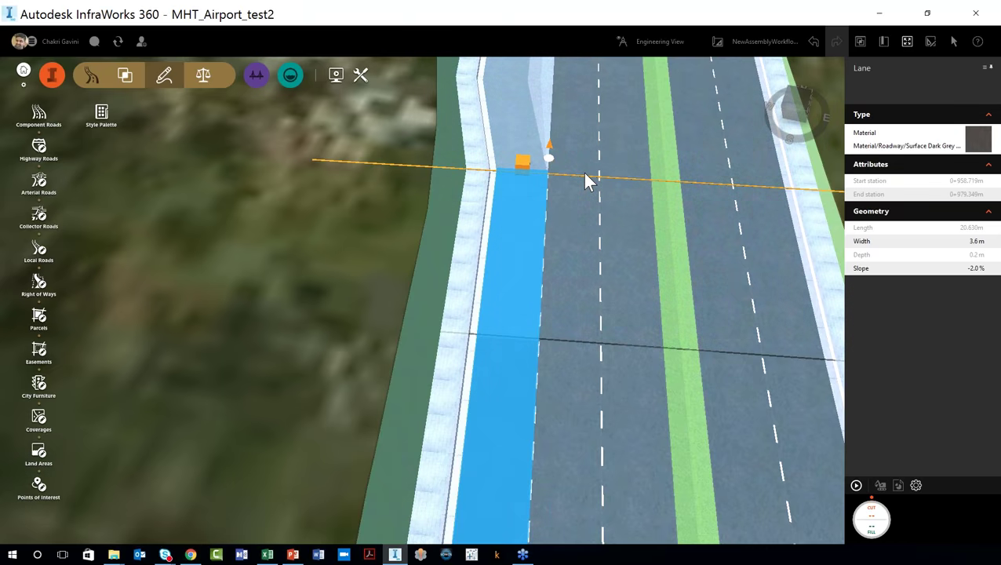
pyautogui.scroll(-5, 549, 259)
pyautogui.click(533, 388)
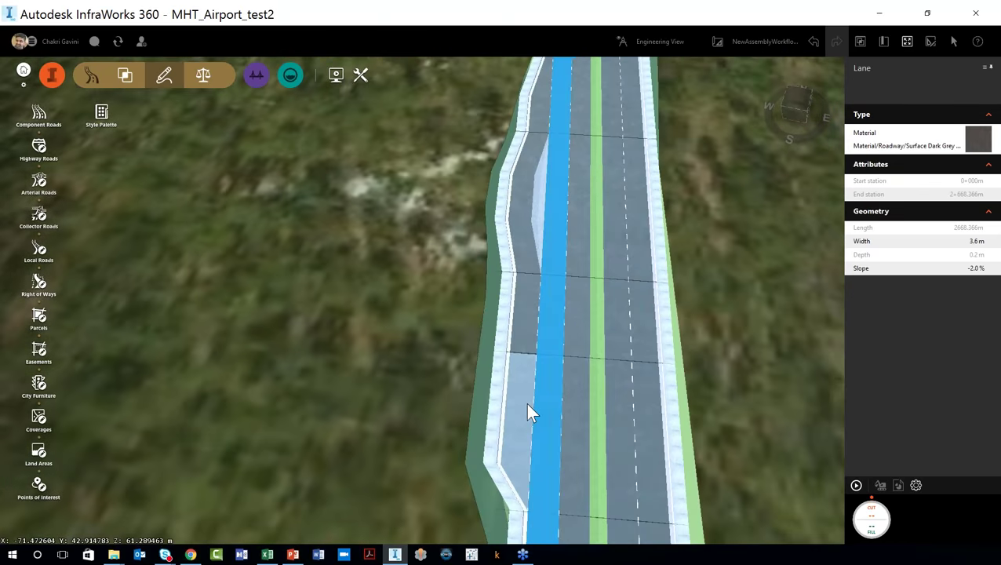
pyautogui.scroll(-3, 525, 404)
# - Drag the 20.63 m lane's top end up the road and confirm the new length
pyautogui.click(516, 403)
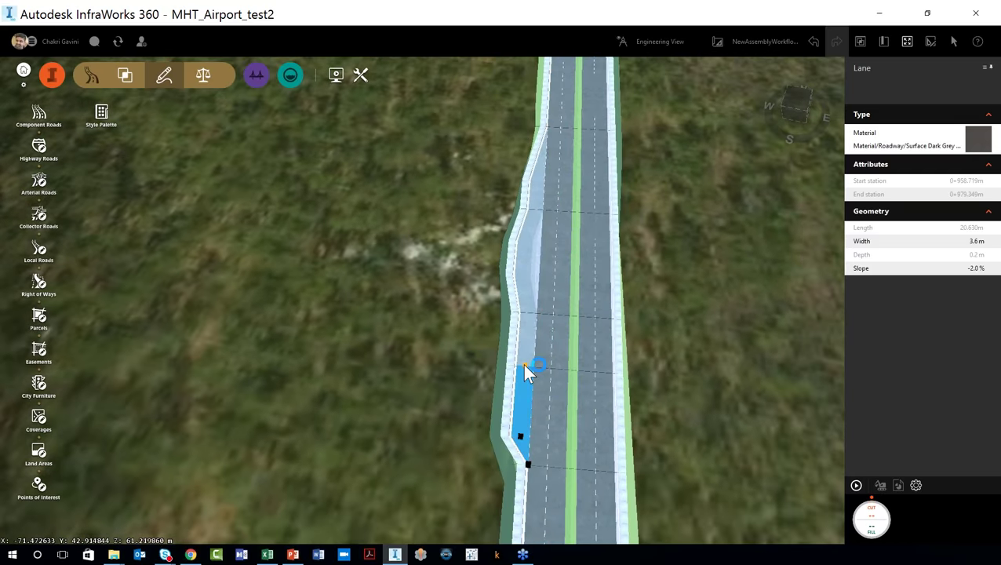
pyautogui.moveTo(523, 364); pyautogui.dragTo(555, 390)
pyautogui.moveTo(576, 376); pyautogui.dragTo(656, 169)
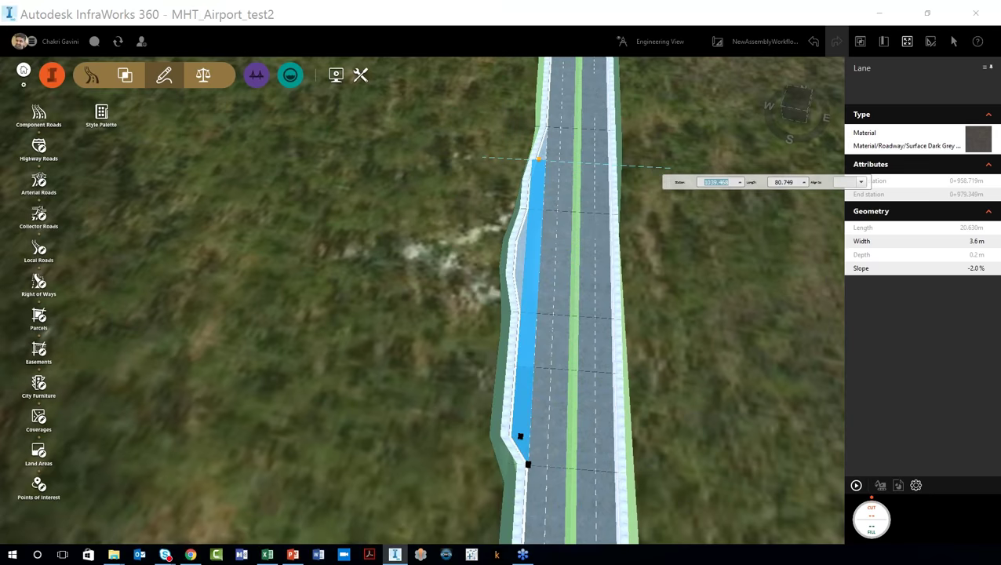
pyautogui.press('Return')
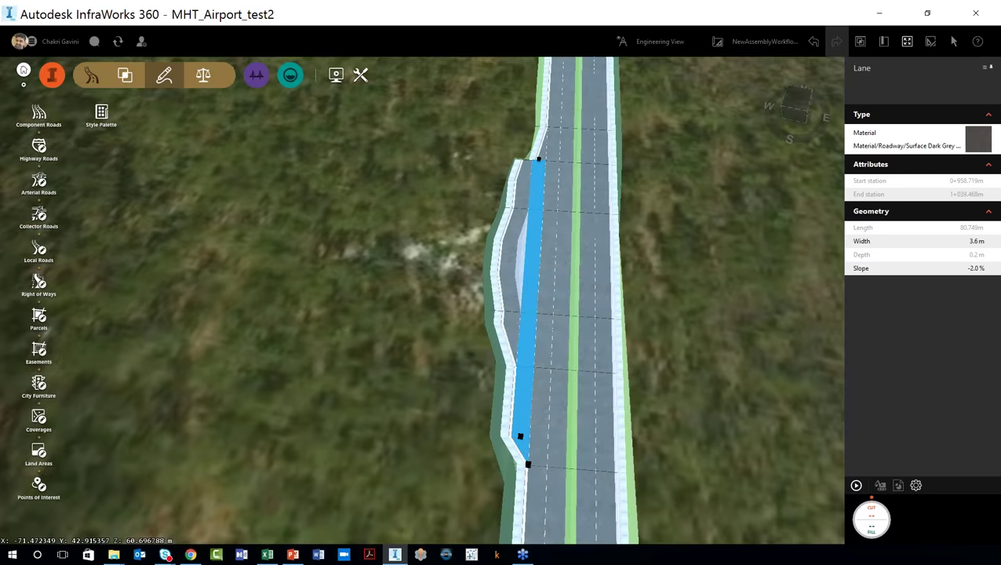
# - Reselect the lane and stretch its end to 117.119 m, ending at station 1+075.838
pyautogui.click(659, 195)
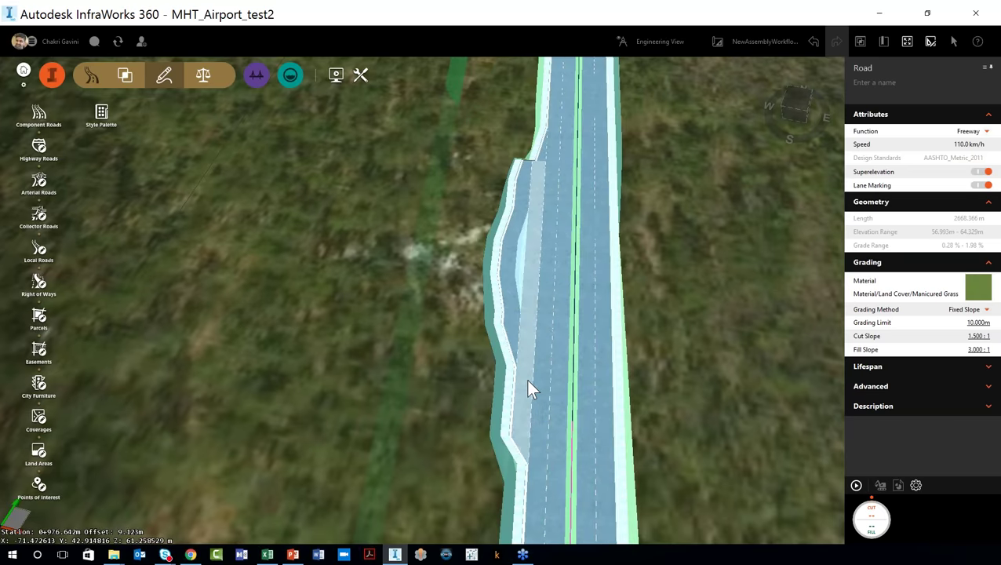
pyautogui.click(536, 264)
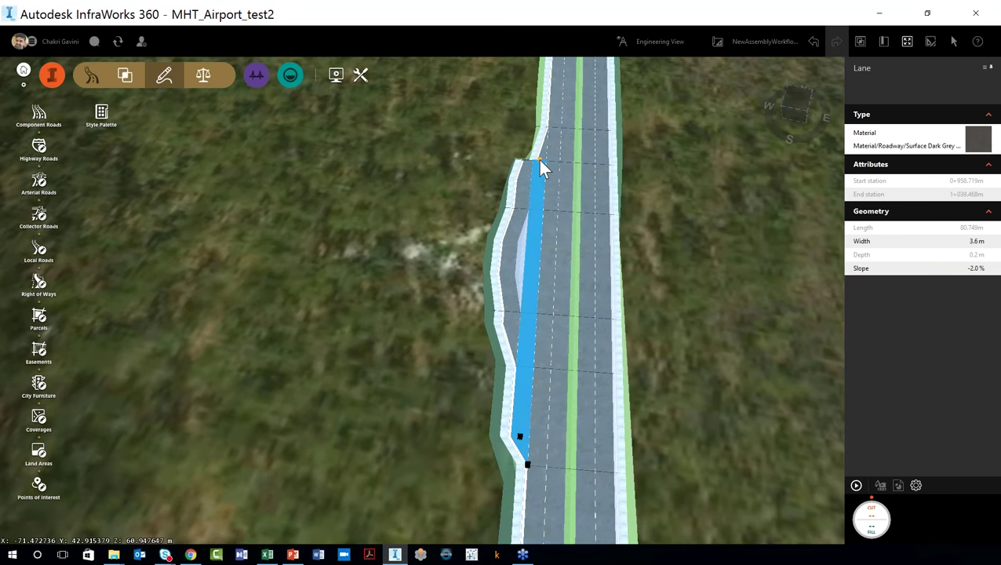
pyautogui.click(538, 160)
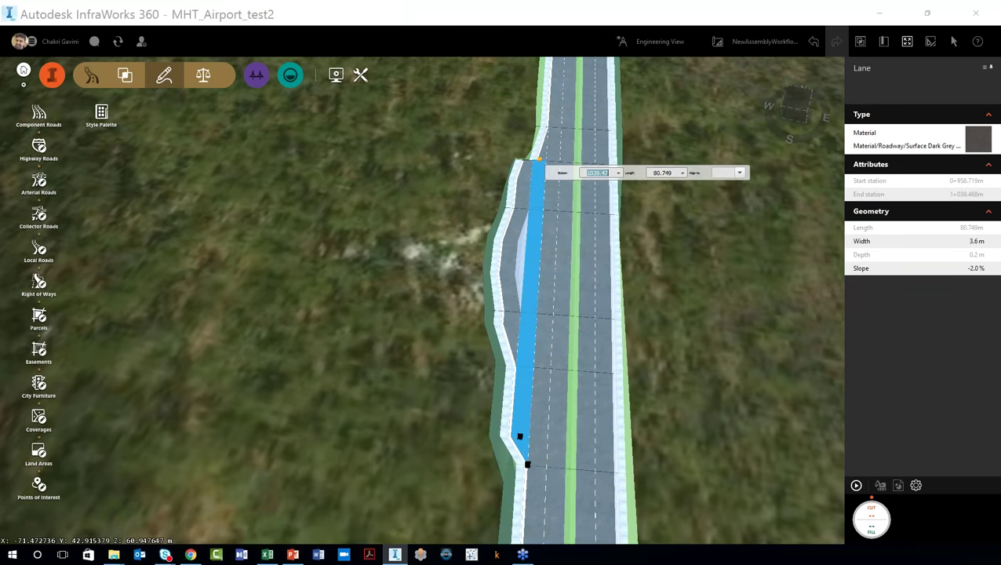
pyautogui.moveTo(538, 158); pyautogui.dragTo(545, 73)
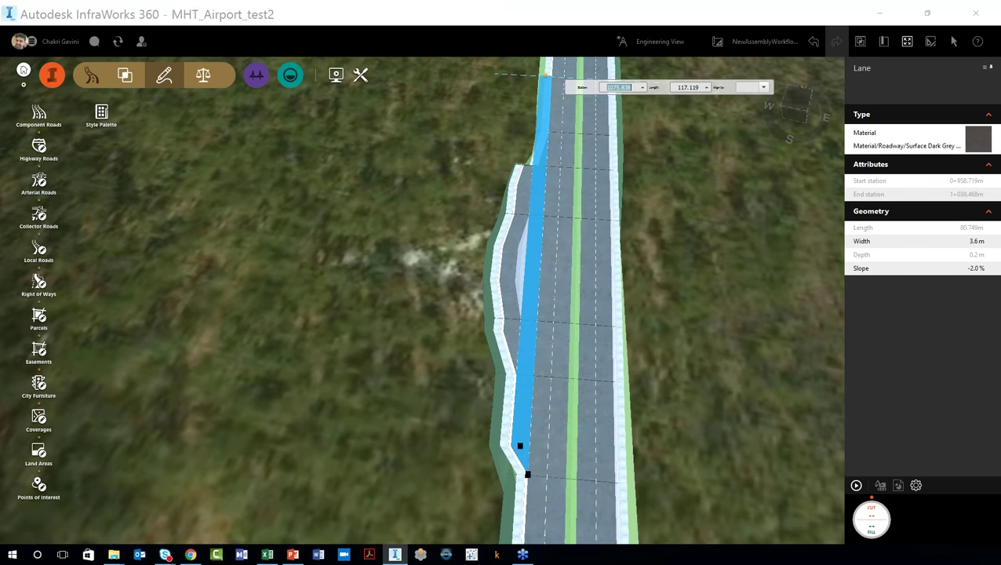
pyautogui.press('Return')
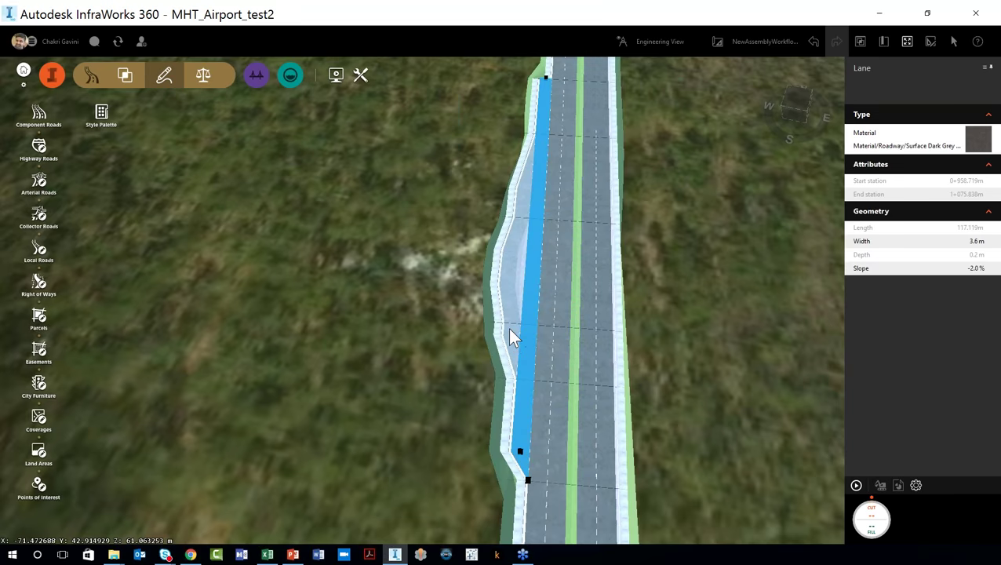
pyautogui.click(813, 43)
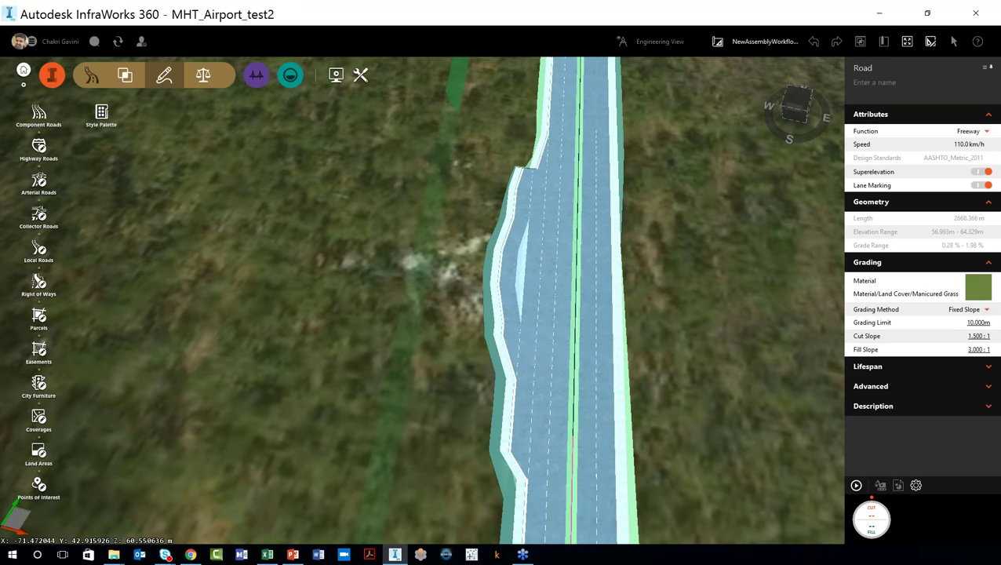
pyautogui.click(764, 41)
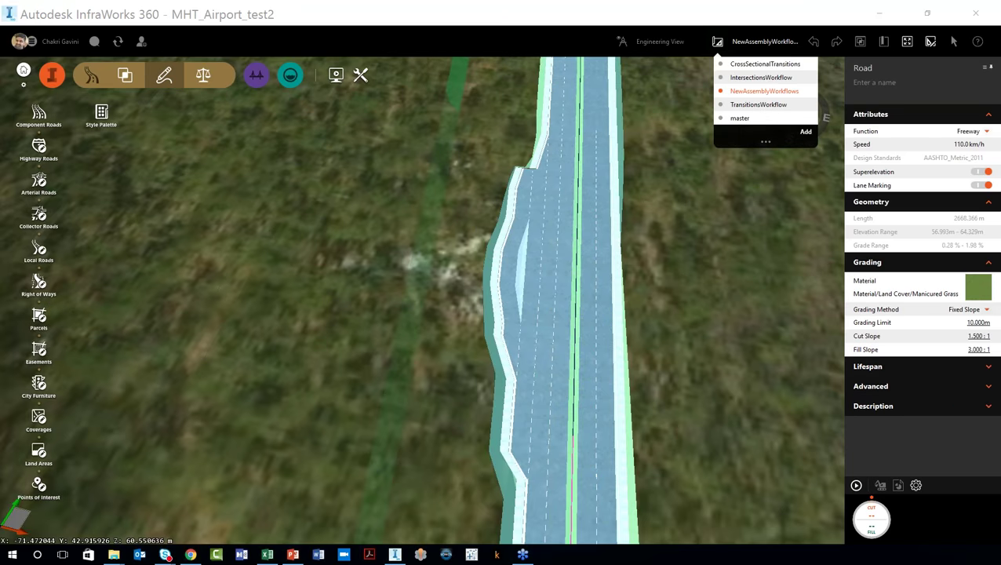
pyautogui.click(764, 64)
pyautogui.click(767, 66)
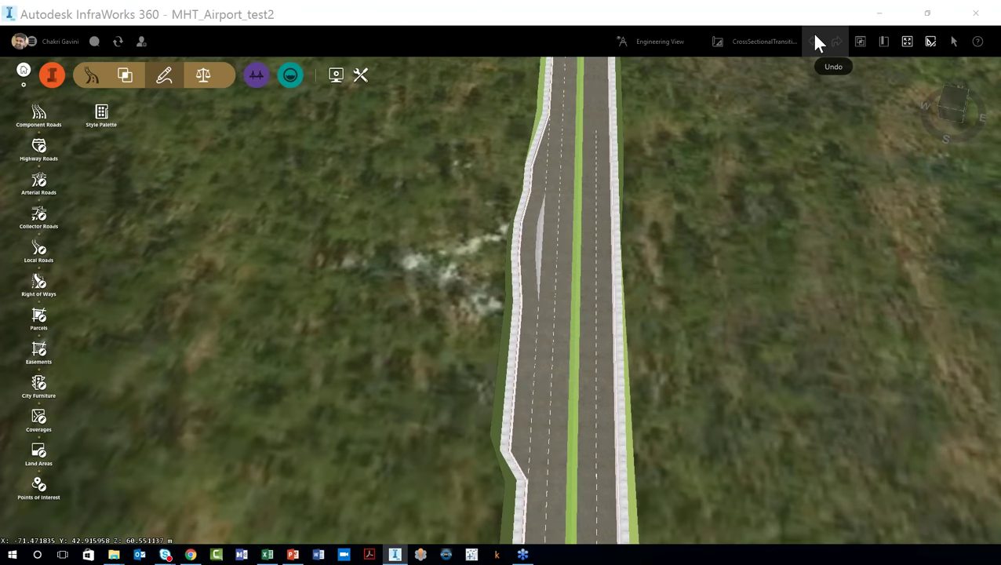
pyautogui.click(883, 44)
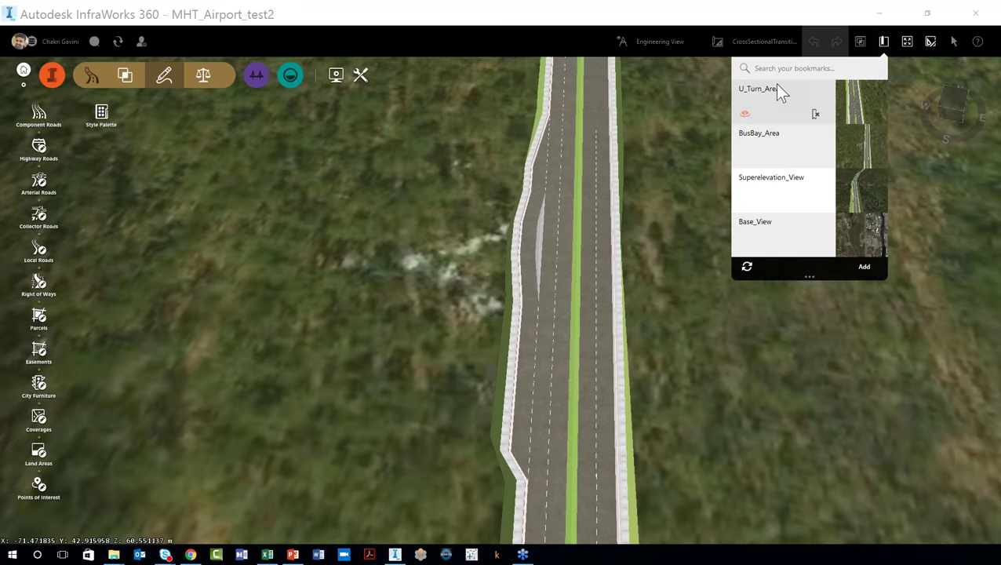
pyautogui.moveTo(774, 84)
pyautogui.click(775, 86)
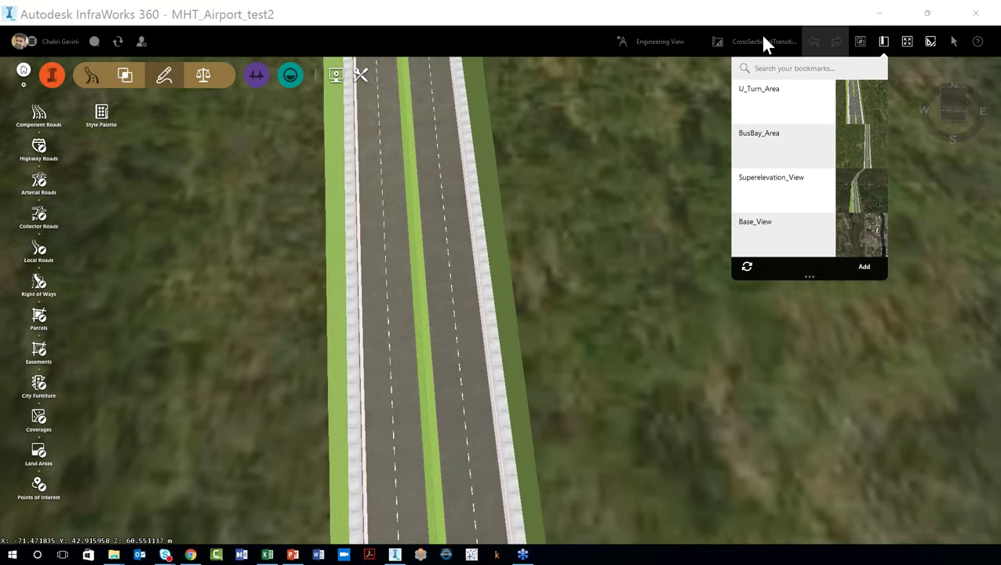
pyautogui.click(588, 251)
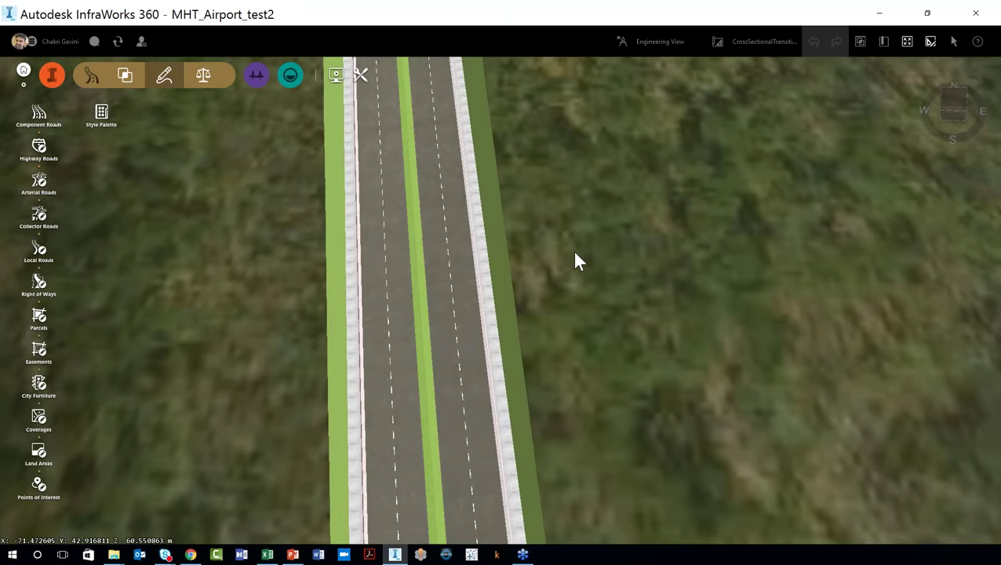
pyautogui.moveTo(575, 261); pyautogui.dragTo(567, 288, button='middle')
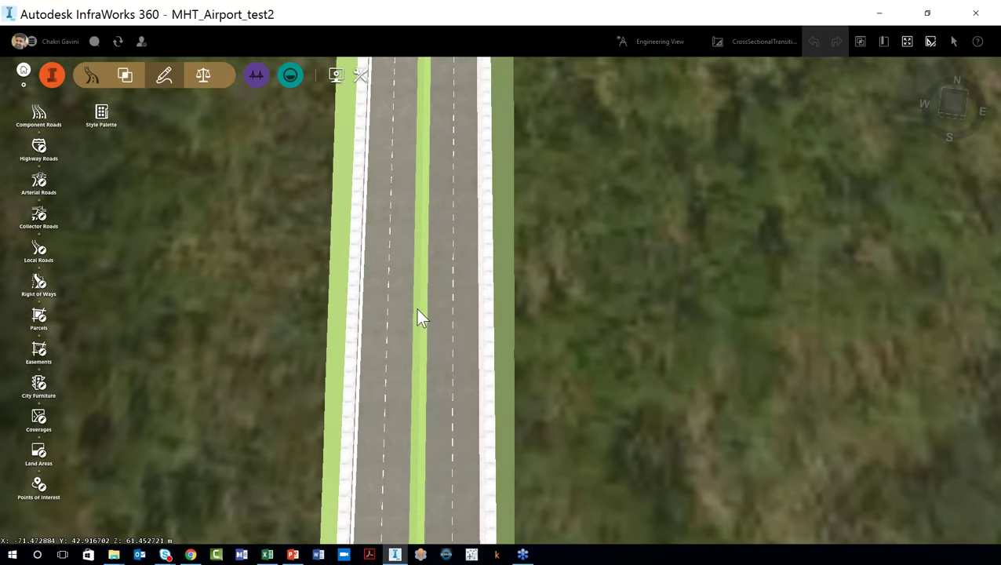
pyautogui.click(417, 310)
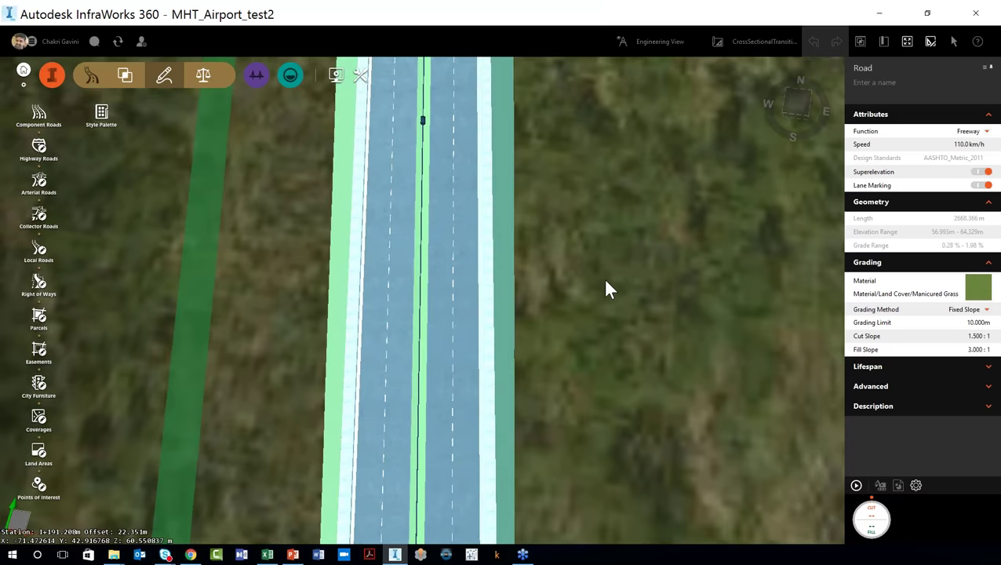
pyautogui.scroll(-2, 584, 283)
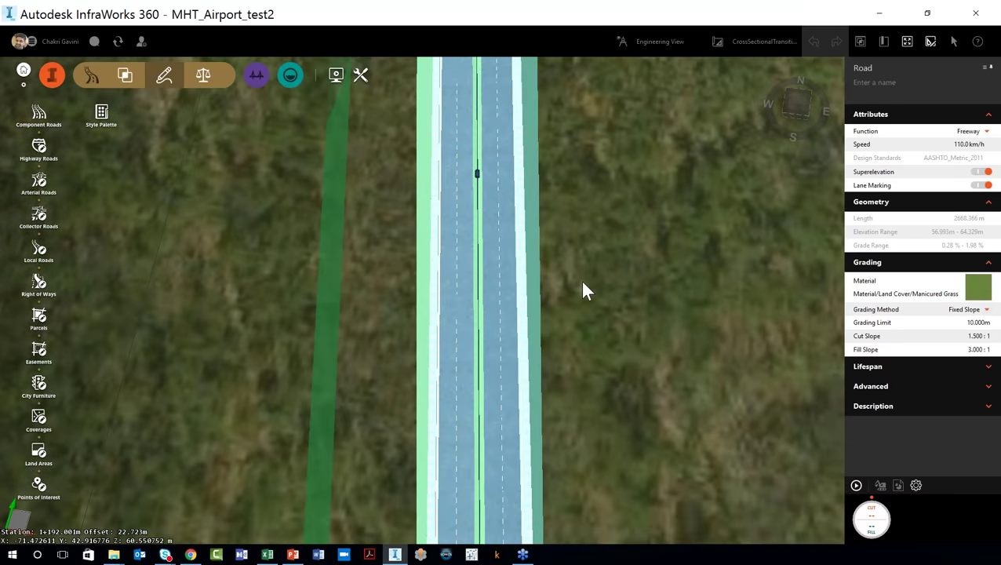
pyautogui.scroll(-2, 570, 274)
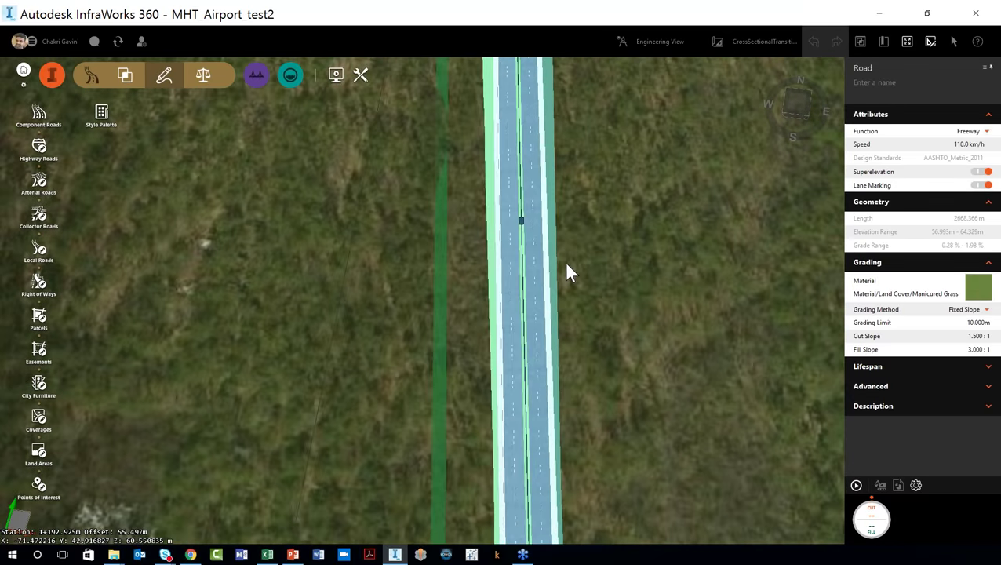
pyautogui.scroll(-2, 568, 272)
pyautogui.moveTo(597, 294); pyautogui.dragTo(477, 306)
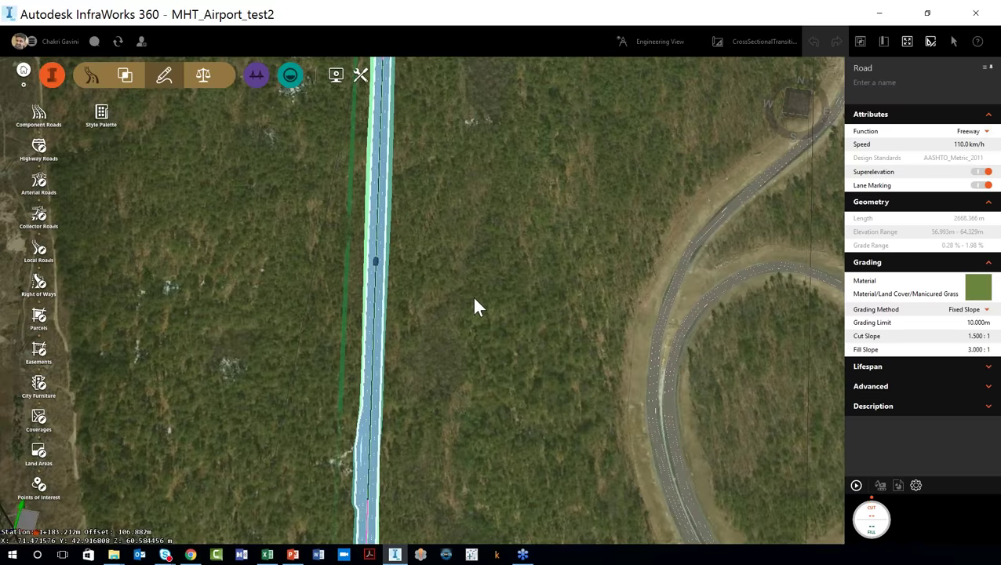
pyautogui.scroll(-1, 474, 306)
pyautogui.scroll(2, 473, 306)
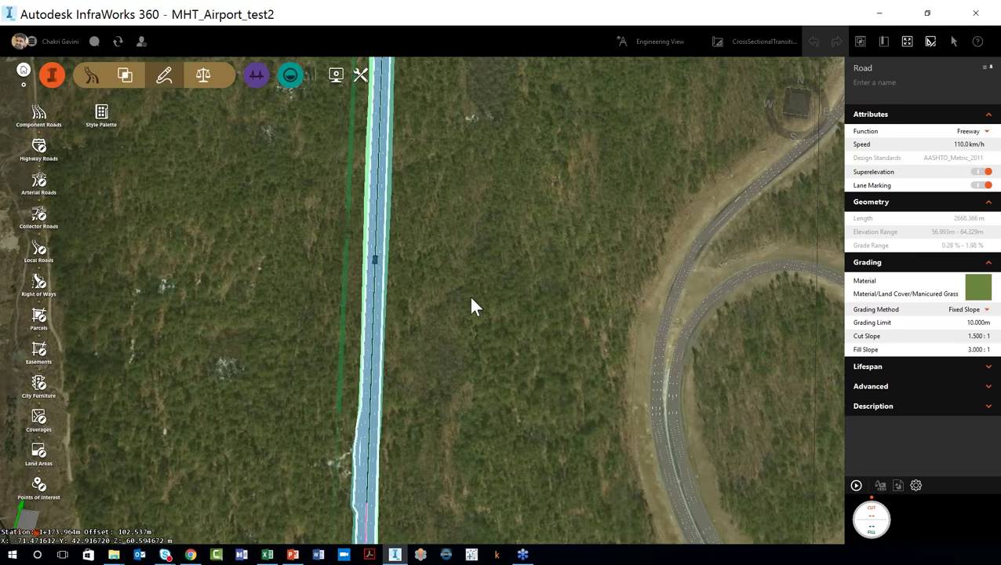
pyautogui.press('Escape')
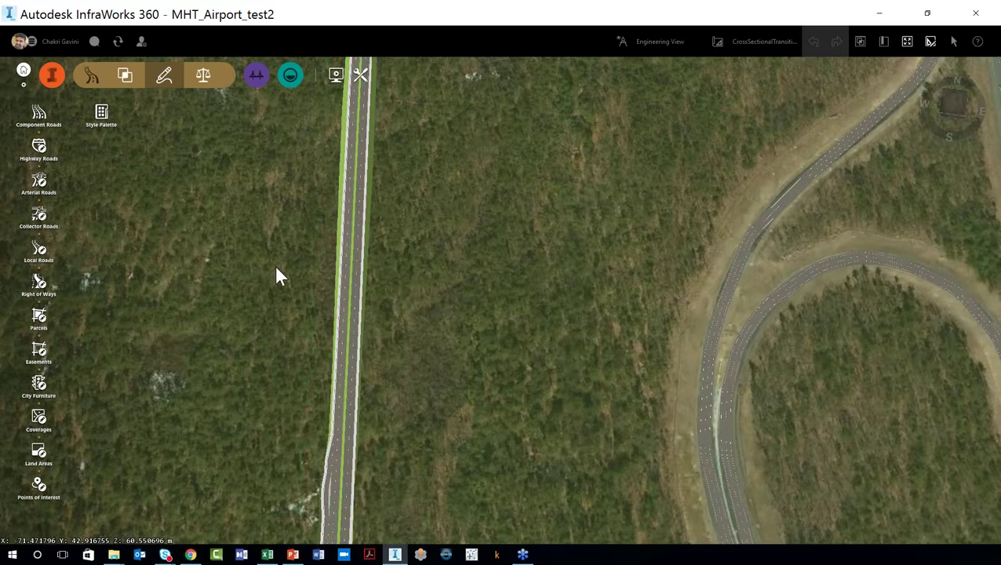
pyautogui.click(38, 116)
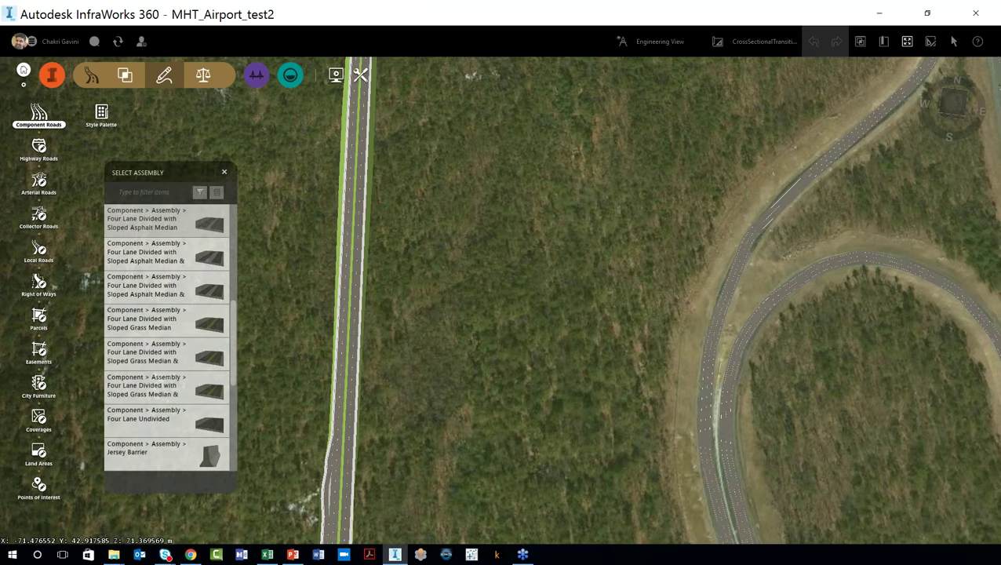
# - Filter the assembly list for 'my assem' to show the custom MyAssembly
pyautogui.click(127, 188)
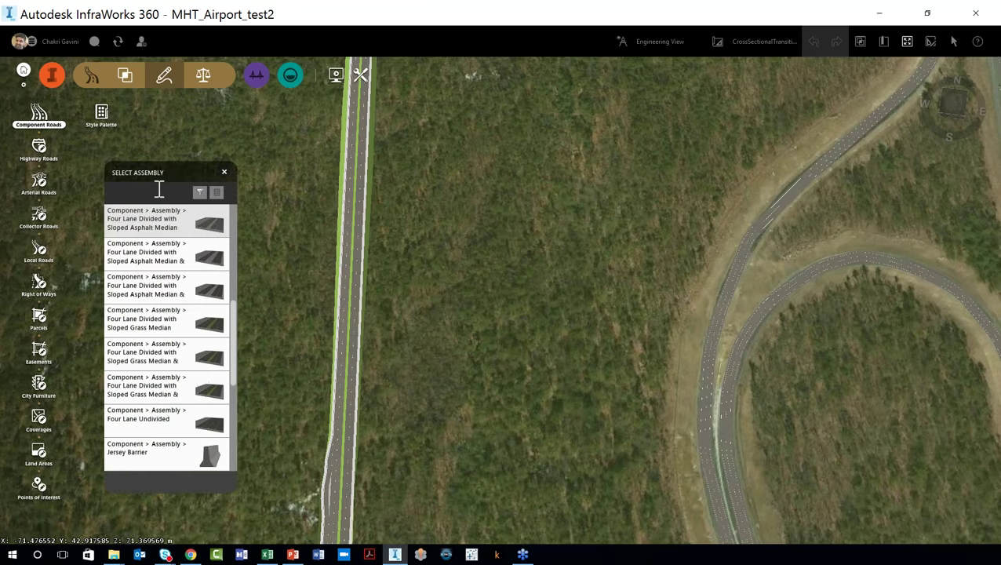
pyautogui.write('my assem')
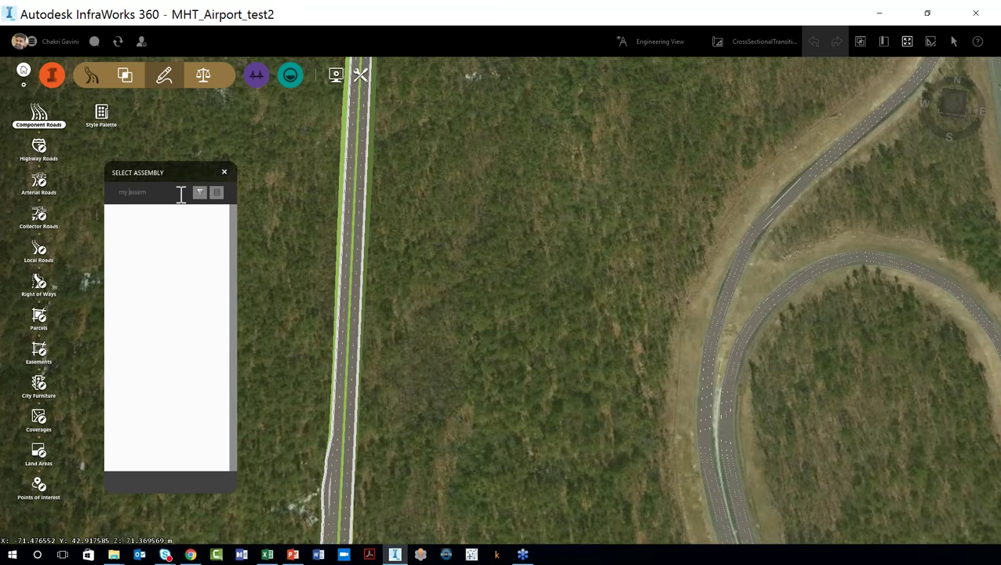
pyautogui.press('BackSpace')
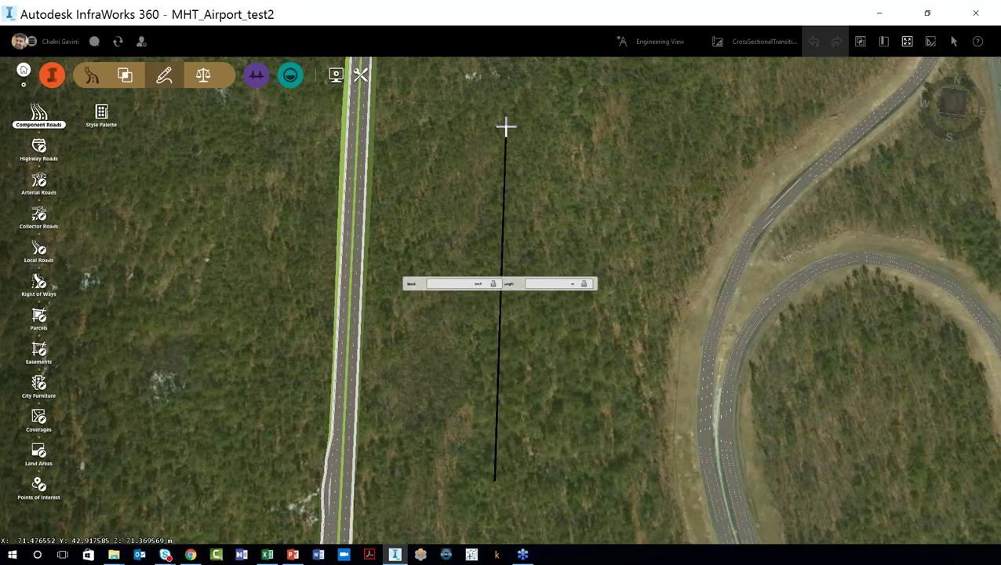
# - Draw the new MyAssembly road east of the freeway, finishing at its northern end
pyautogui.doubleClick(505, 125)
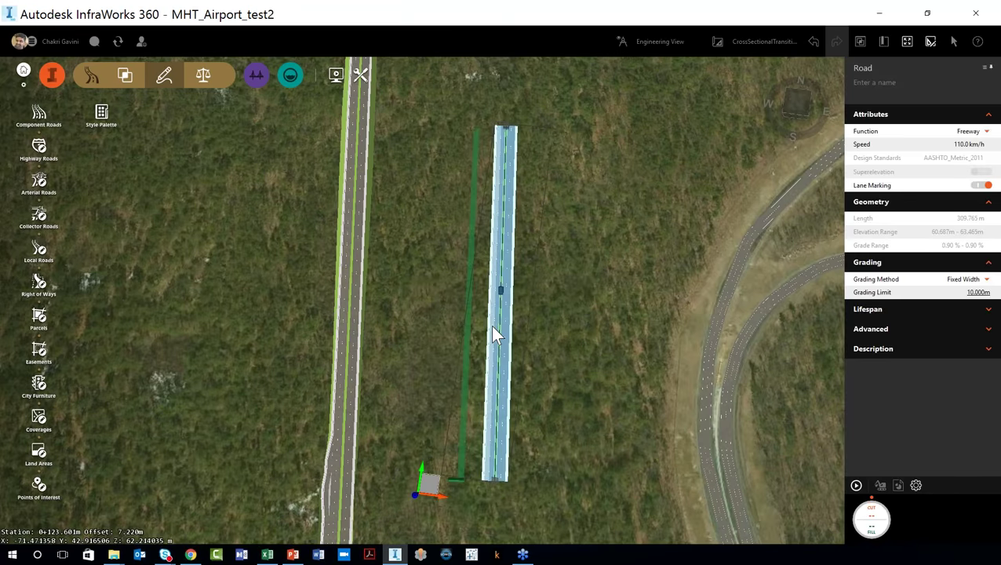
pyautogui.scroll(5, 494, 333)
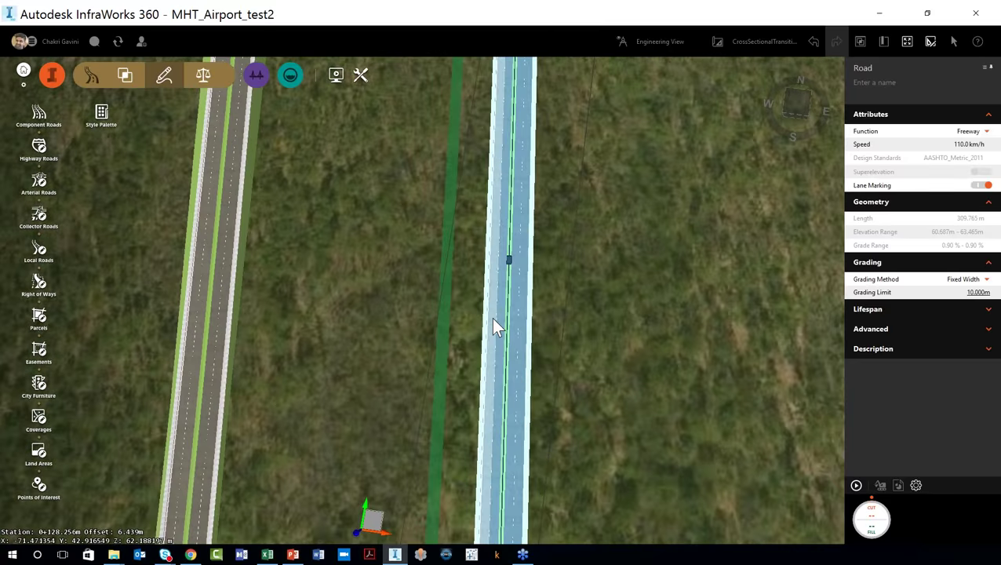
pyautogui.scroll(2, 493, 326)
pyautogui.press('Escape')
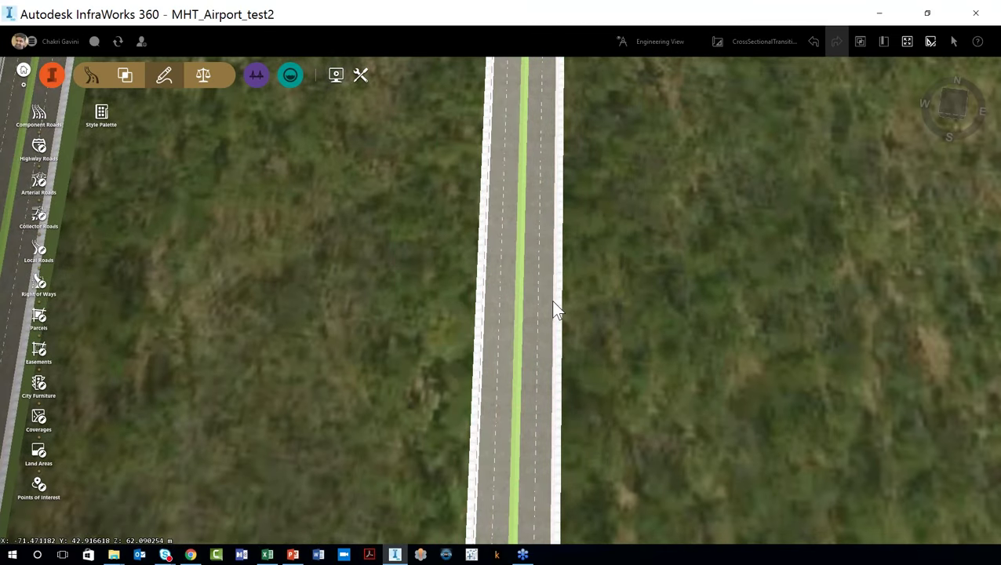
pyautogui.scroll(1, 585, 309)
pyautogui.scroll(1, 585, 314)
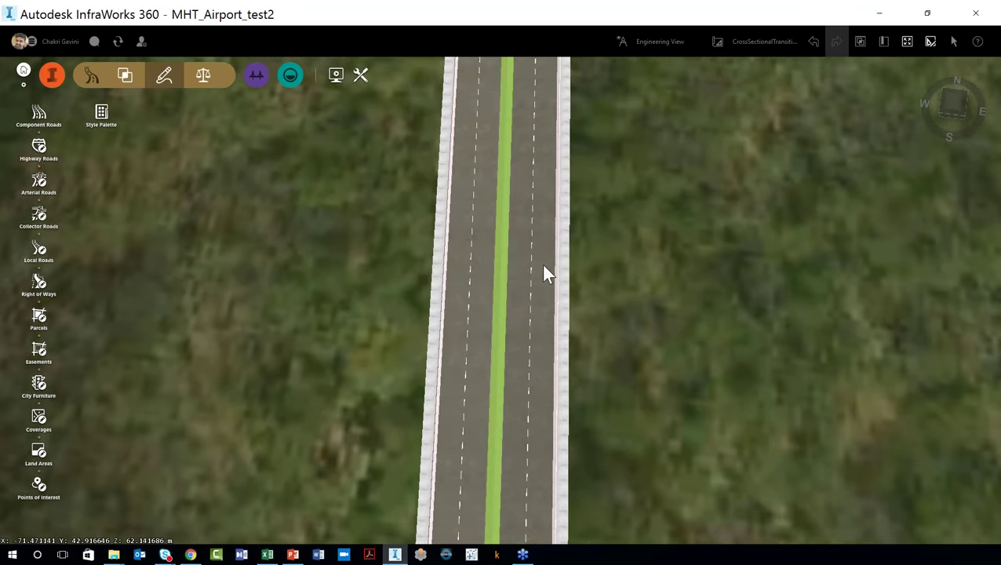
# - Close the assembly list unused, exit road drawing, and select the new road
pyautogui.click(38, 116)
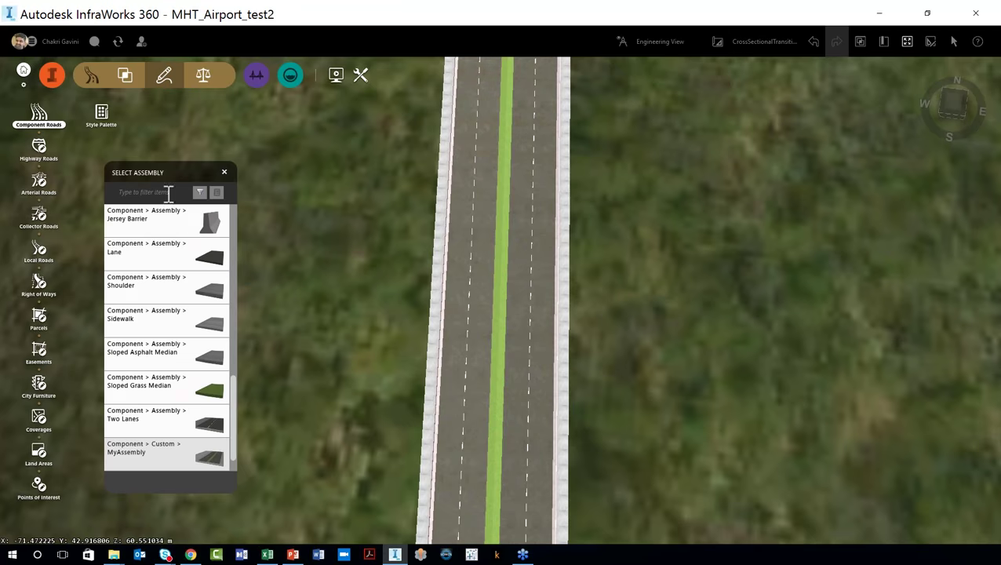
pyautogui.click(223, 174)
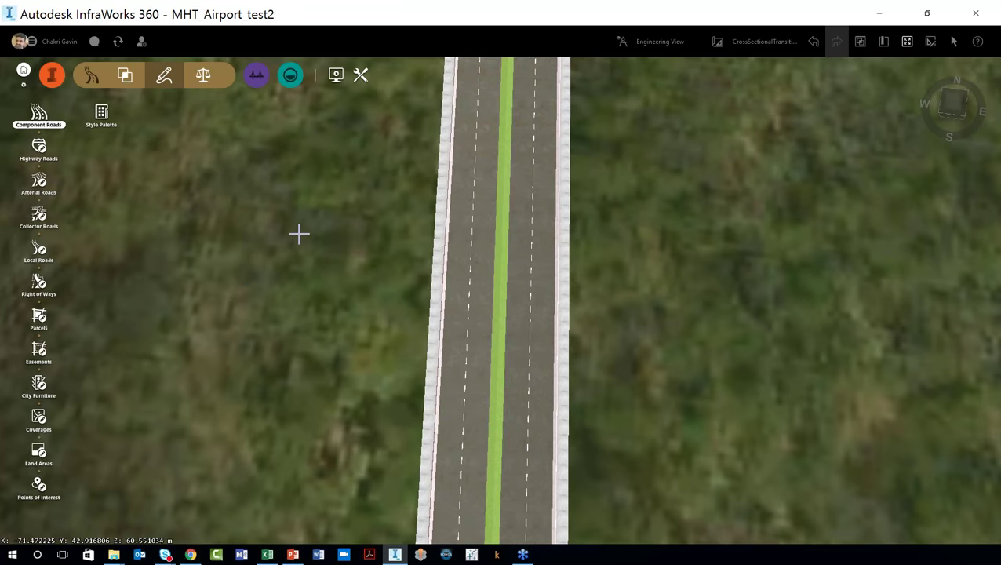
pyautogui.scroll(-1, 303, 234)
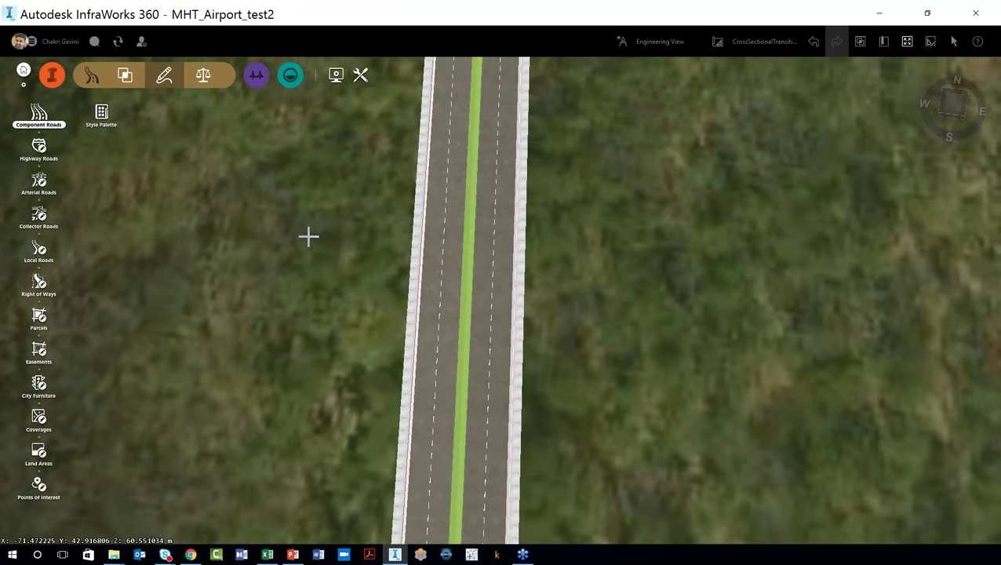
pyautogui.scroll(-2, 308, 236)
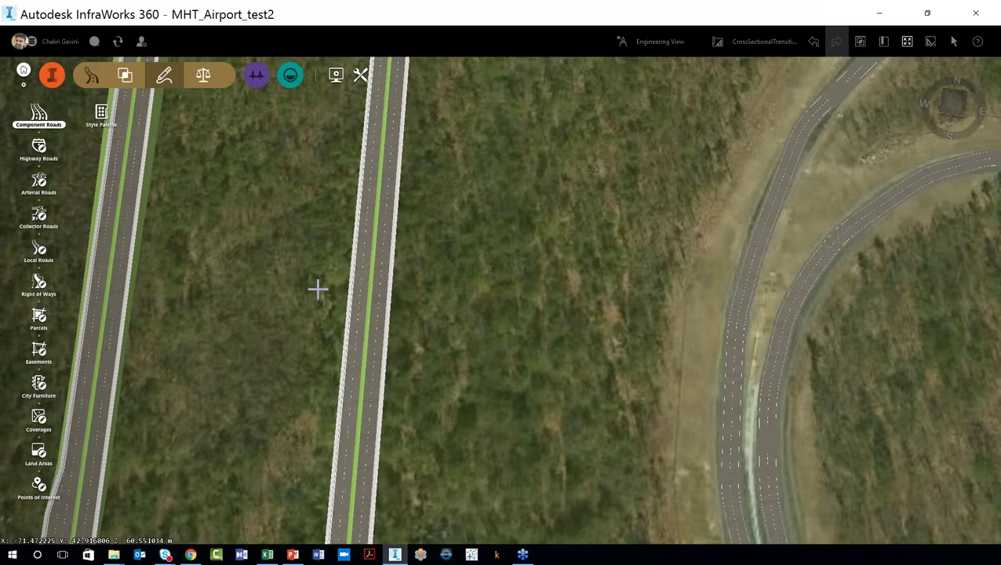
pyautogui.scroll(3, 318, 289)
pyautogui.scroll(3, 374, 379)
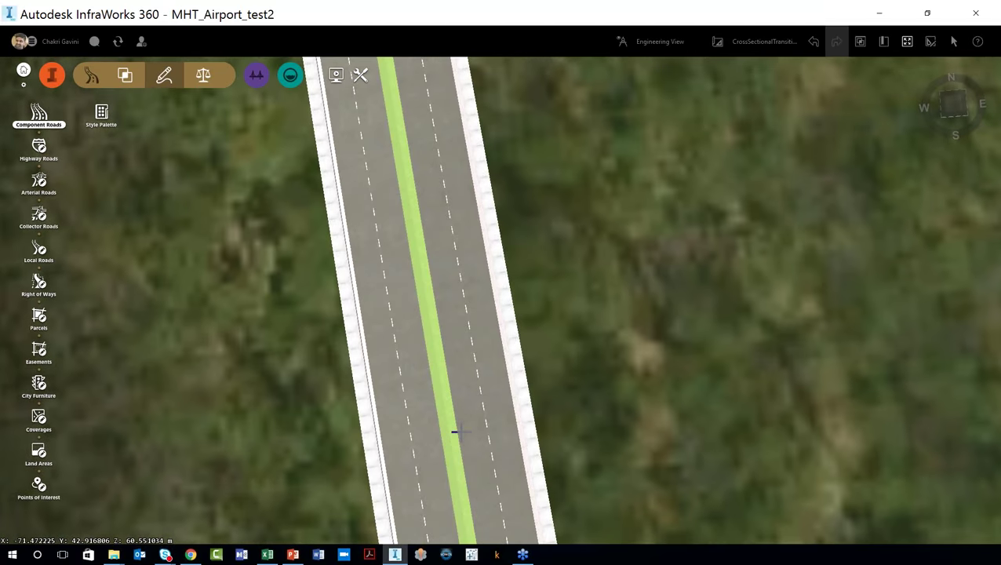
pyautogui.press('Escape')
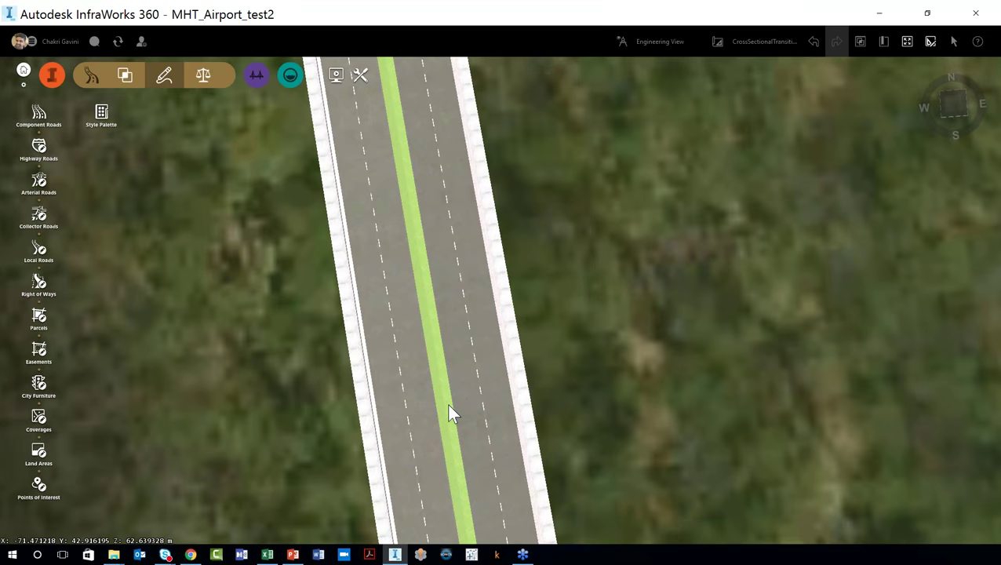
pyautogui.click(448, 411)
# - Split the new road's grass median on its lower part
pyautogui.click(448, 406)
pyautogui.rightClick(450, 406)
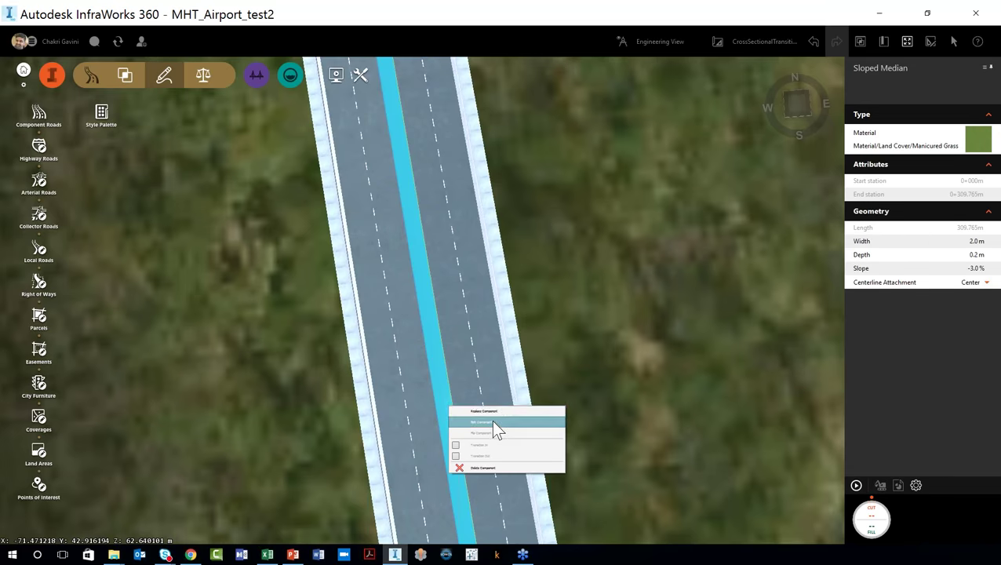
pyautogui.click(492, 422)
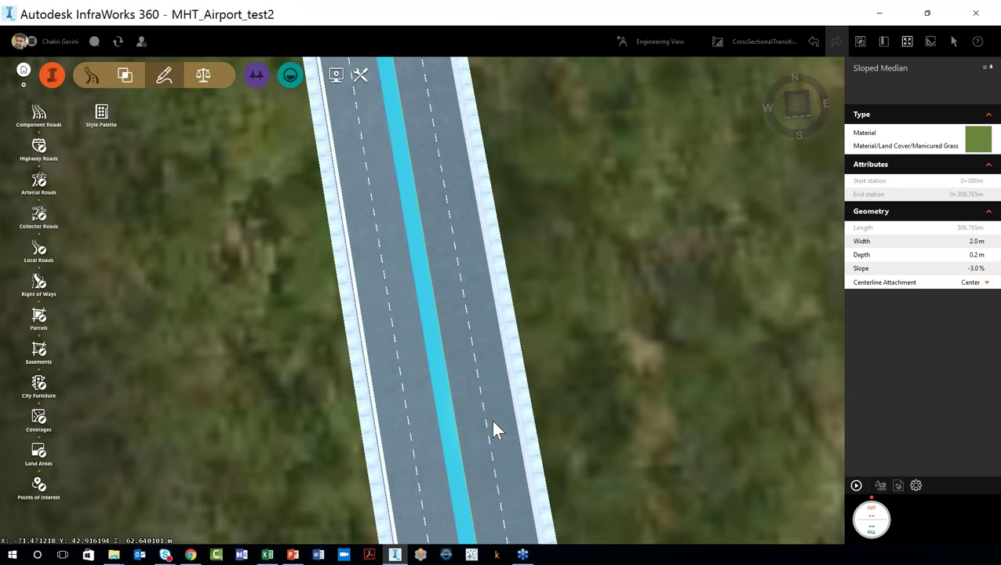
pyautogui.click(465, 496)
pyautogui.click(438, 373)
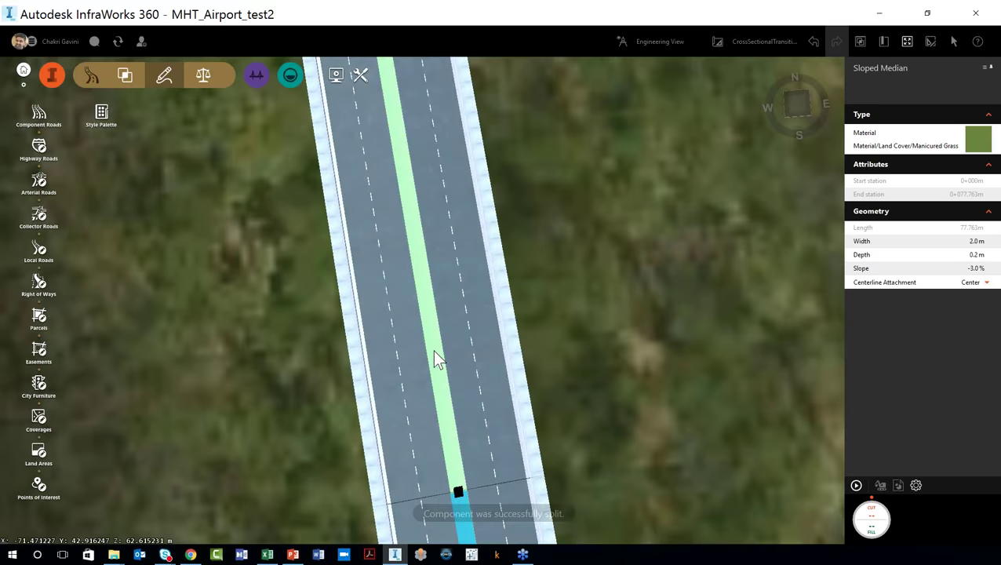
# - Split the upper median section higher up and select the 36.559 m piece between the splits
pyautogui.click(434, 350)
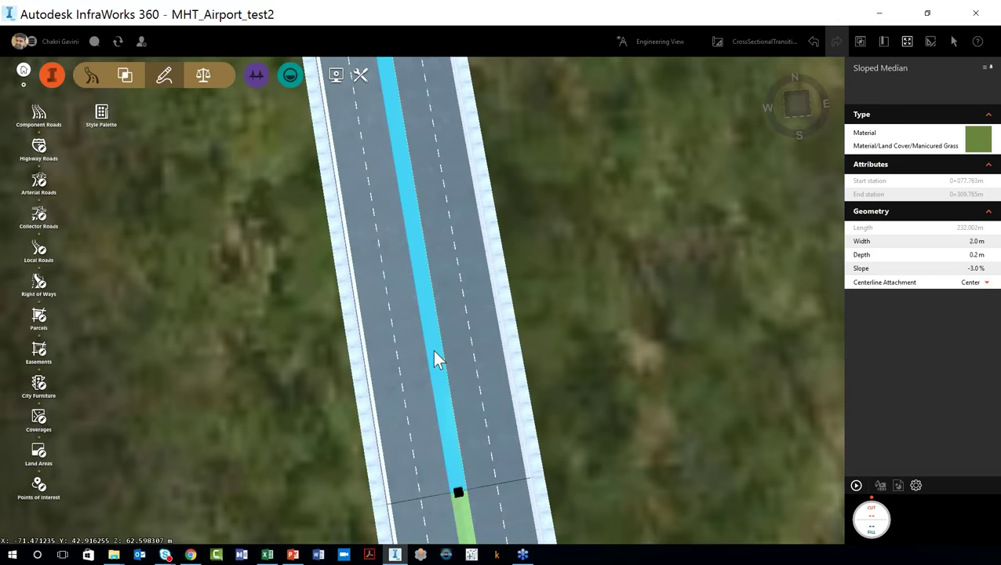
pyautogui.rightClick(433, 351)
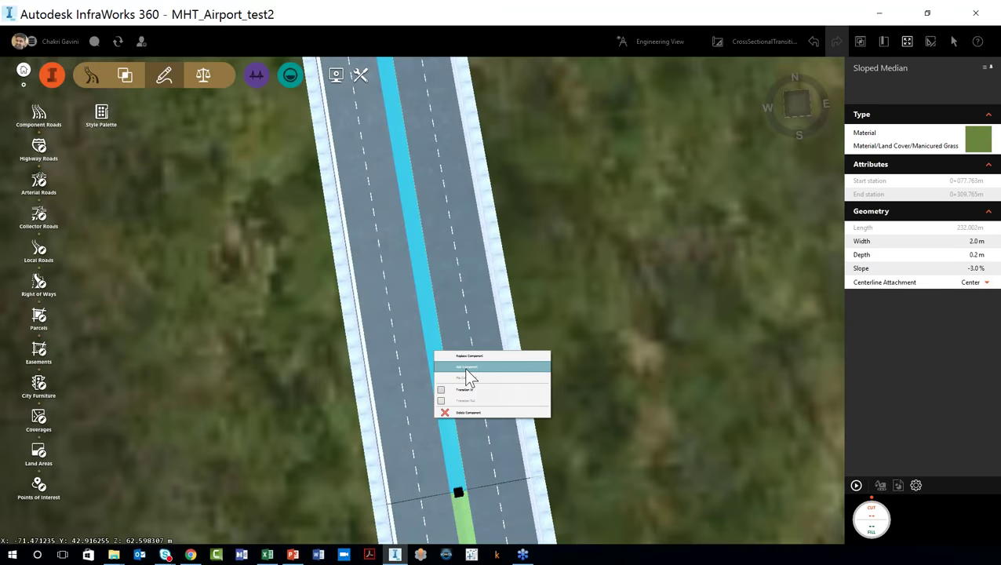
pyautogui.click(466, 367)
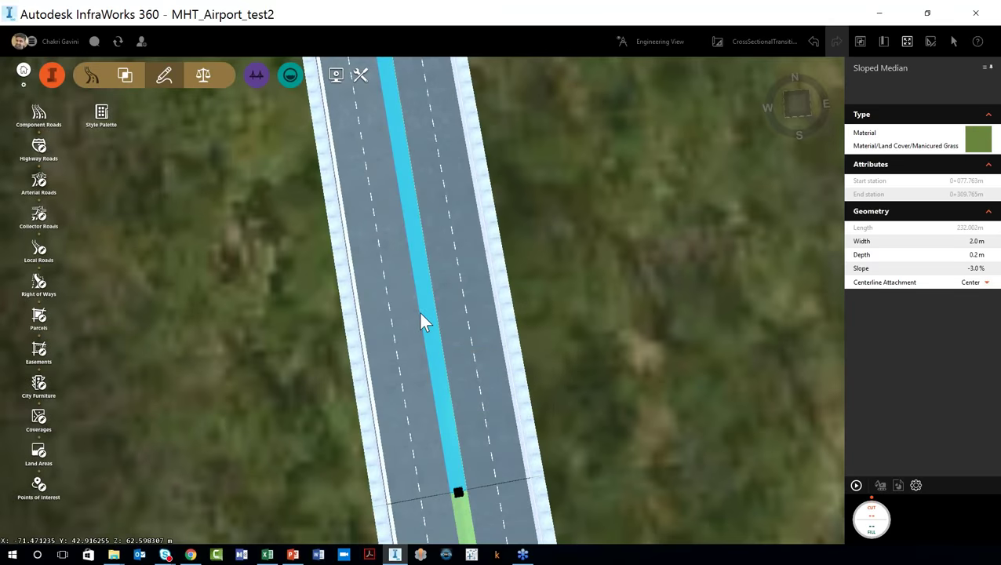
pyautogui.click(415, 207)
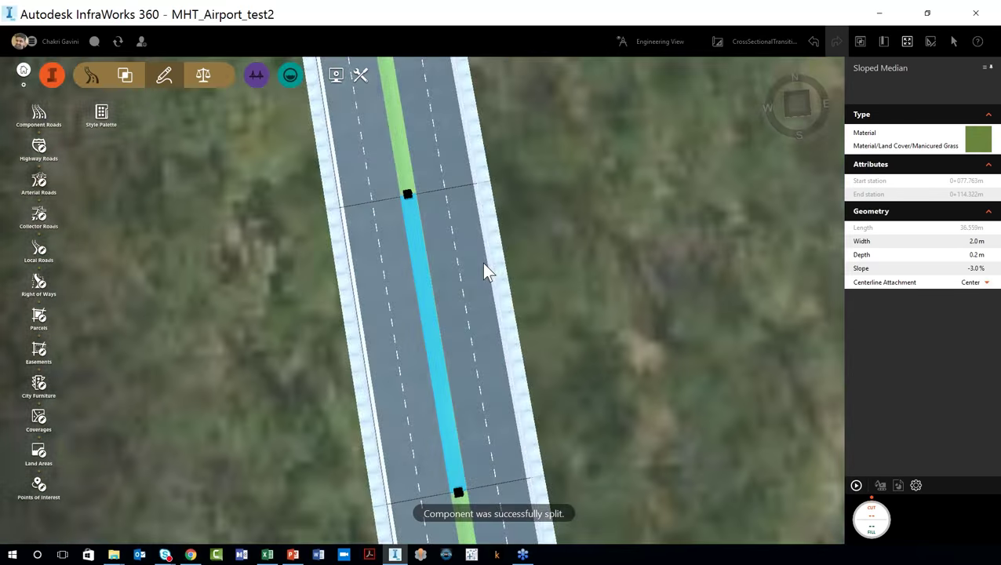
pyautogui.click(488, 272)
pyautogui.scroll(2, 439, 365)
pyautogui.click(439, 364)
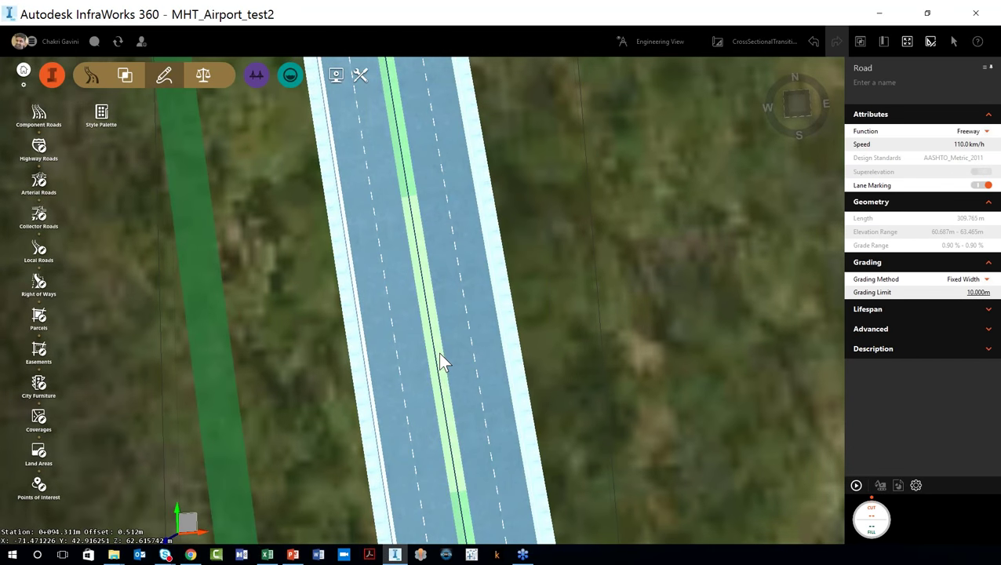
pyautogui.click(439, 354)
# - Restyle the 36.559 m median piece with the plain asphalt light grey roadway style
pyautogui.rightClick(441, 360)
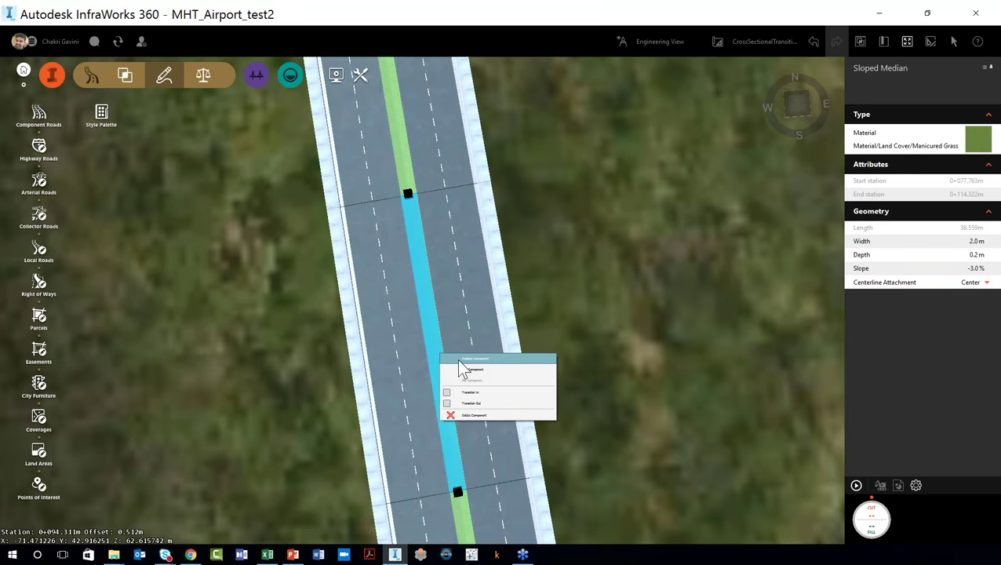
pyautogui.click(459, 359)
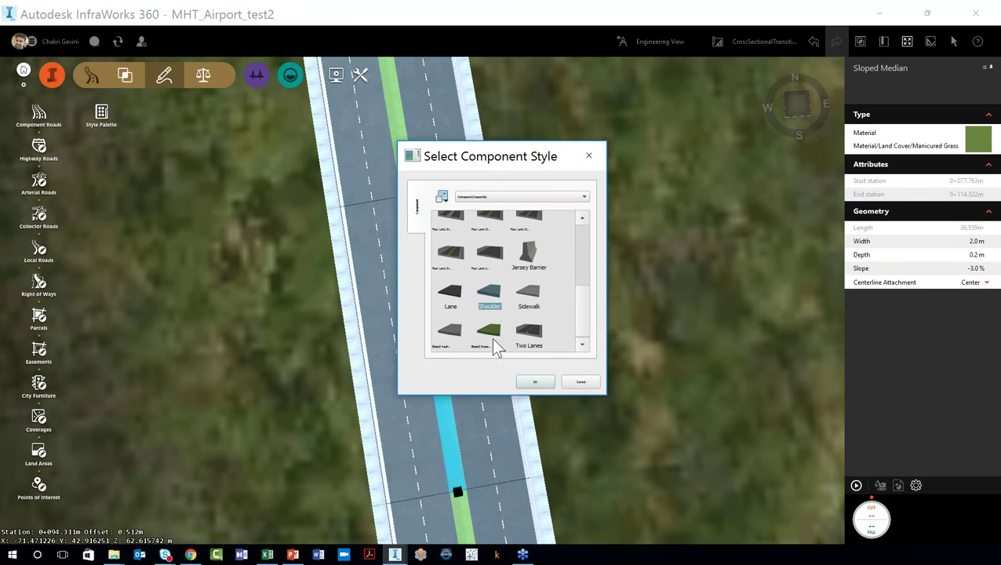
pyautogui.click(453, 338)
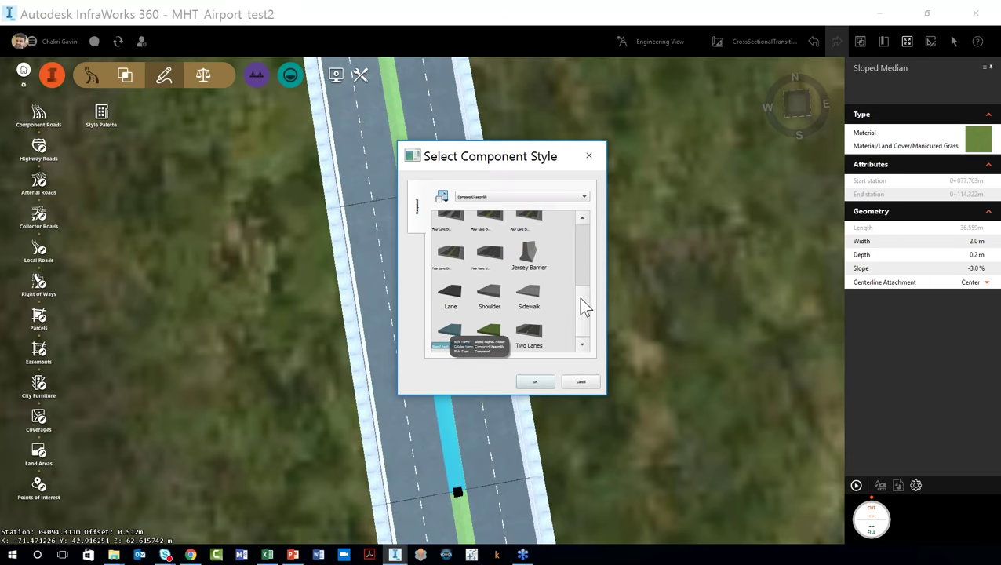
pyautogui.click(463, 331)
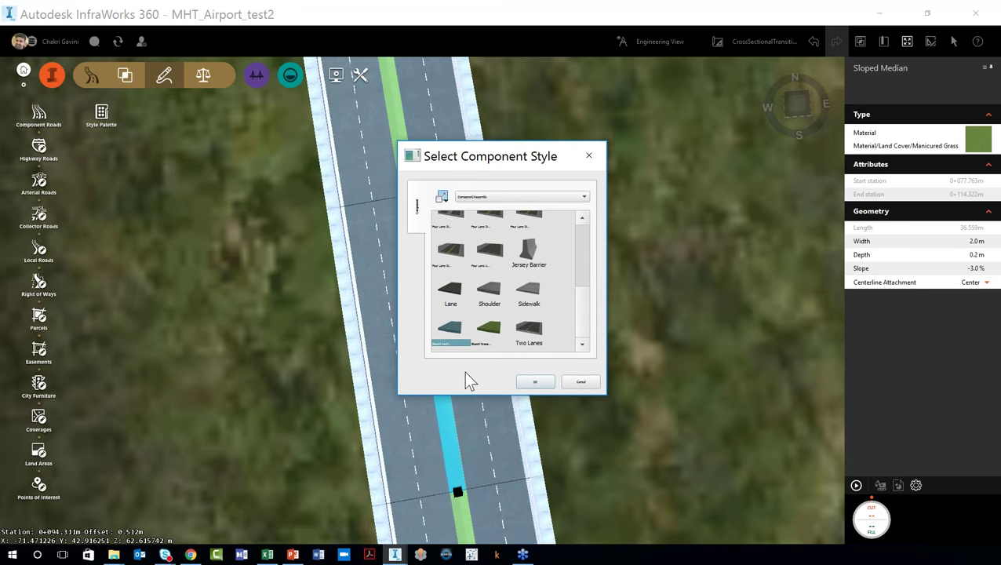
pyautogui.click(534, 382)
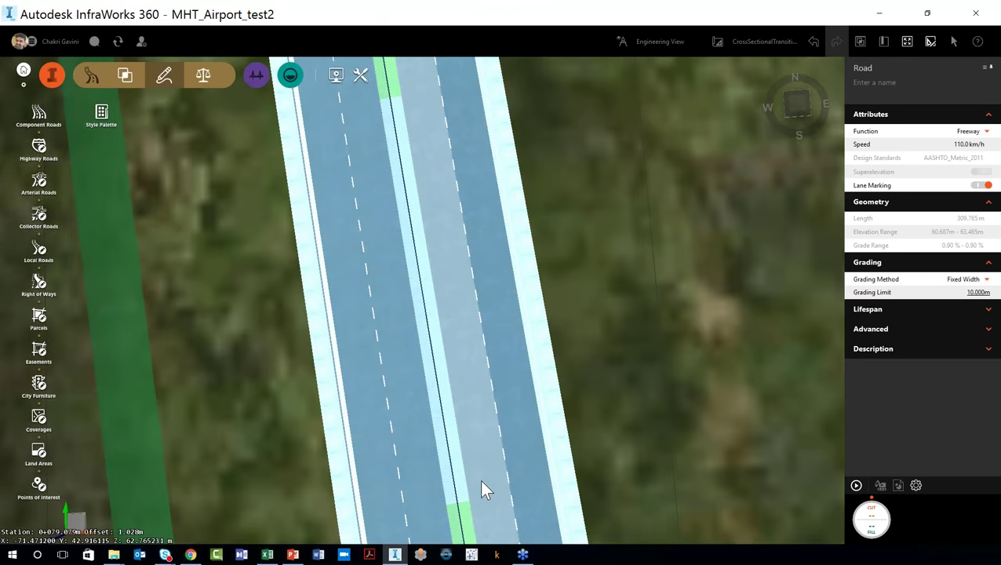
# - Review the road's 0+080.000 cross section in perspective, then select the 2.0 m grey median
pyautogui.moveTo(442, 424); pyautogui.dragTo(420, 339)
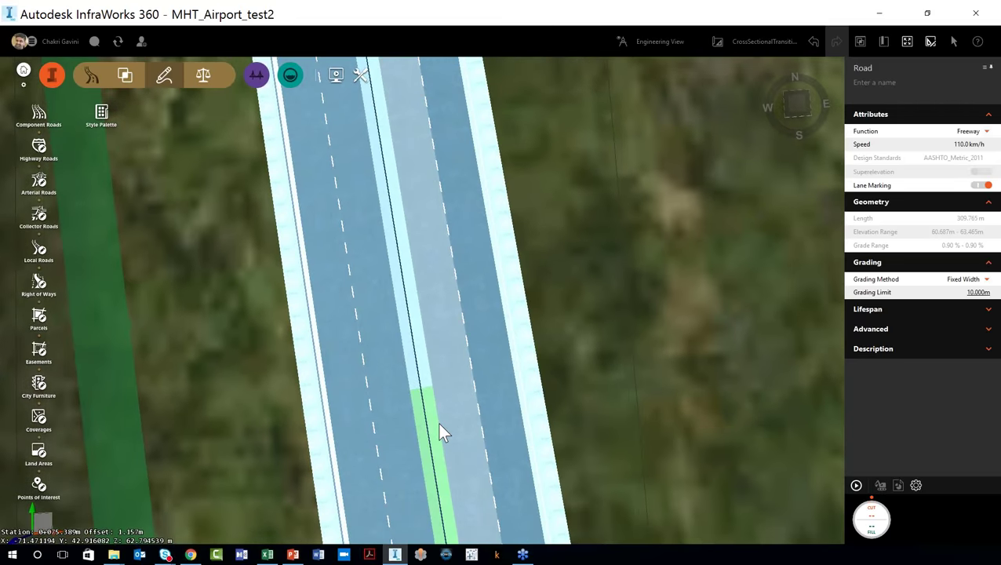
pyautogui.moveTo(439, 427); pyautogui.dragTo(424, 360, button='middle')
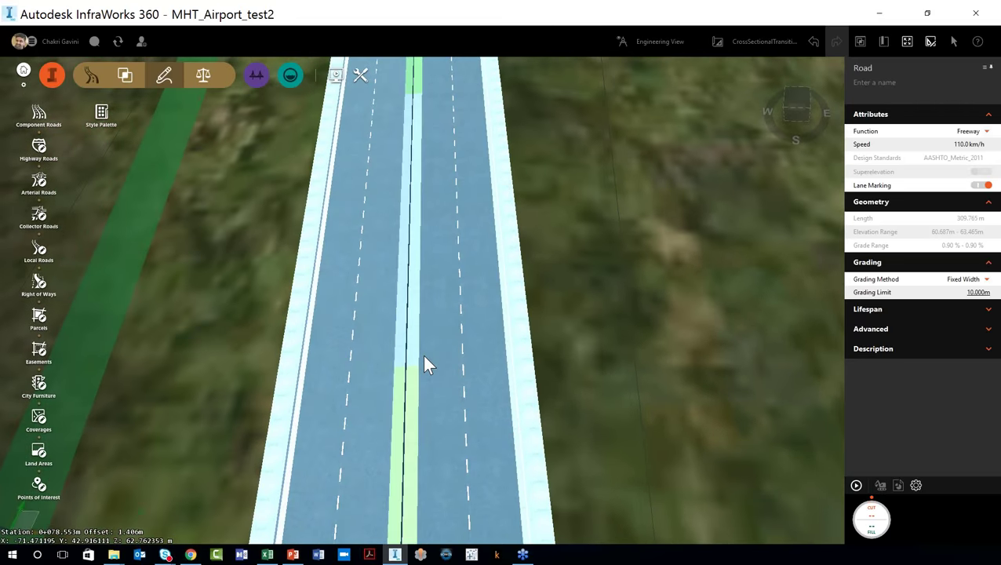
pyautogui.rightClick(422, 318)
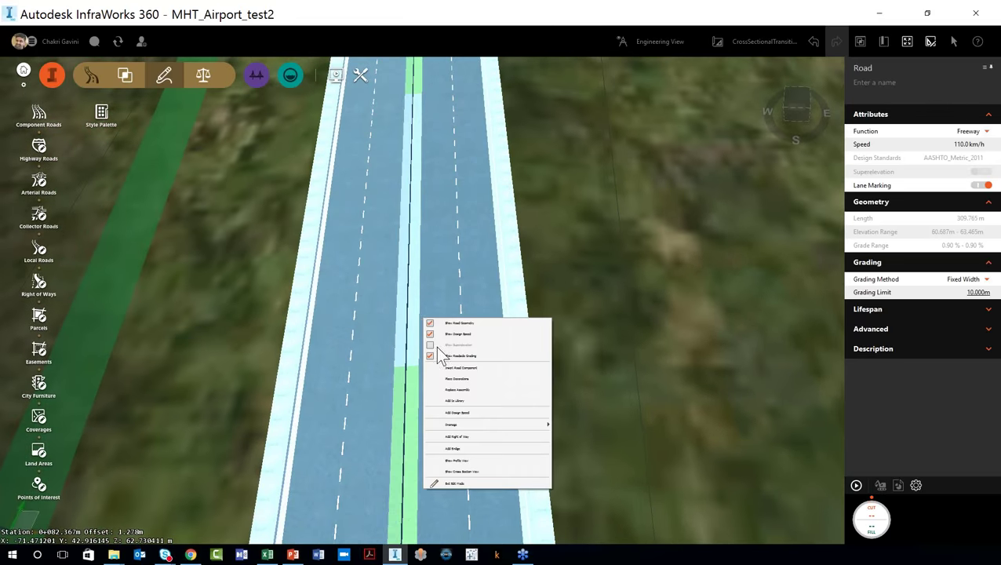
pyautogui.click(474, 468)
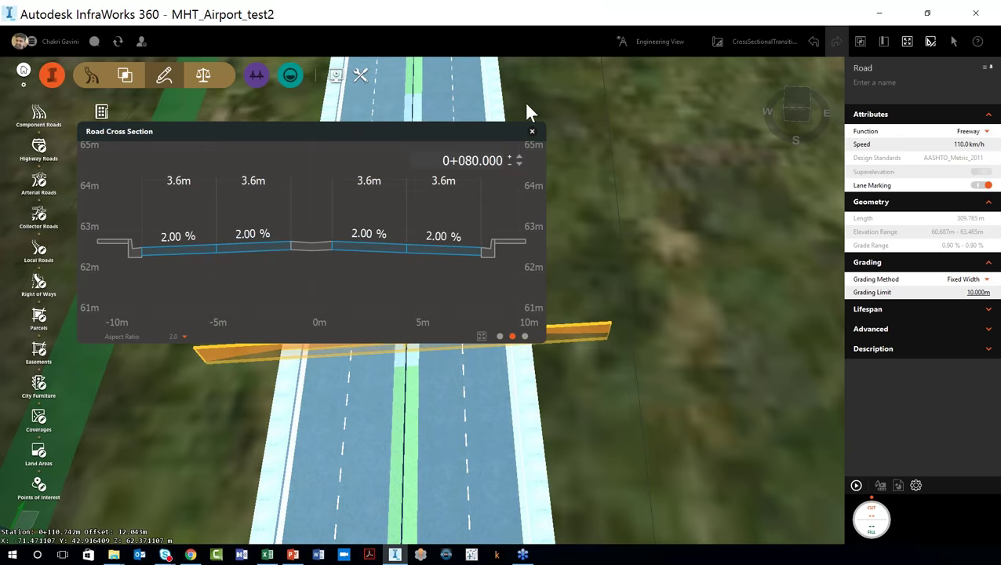
pyautogui.click(532, 133)
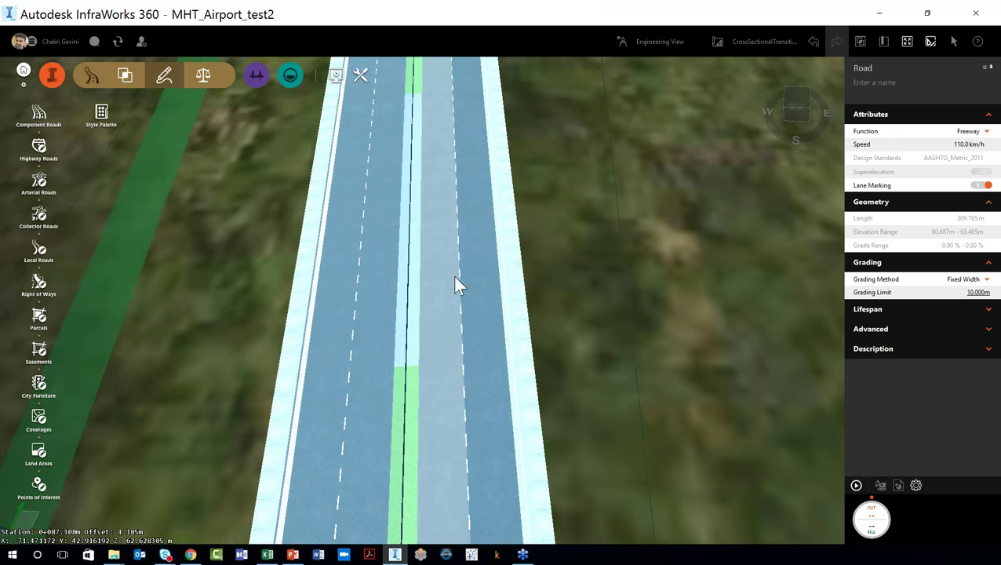
pyautogui.click(417, 339)
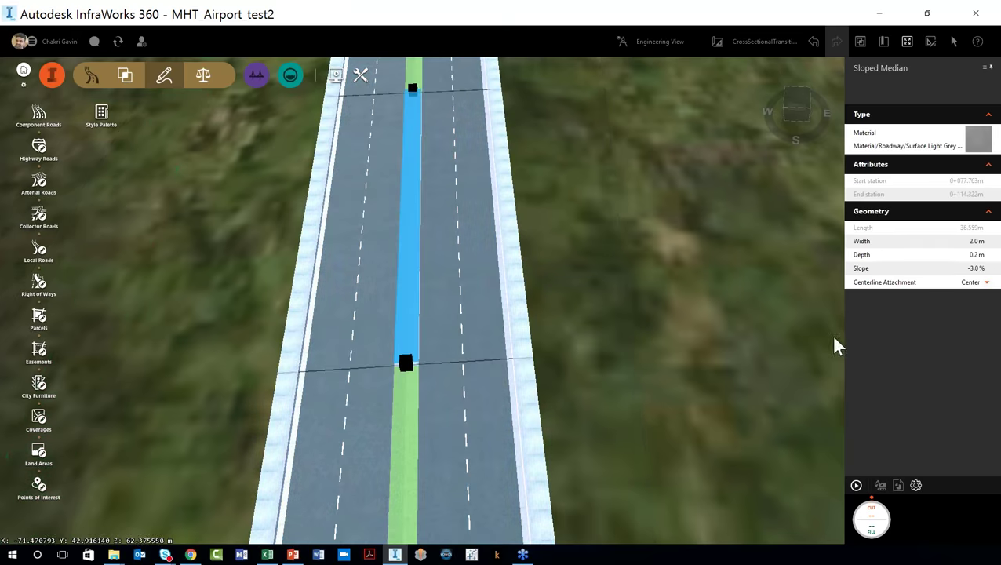
# - Set the grey median's slope to 0 % so it lies flat
pyautogui.click(949, 265)
pyautogui.write('0')
pyautogui.press('Return')
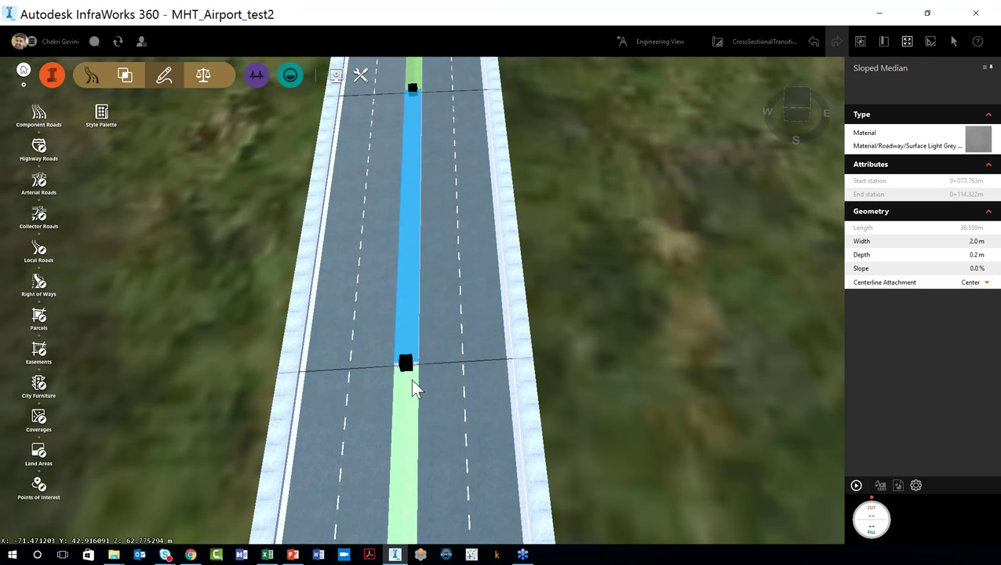
pyautogui.scroll(1, 410, 385)
pyautogui.scroll(8, 410, 385)
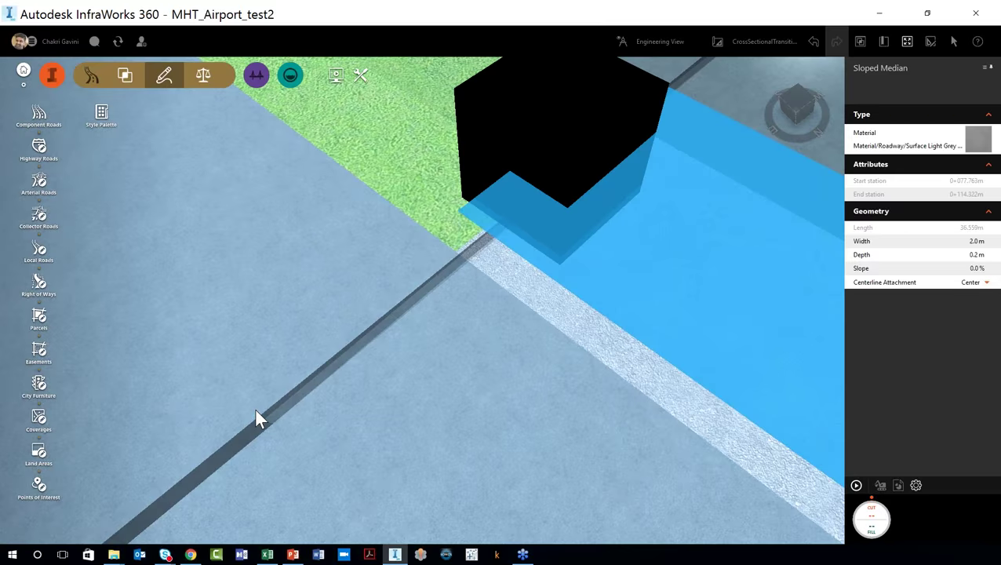
pyautogui.scroll(-2, 369, 430)
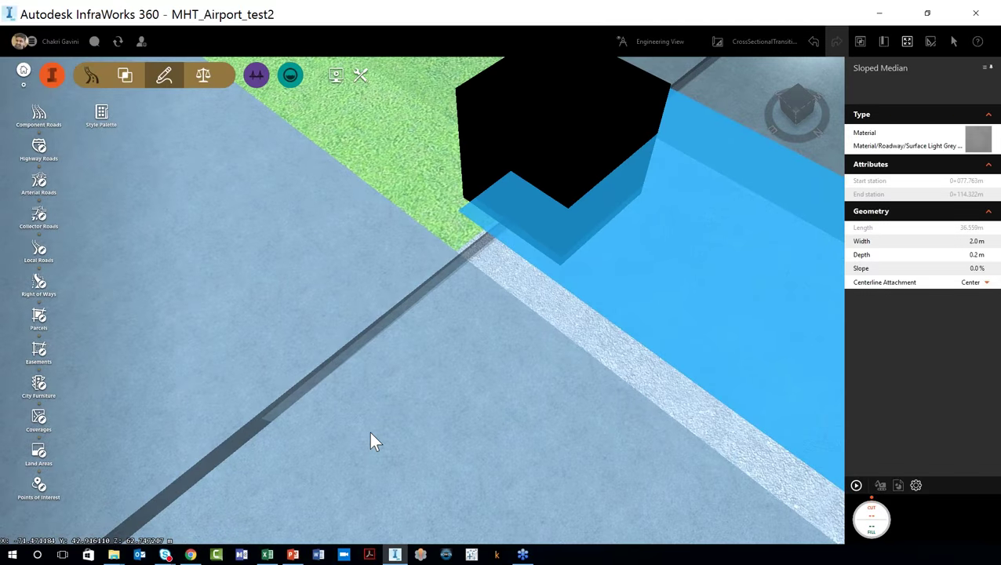
pyautogui.scroll(-4, 361, 427)
pyautogui.scroll(-3, 356, 428)
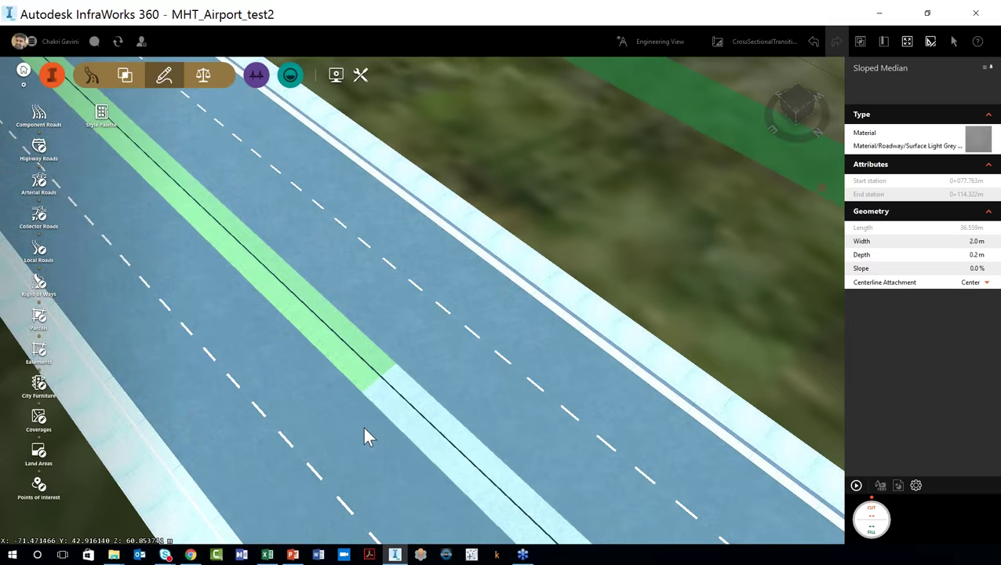
pyautogui.click(364, 428)
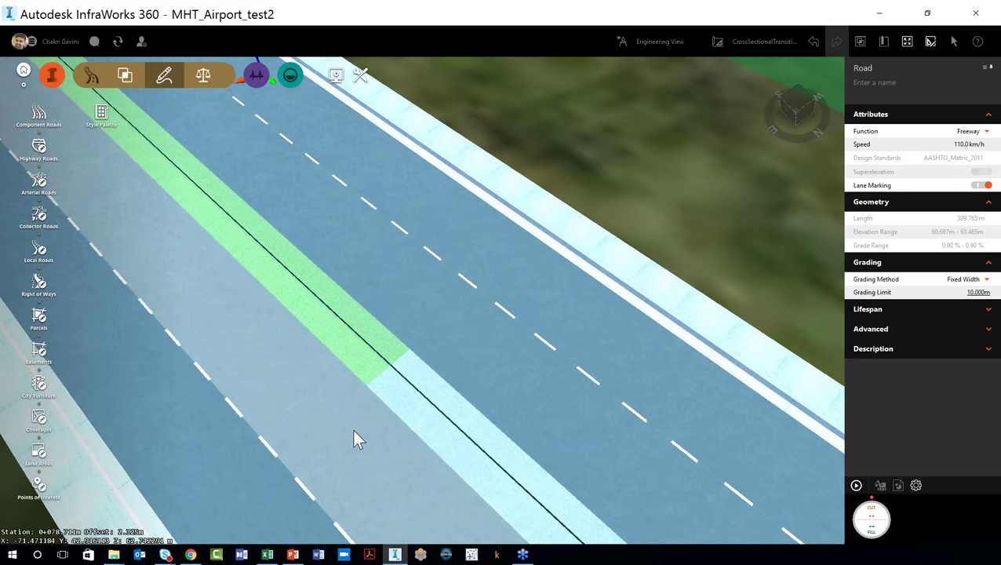
pyautogui.scroll(3, 345, 422)
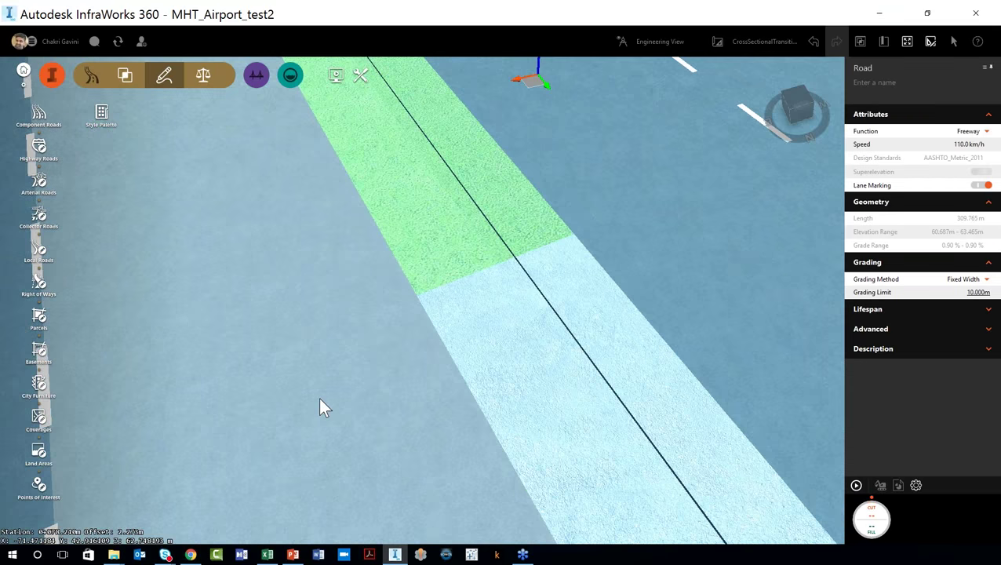
pyautogui.scroll(2, 434, 324)
pyautogui.scroll(2, 429, 323)
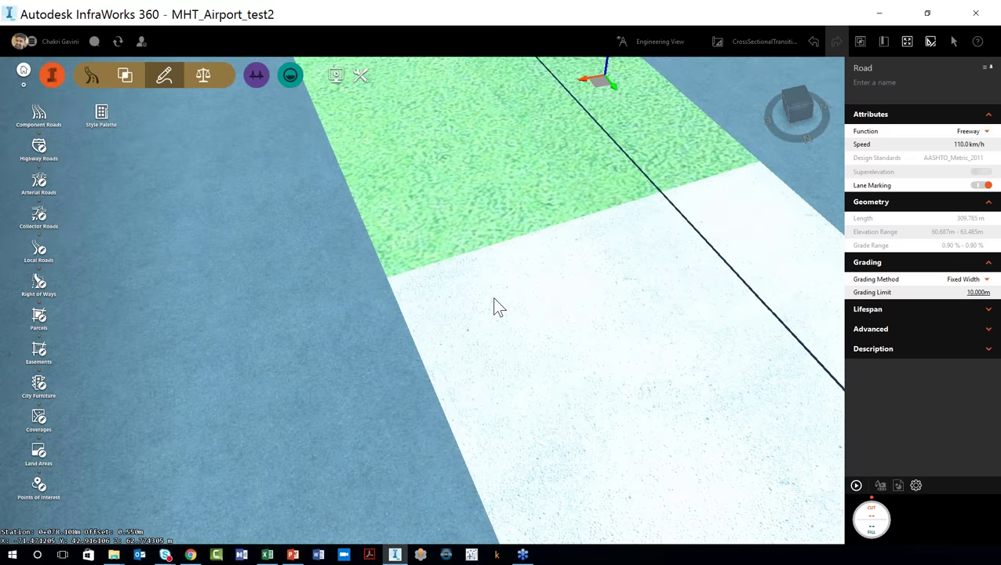
pyautogui.moveTo(494, 298)
pyautogui.mouseDown(button='middle')
pyautogui.moveTo(484, 258)
pyautogui.moveTo(482, 276)
pyautogui.moveTo(796, 343)
pyautogui.moveTo(712, 378)
pyautogui.mouseUp(button='middle')
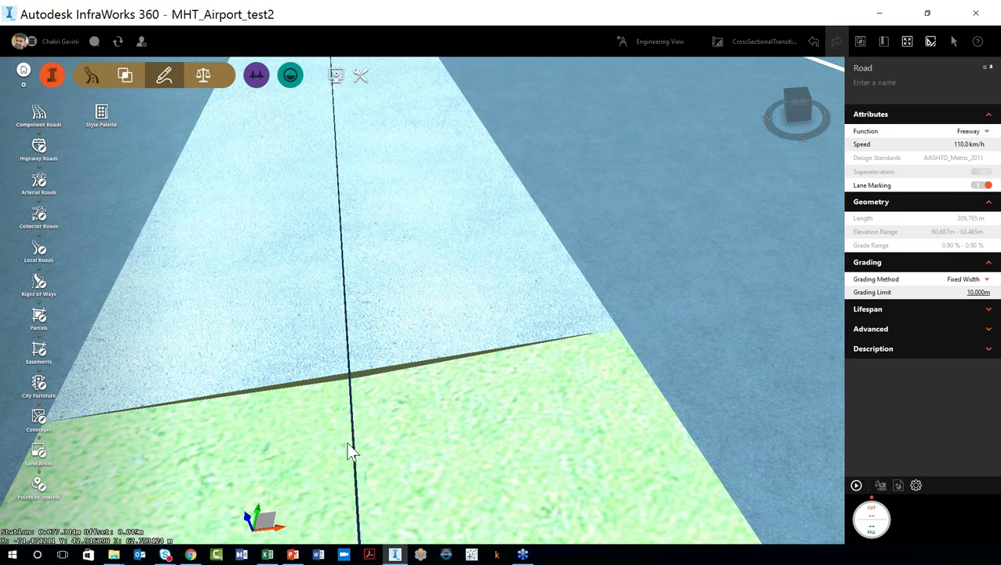
pyautogui.scroll(2, 350, 451)
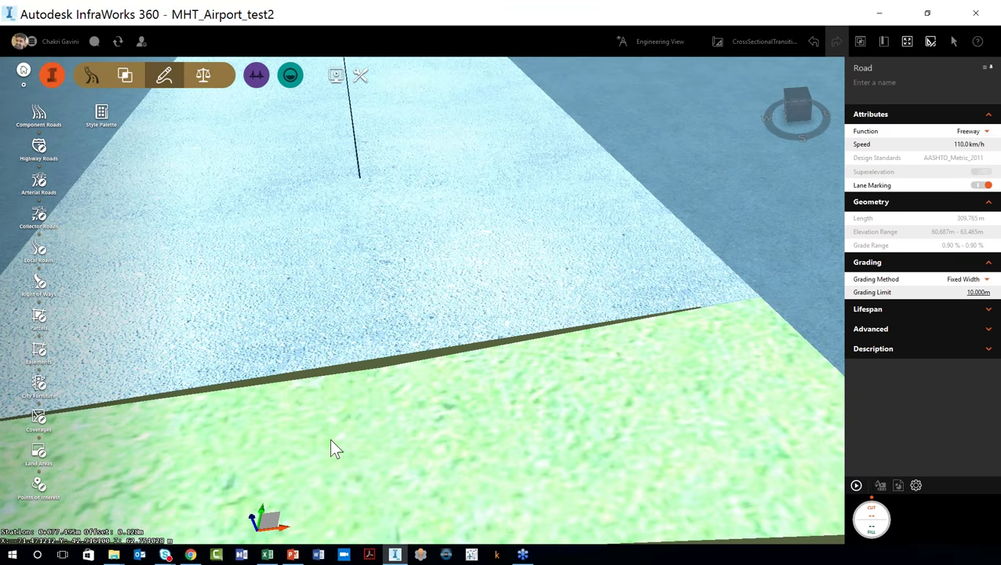
pyautogui.scroll(-2, 331, 440)
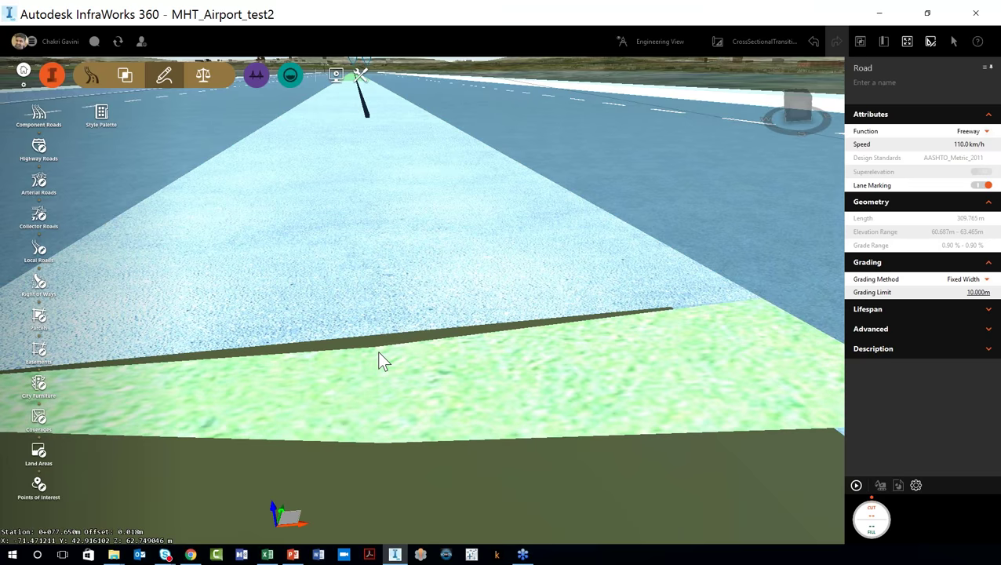
pyautogui.moveTo(376, 350); pyautogui.dragTo(396, 279)
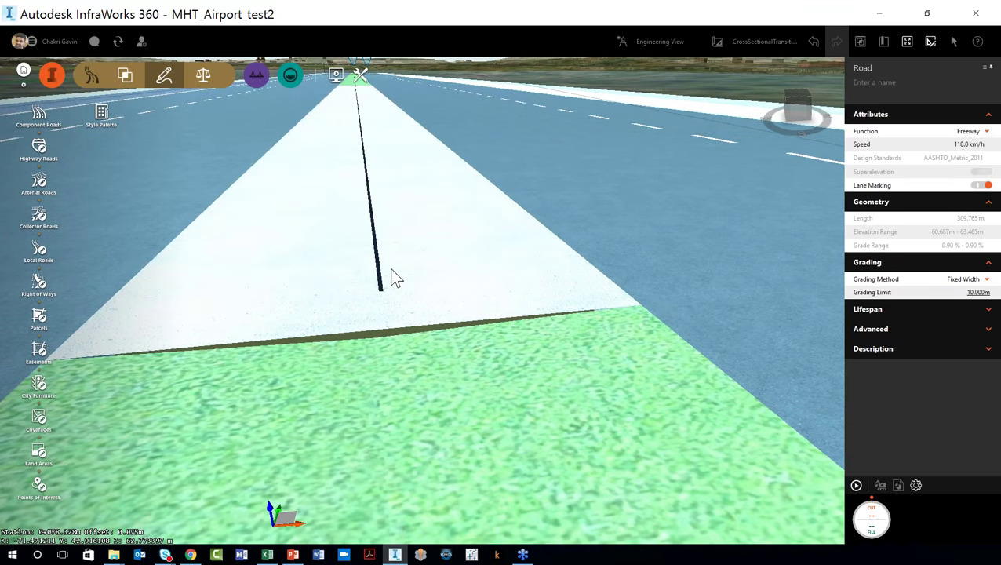
pyautogui.moveTo(394, 279); pyautogui.dragTo(268, 354)
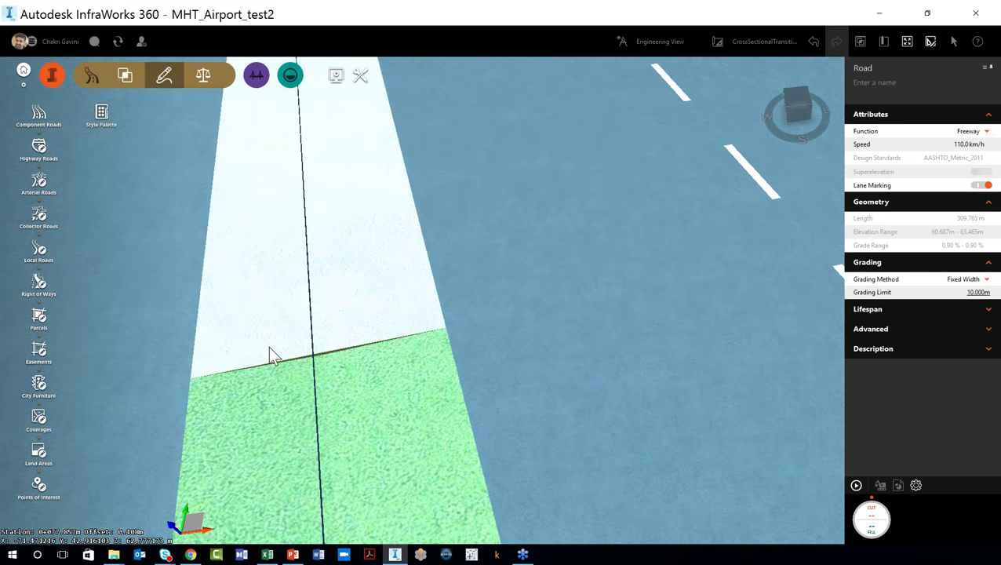
pyautogui.click(268, 355)
pyautogui.scroll(-10, 361, 320)
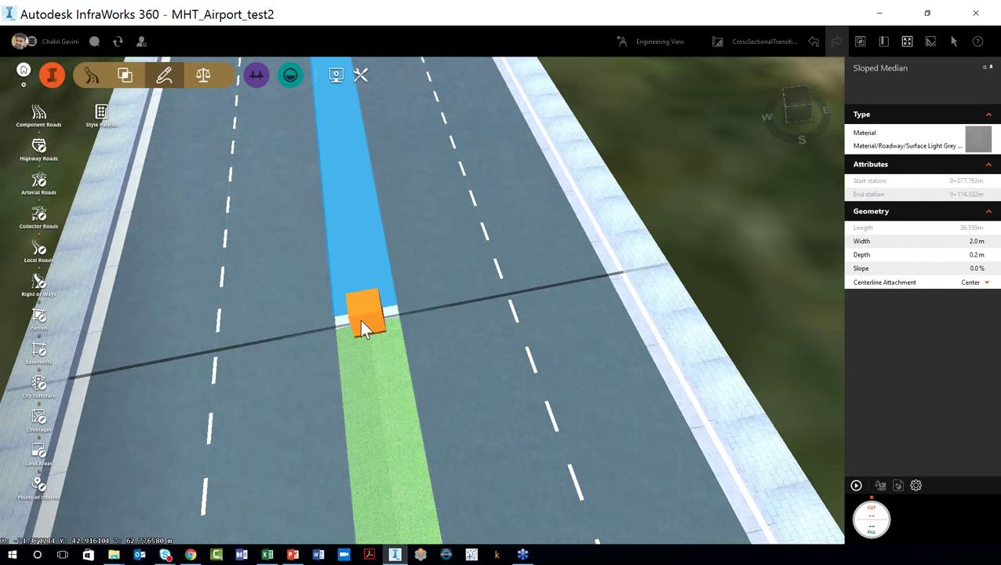
pyautogui.scroll(-3, 360, 319)
# - Split the median component at a point along its length
pyautogui.rightClick(359, 269)
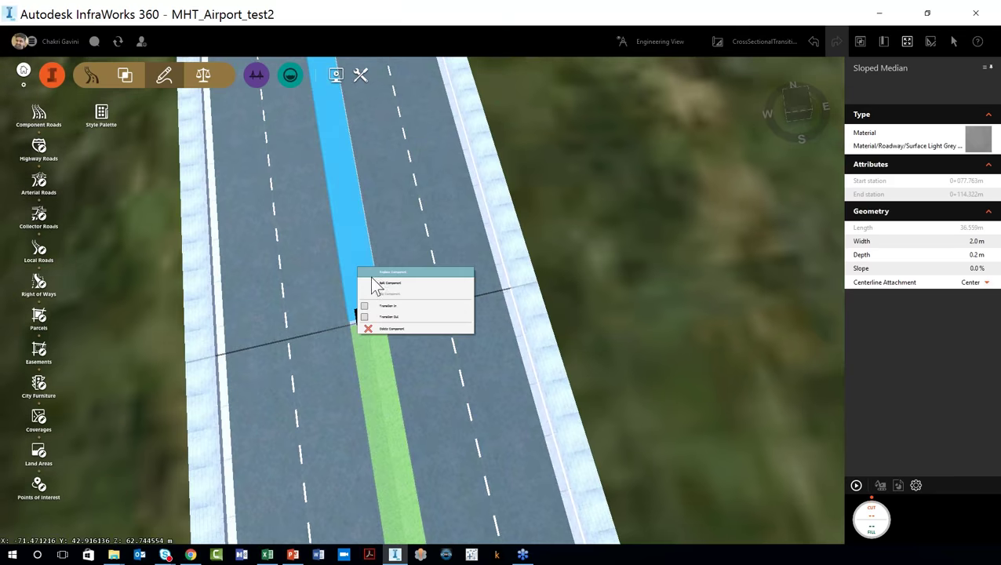
pyautogui.click(378, 282)
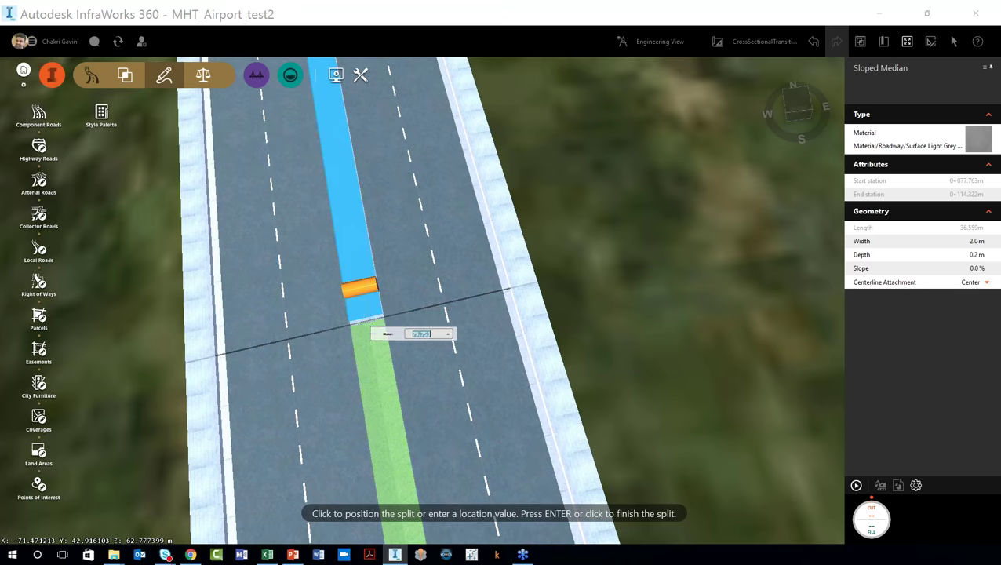
pyautogui.click(364, 325)
# - Split the grass median section just before the grey median, select the short piece, then undo
pyautogui.click(363, 355)
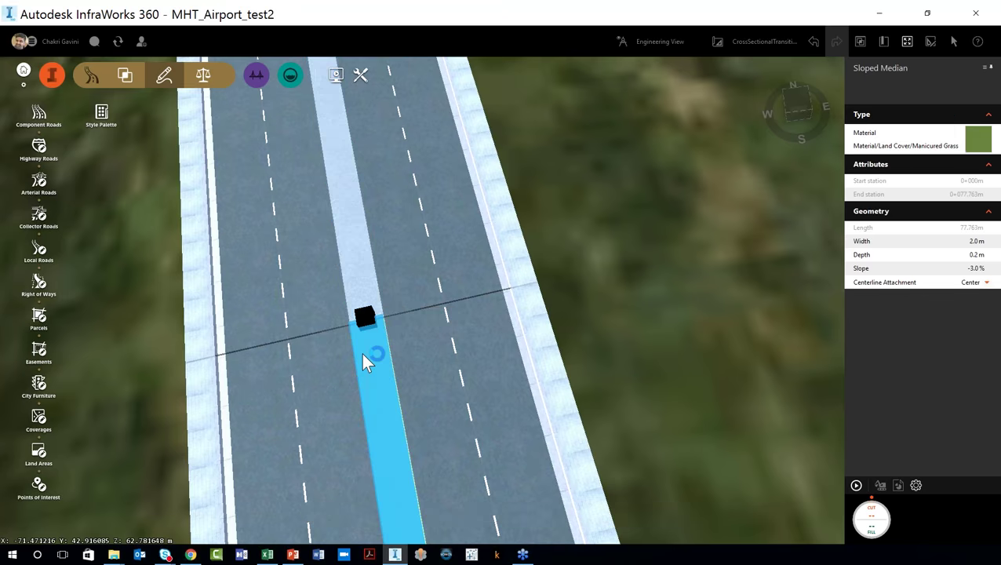
pyautogui.rightClick(363, 354)
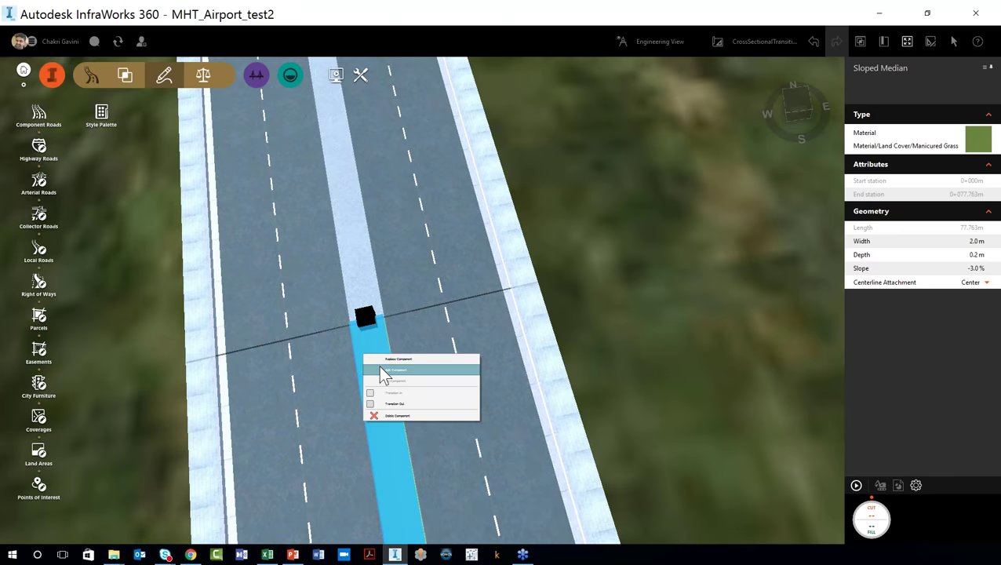
pyautogui.click(381, 368)
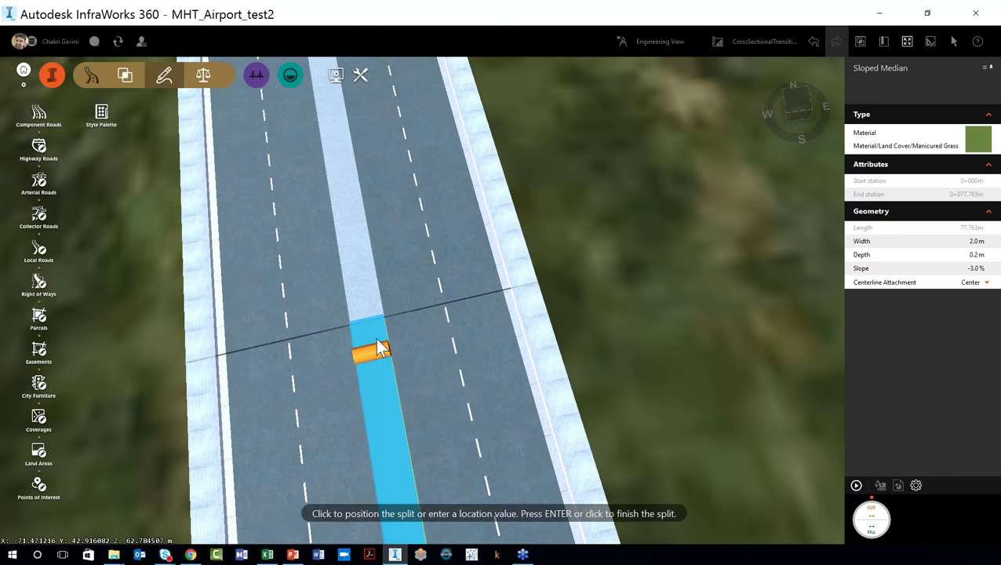
pyautogui.click(377, 347)
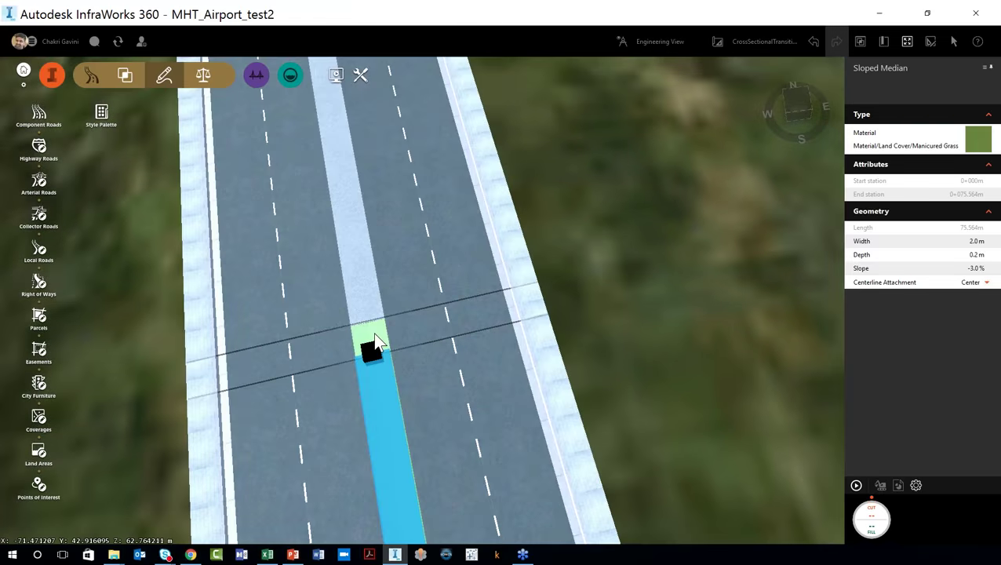
pyautogui.click(373, 333)
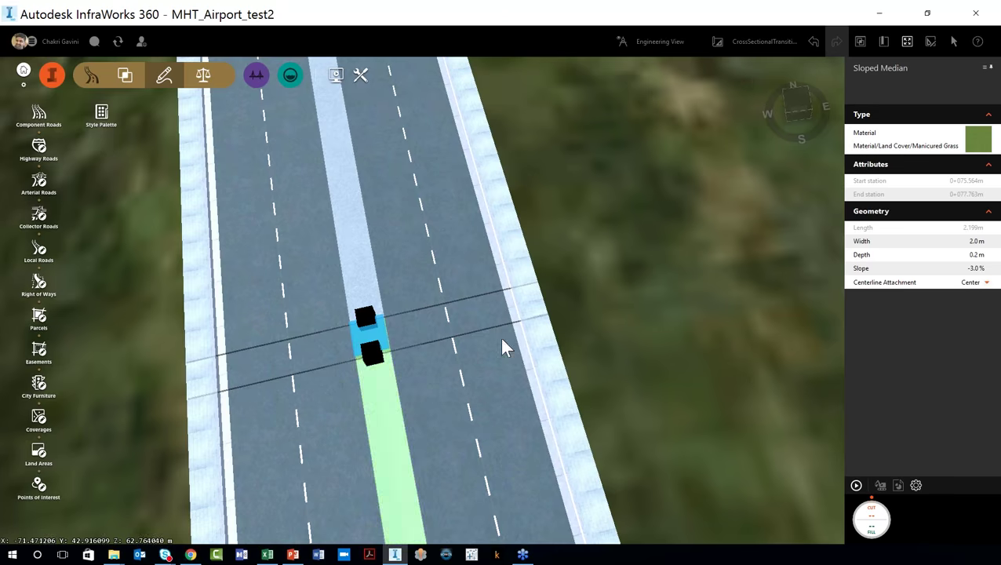
pyautogui.click(812, 57)
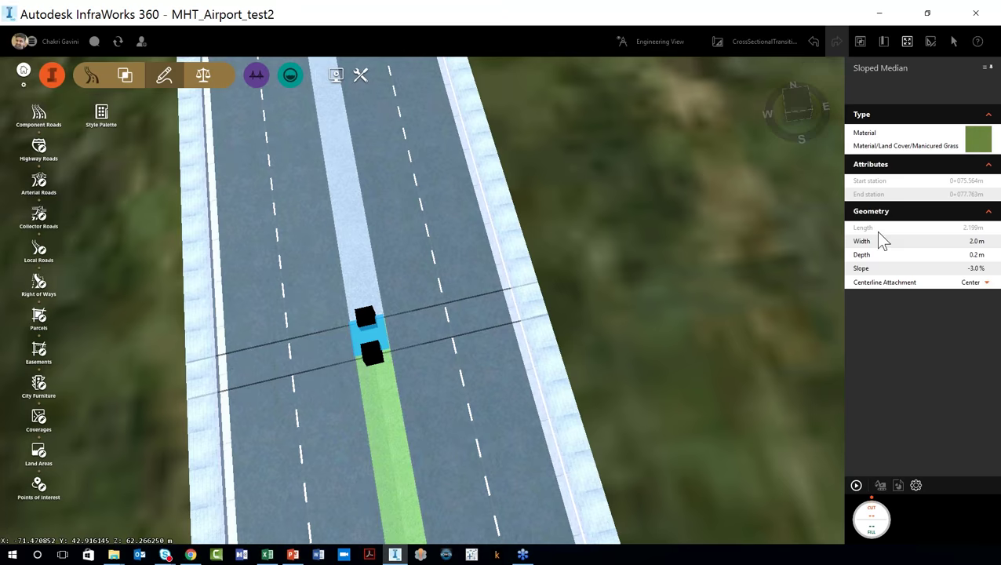
# - Set the short 2.199 m median piece's Slope to 0 %
pyautogui.moveTo(810, 96)
pyautogui.click(973, 267)
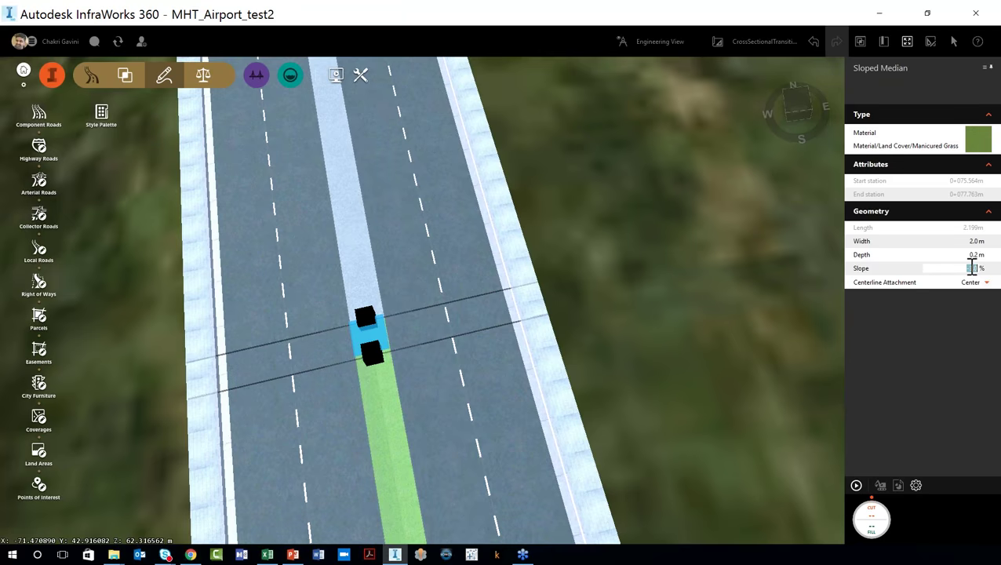
pyautogui.write('0')
pyautogui.press('Return')
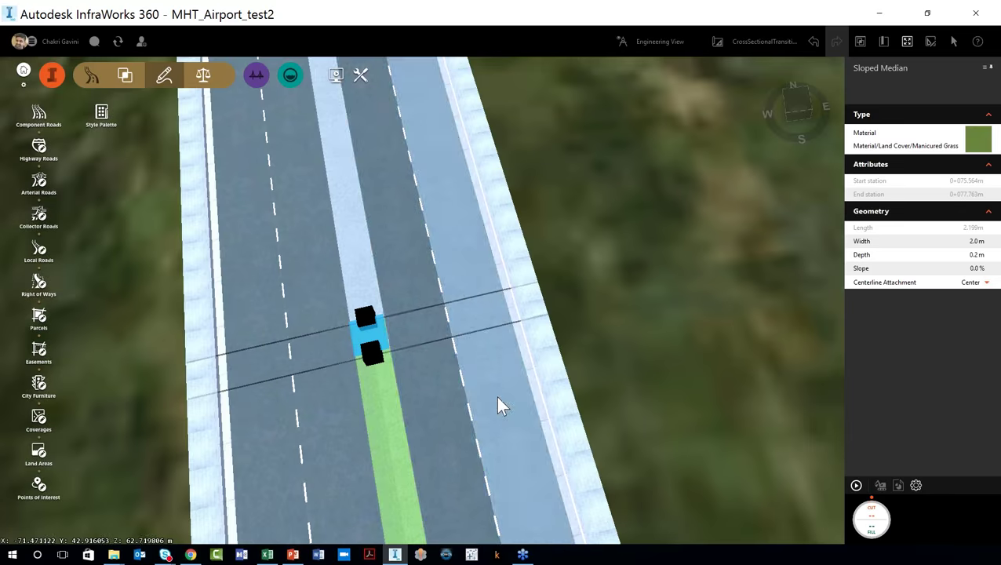
# - Turn on Transition for the 75.564 m median section ending at station 0+075.564
pyautogui.click(391, 379)
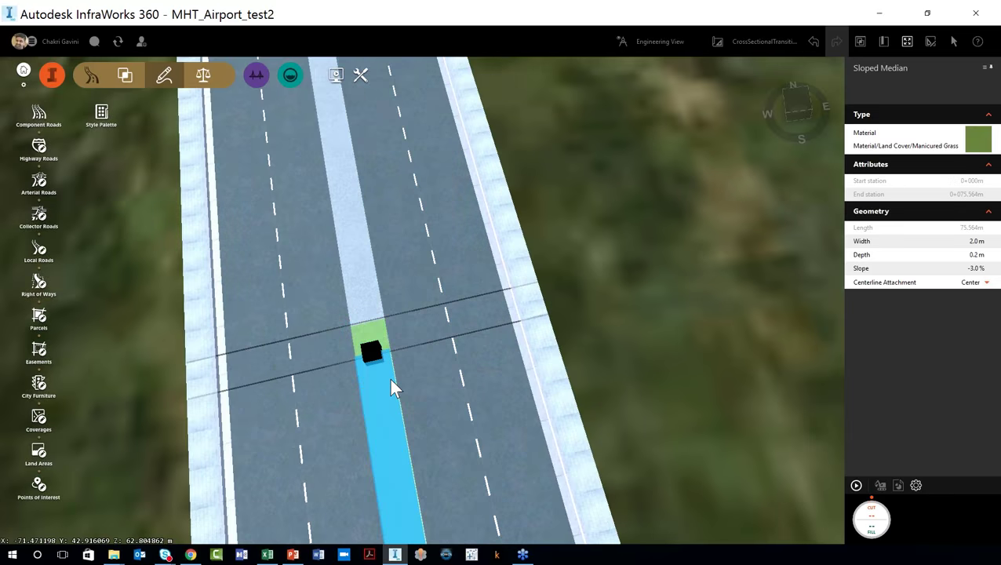
pyautogui.rightClick(391, 379)
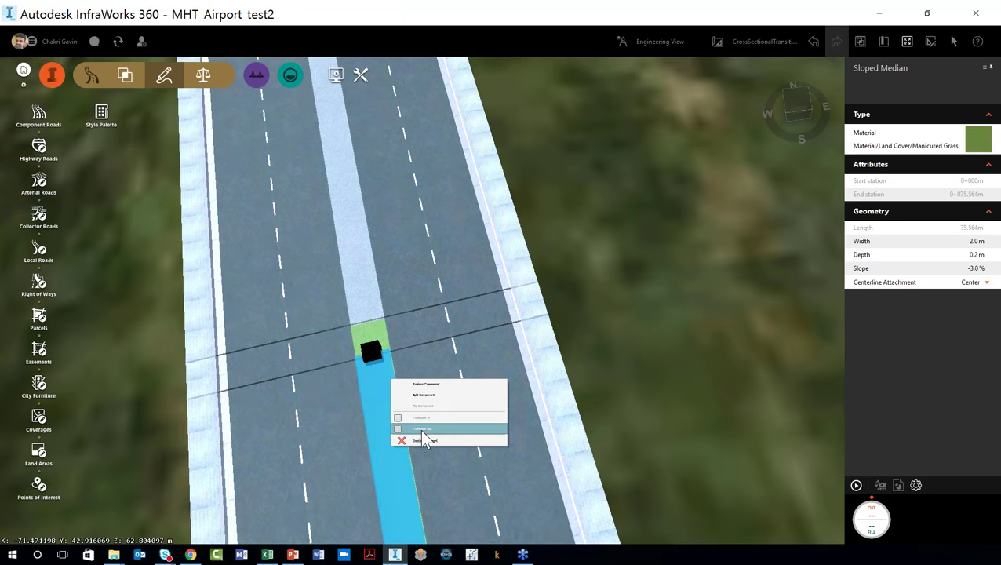
pyautogui.click(402, 389)
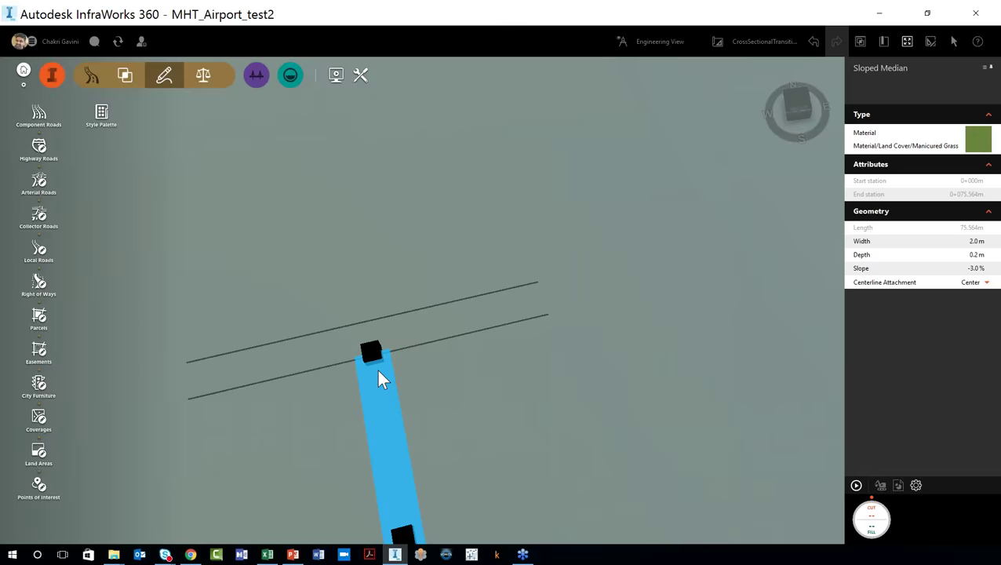
pyautogui.scroll(3, 367, 359)
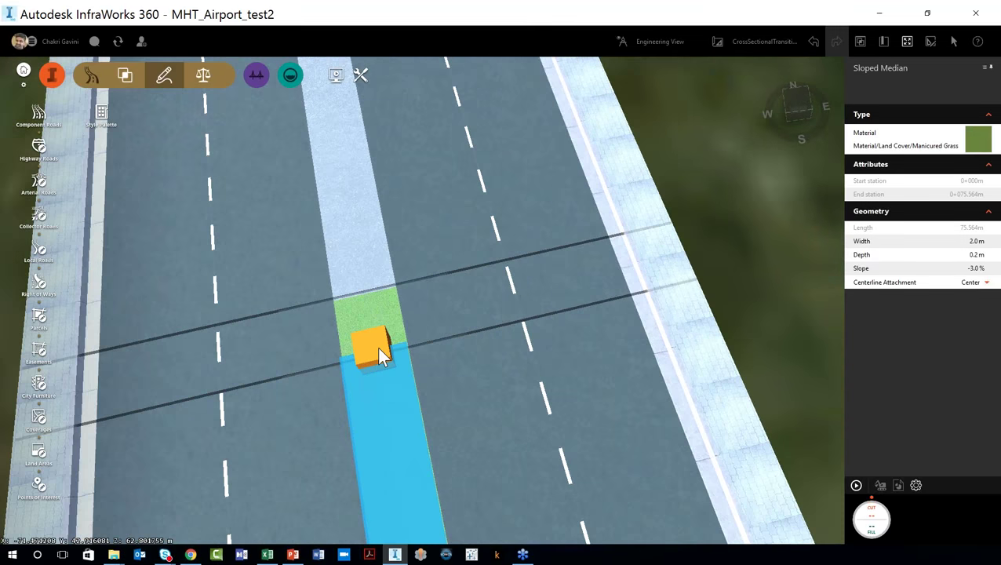
pyautogui.scroll(2, 378, 348)
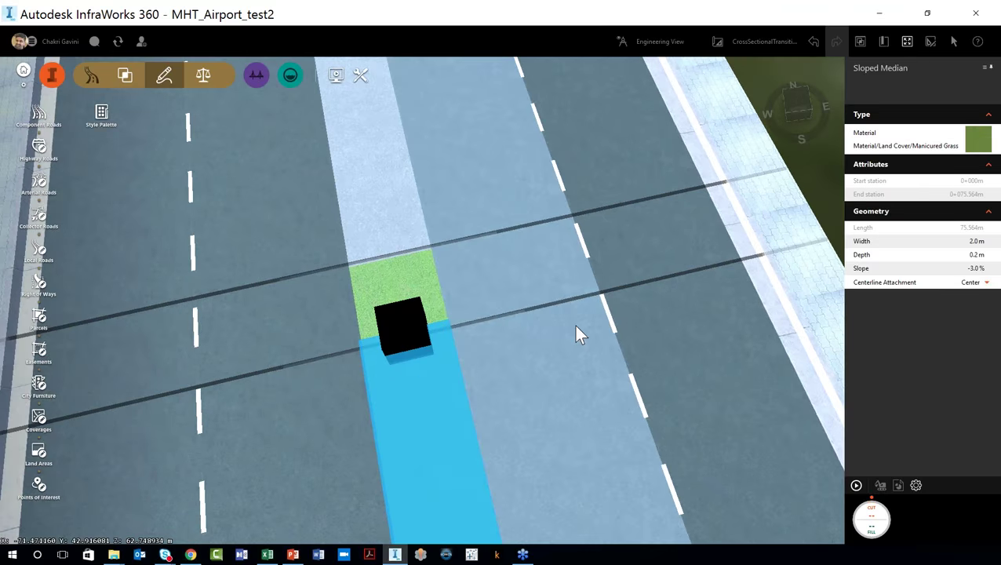
pyautogui.click(576, 333)
pyautogui.scroll(4, 458, 339)
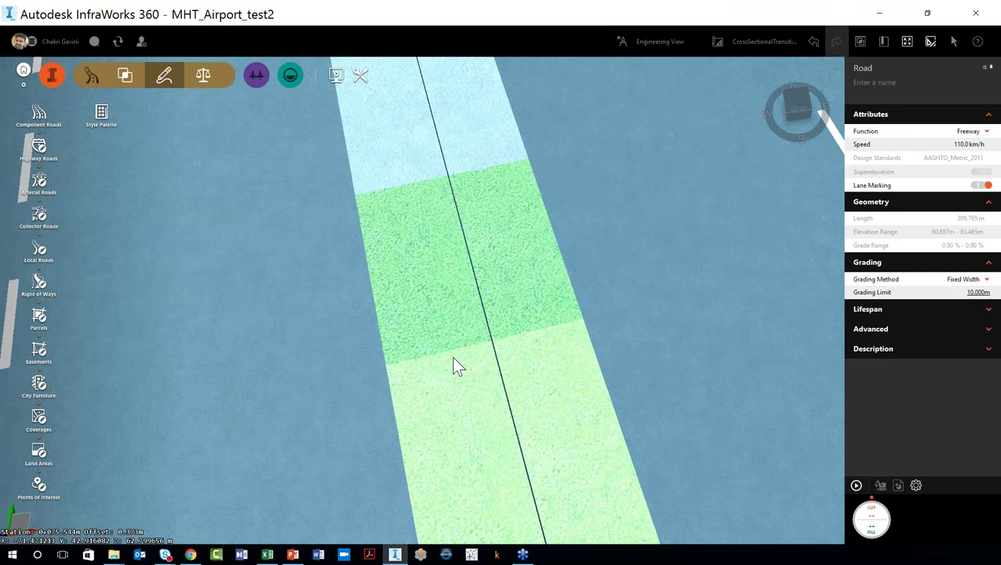
pyautogui.scroll(2, 447, 354)
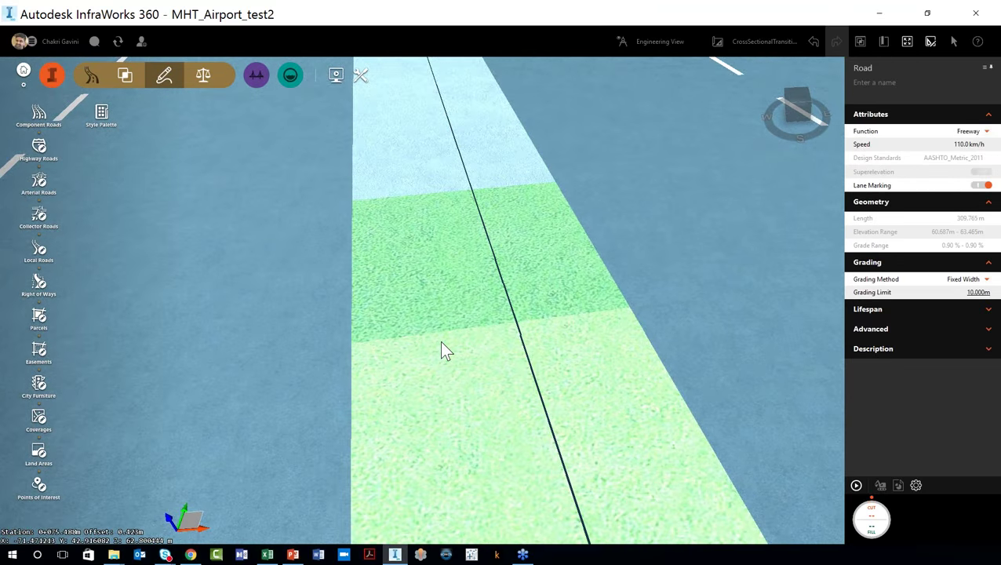
pyautogui.scroll(-2, 442, 340)
pyautogui.scroll(-1, 451, 309)
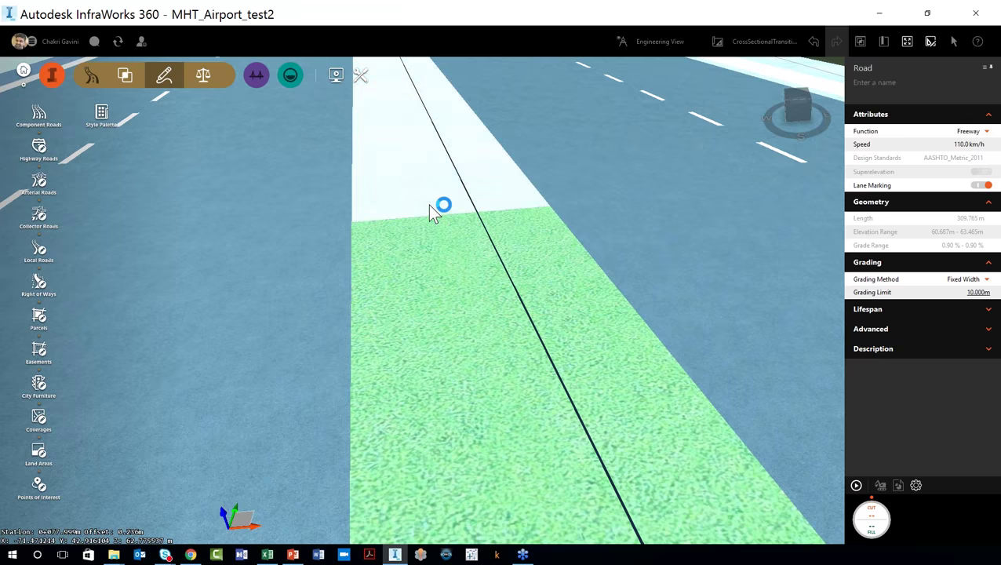
pyautogui.scroll(1, 433, 343)
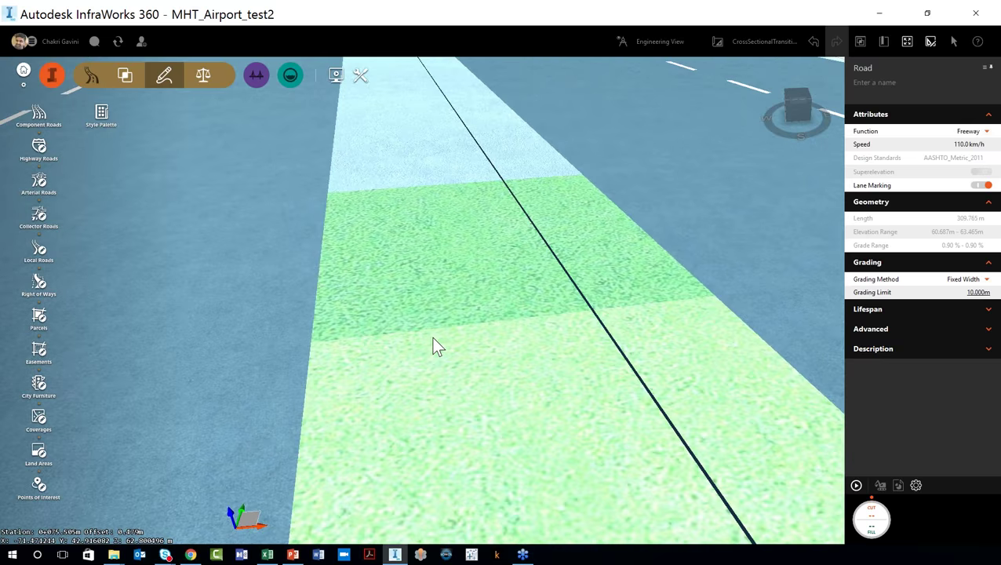
pyautogui.scroll(1, 436, 346)
pyautogui.scroll(2, 436, 349)
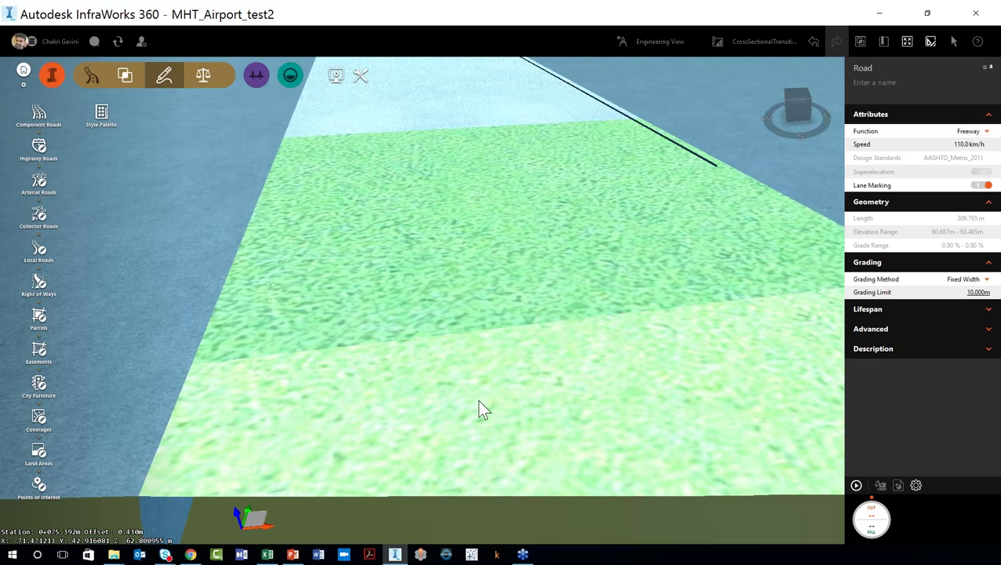
pyautogui.moveTo(465, 378); pyautogui.dragTo(495, 383, button='middle')
pyautogui.scroll(-2, 495, 377)
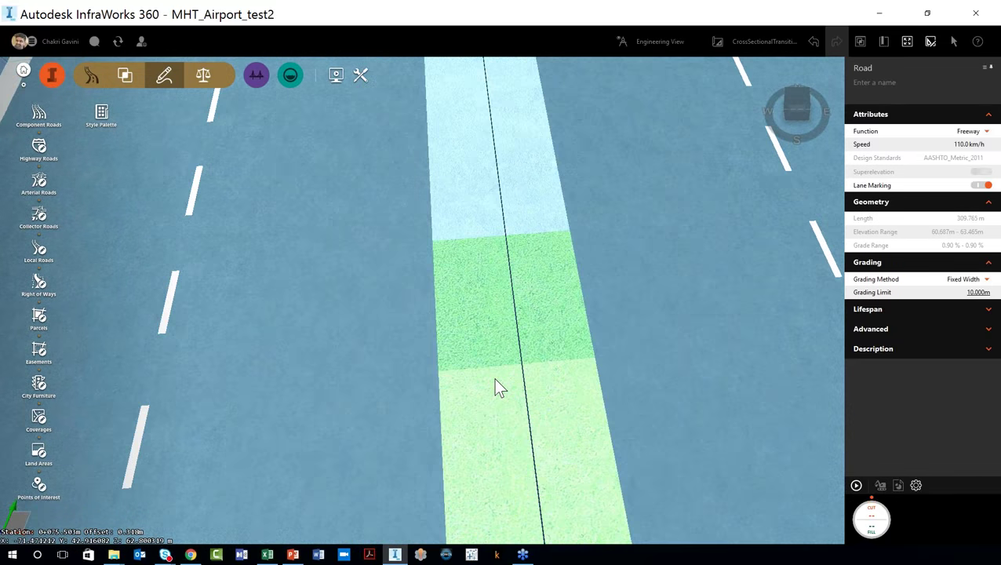
pyautogui.scroll(-2, 495, 384)
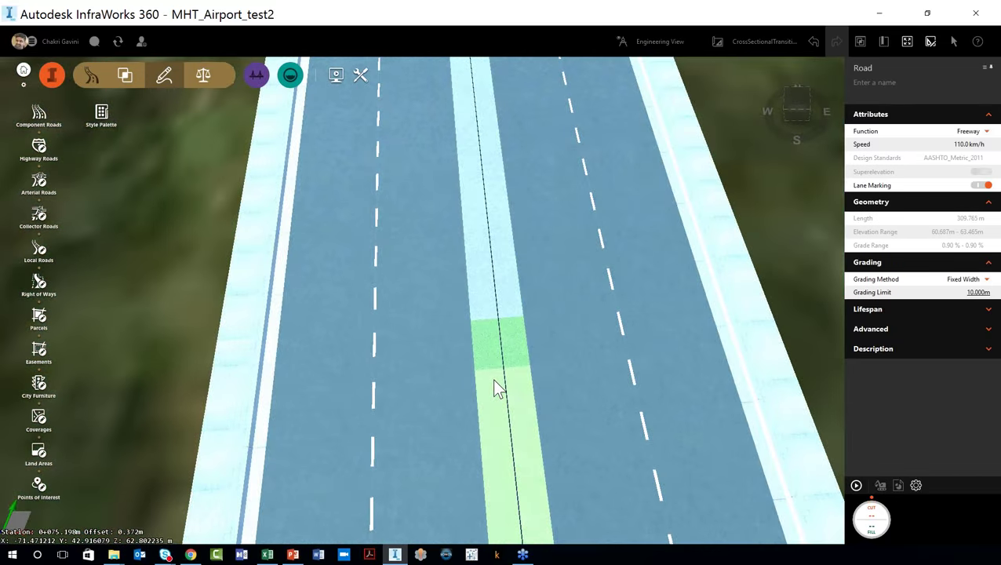
pyautogui.scroll(-1, 502, 368)
pyautogui.rightClick(517, 363)
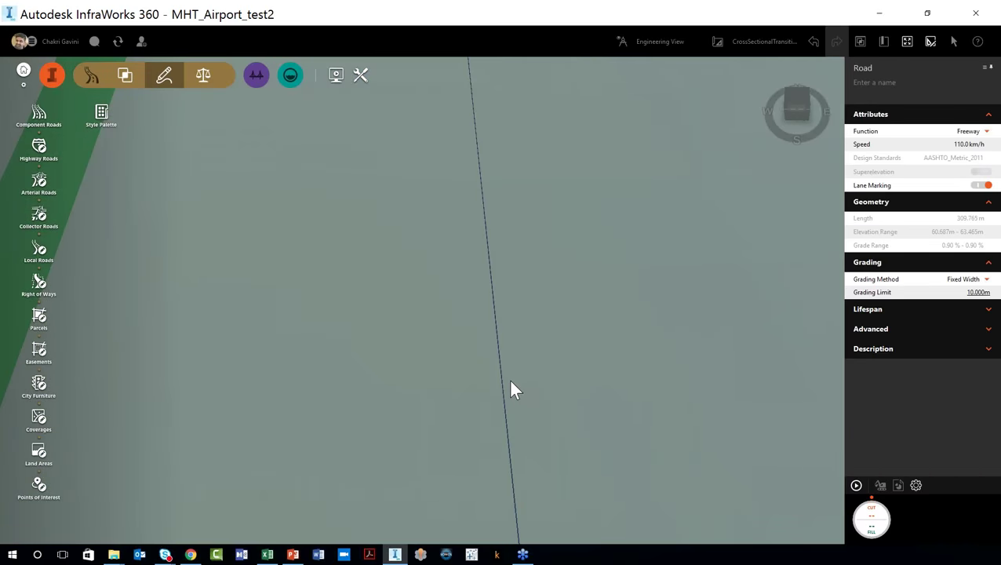
pyautogui.scroll(-5, 509, 389)
# - Drag the median's end grip to lengthen it to 77.763 m, station 0+000 to 0+077.763
pyautogui.click(503, 493)
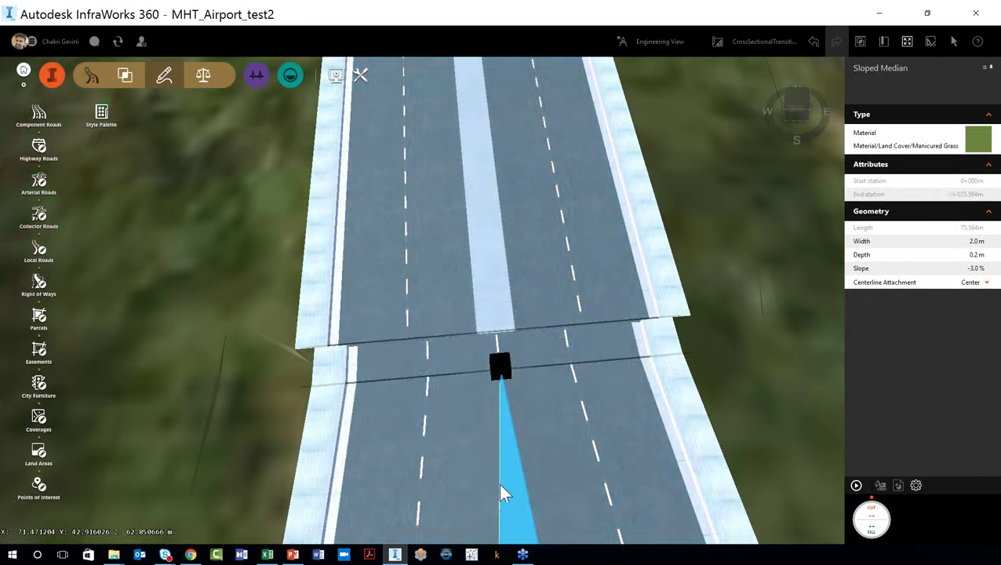
pyautogui.scroll(-1, 493, 414)
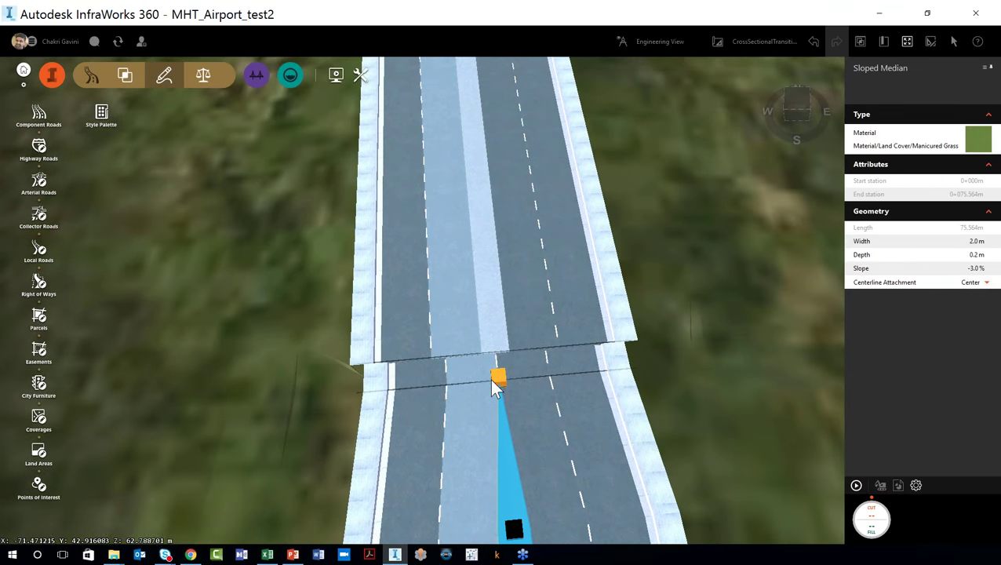
pyautogui.moveTo(497, 384); pyautogui.dragTo(495, 366)
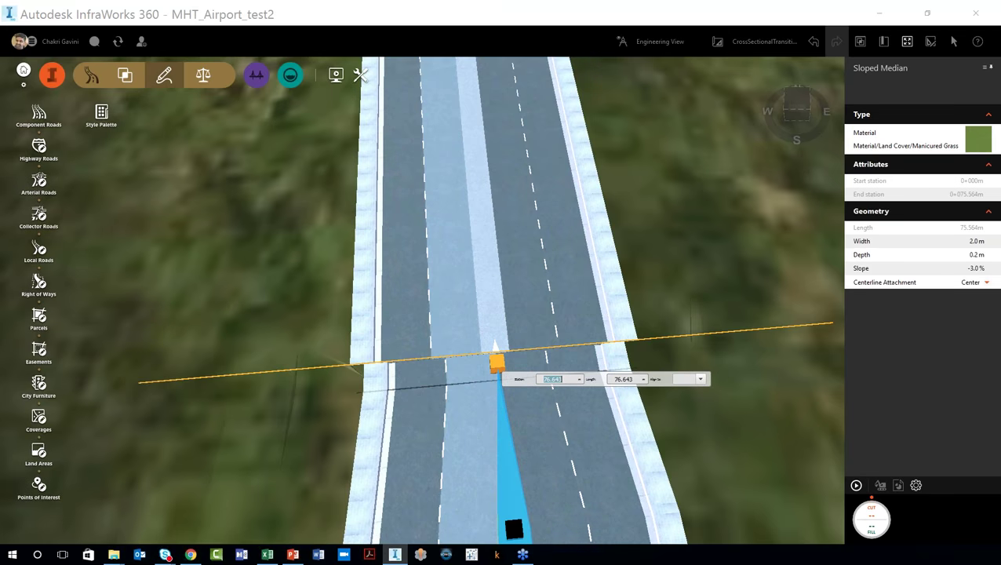
pyautogui.moveTo(496, 366); pyautogui.dragTo(543, 362)
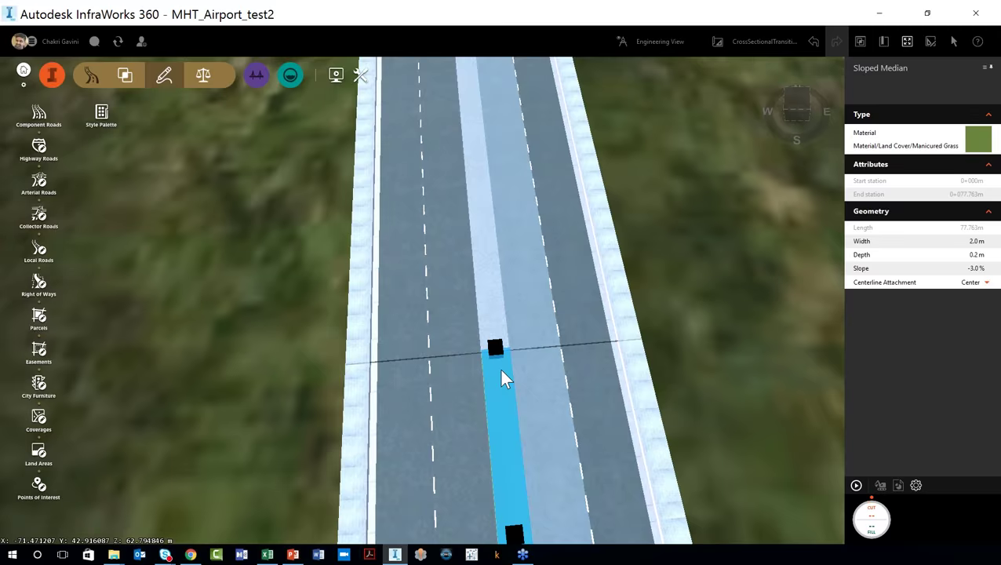
pyautogui.scroll(8, 501, 366)
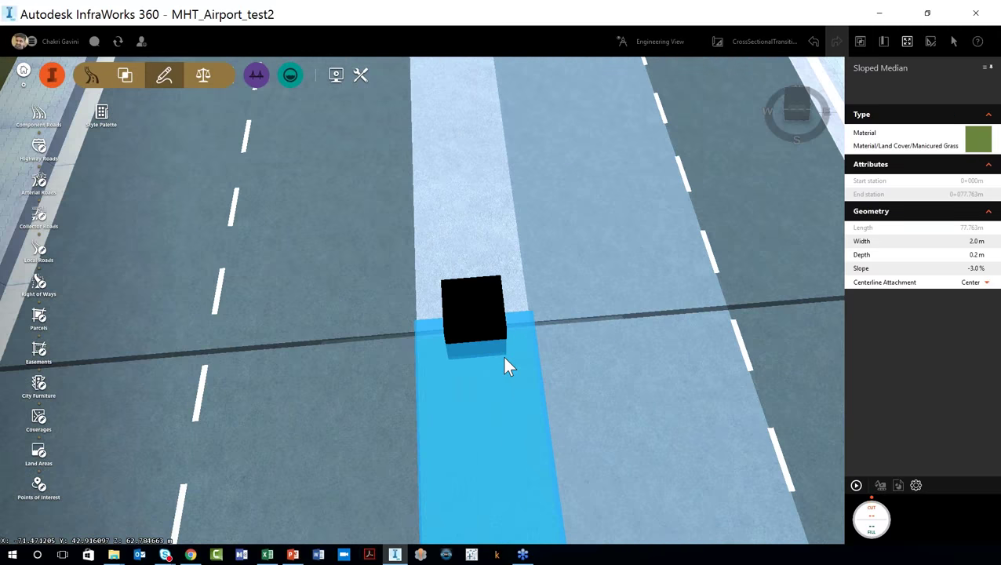
pyautogui.scroll(3, 505, 364)
pyautogui.scroll(-4, 636, 330)
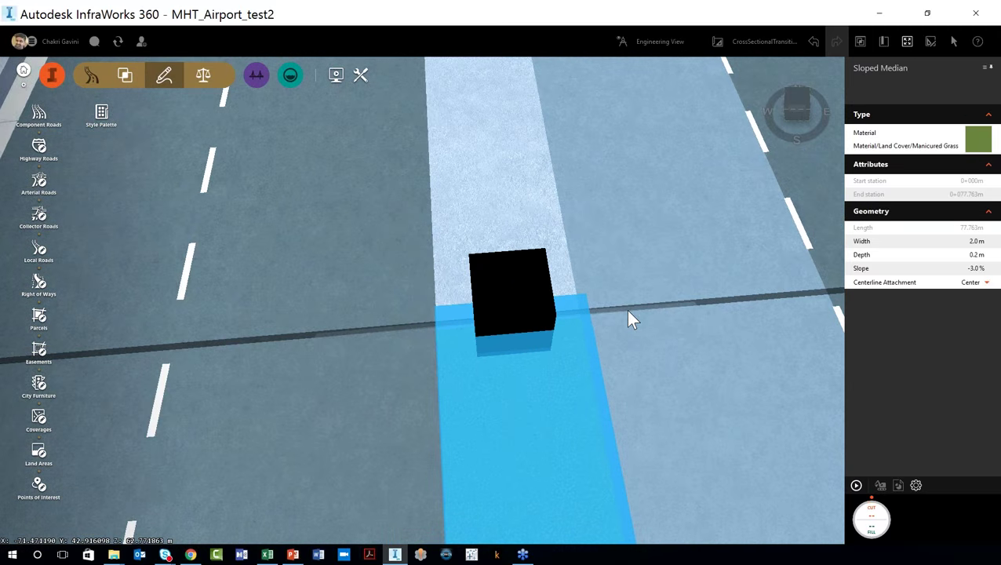
pyautogui.click(627, 310)
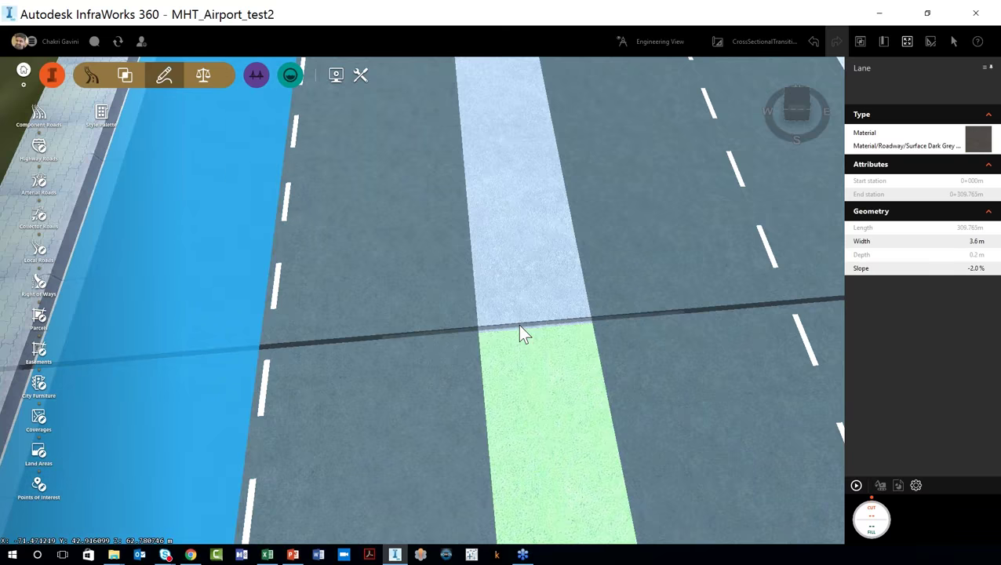
pyautogui.scroll(2, 520, 326)
pyautogui.scroll(3, 526, 329)
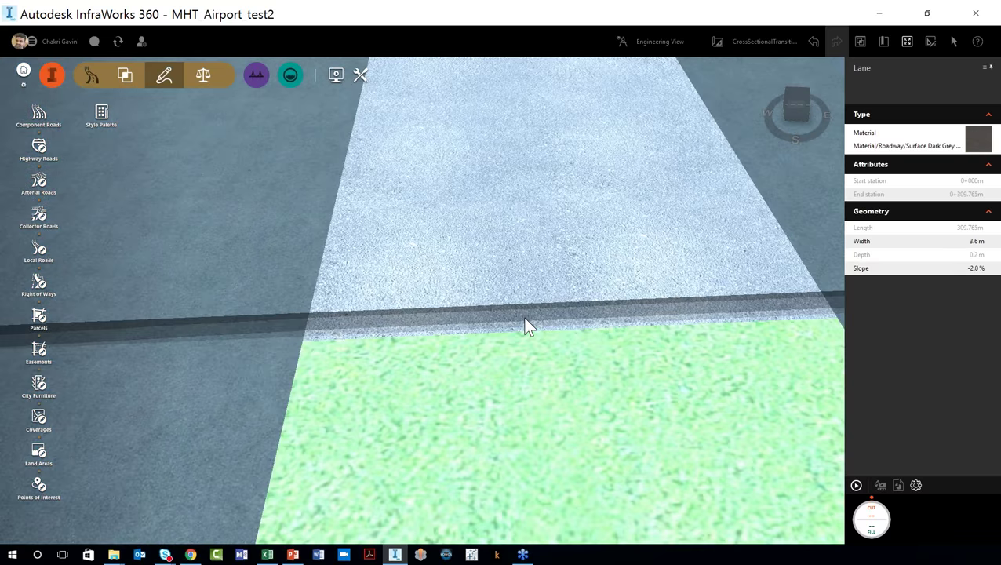
pyautogui.moveTo(523, 316); pyautogui.dragTo(484, 436, button='middle')
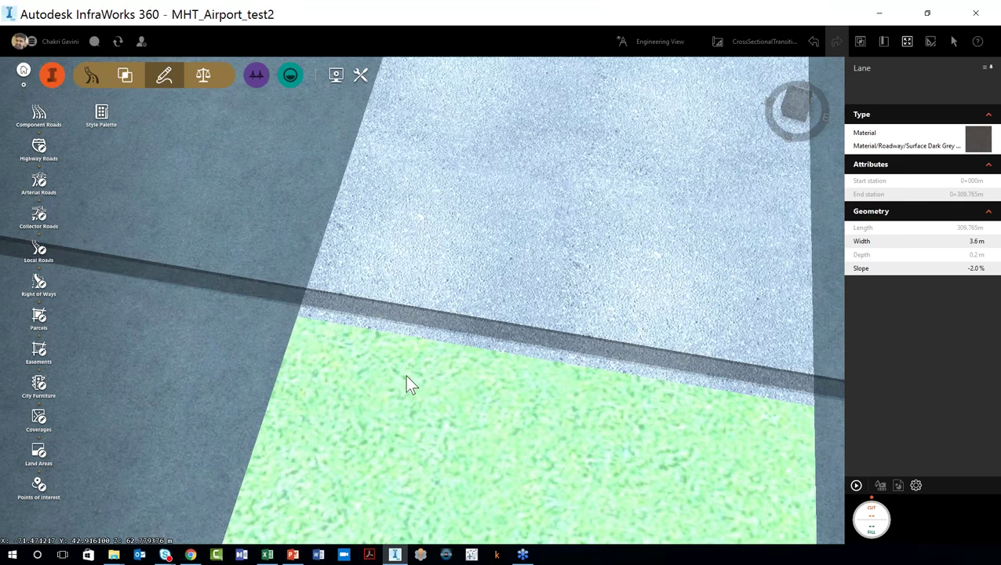
pyautogui.scroll(-2, 405, 375)
pyautogui.scroll(-3, 405, 378)
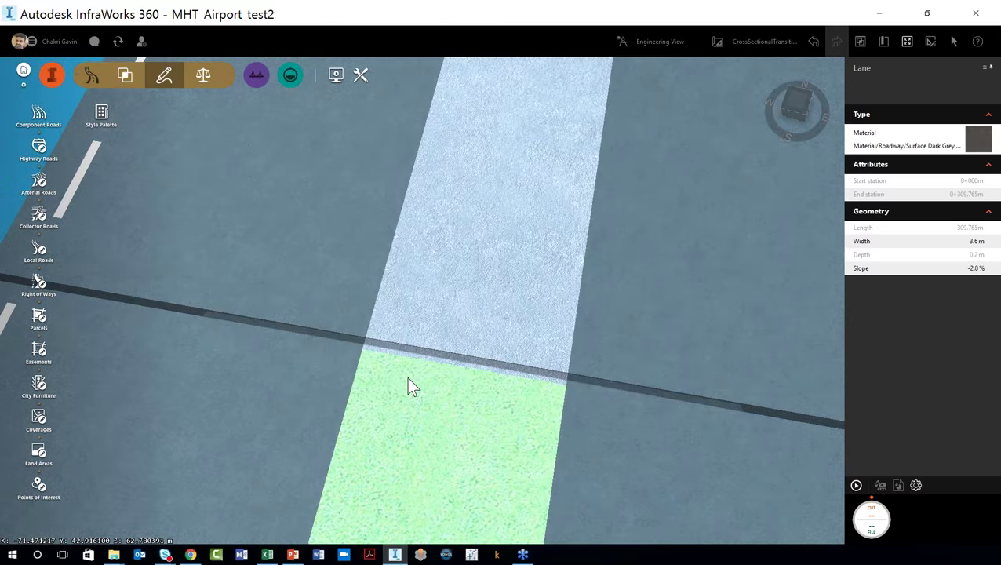
pyautogui.scroll(-3, 407, 377)
pyautogui.scroll(-3, 404, 375)
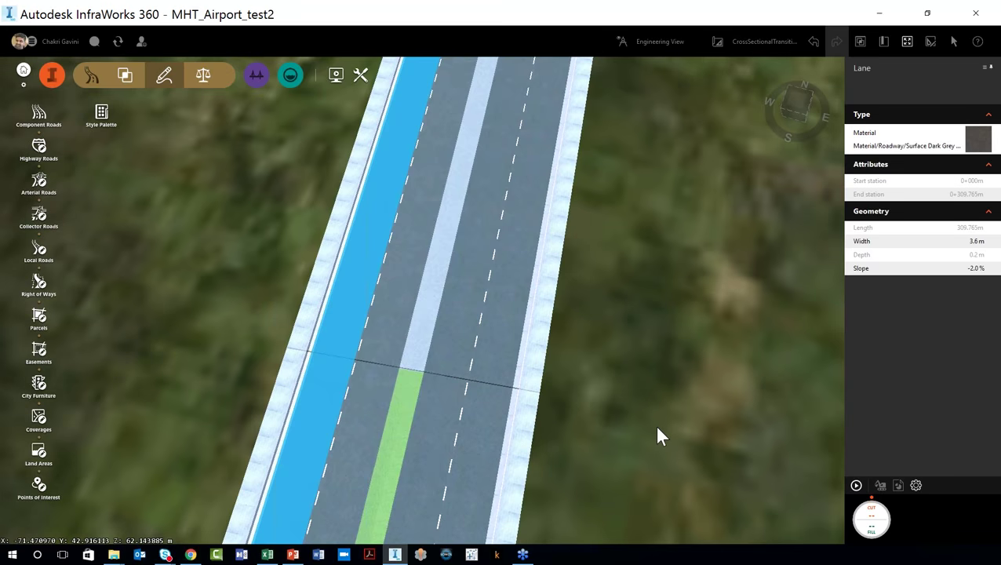
pyautogui.moveTo(657, 436); pyautogui.dragTo(443, 430, button='middle')
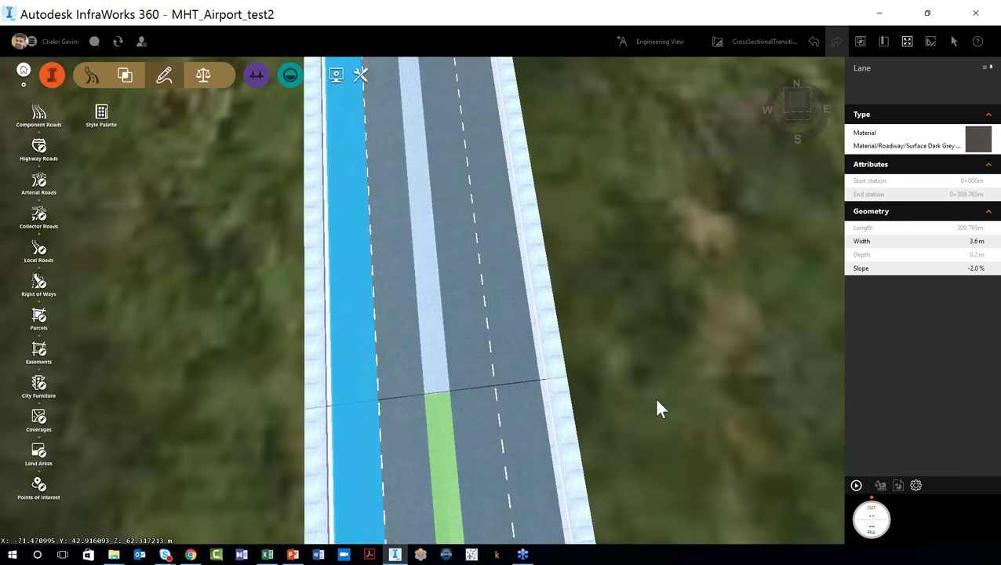
pyautogui.scroll(-2, 657, 408)
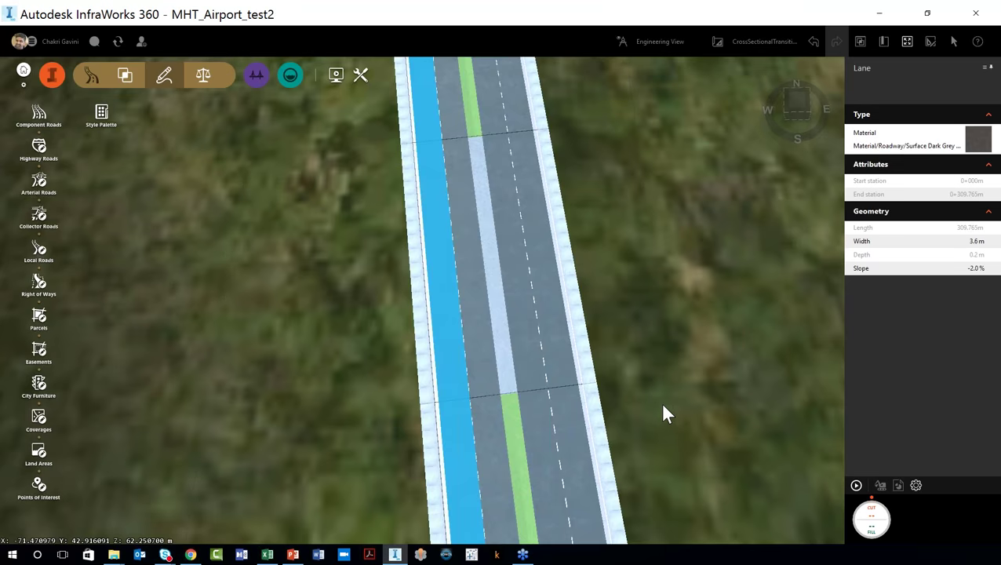
# - Select the whole 309.765 m Freeway road and zoom out to see its full length
pyautogui.press('Escape')
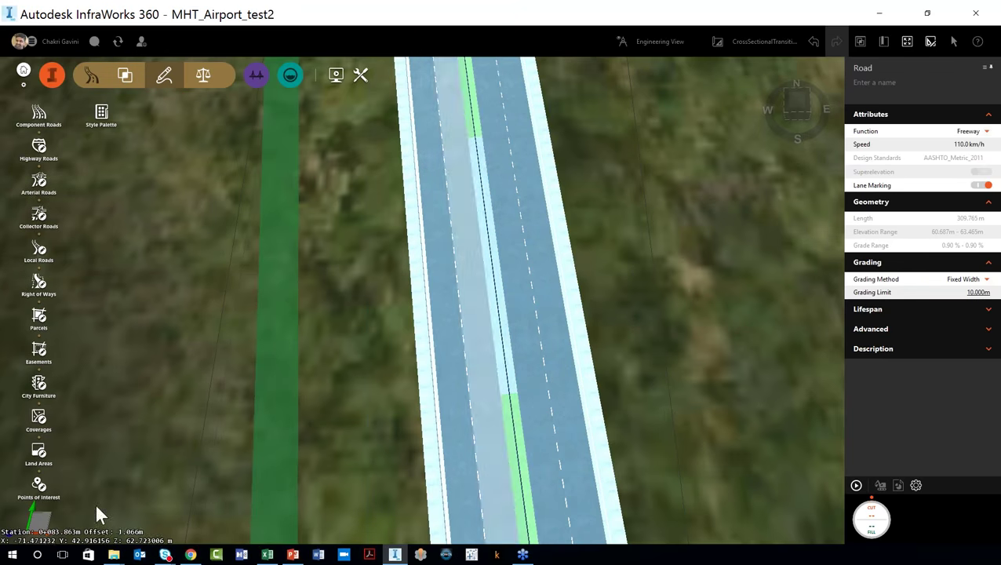
pyautogui.scroll(-3, 619, 290)
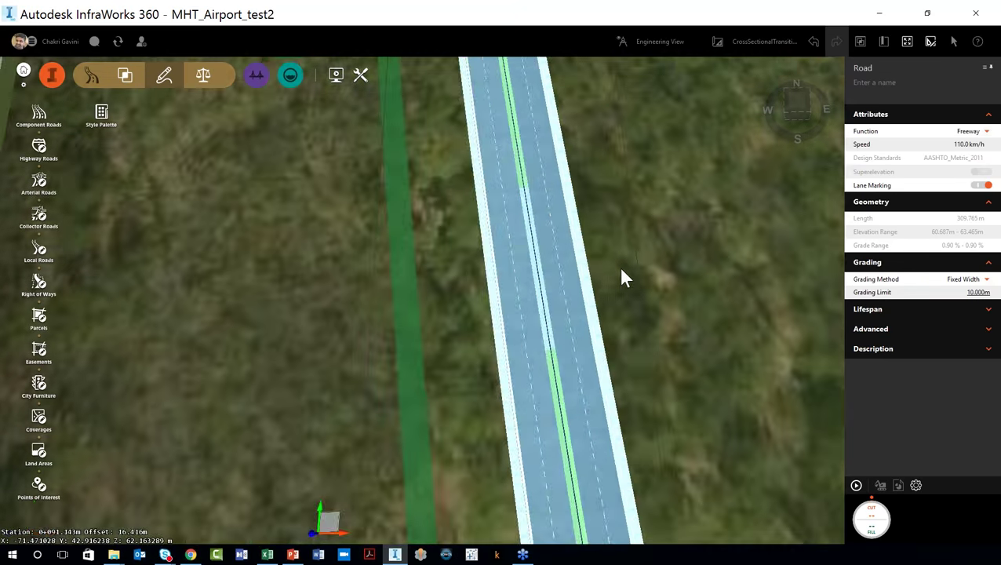
pyautogui.scroll(-3, 625, 278)
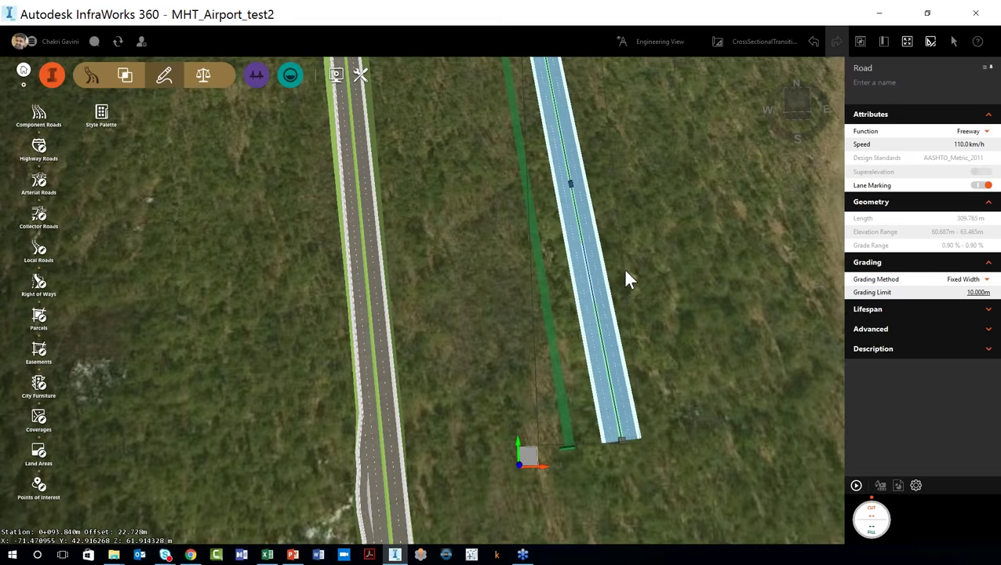
pyautogui.scroll(-3, 627, 279)
pyautogui.scroll(-2, 614, 266)
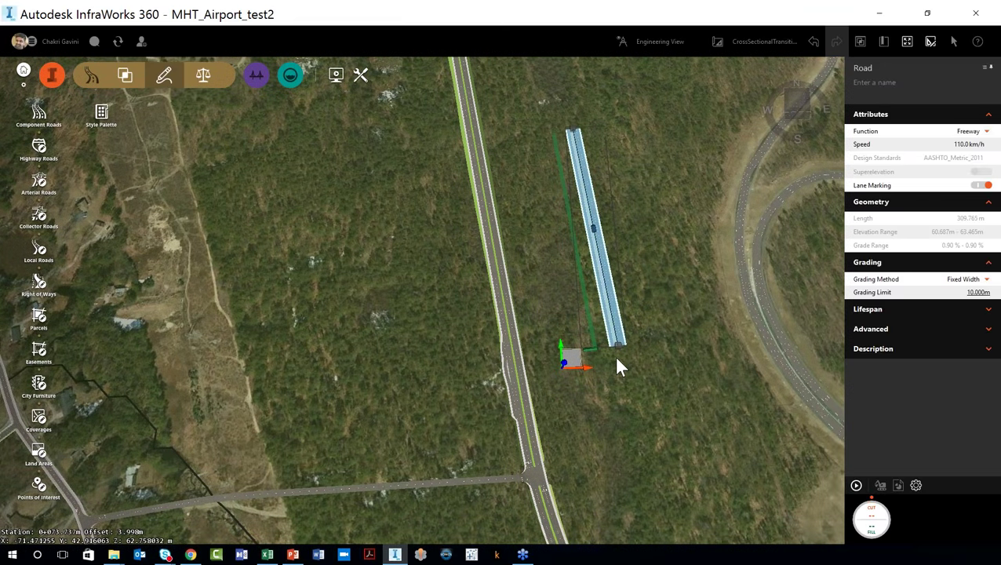
pyautogui.scroll(-1, 616, 366)
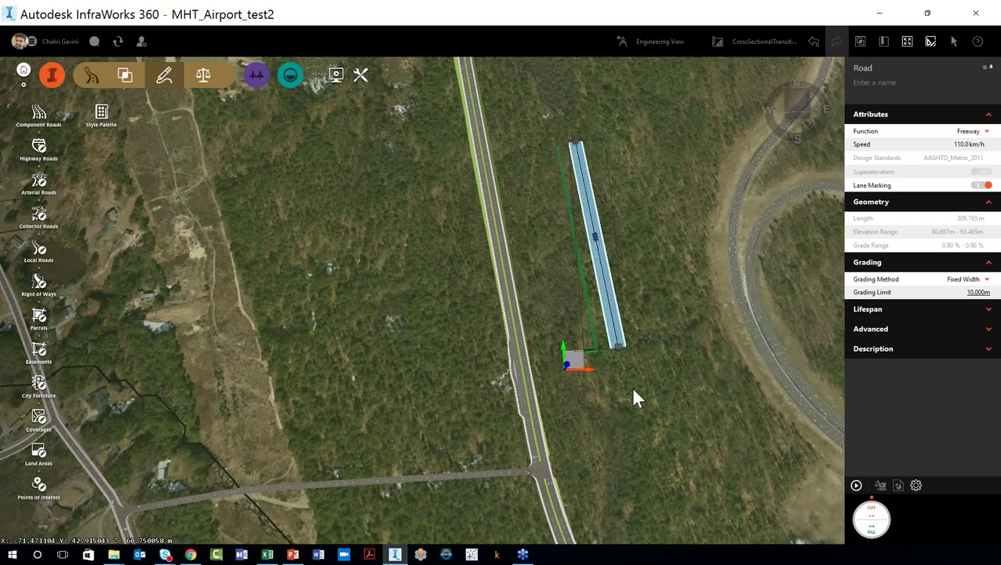
pyautogui.scroll(-3, 632, 388)
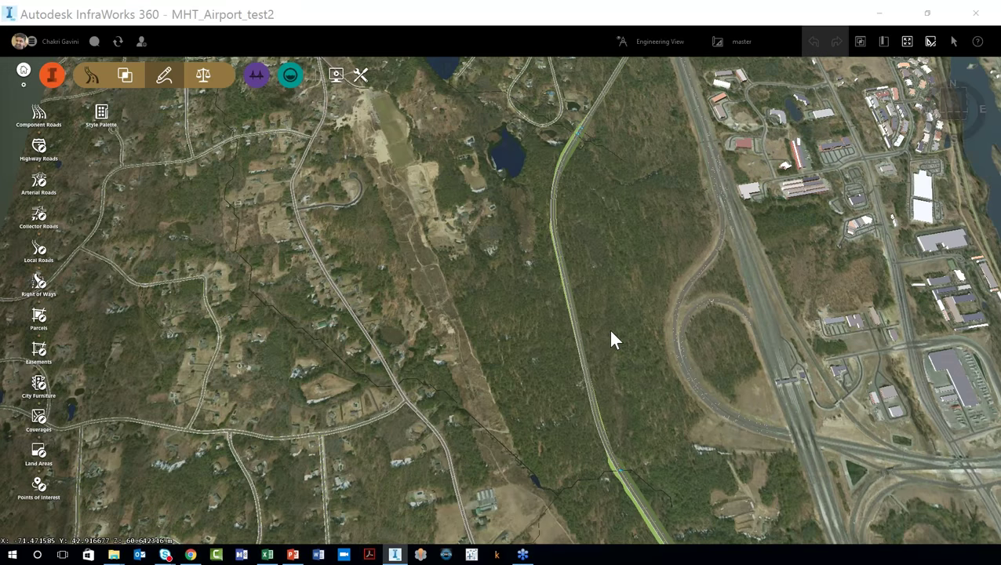
# - Zoom around the aerial map and show the saved bookmarks list
pyautogui.scroll(-2, 611, 333)
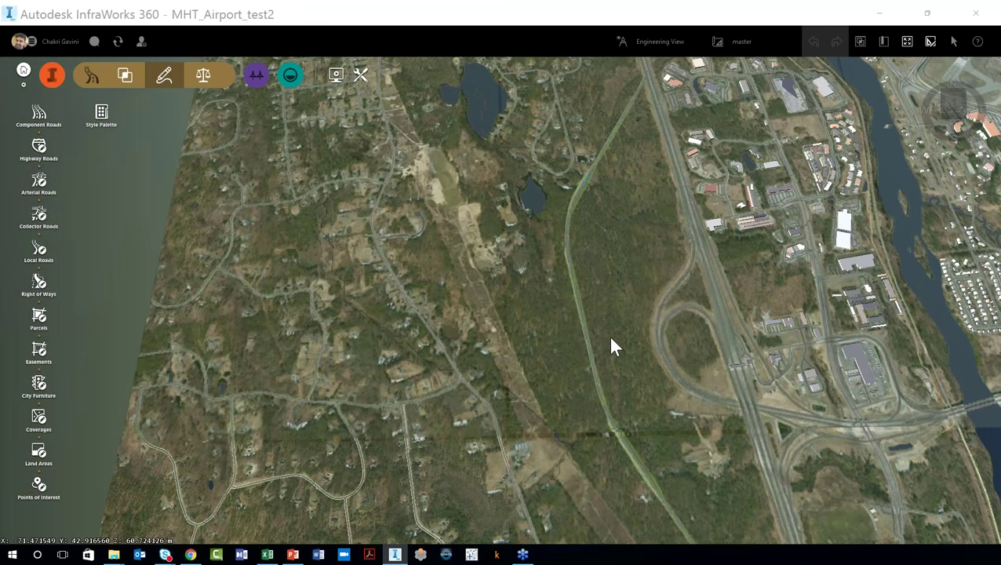
pyautogui.scroll(-1, 610, 339)
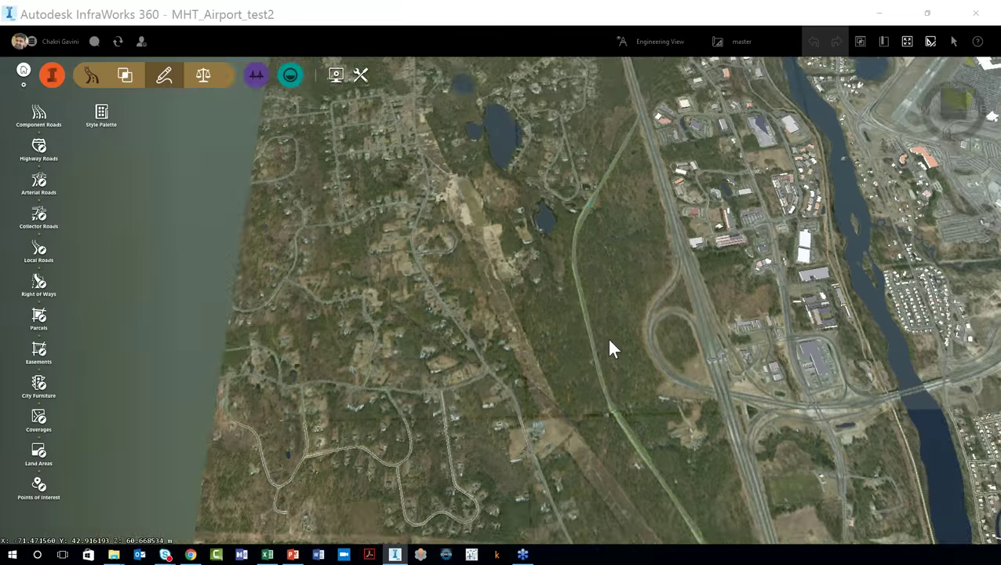
pyautogui.scroll(3, 610, 340)
pyautogui.scroll(2, 593, 403)
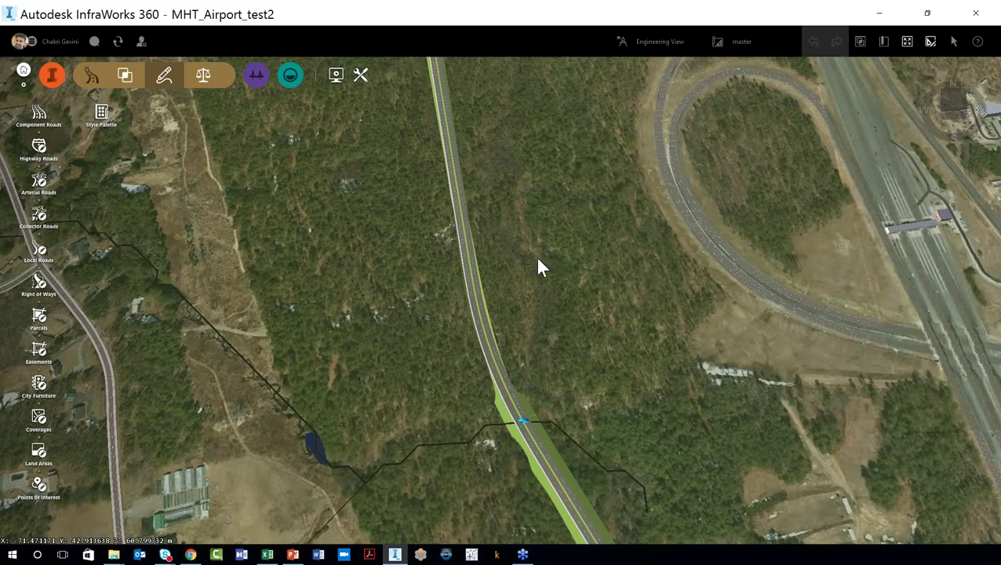
pyautogui.scroll(-2, 538, 266)
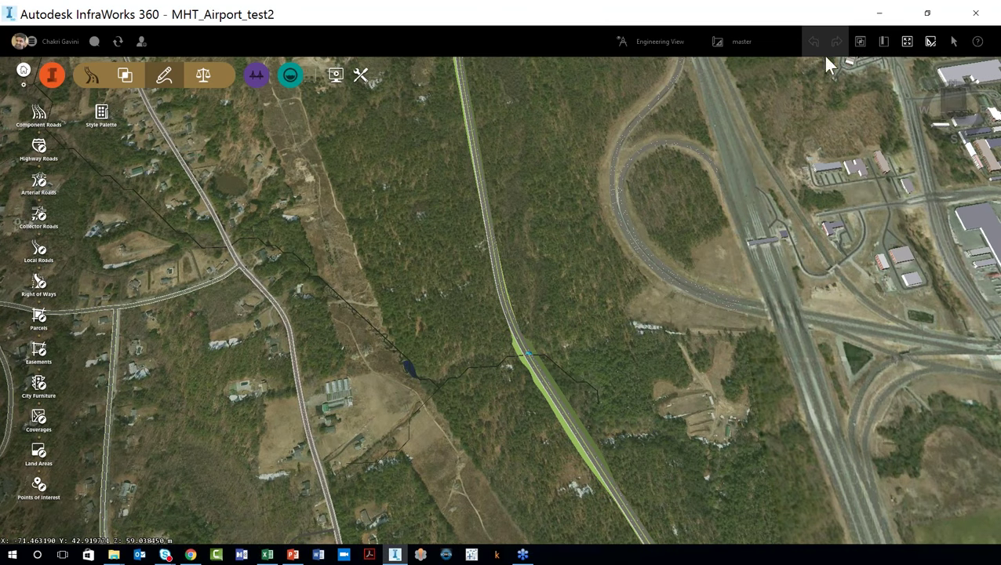
pyautogui.click(883, 43)
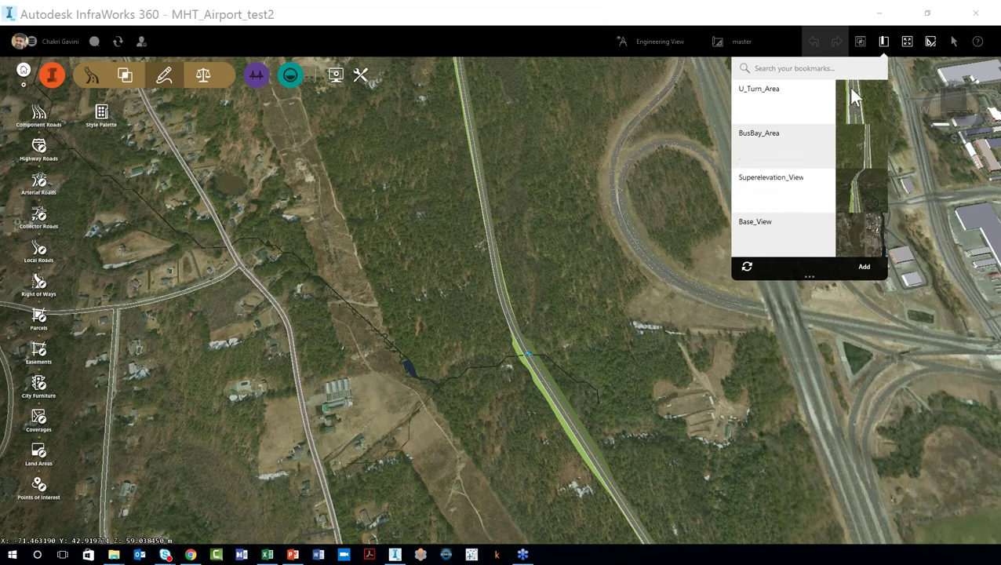
# - Go to the Base_View bookmark, close the bookmarks list, and show the design proposals
pyautogui.moveTo(790, 226)
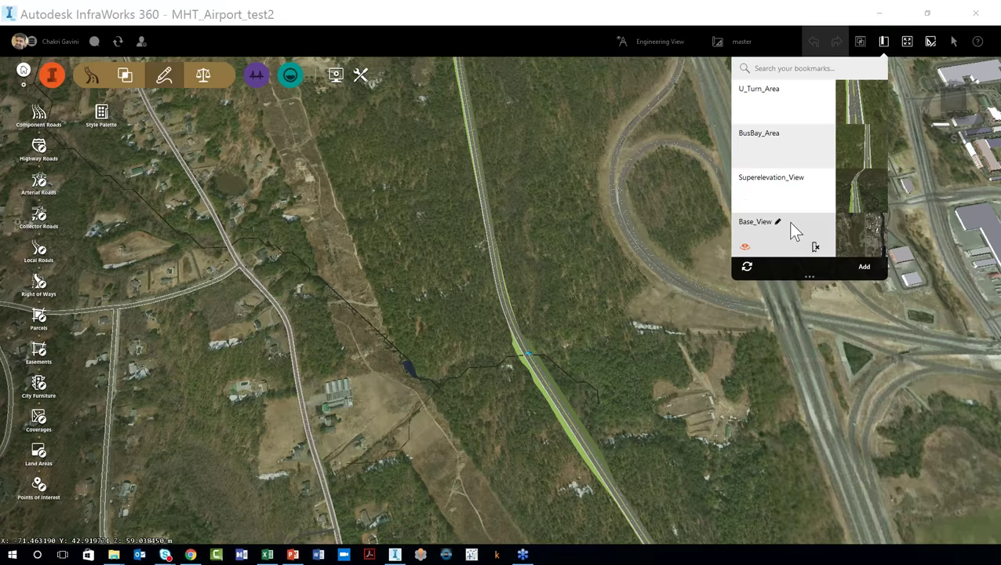
pyautogui.click(791, 227)
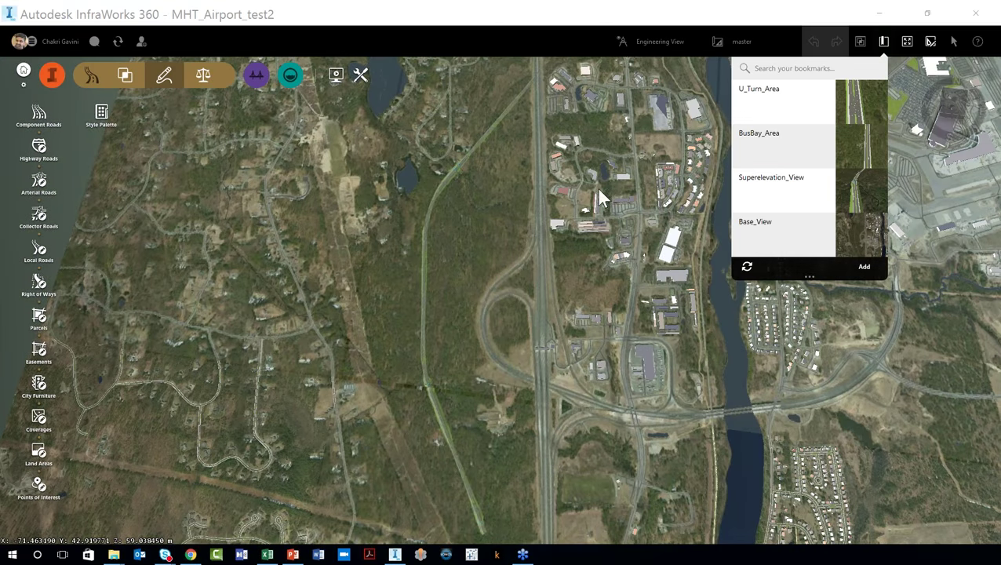
pyautogui.click(416, 312)
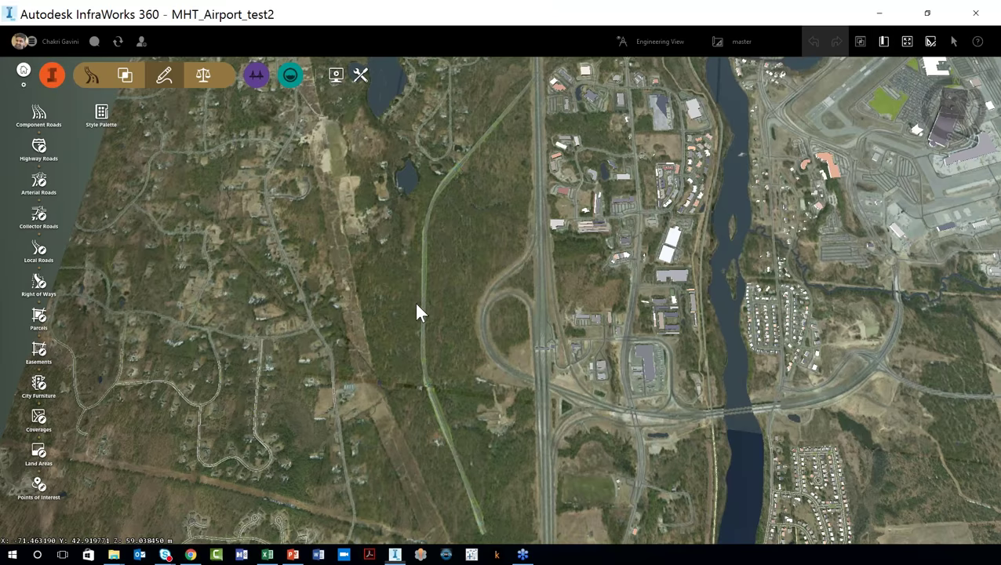
pyautogui.click(741, 42)
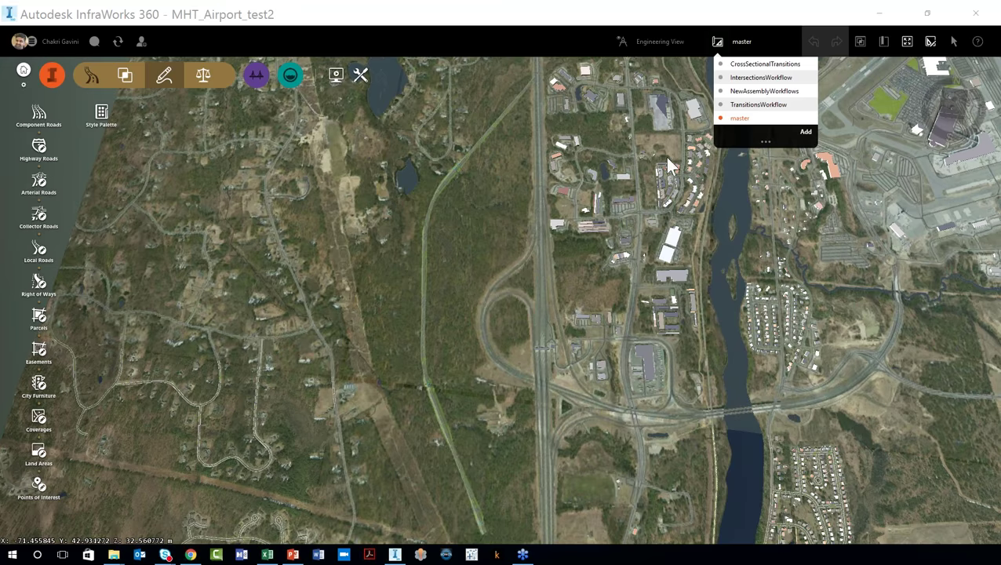
# - Make IntersectionsWorkflow the active proposal, briefly checking the view-style and bookmark lists
pyautogui.click(738, 104)
pyautogui.click(749, 78)
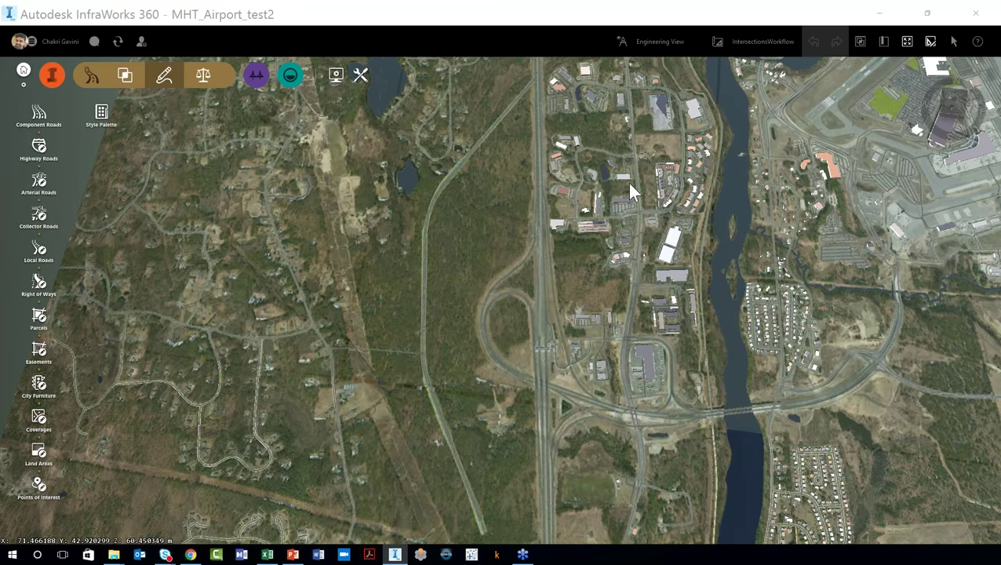
pyautogui.click(657, 45)
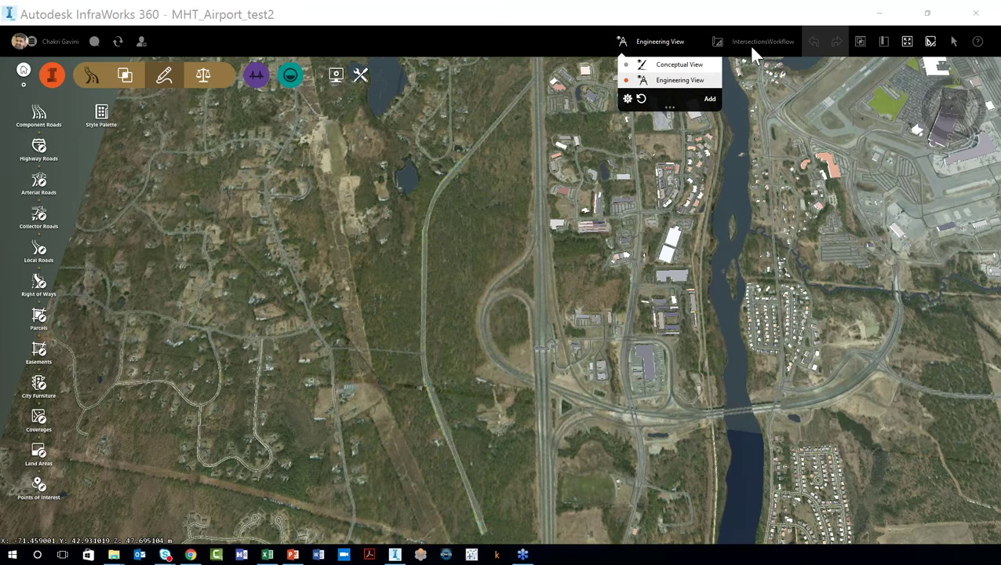
pyautogui.click(752, 44)
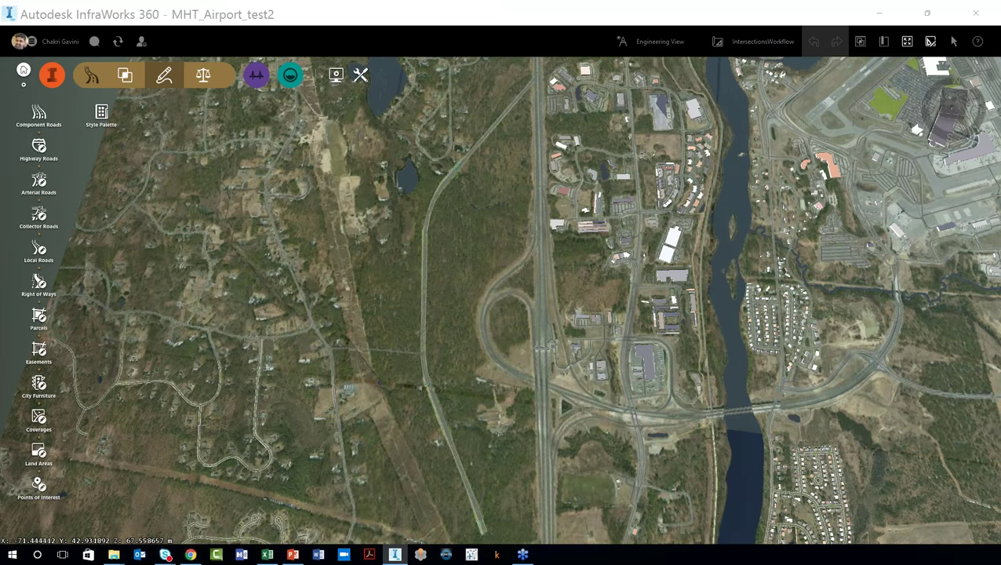
pyautogui.click(883, 42)
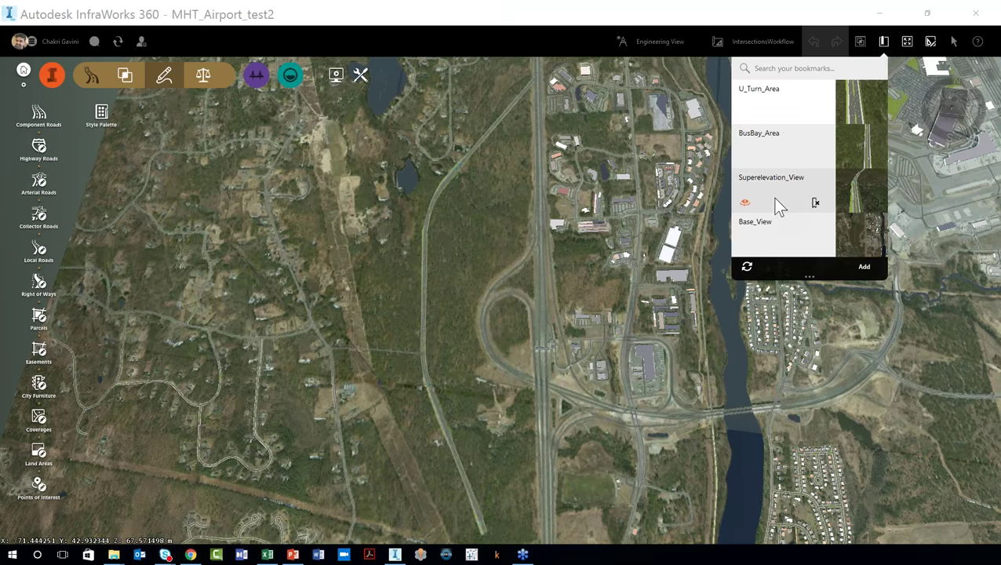
pyautogui.click(459, 375)
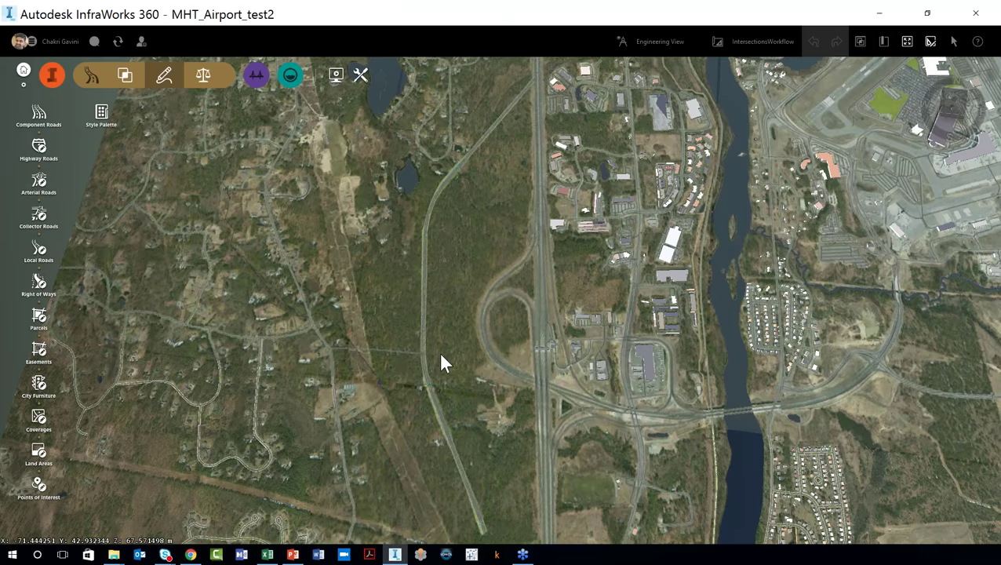
# - Zoom in on the freeway T-intersection and select Intersection 3 to view its properties
pyautogui.scroll(1, 397, 355)
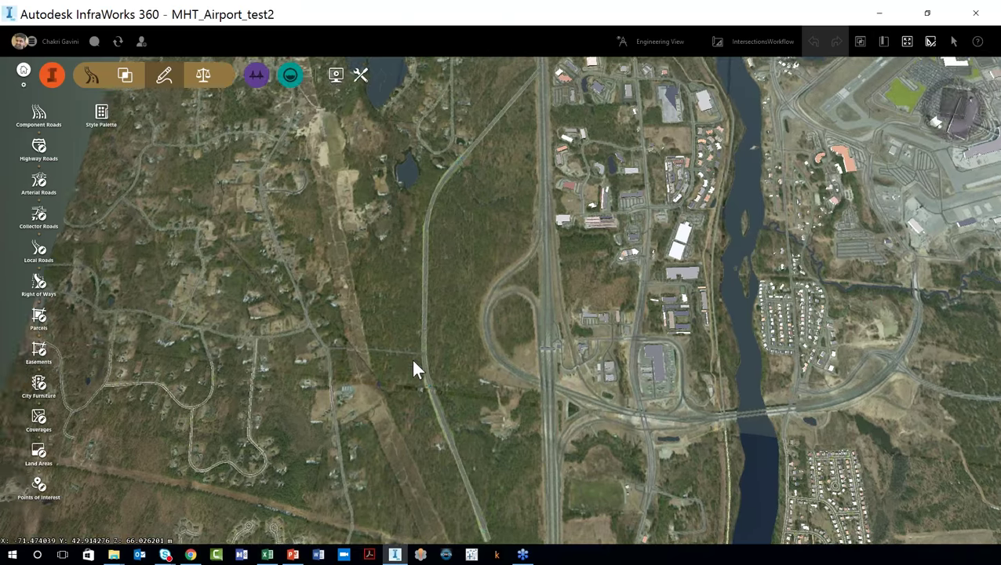
pyautogui.scroll(1, 422, 364)
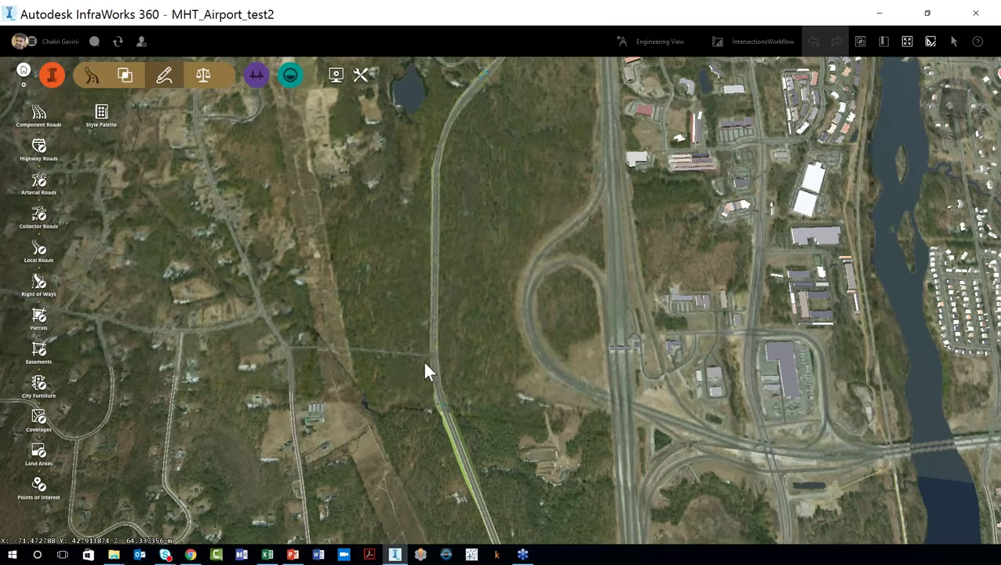
pyautogui.scroll(2, 424, 367)
pyautogui.scroll(2, 426, 366)
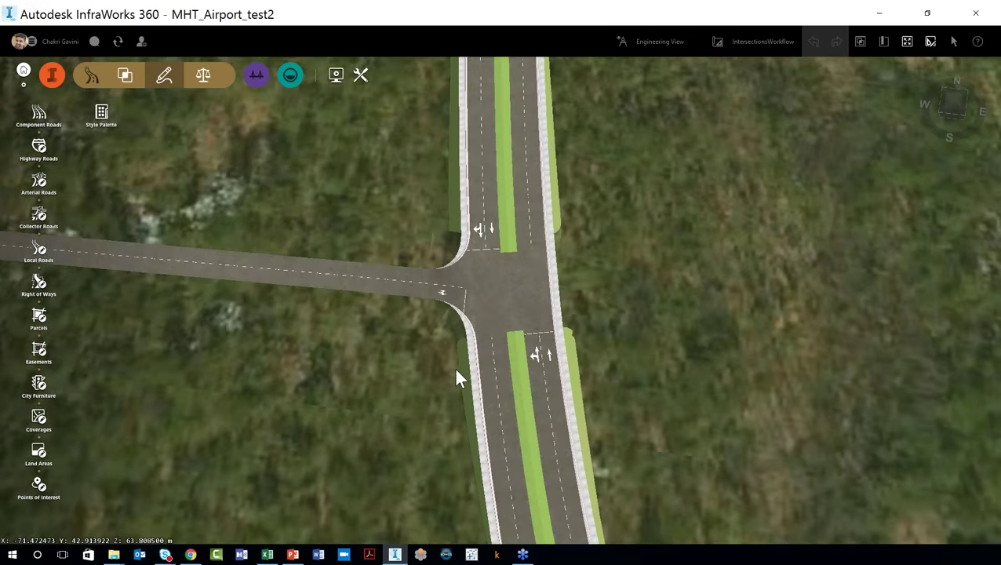
pyautogui.scroll(2, 462, 379)
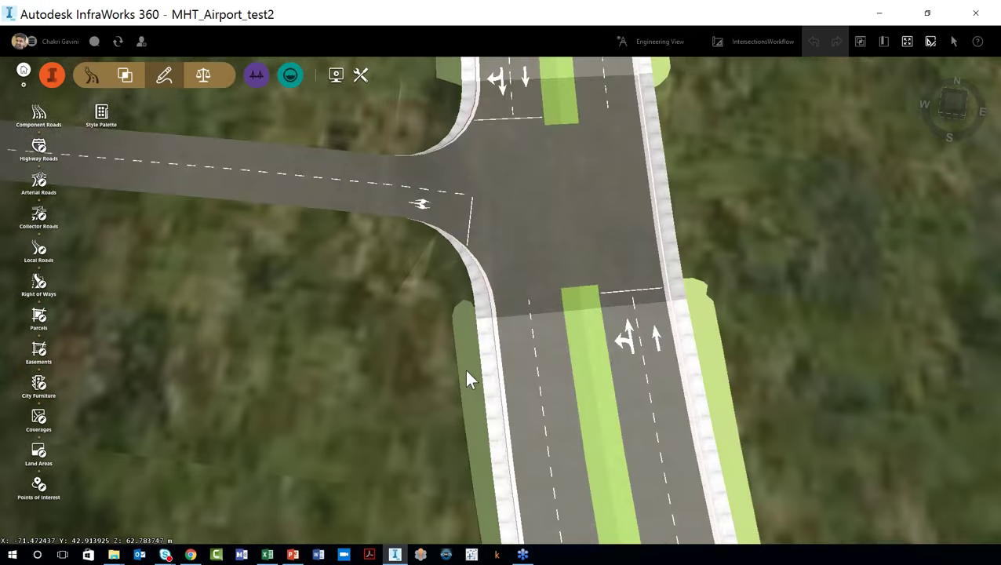
pyautogui.scroll(-2, 547, 405)
pyautogui.scroll(-4, 546, 404)
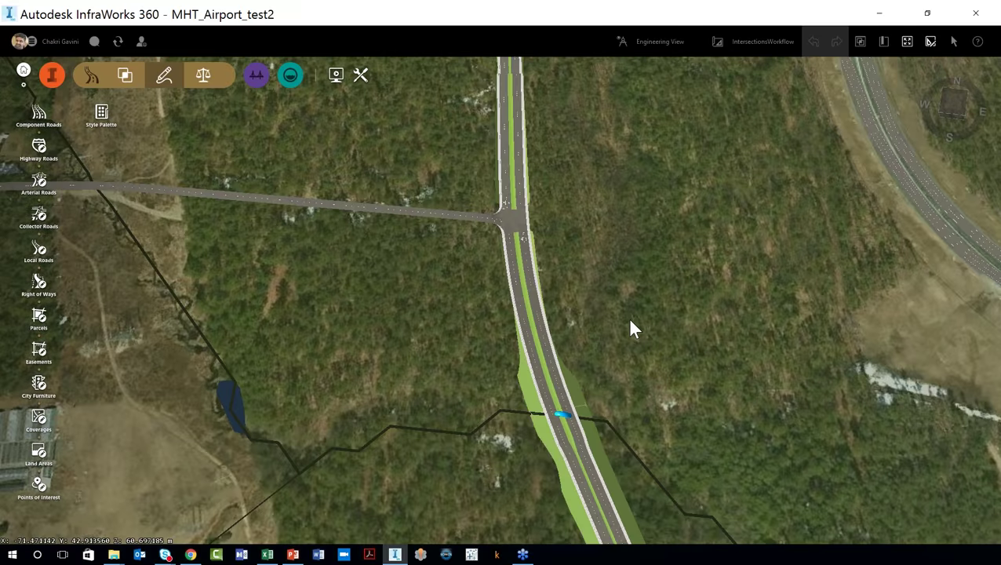
pyautogui.scroll(-2, 632, 329)
pyautogui.scroll(1, 594, 453)
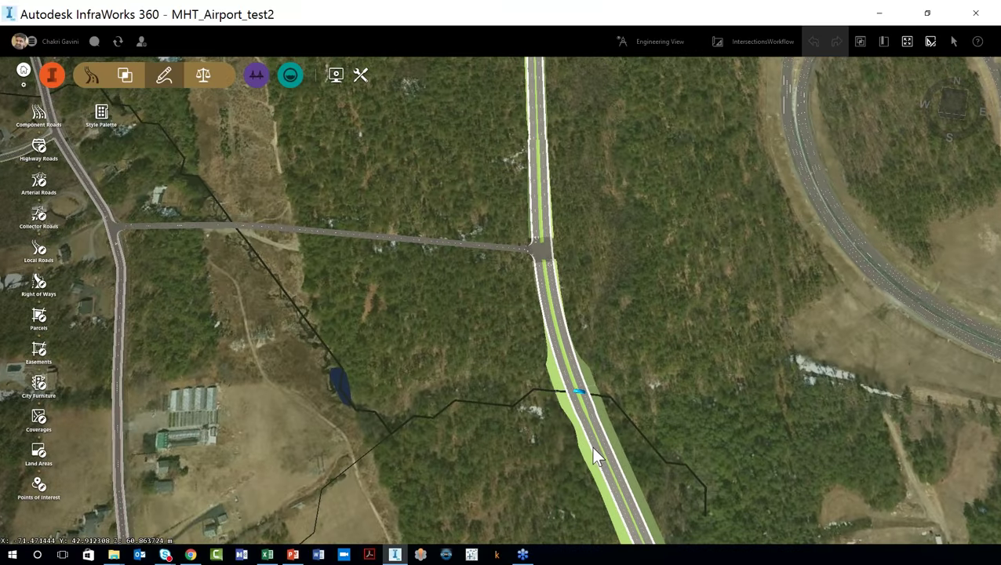
pyautogui.scroll(4, 594, 457)
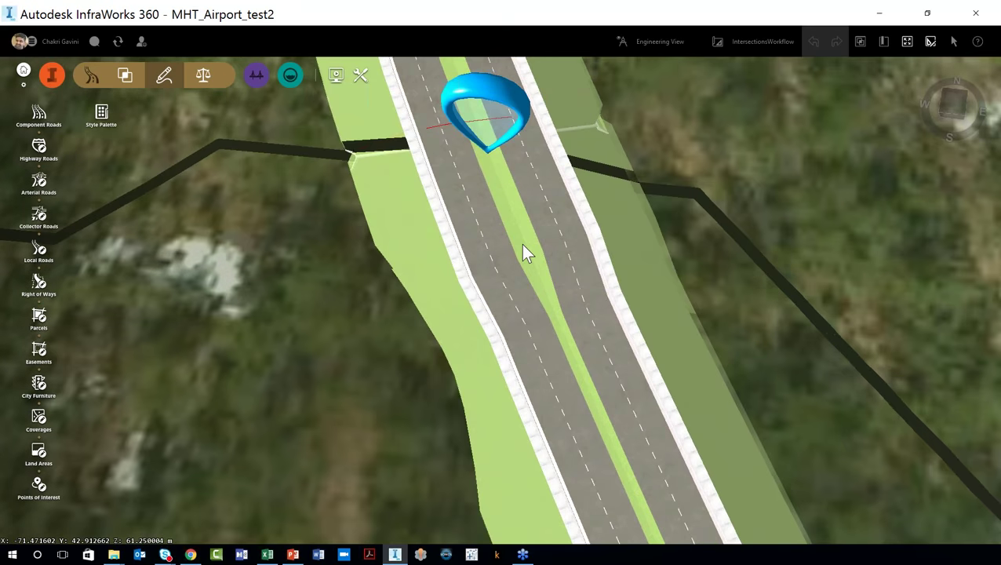
pyautogui.scroll(-4, 522, 244)
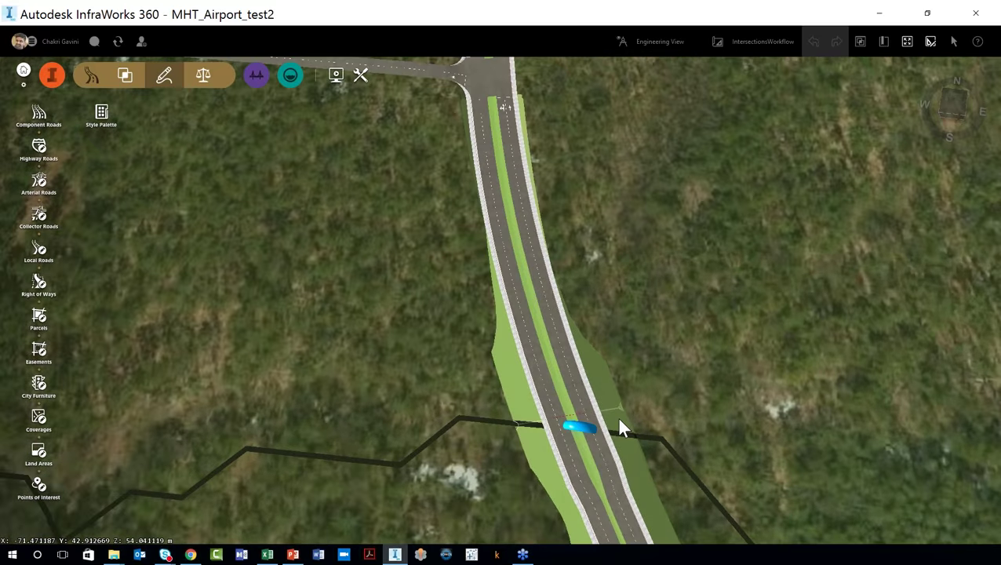
pyautogui.scroll(-3, 584, 419)
pyautogui.scroll(3, 566, 353)
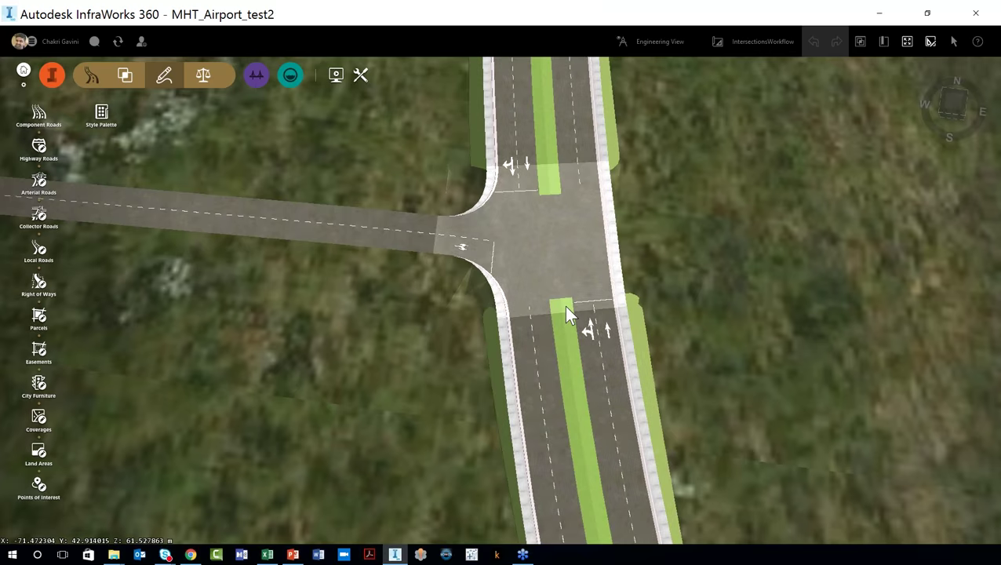
pyautogui.click(563, 305)
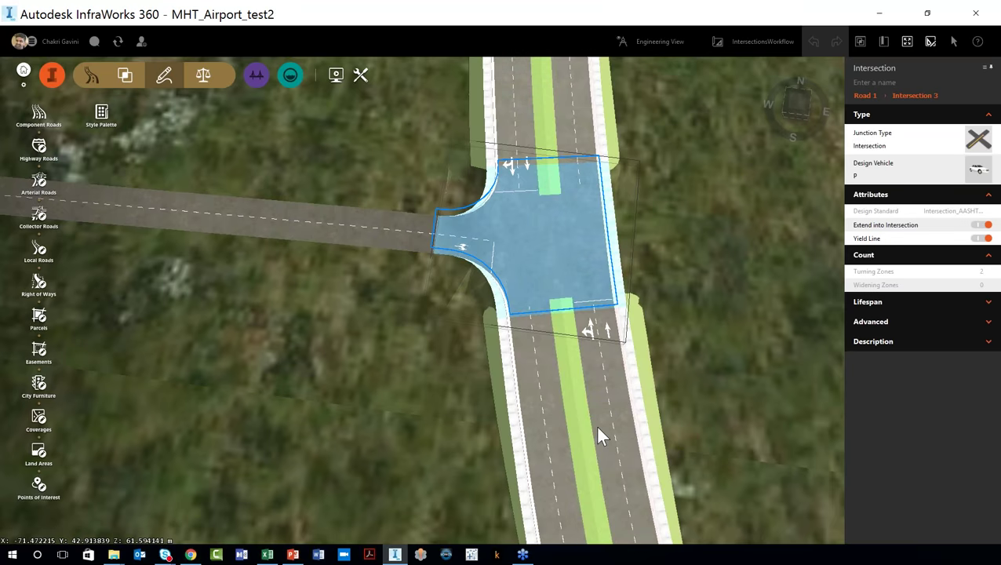
# - Show the south freeway's road cross section, move it aside, and set the station to 0+892.125
pyautogui.rightClick(598, 434)
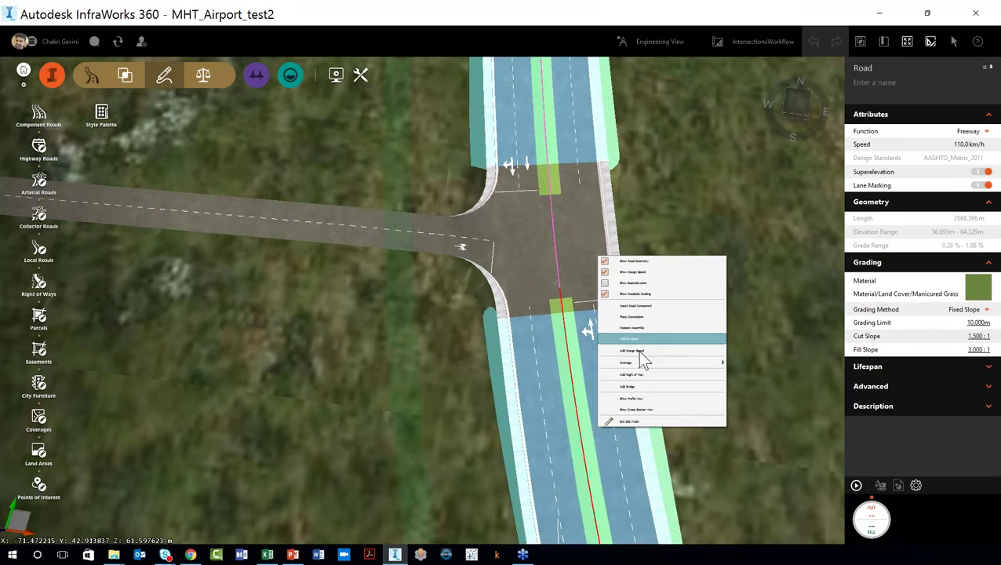
pyautogui.click(648, 410)
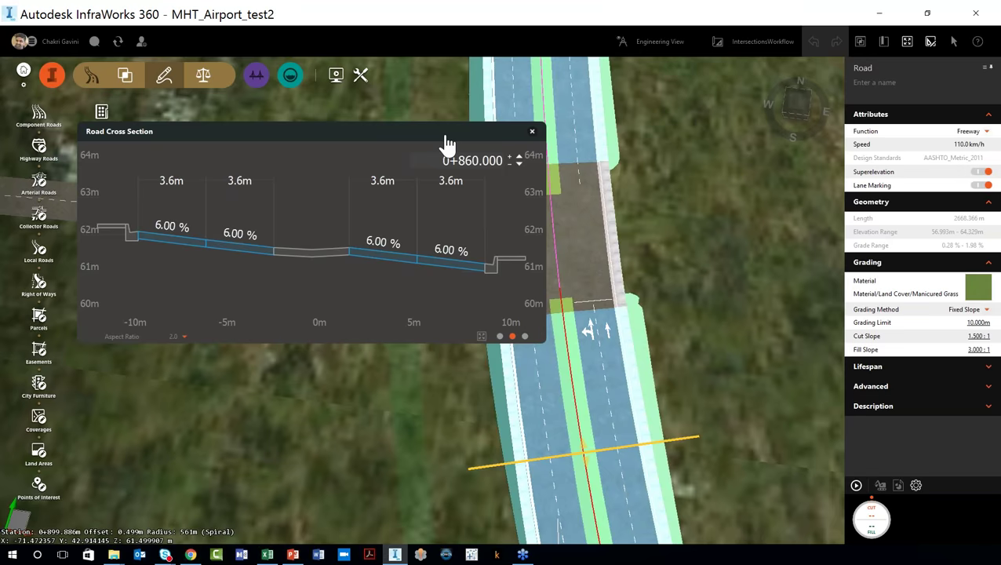
pyautogui.moveTo(447, 143); pyautogui.dragTo(384, 207)
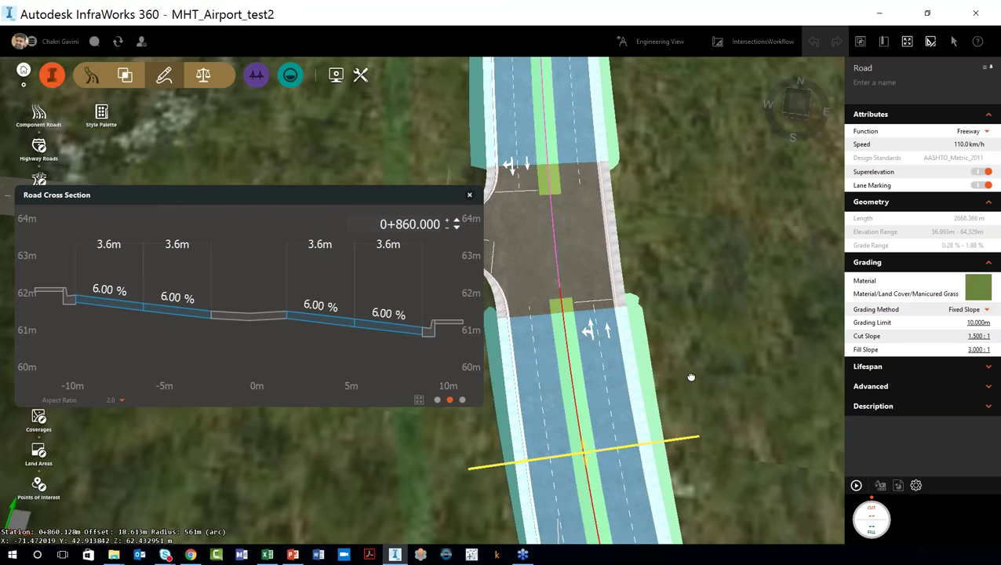
pyautogui.moveTo(691, 377); pyautogui.dragTo(698, 329)
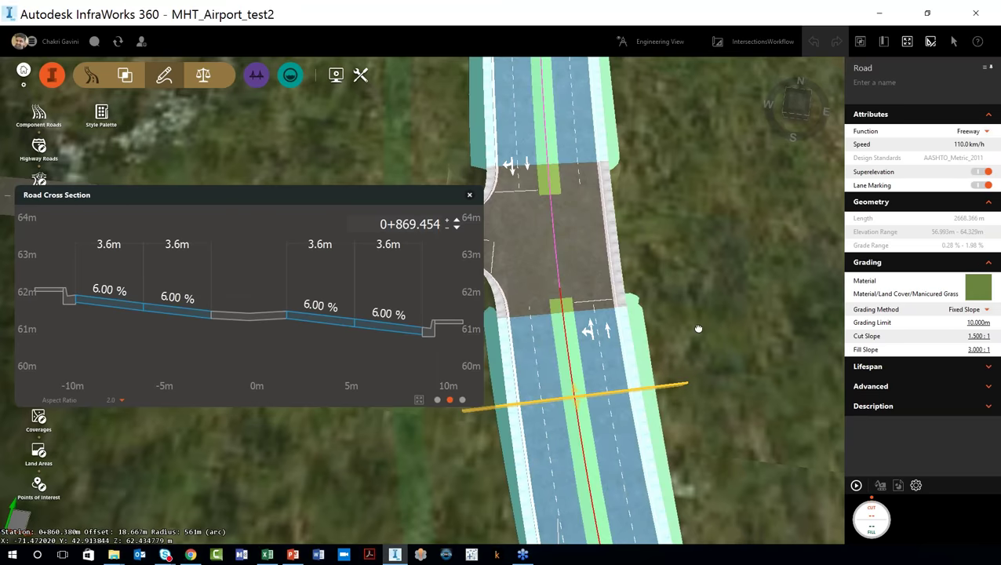
pyautogui.moveTo(698, 329); pyautogui.dragTo(695, 272)
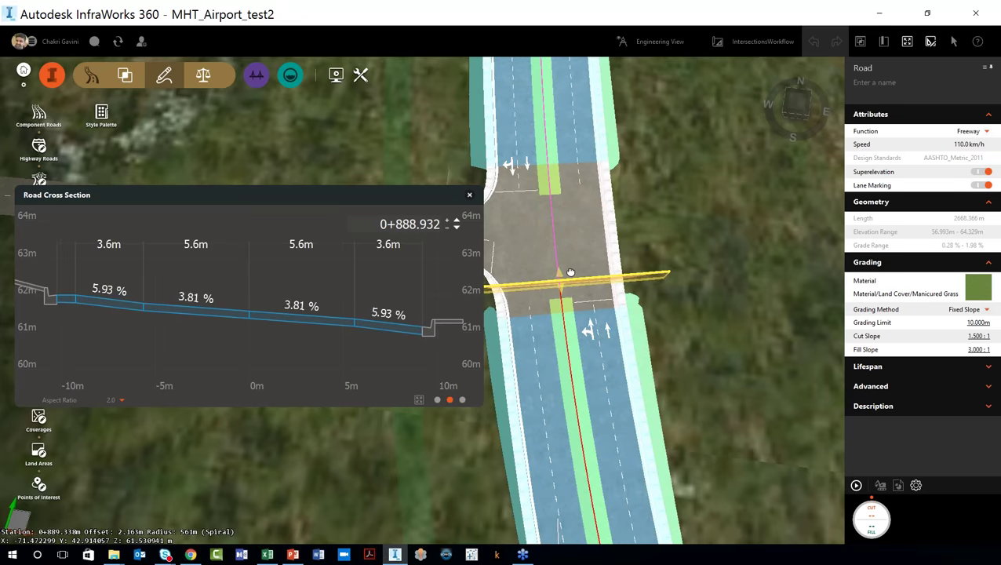
pyautogui.moveTo(570, 272); pyautogui.dragTo(570, 259)
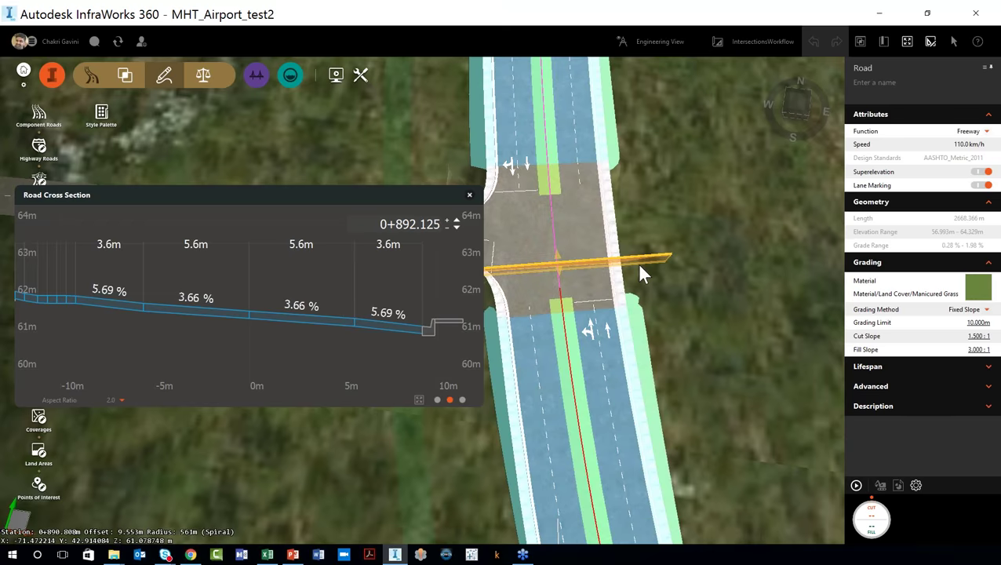
# - Cycle the section view through points-and-lines and cut-and-fill, then back to lane widths and slopes
pyautogui.click(437, 400)
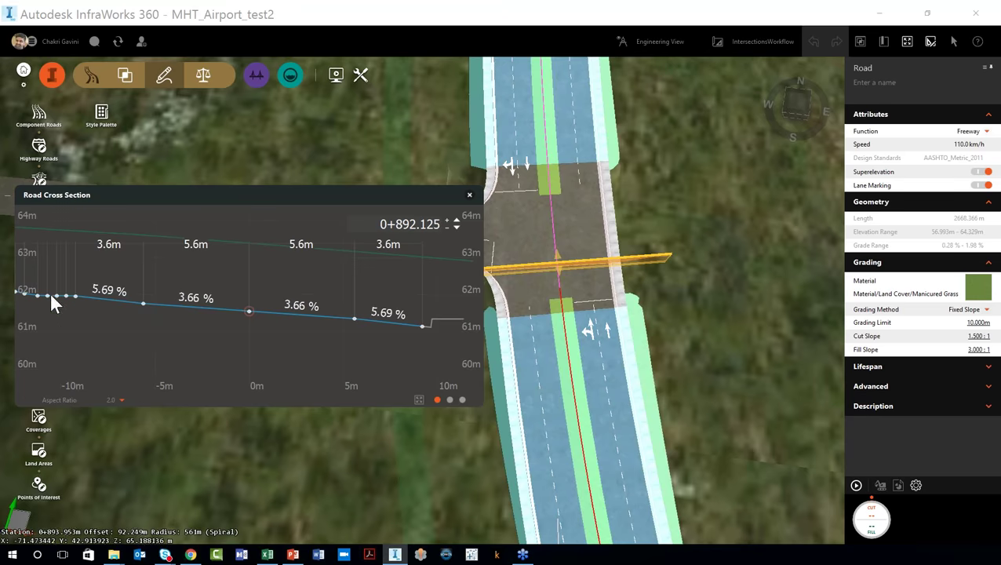
pyautogui.click(460, 400)
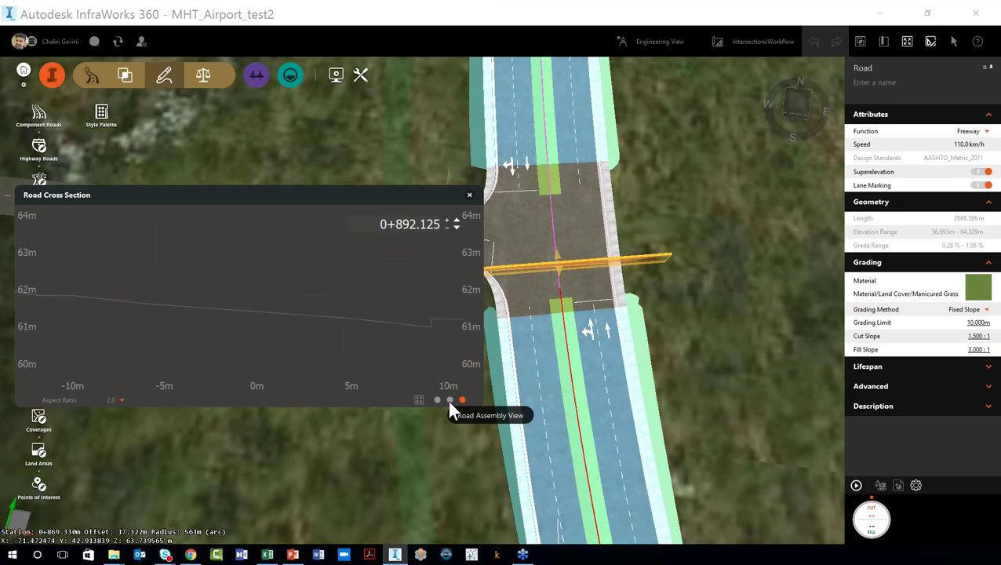
pyautogui.click(450, 400)
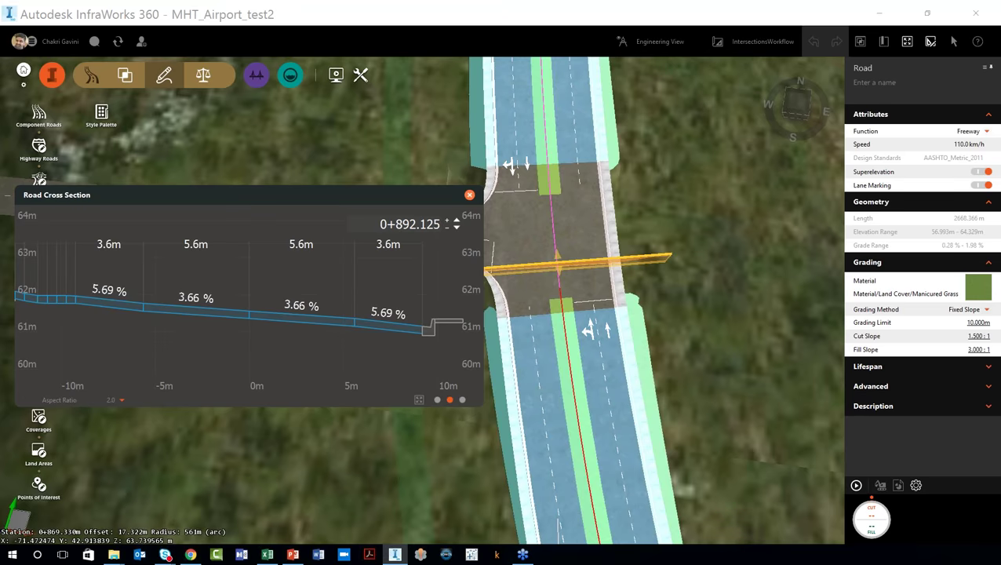
# - Close the cross-section view, select the median, lane and freeway, then the T-junction intersection
pyautogui.click(469, 196)
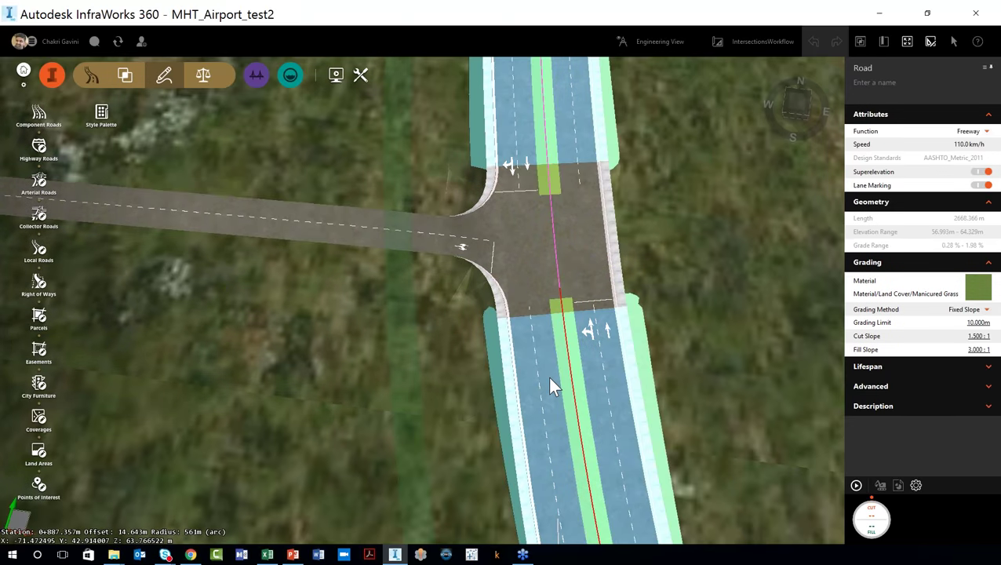
pyautogui.scroll(3, 576, 386)
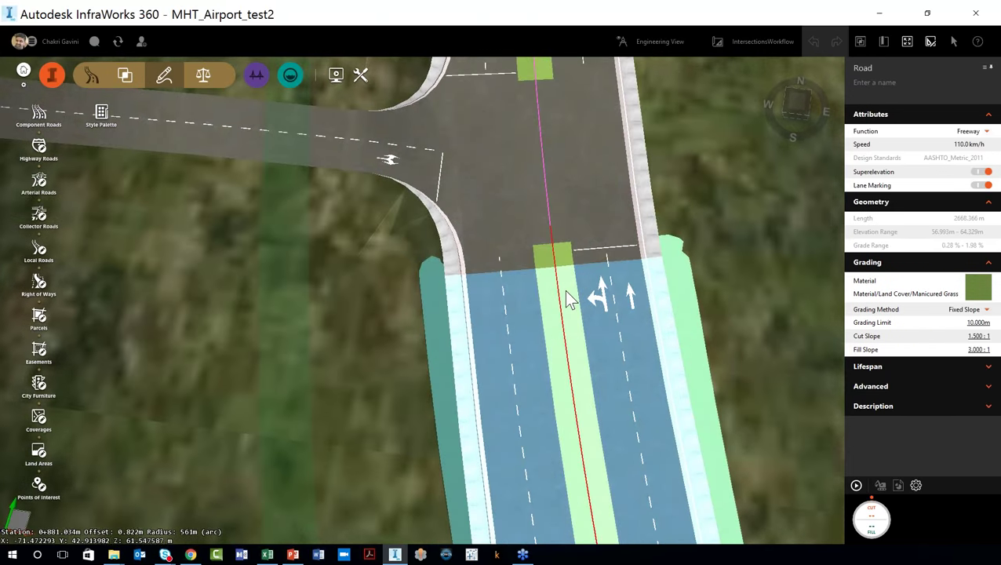
pyautogui.click(564, 290)
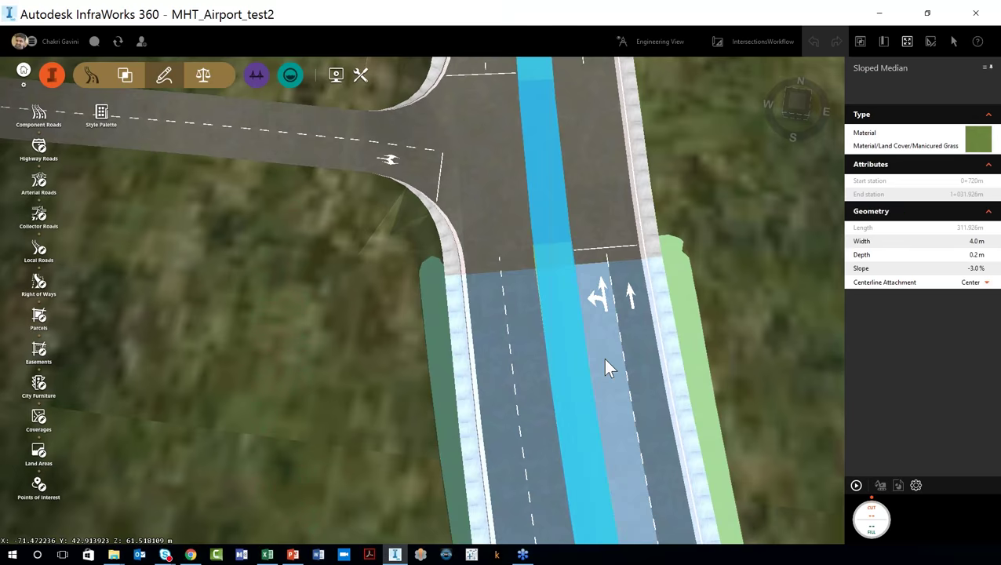
pyautogui.click(584, 201)
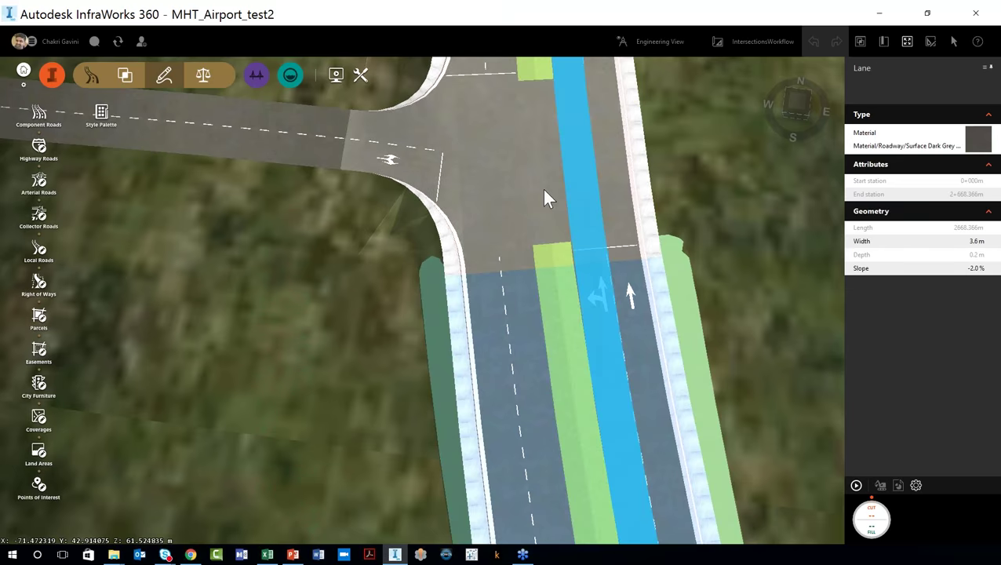
pyautogui.click(547, 197)
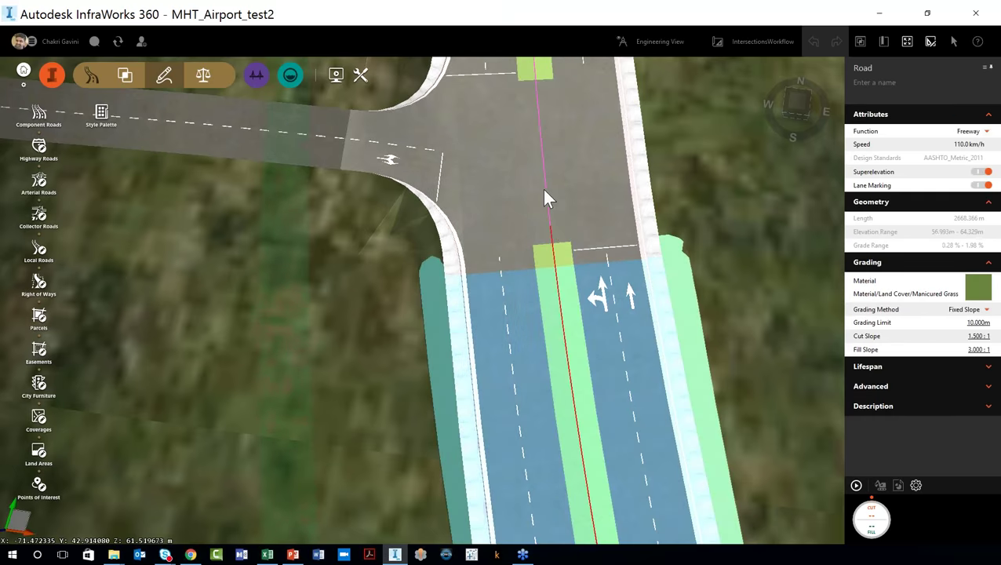
pyautogui.click(576, 227)
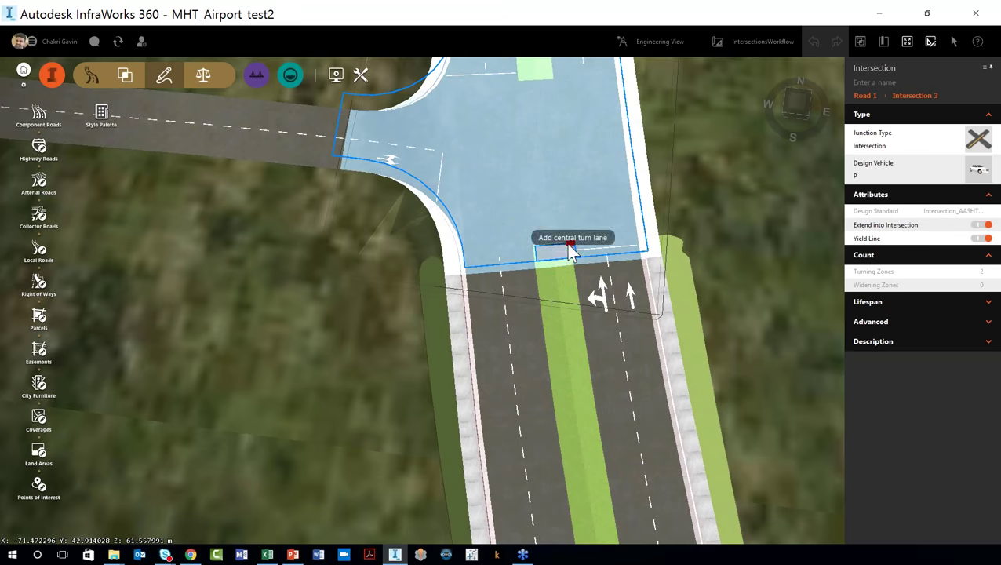
# - Drag a central left-turn lane about 15 m down the southern approach, then reselect Intersection 3
pyautogui.moveTo(570, 251); pyautogui.dragTo(588, 526)
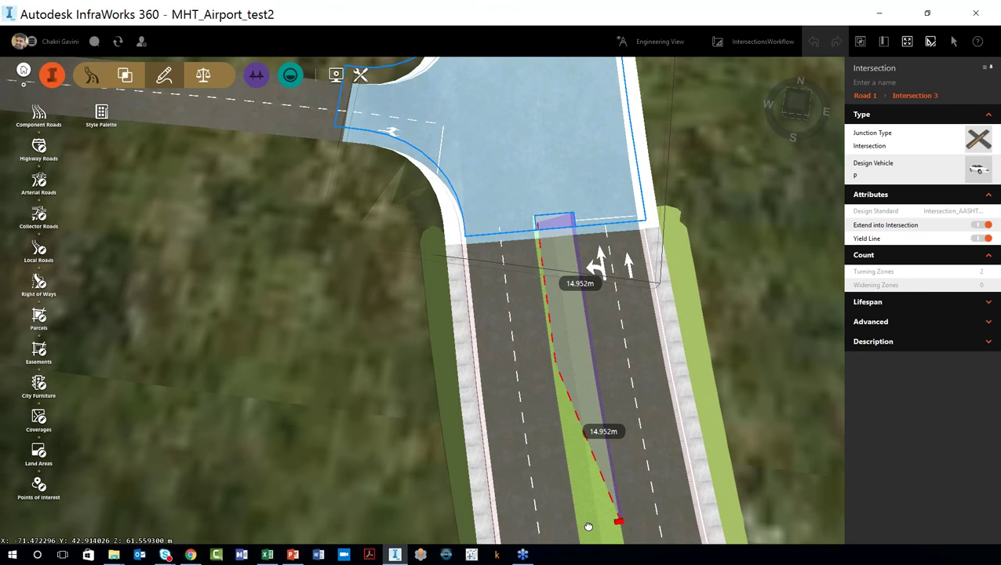
pyautogui.moveTo(588, 526); pyautogui.dragTo(587, 517)
pyautogui.scroll(-3, 680, 325)
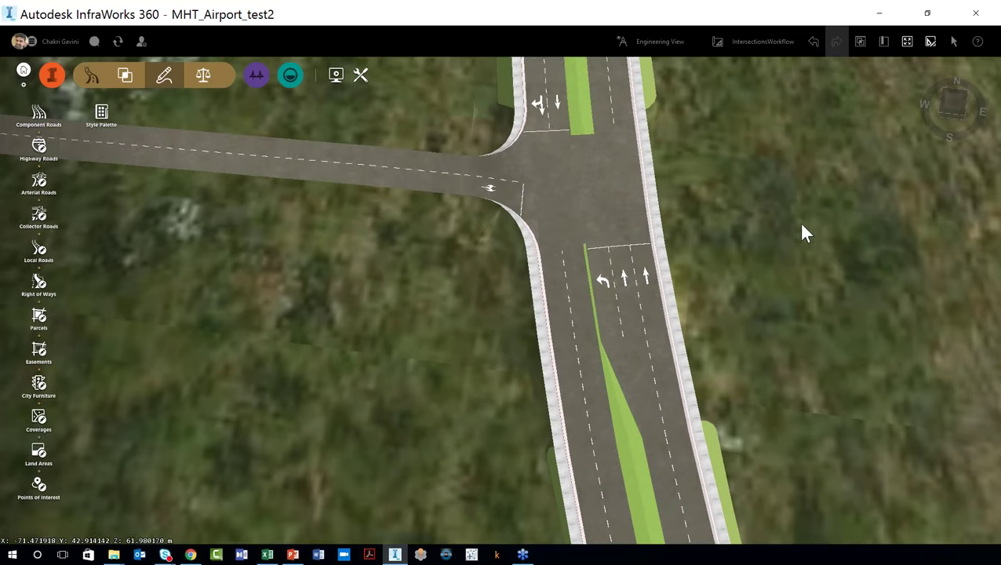
pyautogui.moveTo(802, 230); pyautogui.dragTo(801, 373)
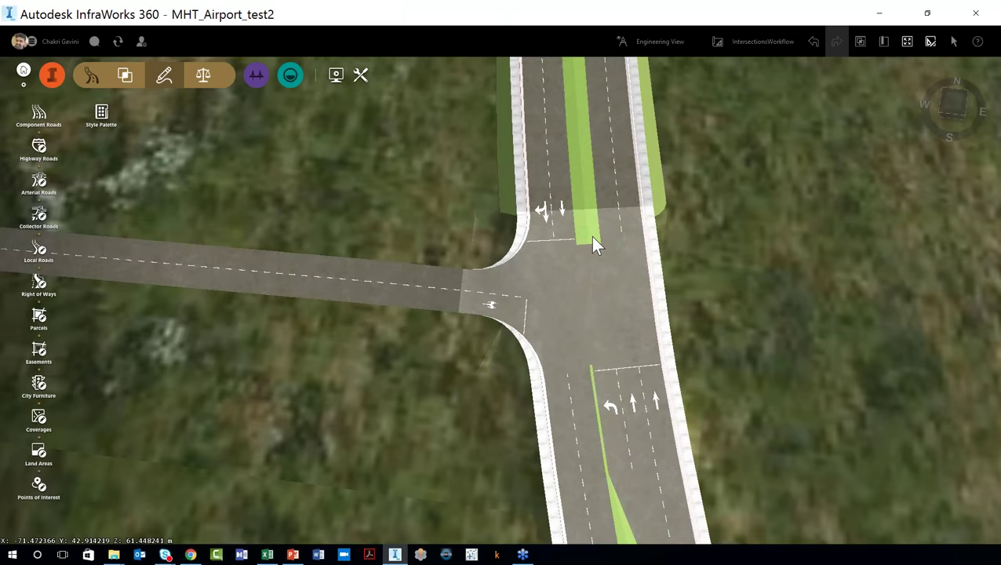
pyautogui.click(592, 236)
pyautogui.click(754, 265)
pyautogui.click(612, 396)
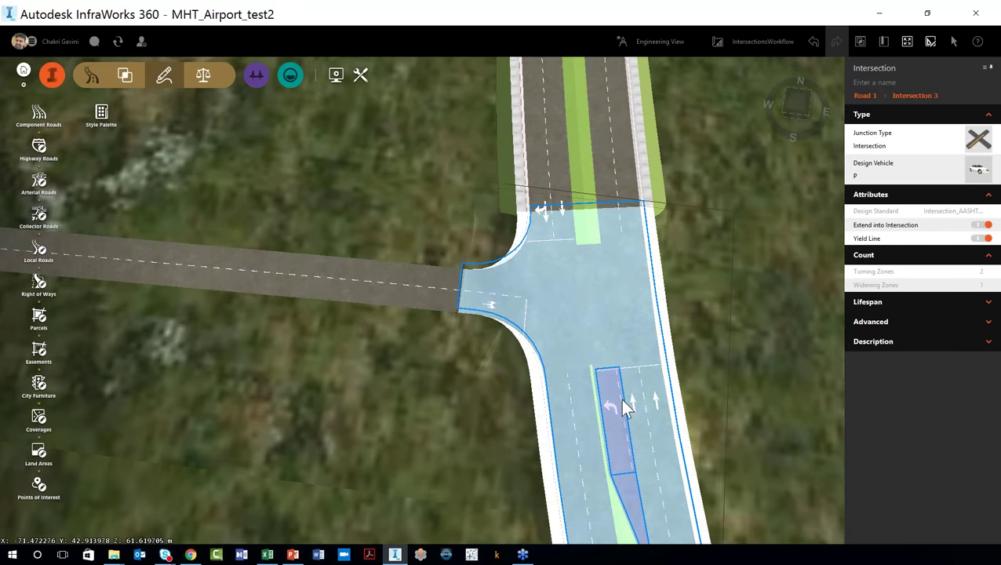
# - Set the southern approach lane group's first lane to straight-through
pyautogui.click(628, 384)
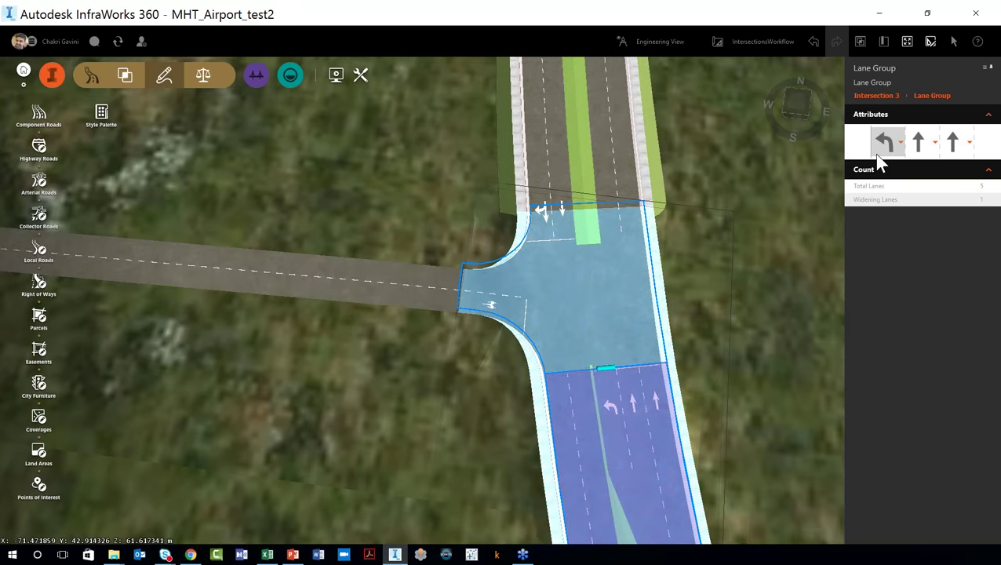
pyautogui.click(901, 143)
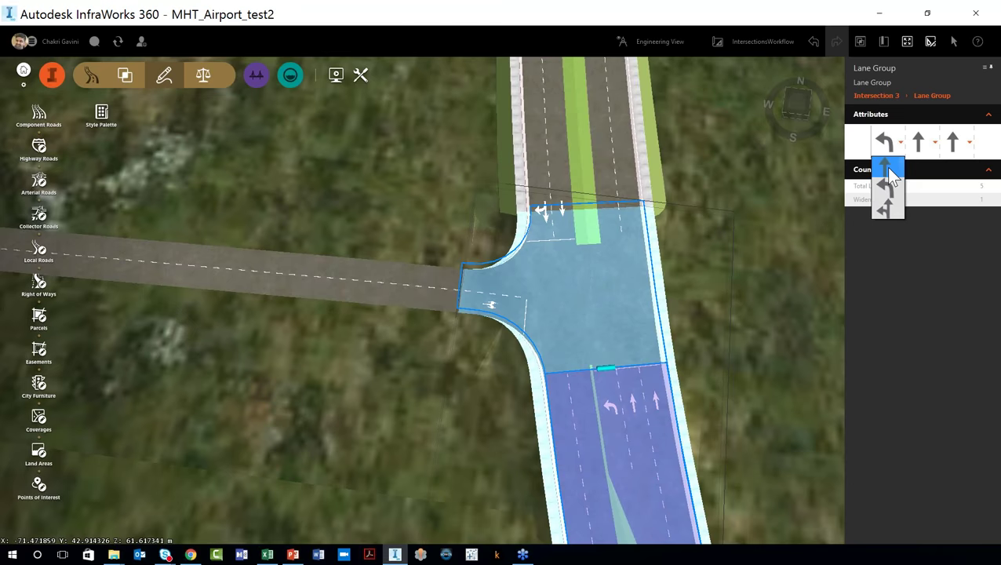
pyautogui.click(887, 167)
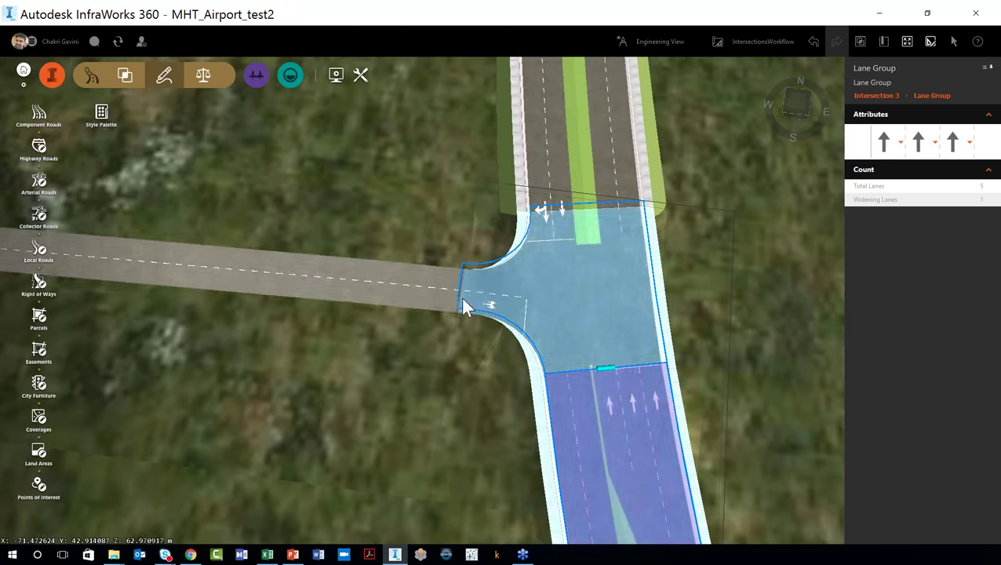
# - Make the west leg's lane group right-turn only and deselect to view the arrow markings
pyautogui.click(465, 304)
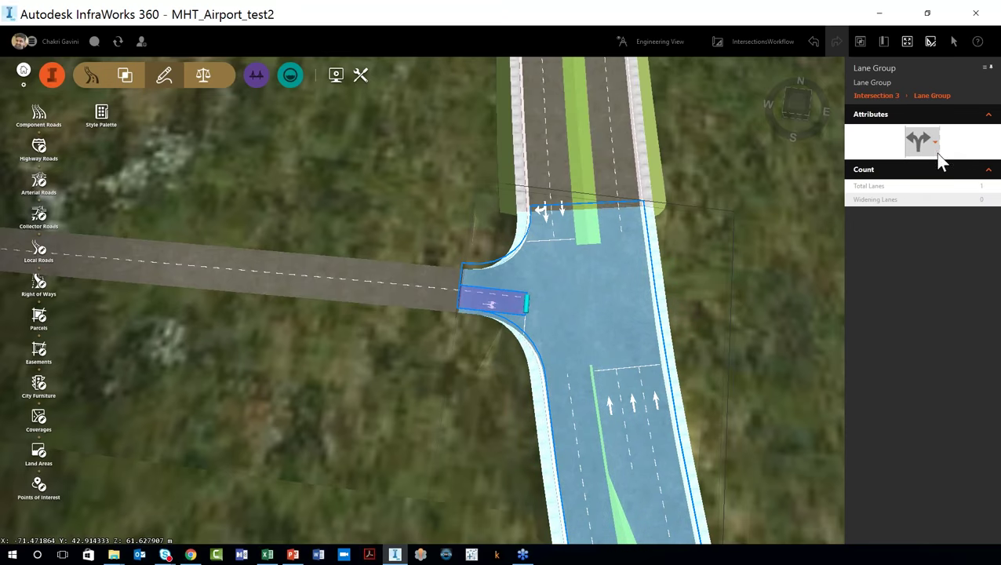
pyautogui.click(935, 145)
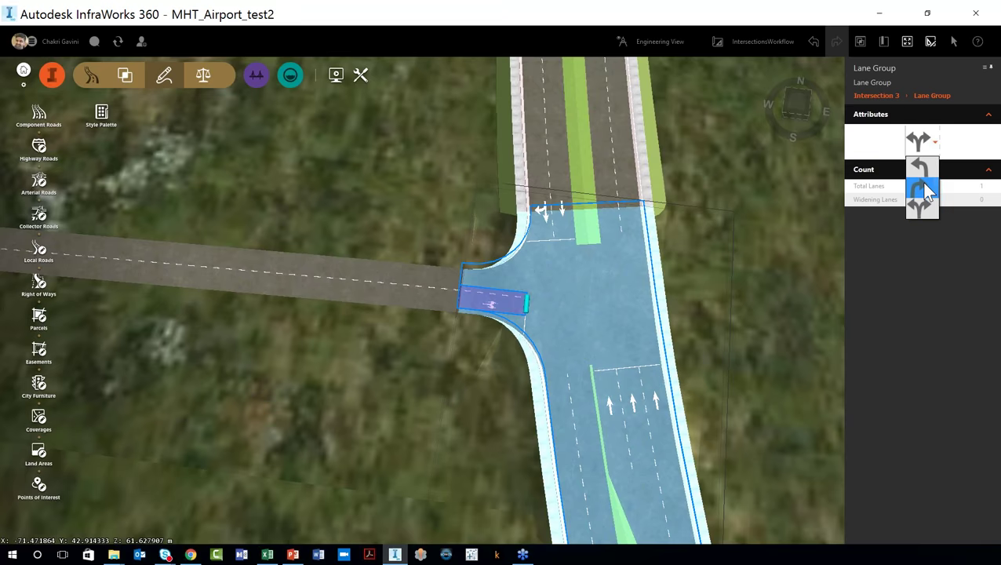
pyautogui.click(813, 248)
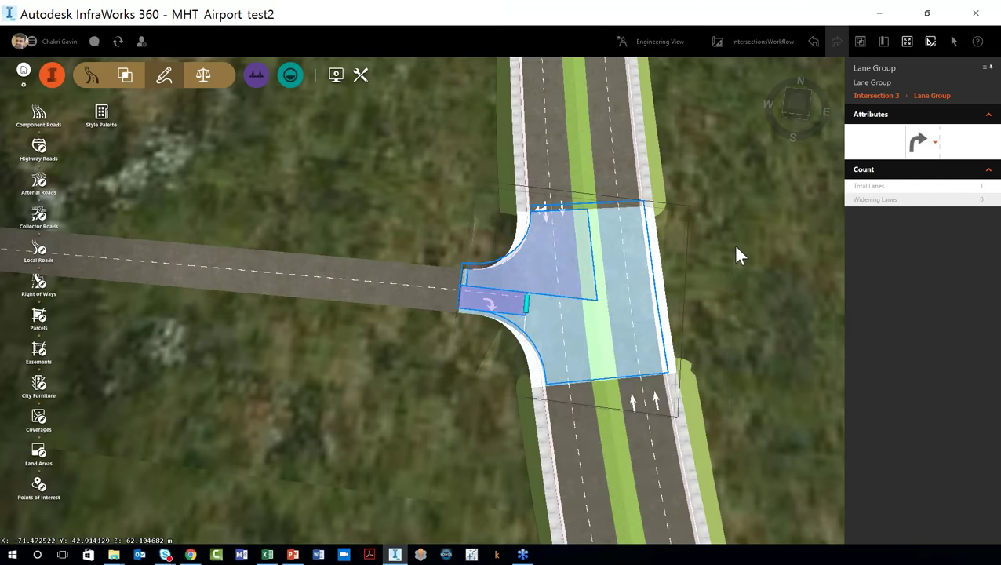
pyautogui.click(786, 251)
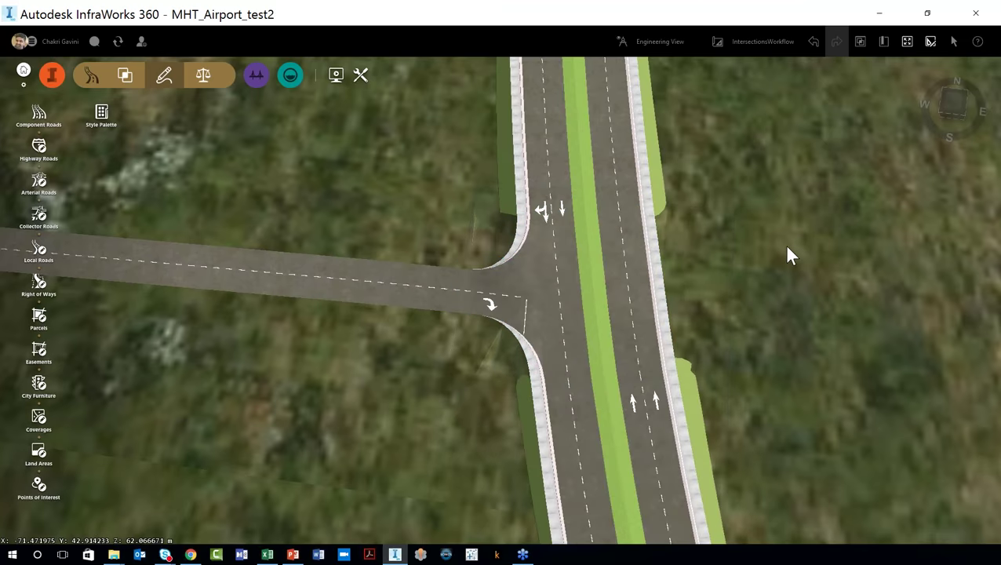
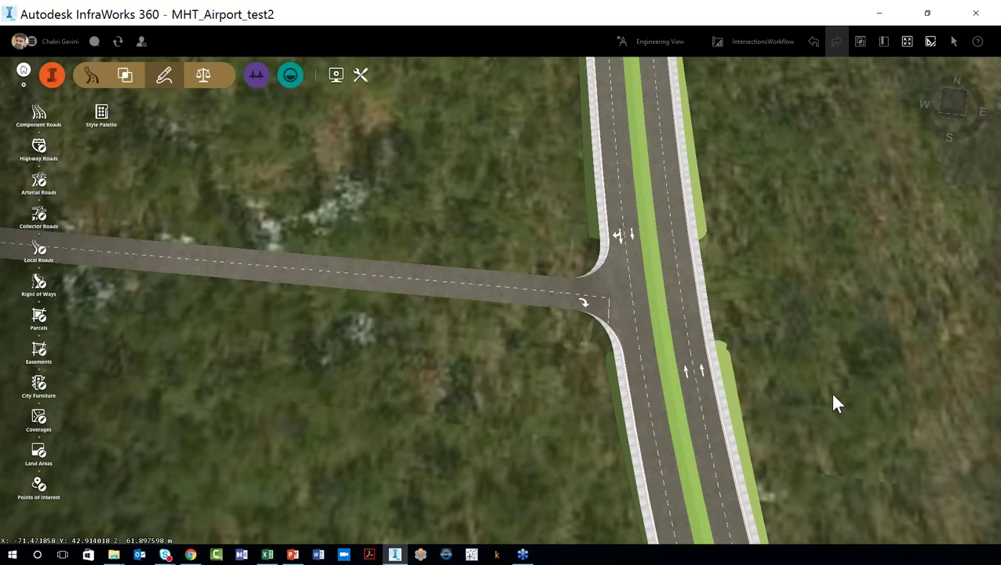
# - Pan the plan view so the T-intersection sits further up and left over the aerial imagery
pyautogui.moveTo(833, 396); pyautogui.dragTo(801, 335)
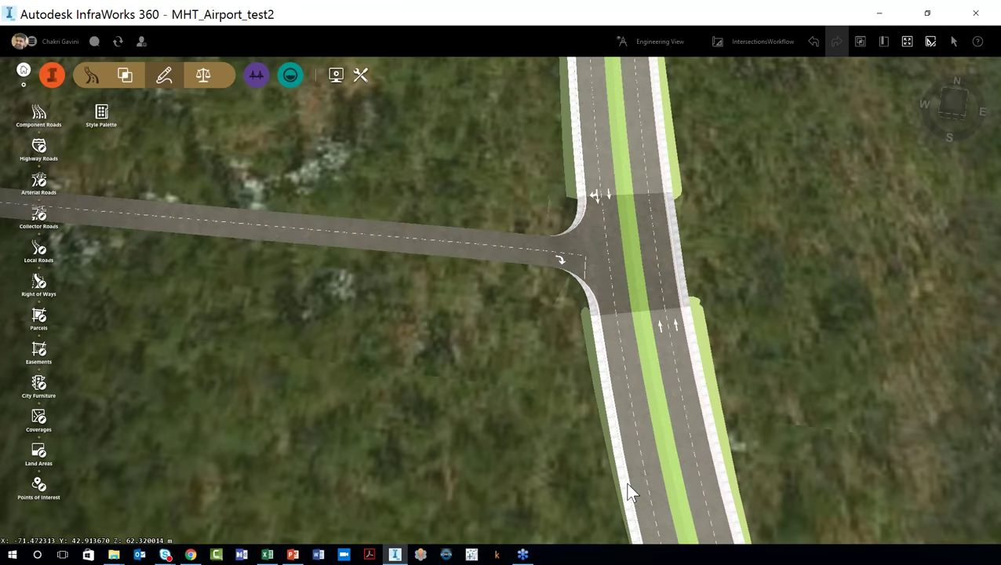
# - Zoom in on the divided road south of the intersection to inspect its lanes, green median and curbs
pyautogui.scroll(2, 632, 492)
pyautogui.scroll(3, 636, 470)
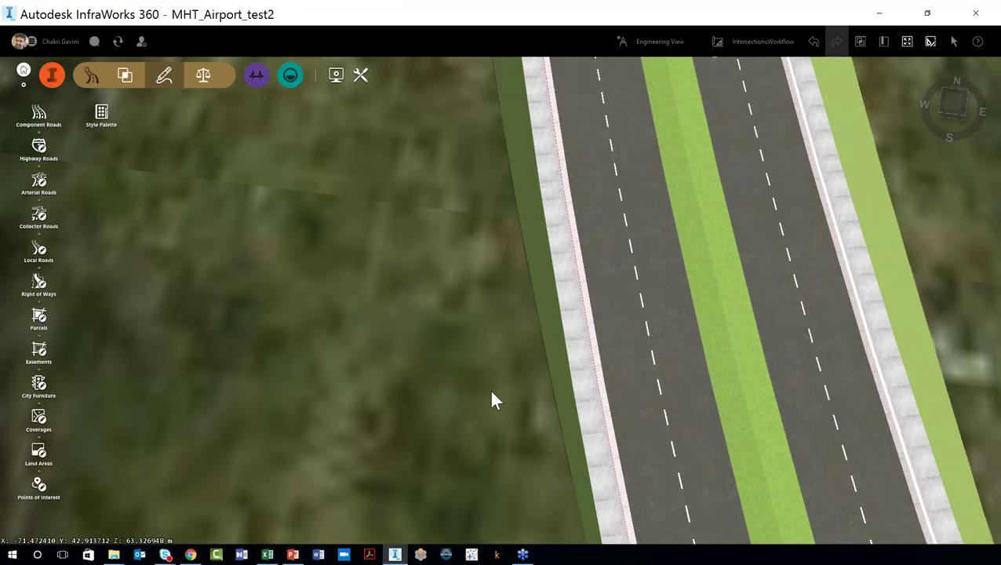
# - Zoom out until the two-lane road meeting the green-median divided road is fully visible
pyautogui.scroll(-3, 492, 392)
pyautogui.scroll(-2, 490, 398)
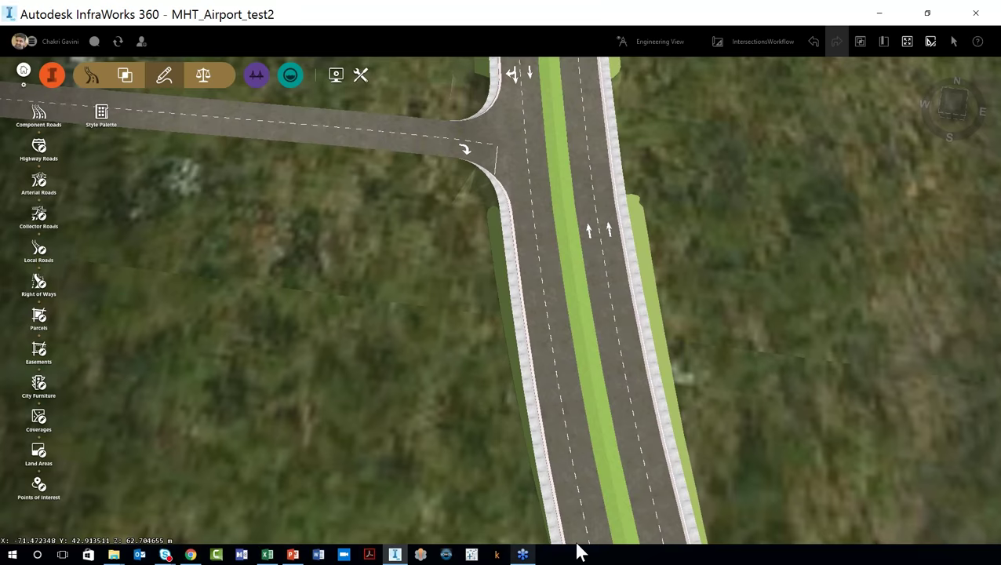
pyautogui.scroll(-2, 588, 503)
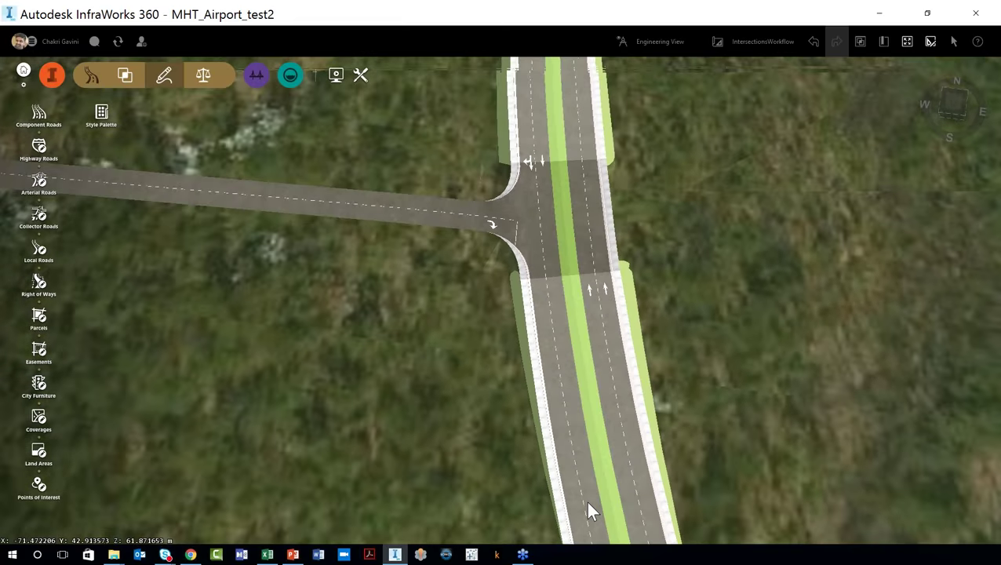
pyautogui.scroll(-2, 588, 504)
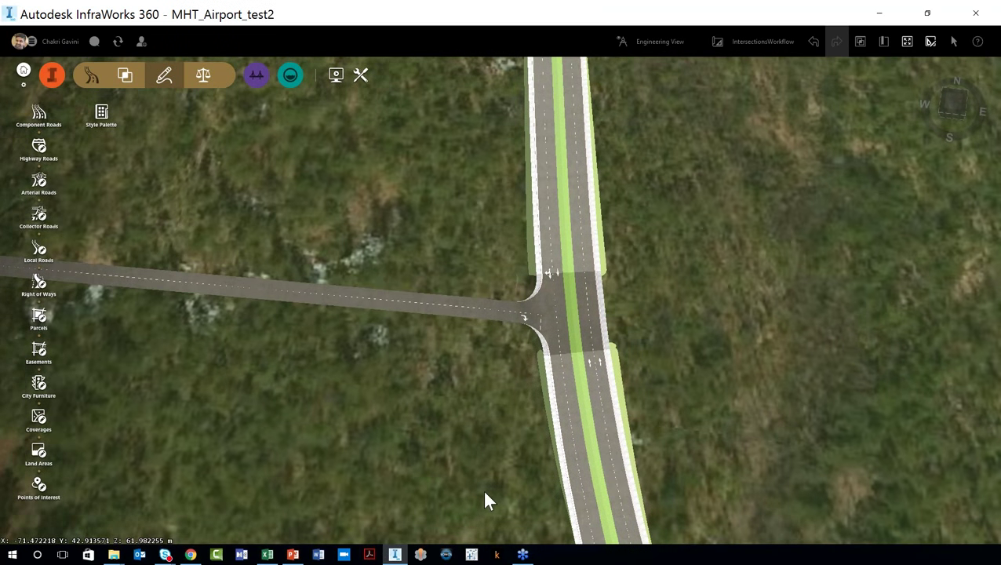
pyautogui.scroll(-1, 486, 502)
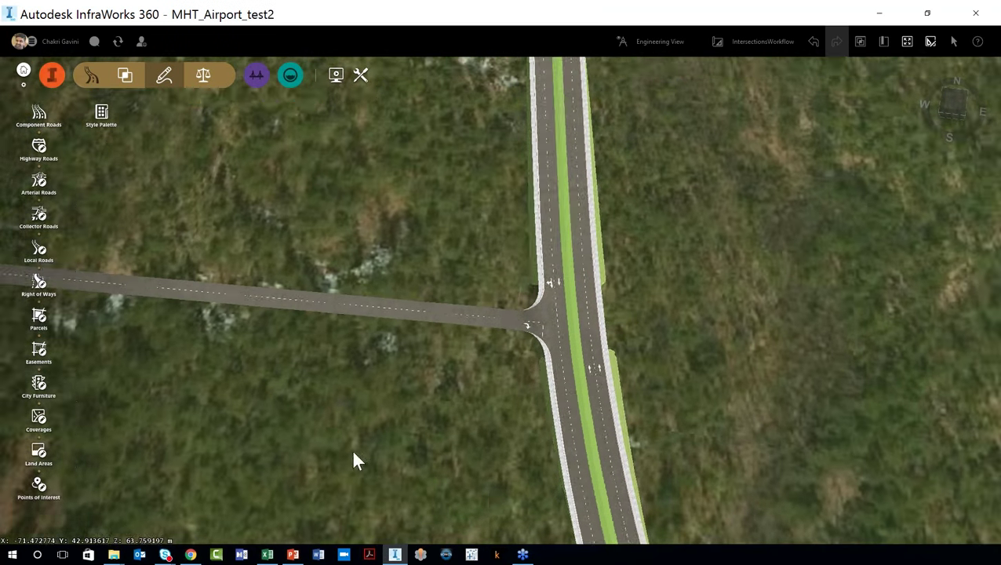